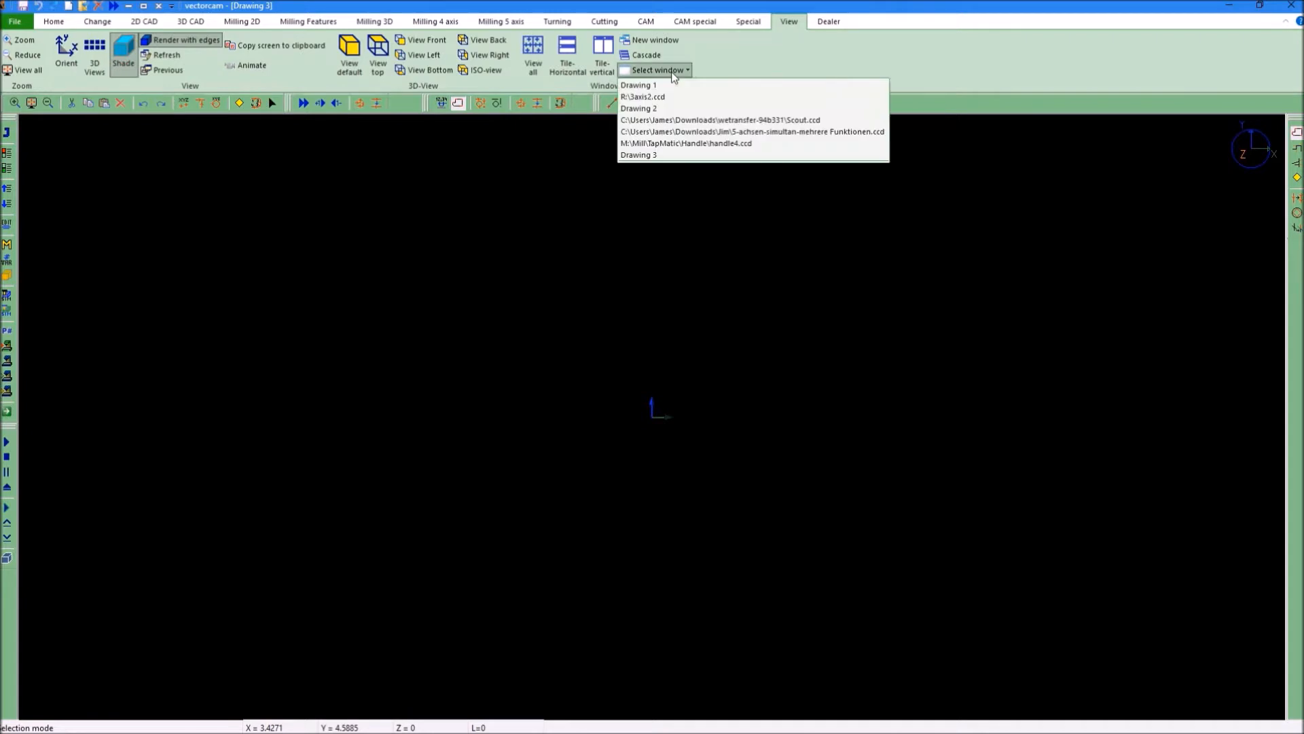
Step: Switch to the open drawing handle4.ccd and orient the handle to a nearly top-down view
left_click(712, 144)
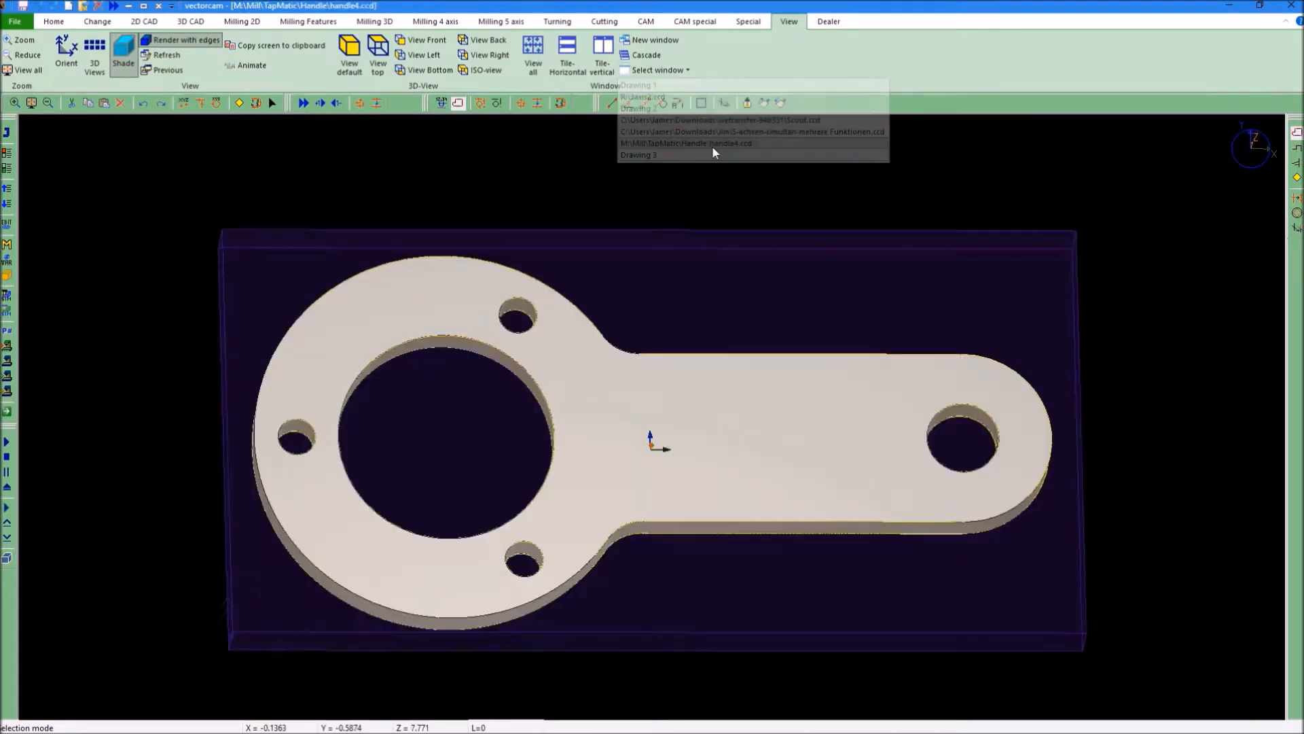
middle_click_drag(660, 356, 634, 426)
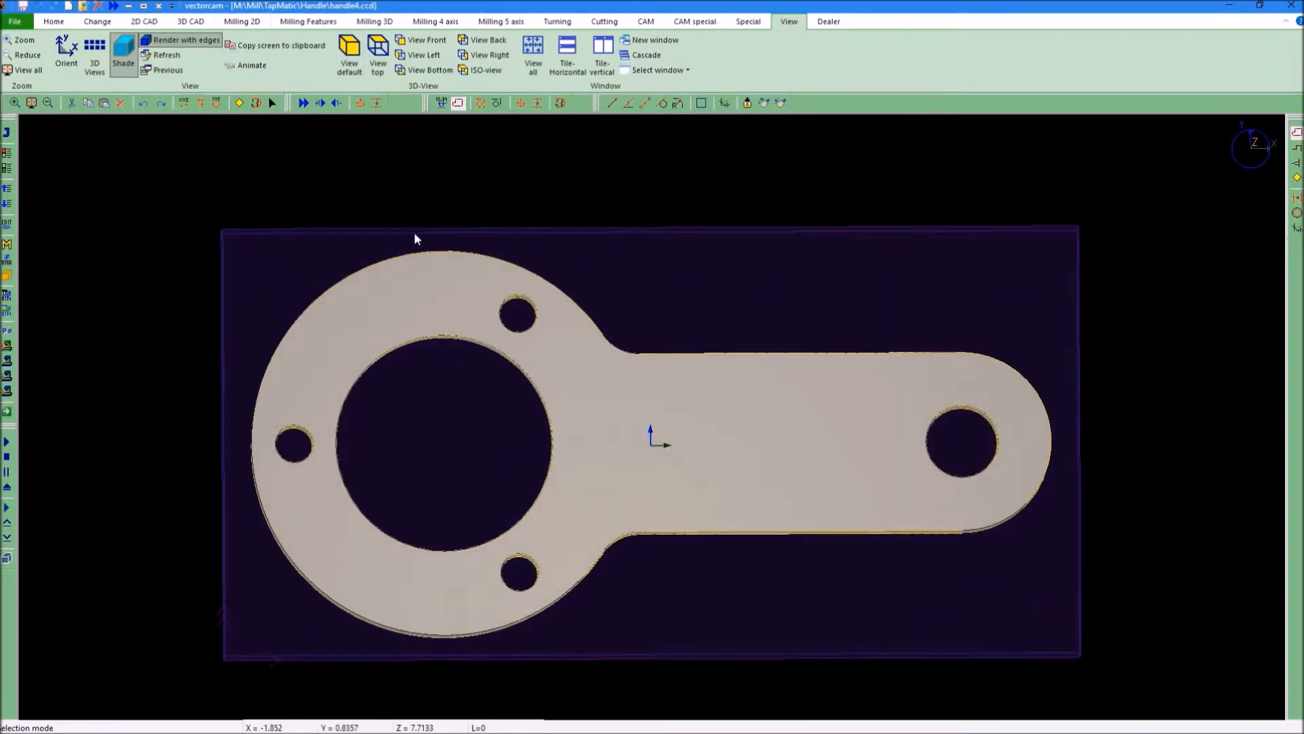
Step: Create a Facing job on the handle's top face using the 0.500 1/2" Flat Endmill
left_click(309, 22)
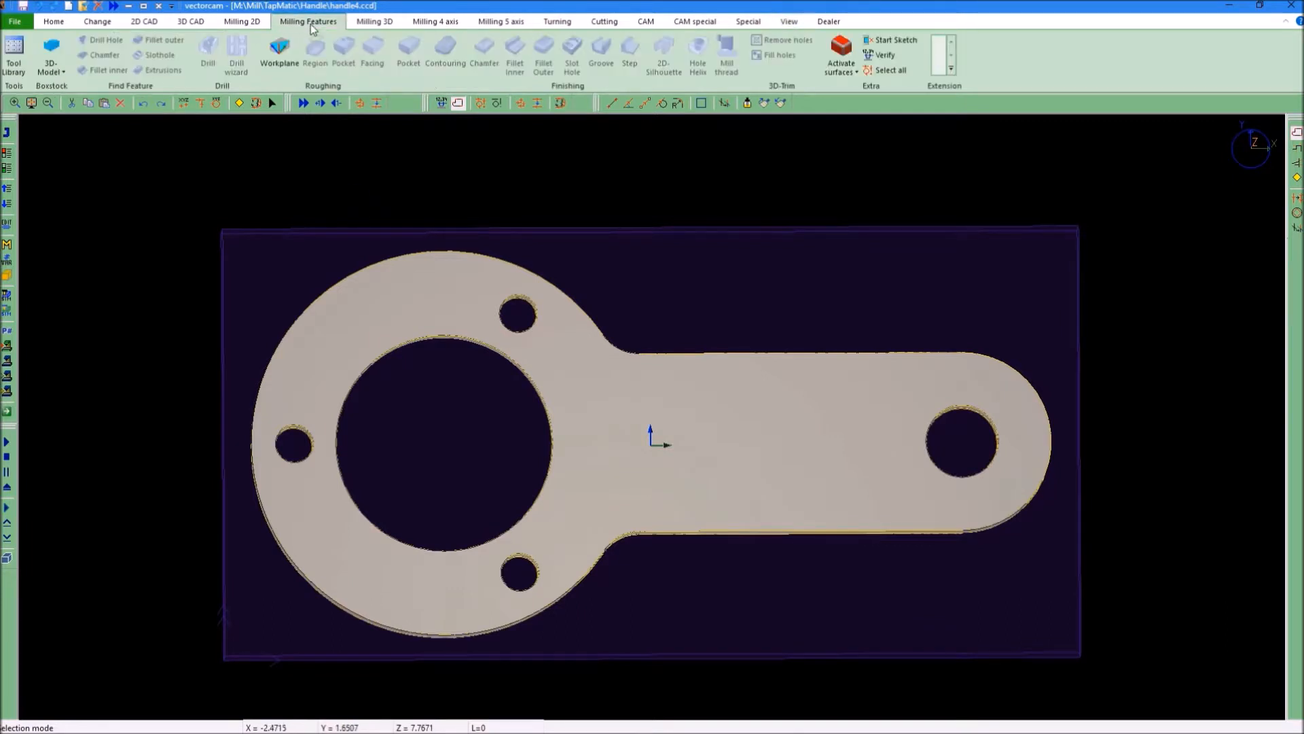
middle_click_drag(585, 385, 585, 322)
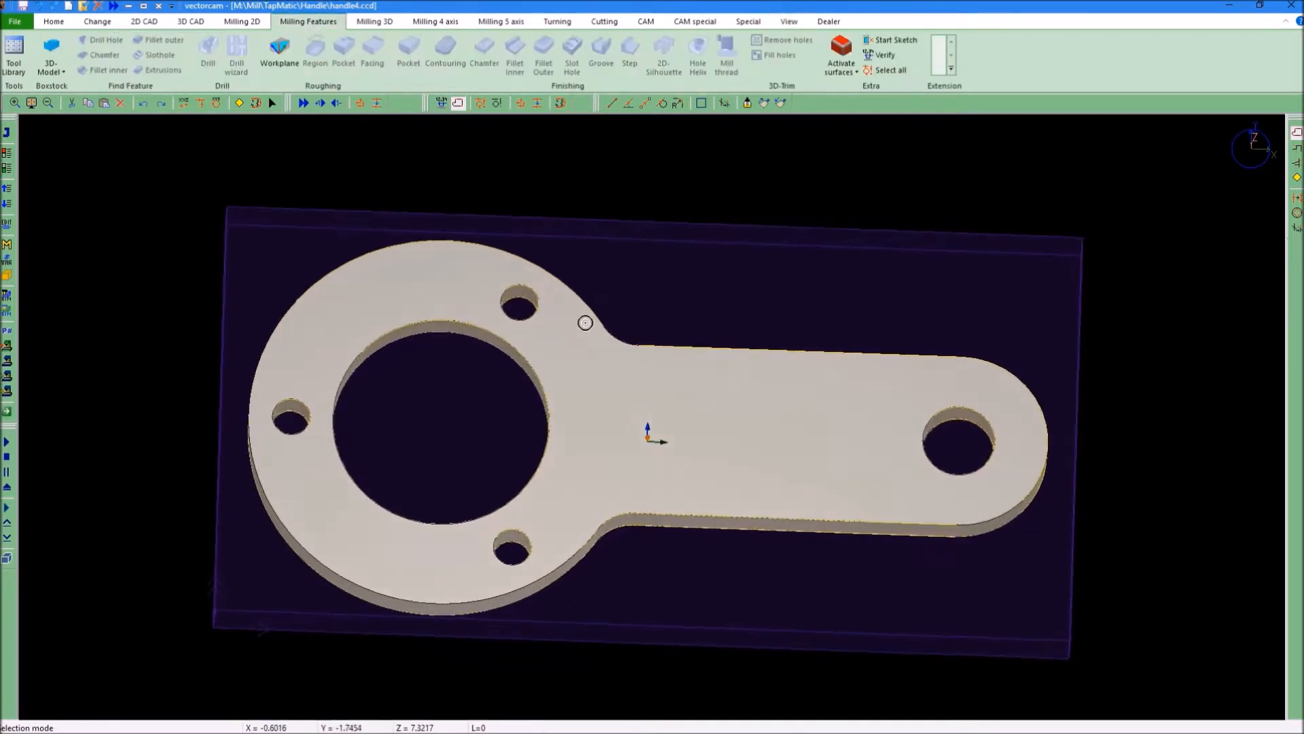
left_click(780, 430)
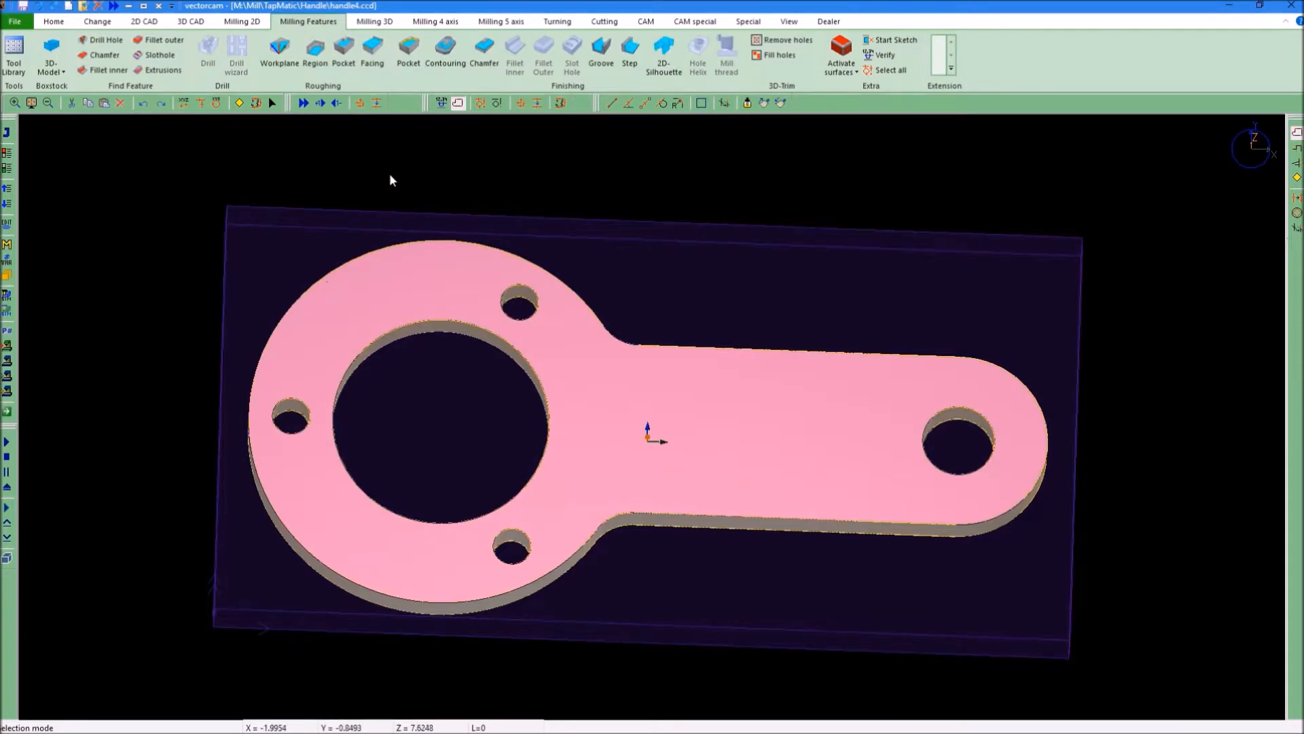
left_click(374, 48)
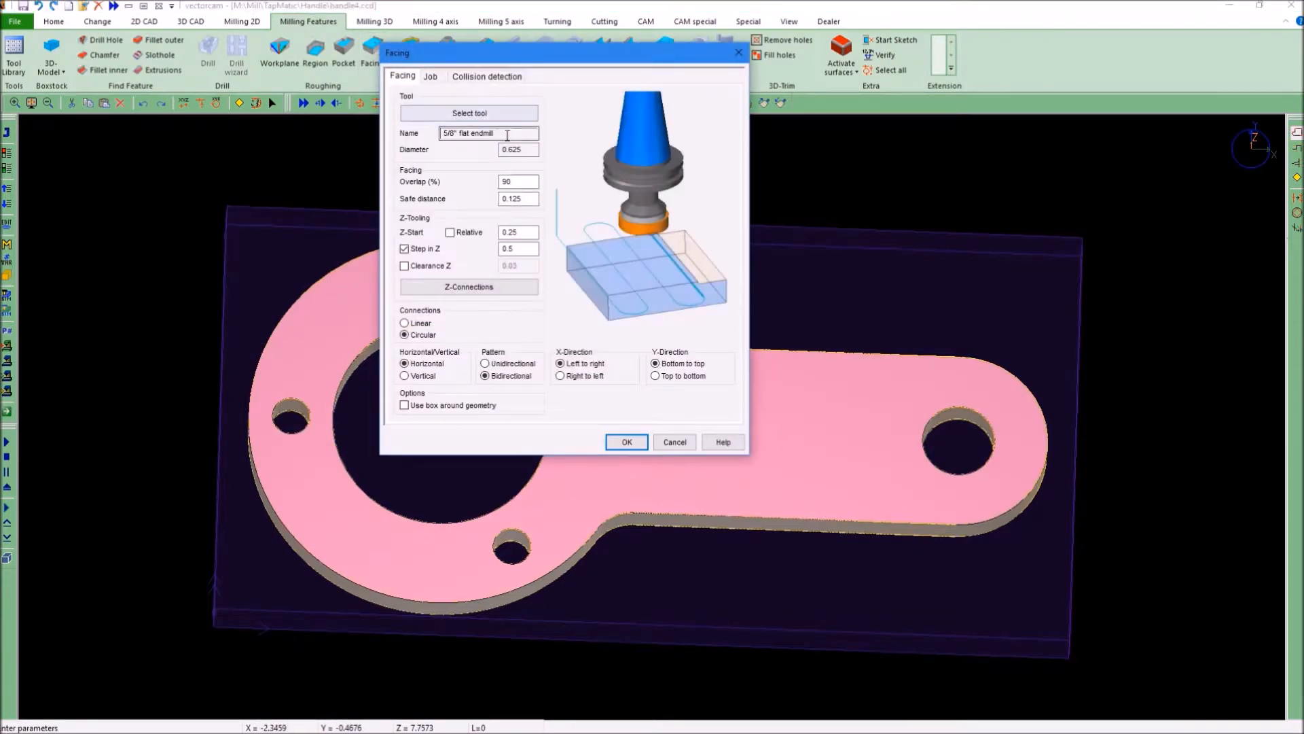
left_click(501, 114)
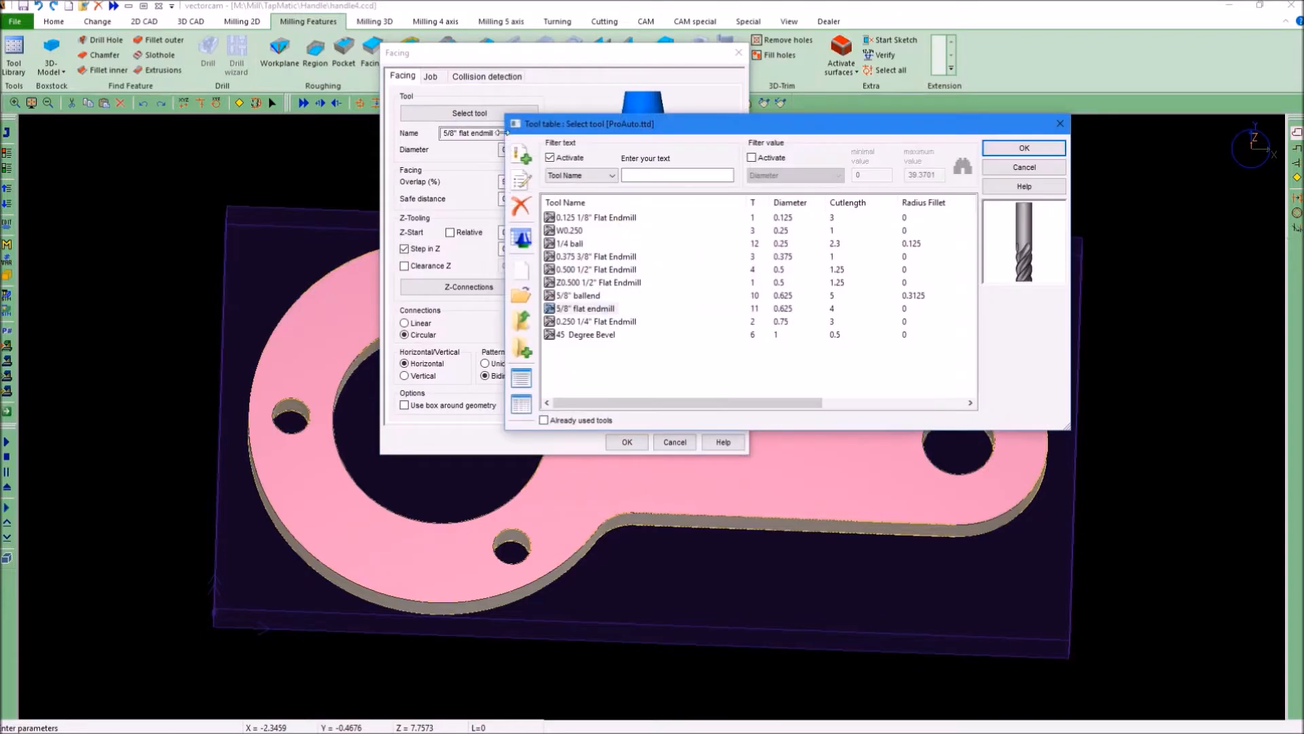
left_click(598, 273)
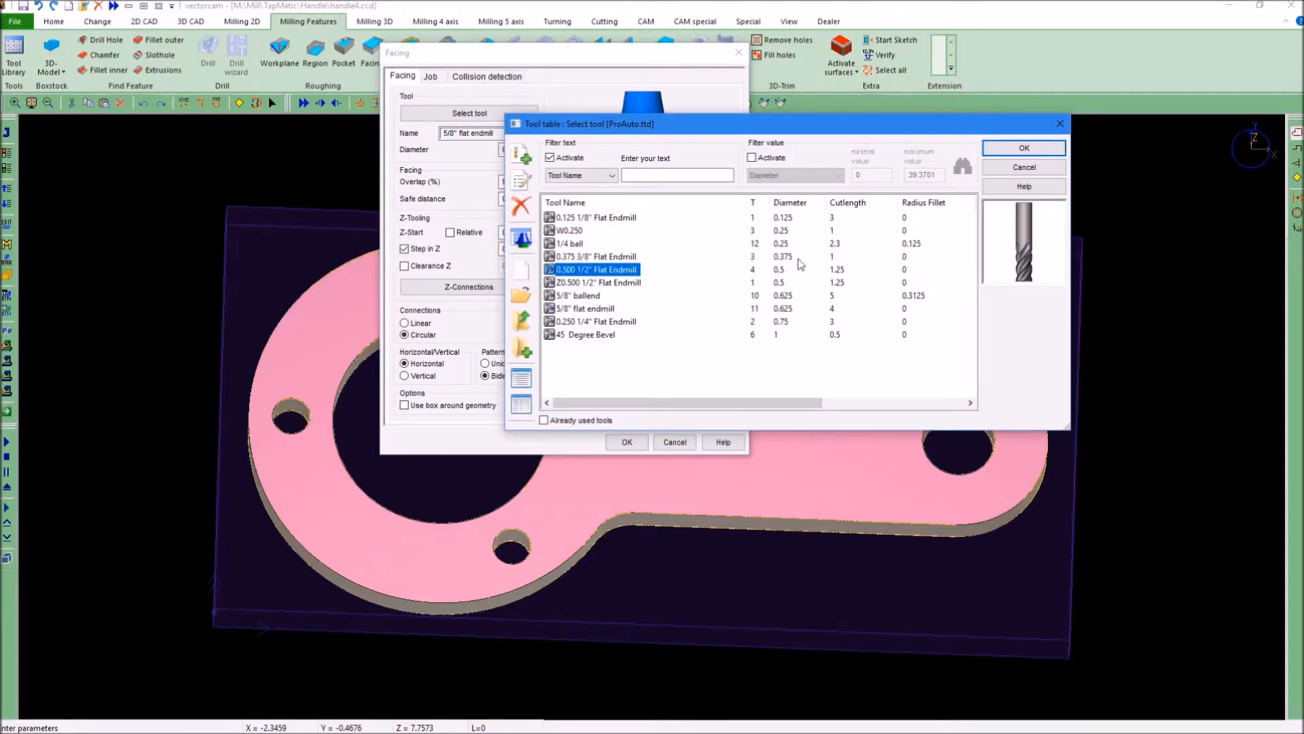
left_click(1019, 147)
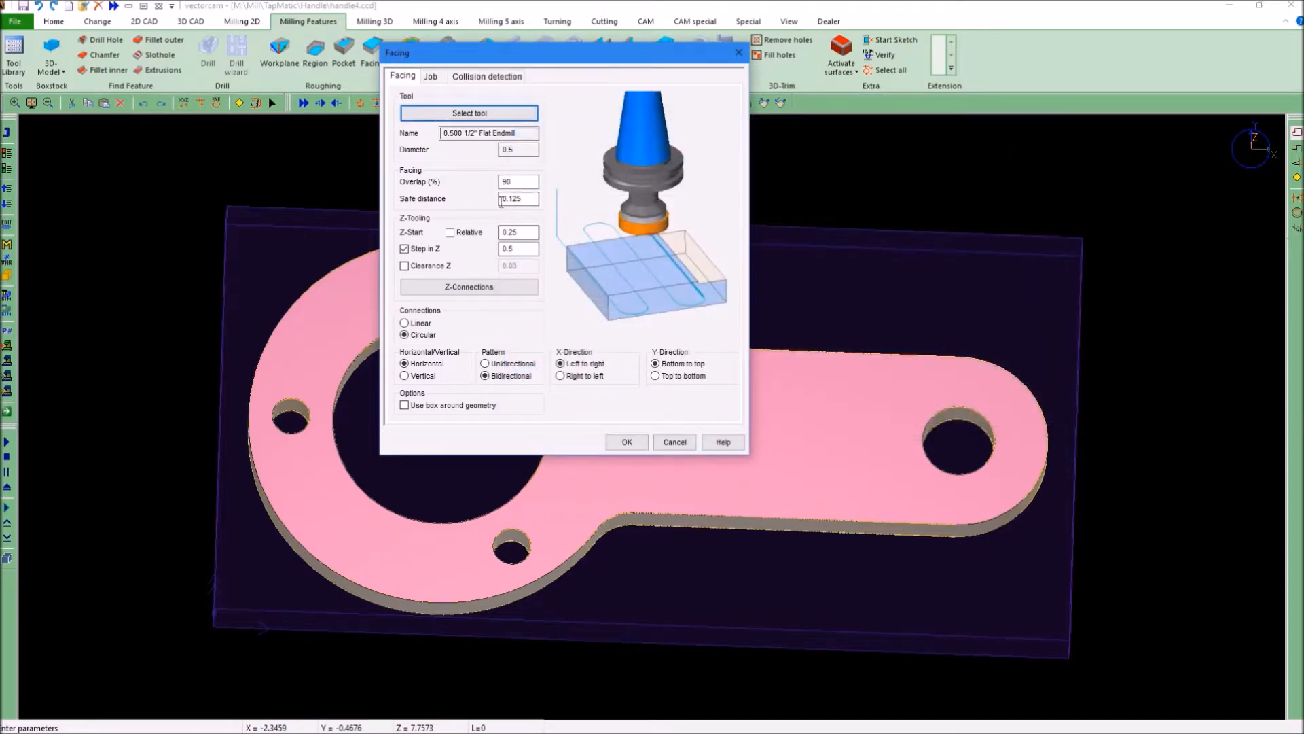
left_click(523, 233)
left_click(629, 442)
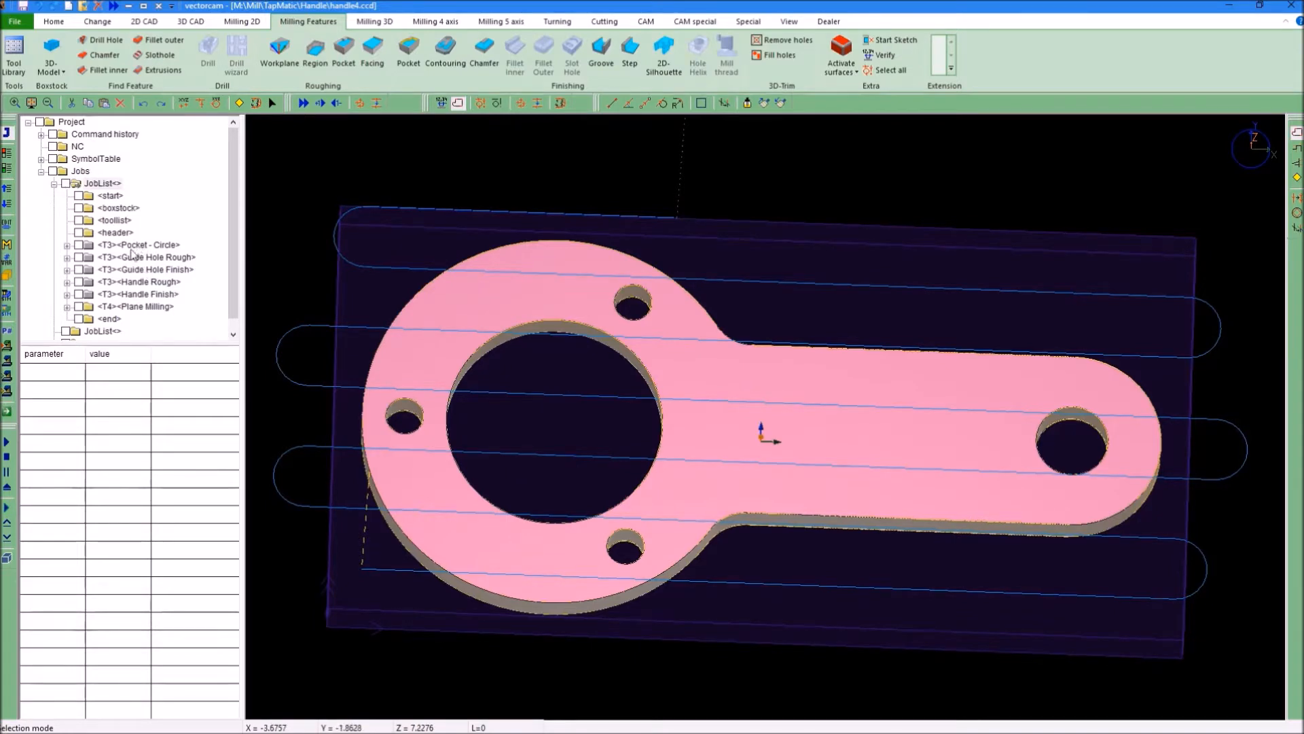
Step: Move the Plane Milling job up the job list so it comes before the Pocket - Circle job
left_click(135, 307)
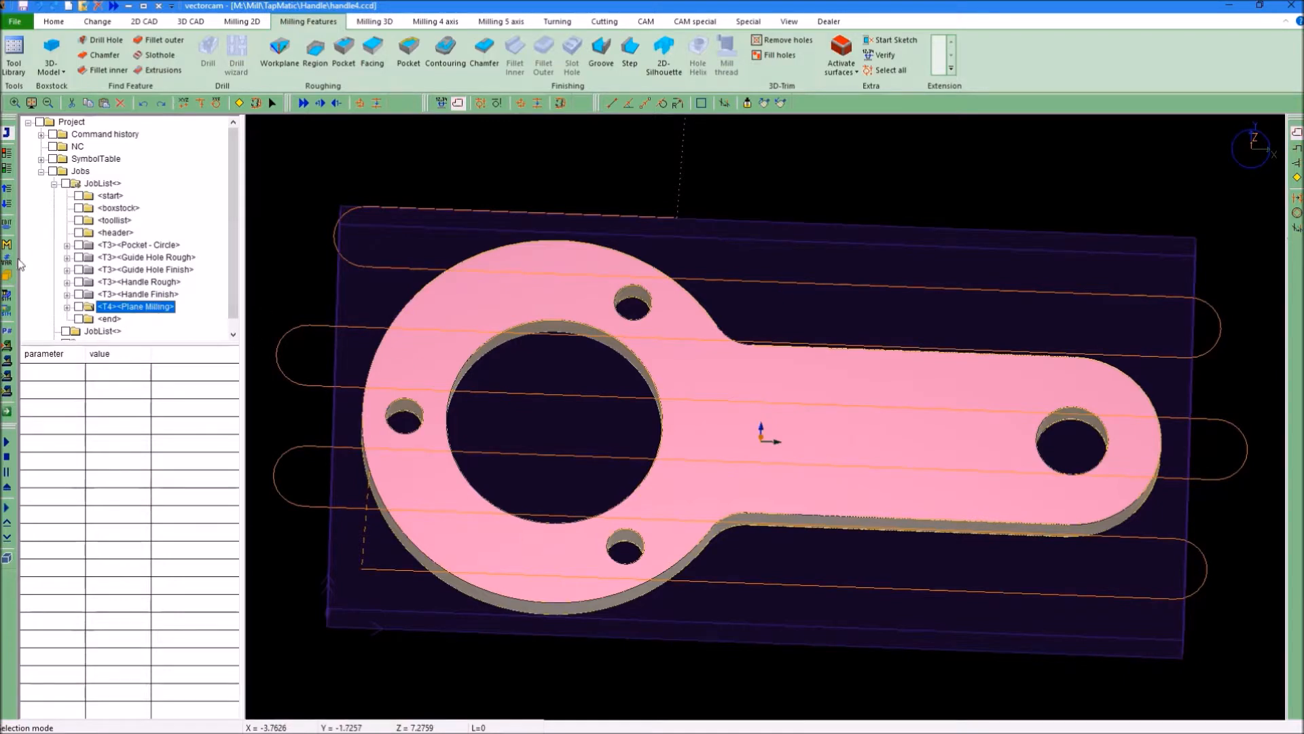
left_click(6, 190)
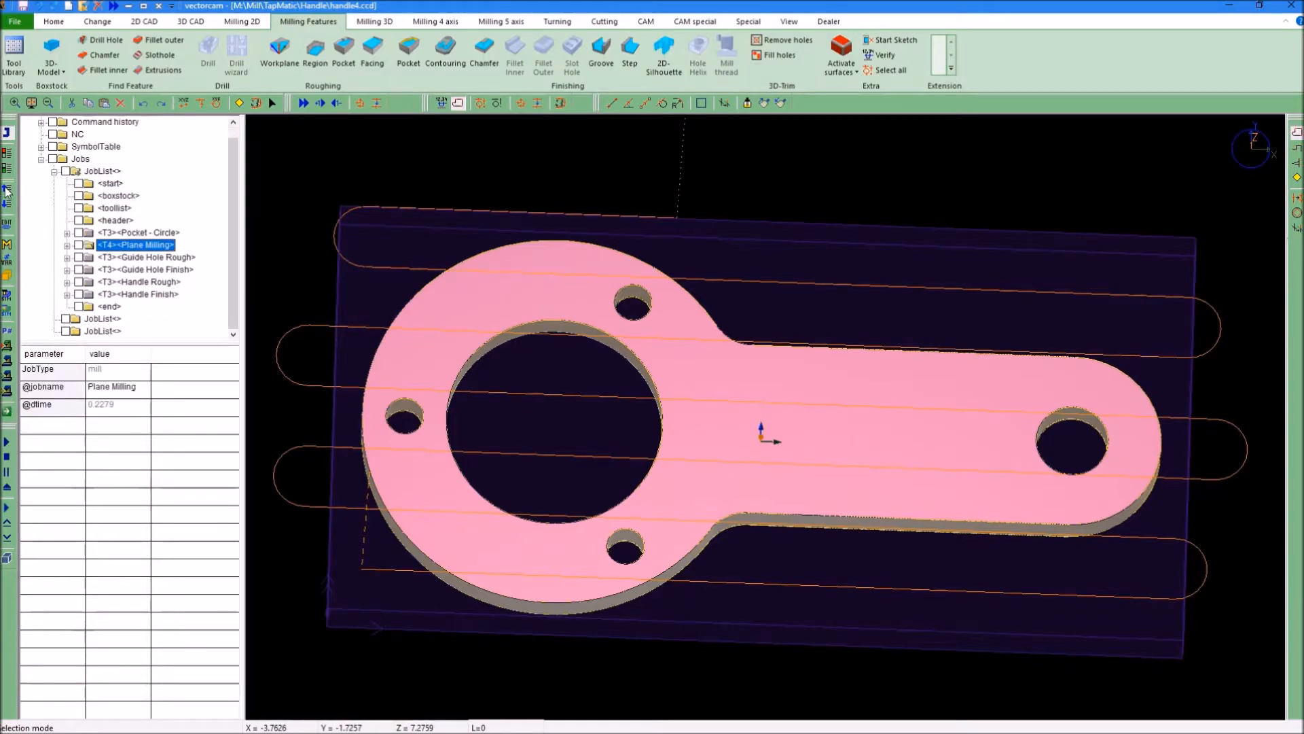
left_click(399, 158)
Step: Activate the Pocket - Circle, Guide Hole Rough, Guide Hole Finish, Handle Rough and Handle Finish jobs
left_click(152, 246)
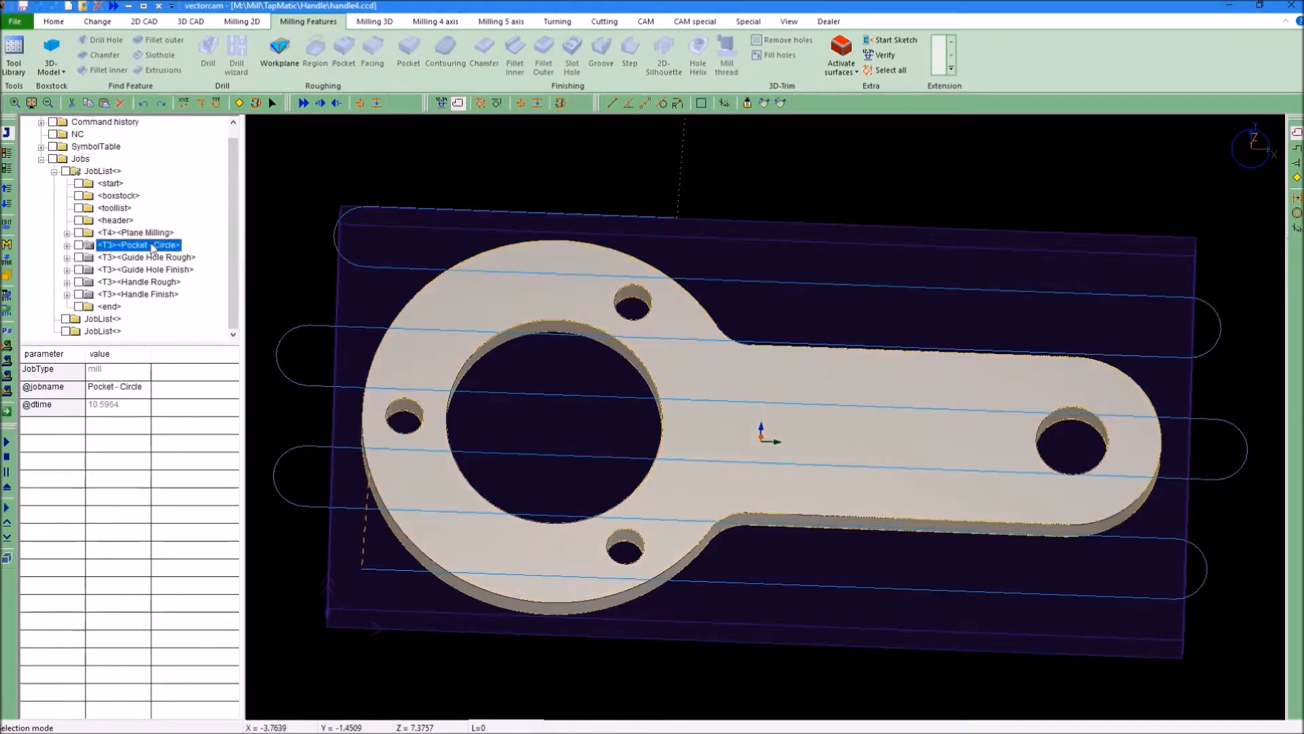
left_click(8, 171)
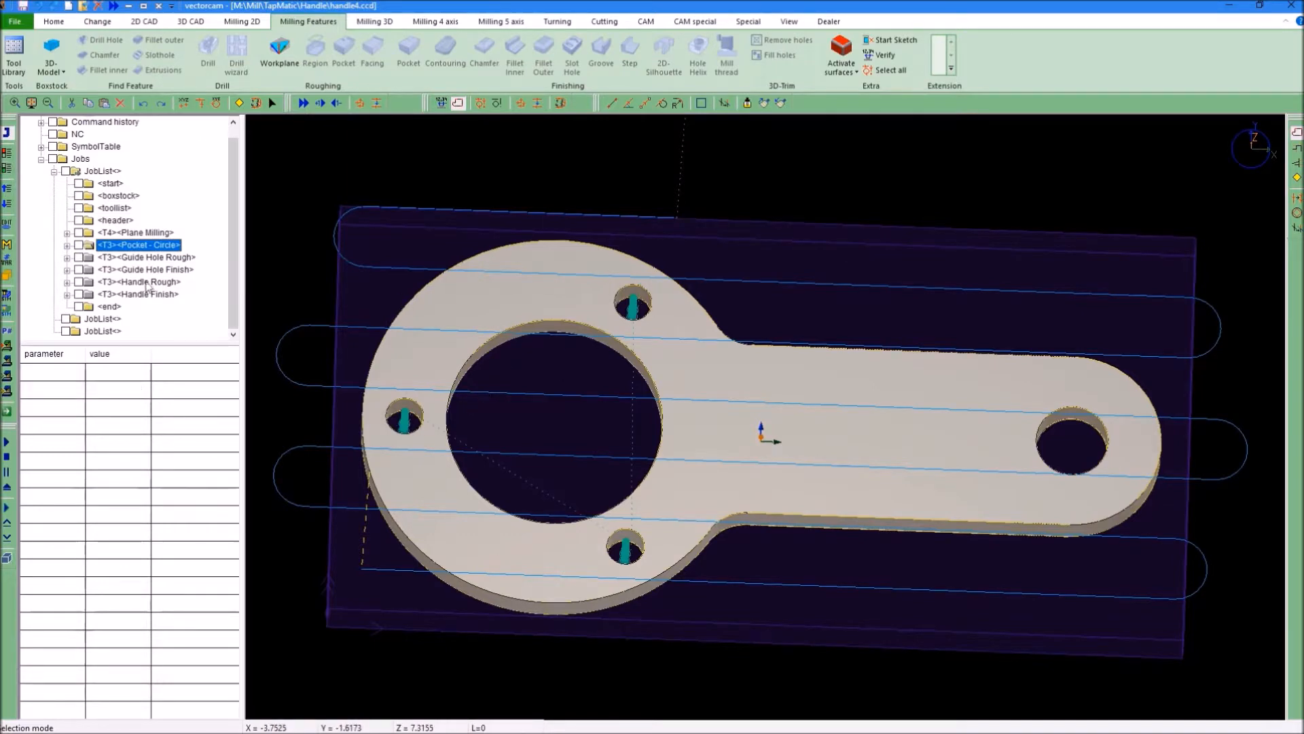
left_click(136, 258)
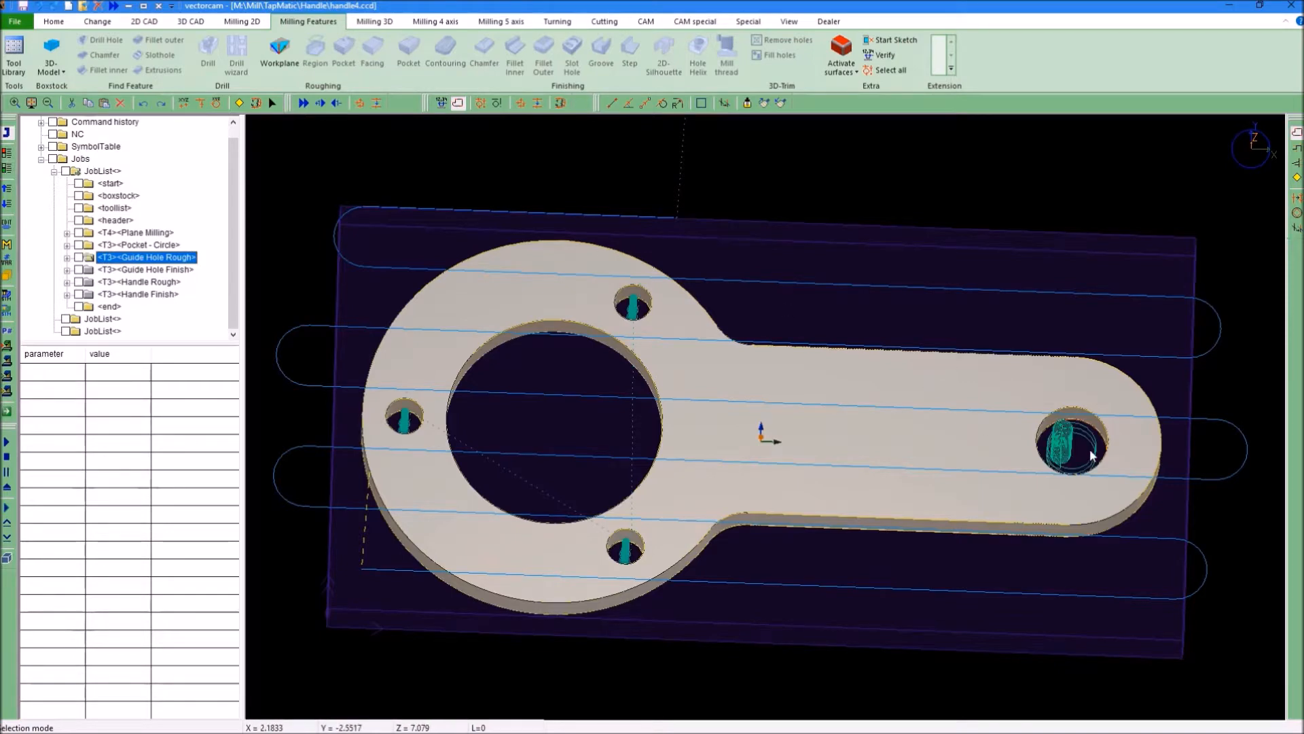
left_click(156, 271)
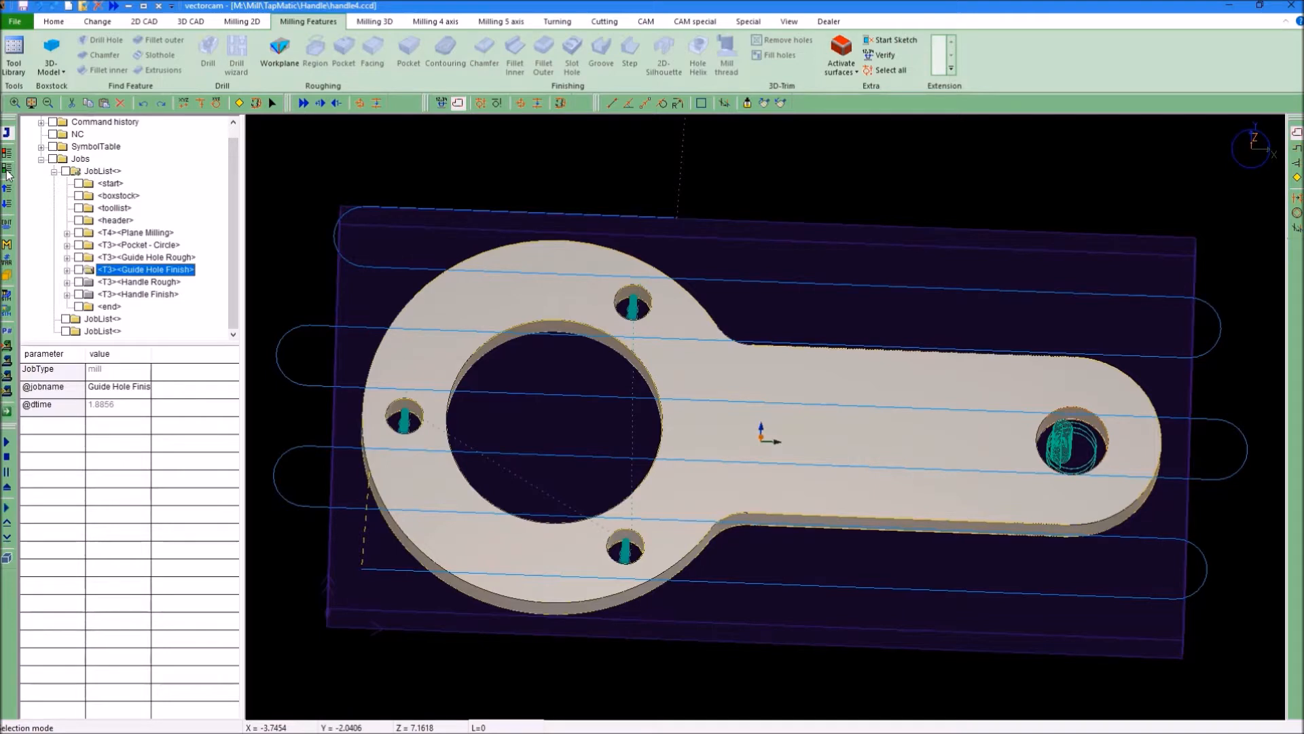
left_click(158, 284)
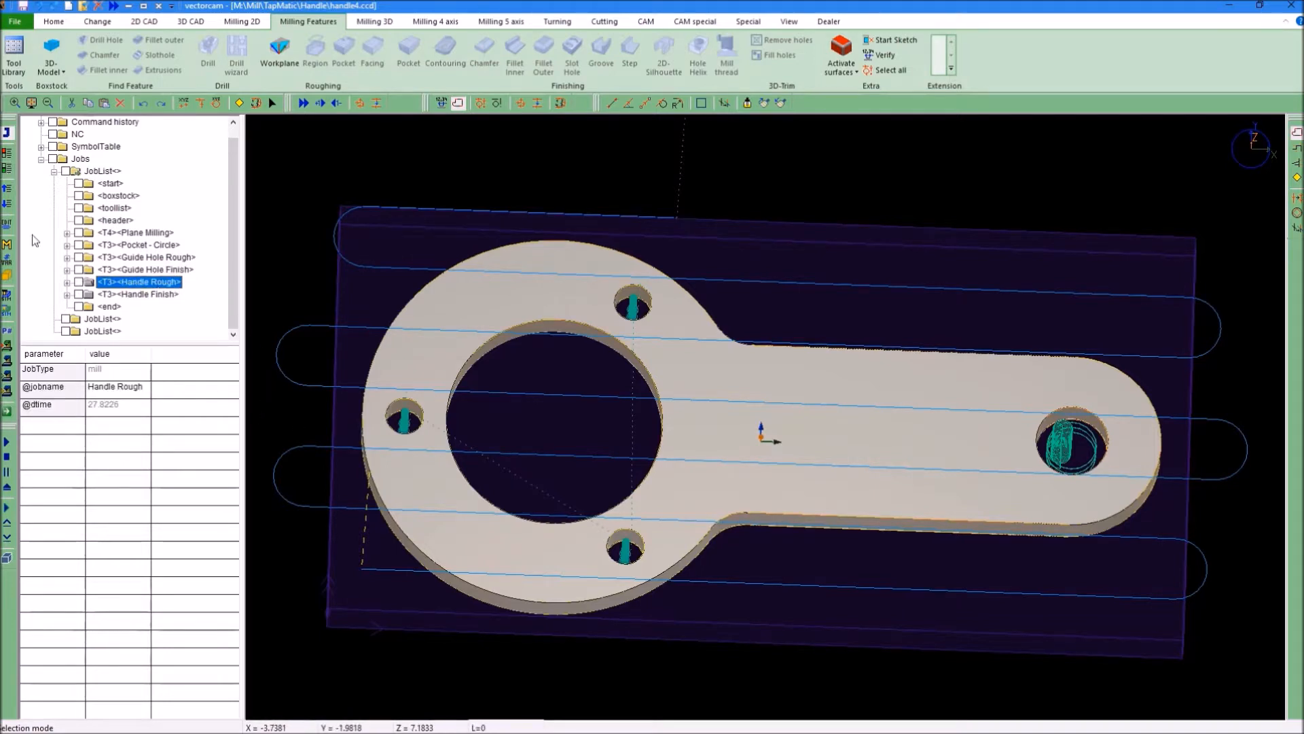
left_click(6, 174)
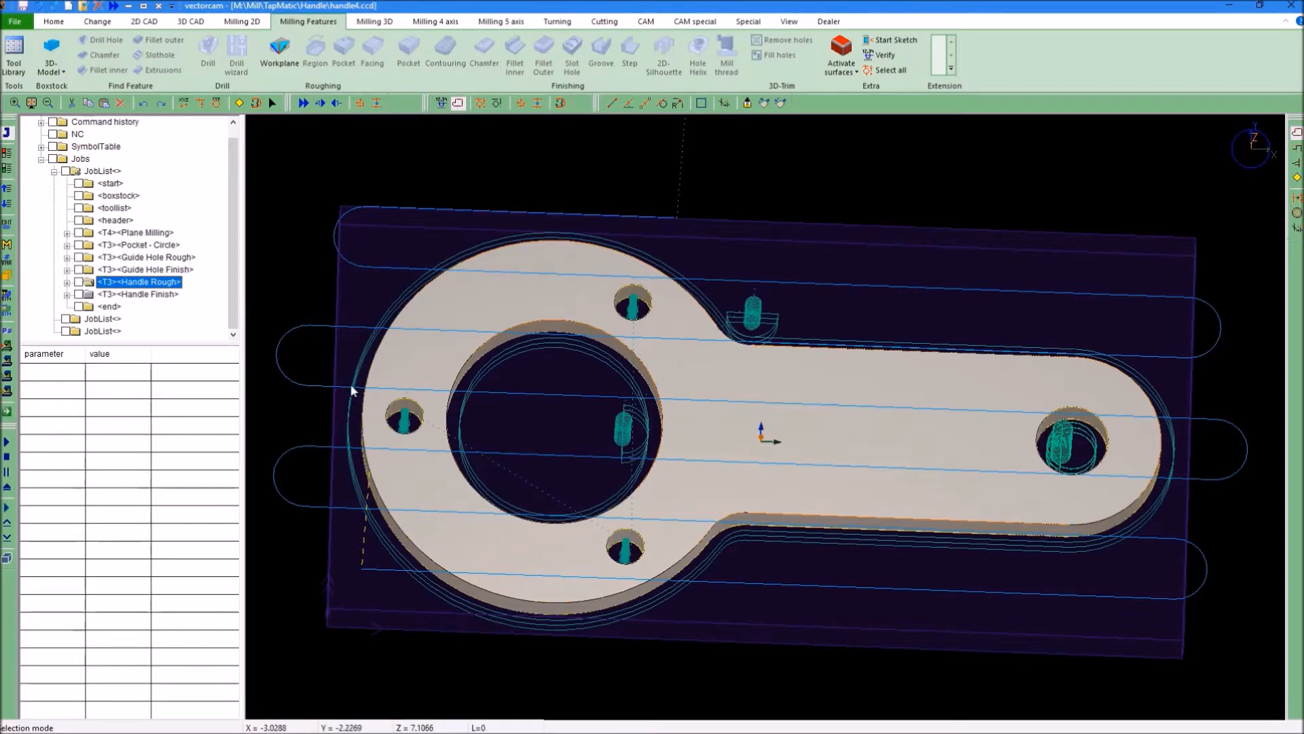
left_click(148, 295)
left_click(5, 171)
Step: Generate the NC code of the jobs with the "production automation jobs" machine setup
middle_click_drag(760, 468, 822, 456)
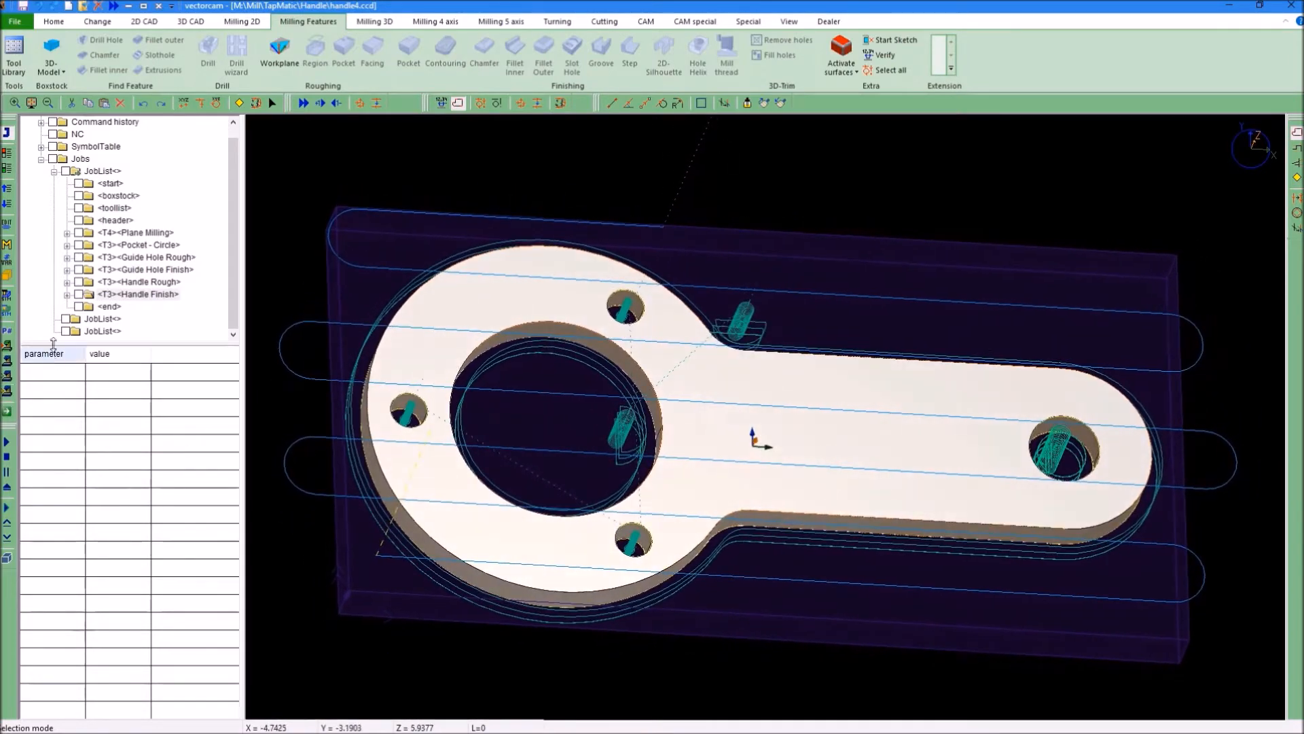
left_click(8, 351)
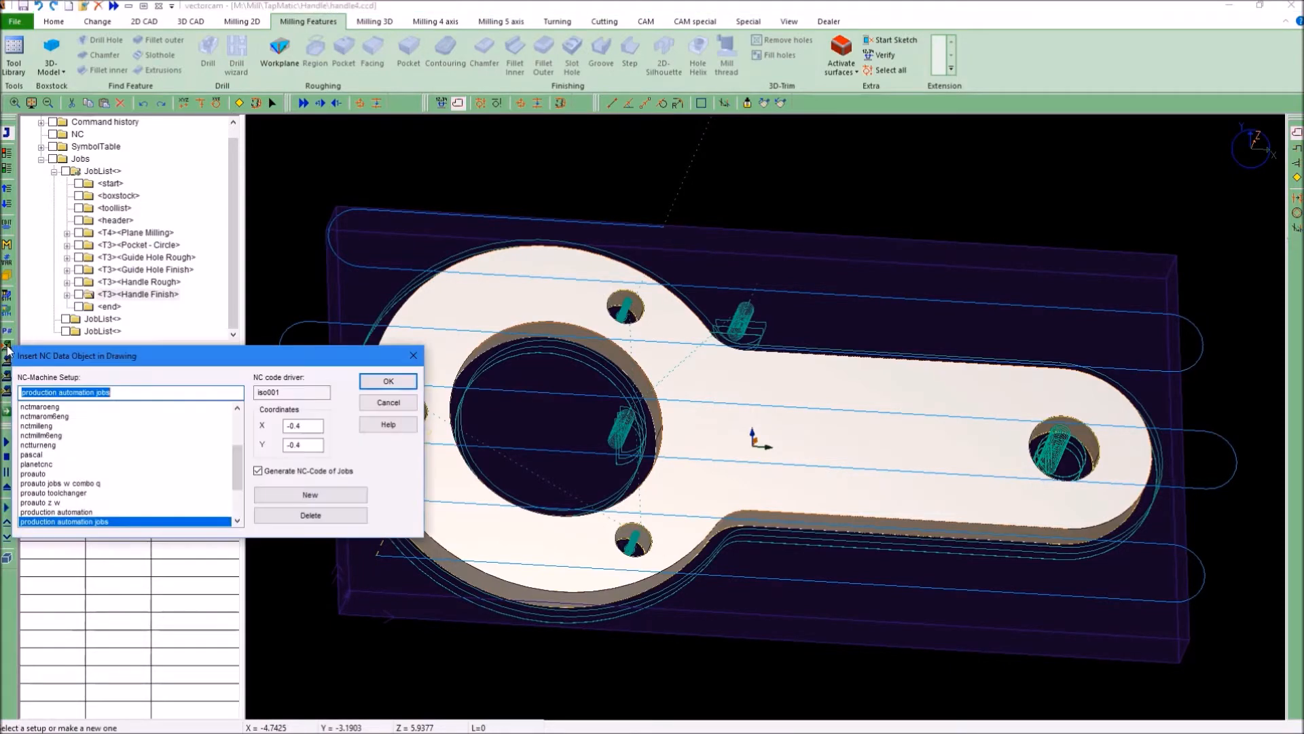
left_click(388, 381)
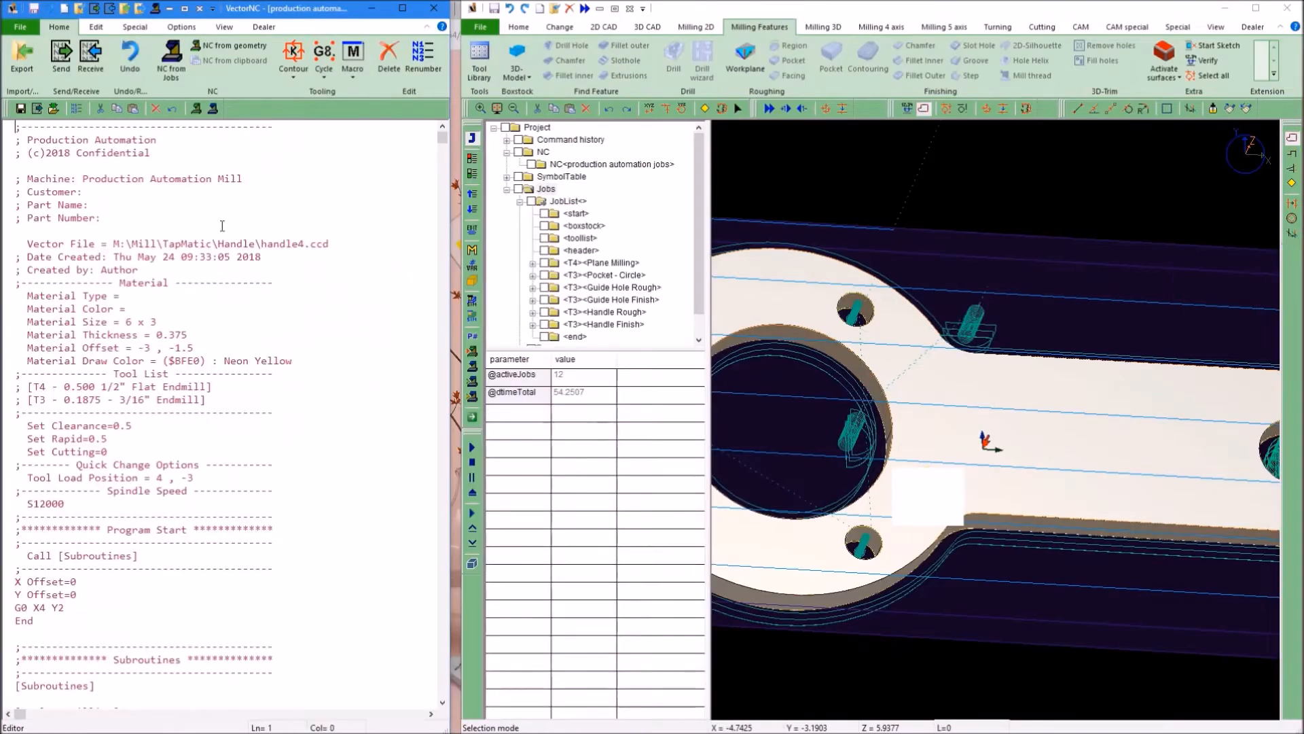
Step: Examine the generated NC program from the header and tool list through the job subroutines, and close the code editor
scroll(250, 413, "down", 17)
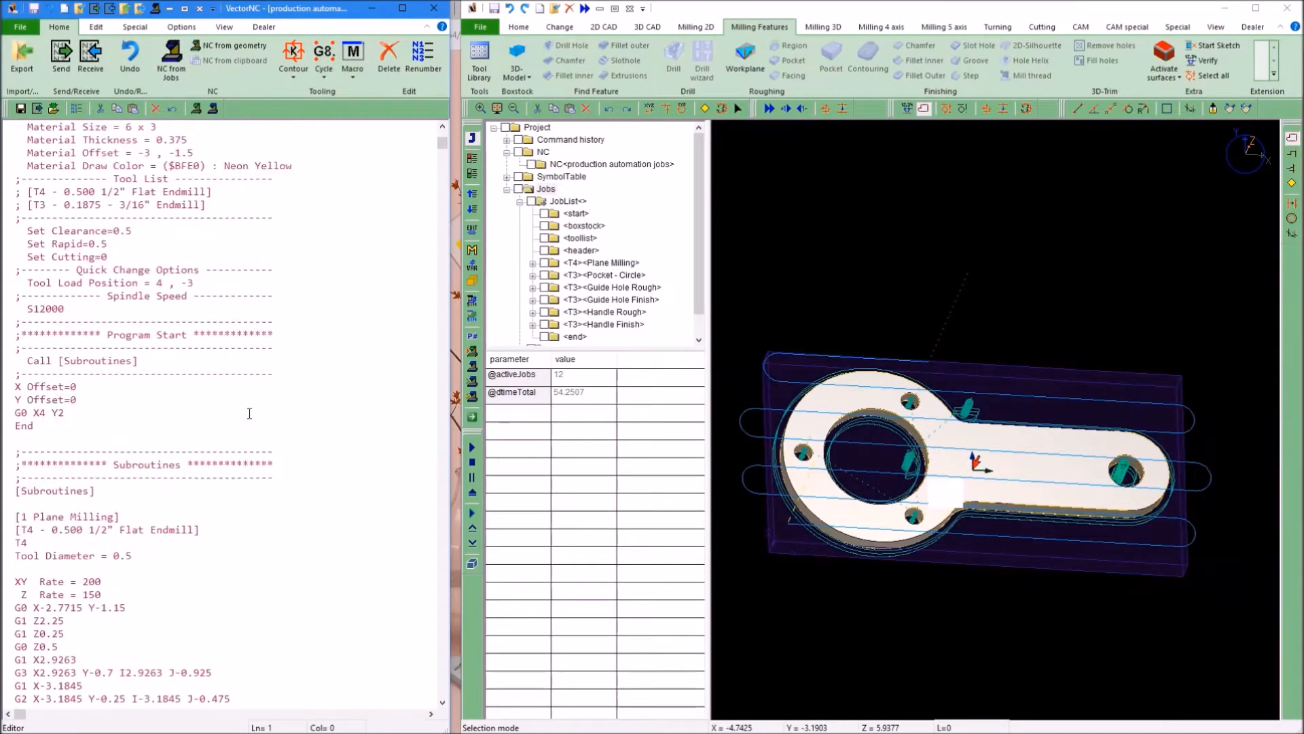
scroll(249, 413, "down", 7)
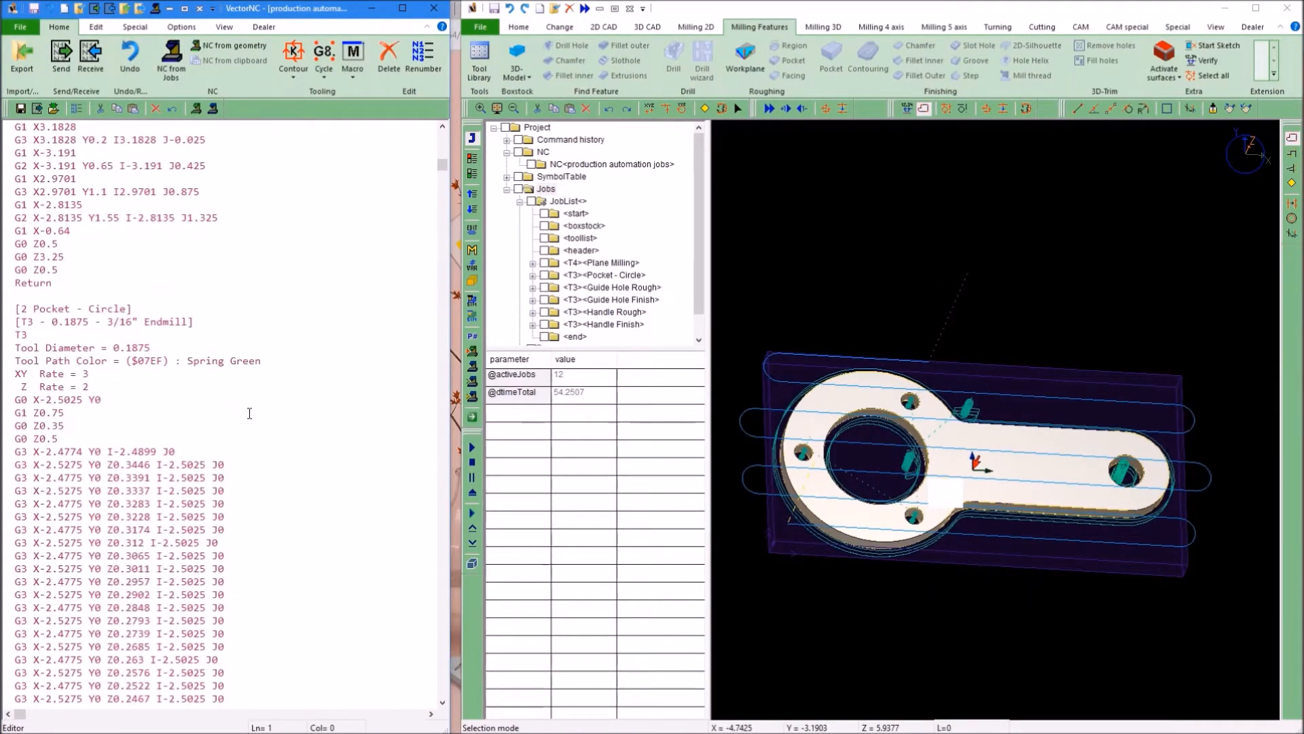
scroll(249, 413, "up", 3)
scroll(58, 411, "down", 20)
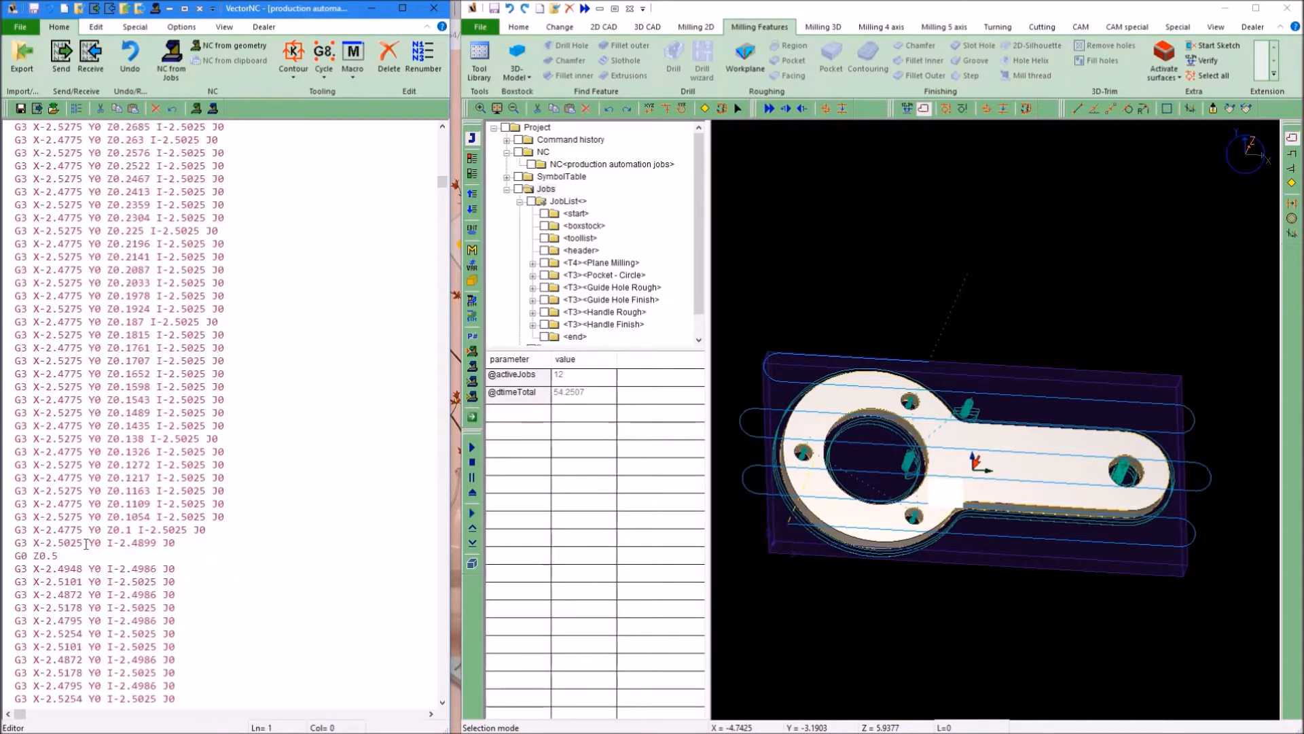
scroll(86, 544, "down", 20)
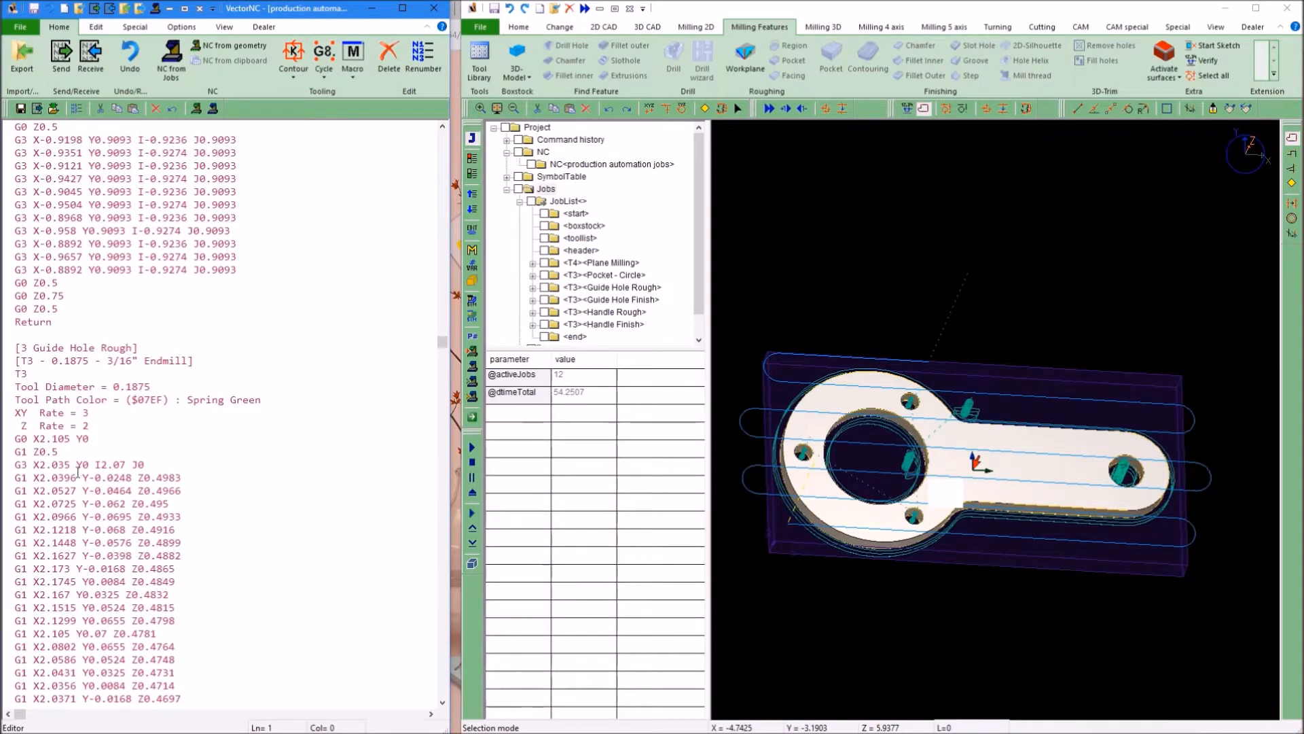
scroll(127, 515, "up", 2)
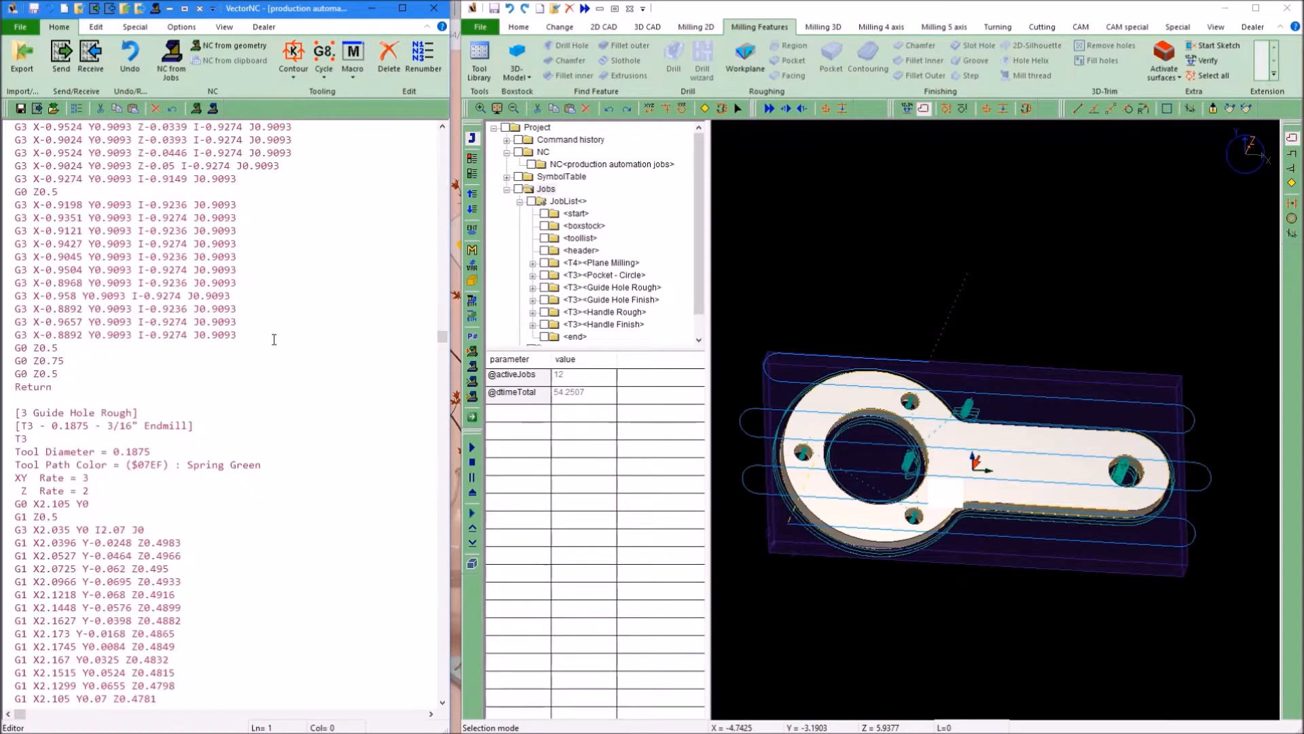
left_click(433, 10)
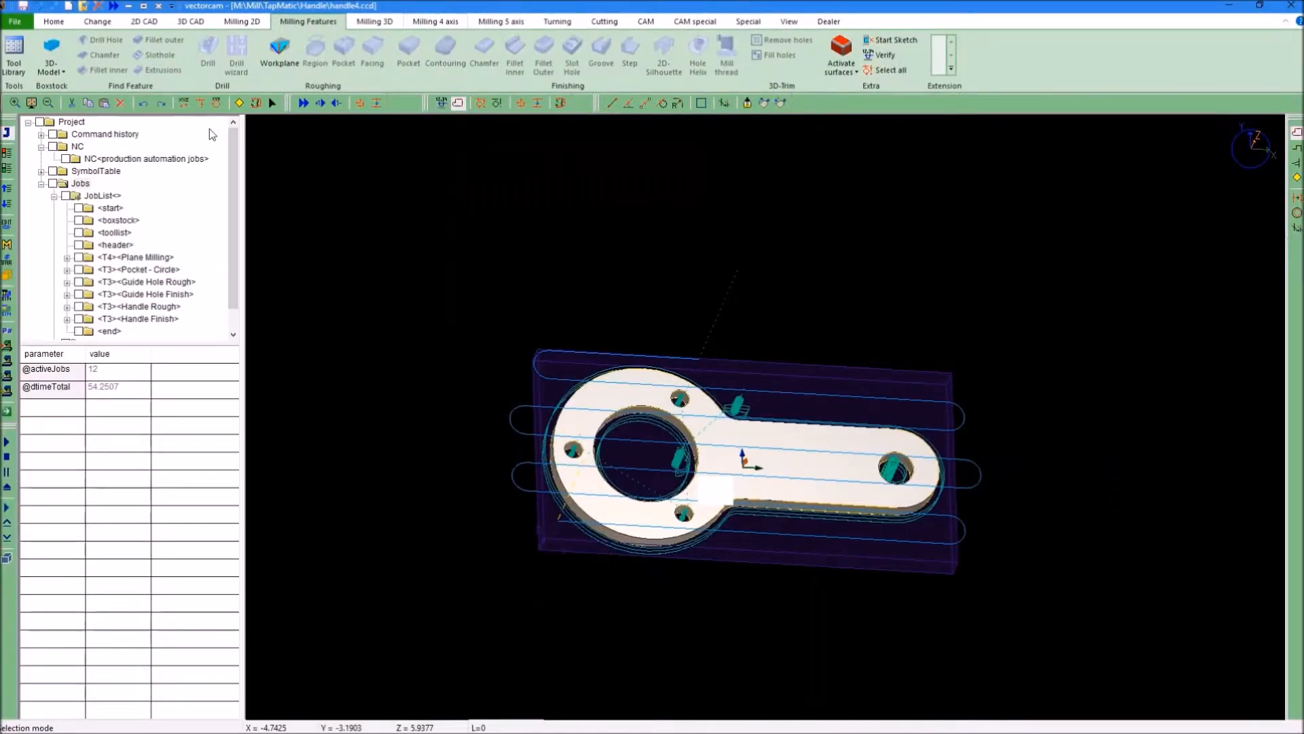
Step: Review the Guide Hole Rough job's contouring parameters and the tool table, and leave both without saving changes
right_click(145, 284)
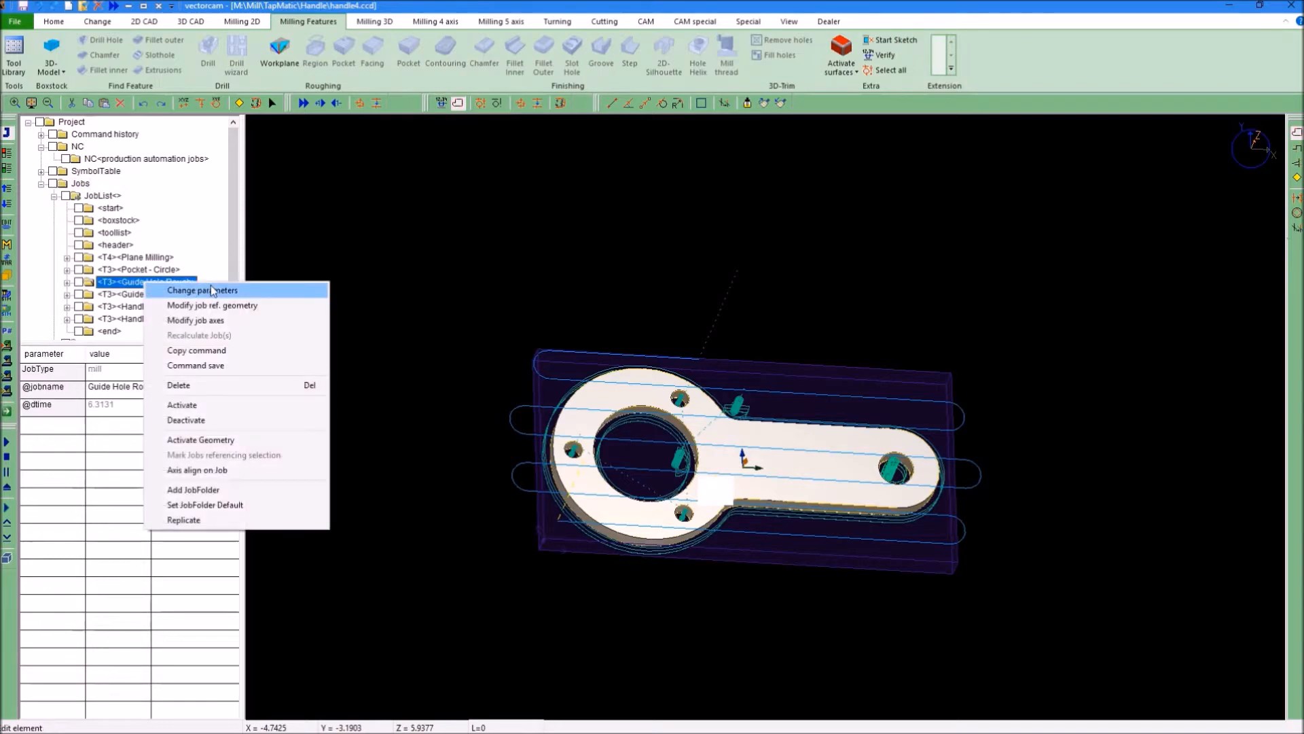
left_click(275, 286)
left_click(313, 358)
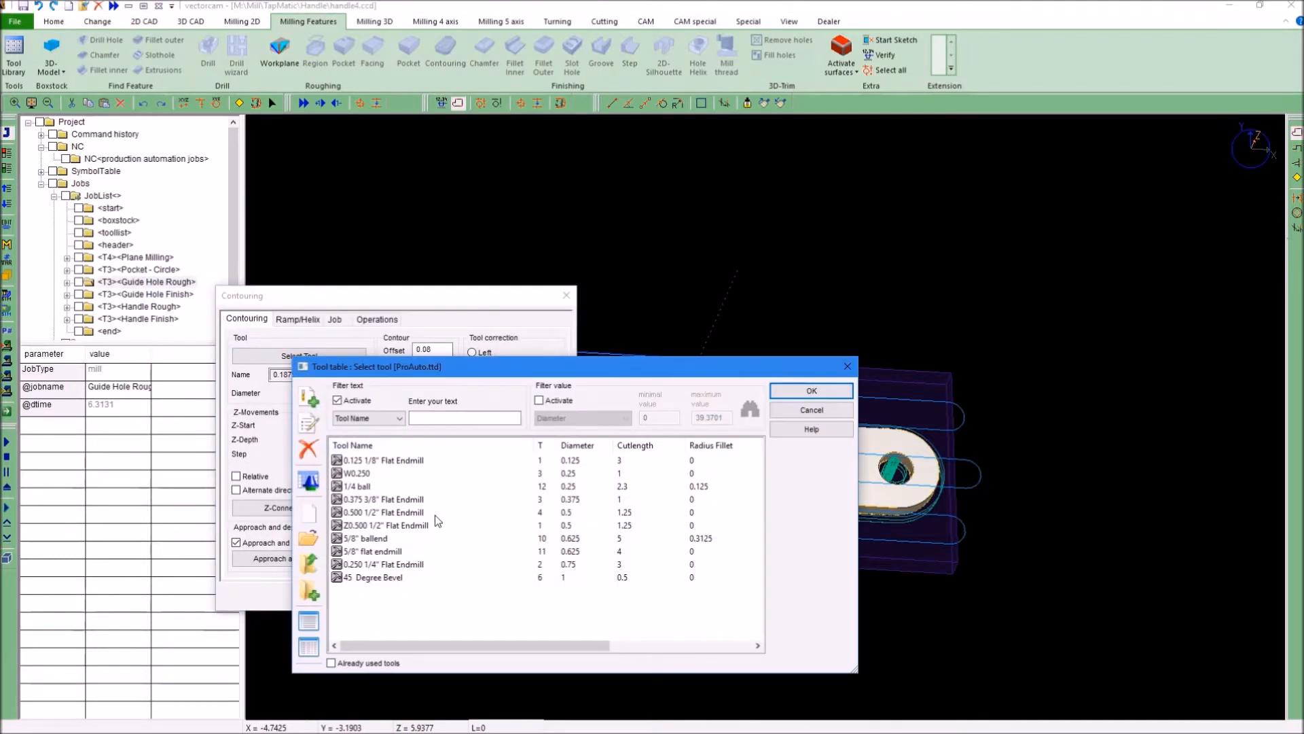
left_click(812, 409)
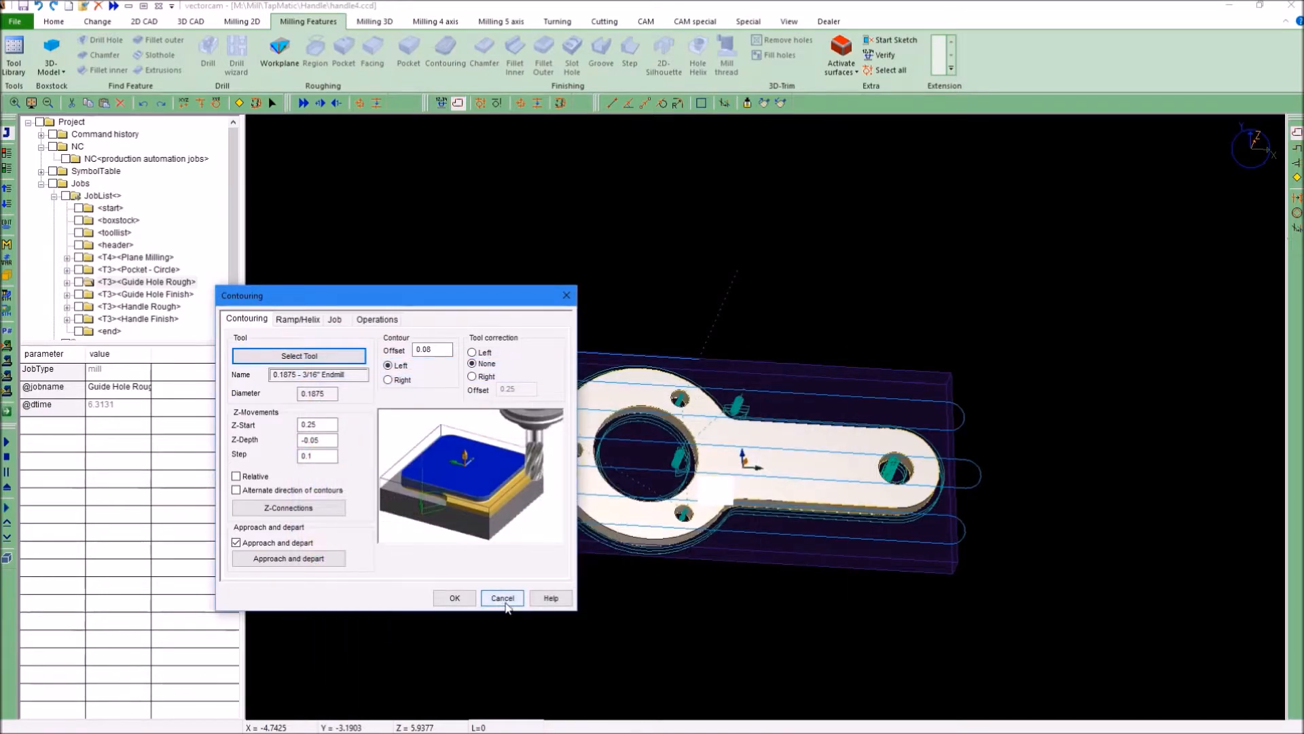
left_click(502, 599)
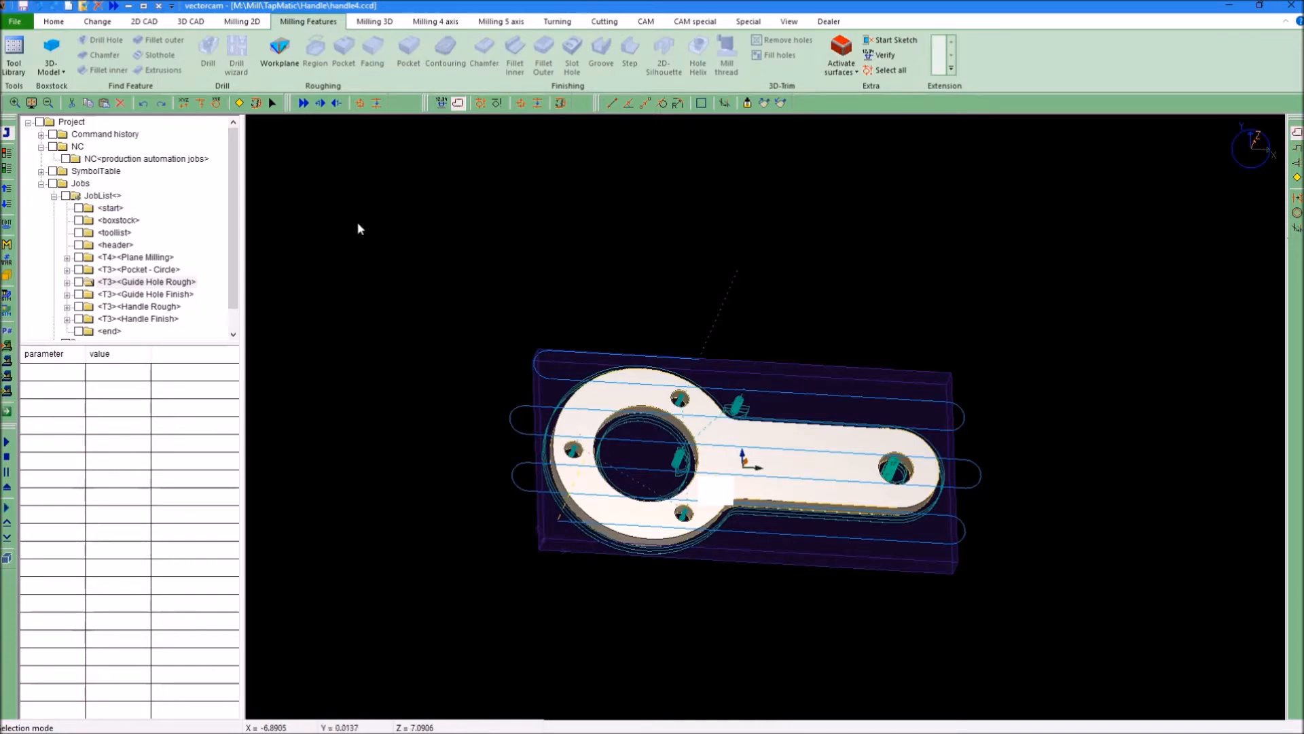
Step: Switch from the handle drawing to the open Scout.ccd boat drawing
mouse_move(506, 251)
middle_mouse_down()
mouse_move(483, 251)
mouse_move(487, 261)
middle_mouse_up()
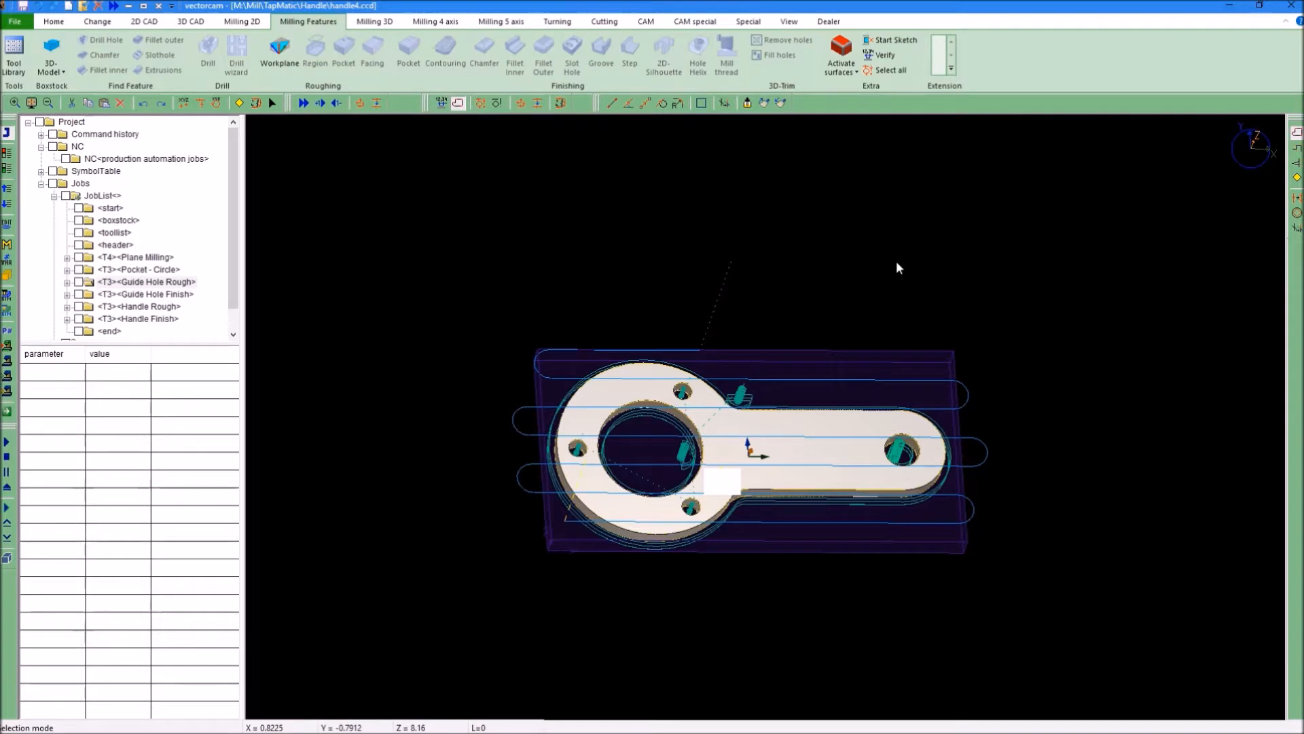
middle_click_drag(621, 247, 624, 232)
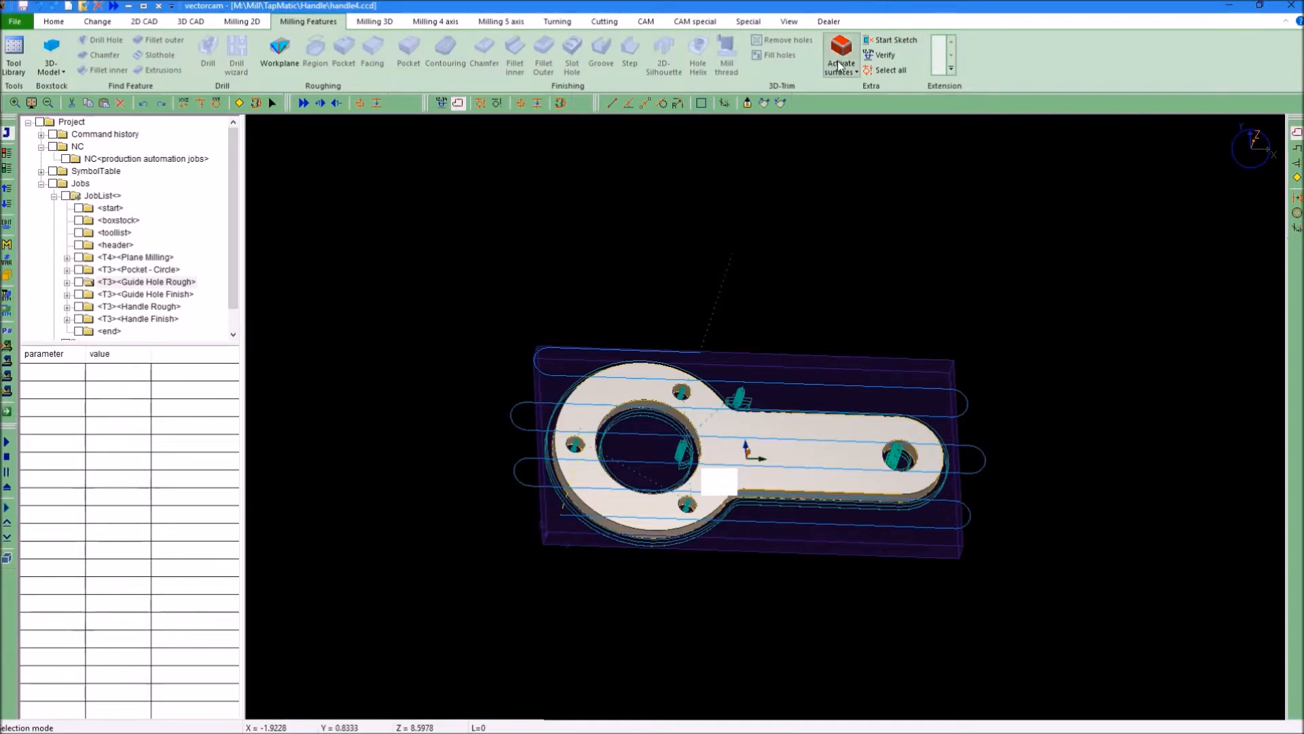
left_click(789, 22)
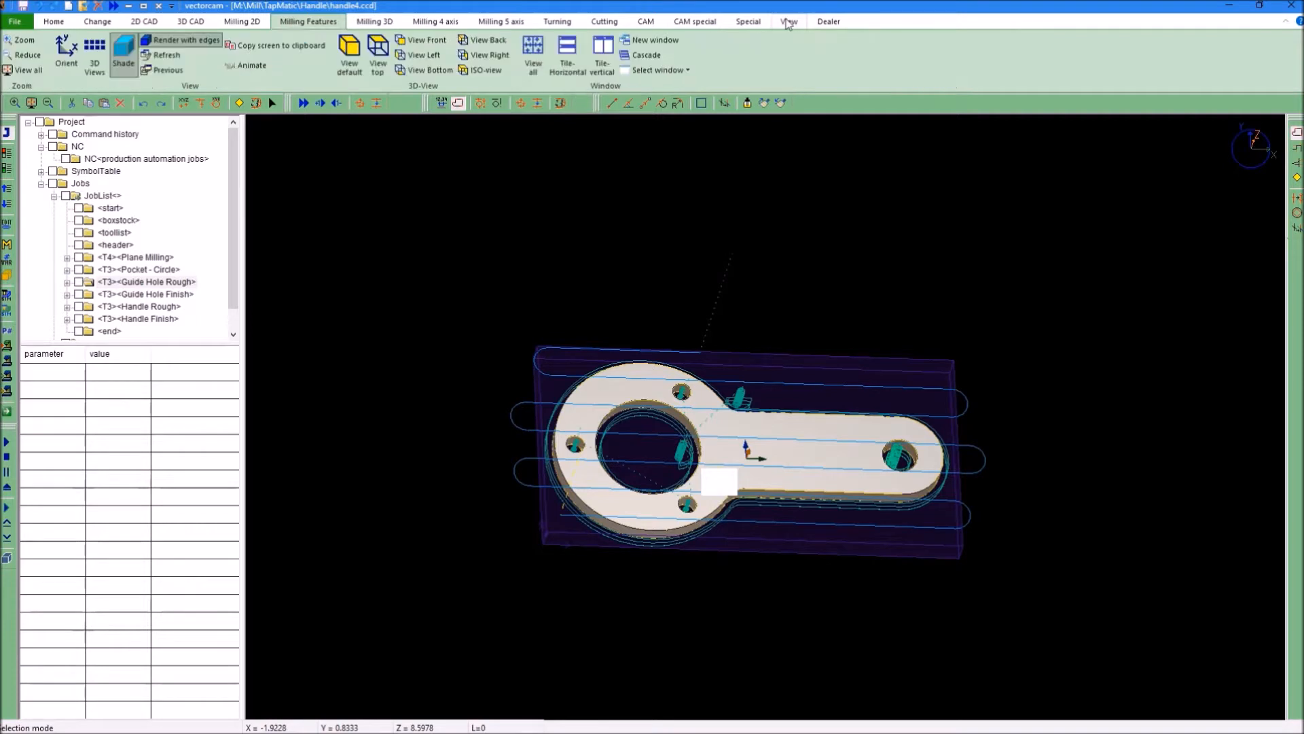
left_click(682, 71)
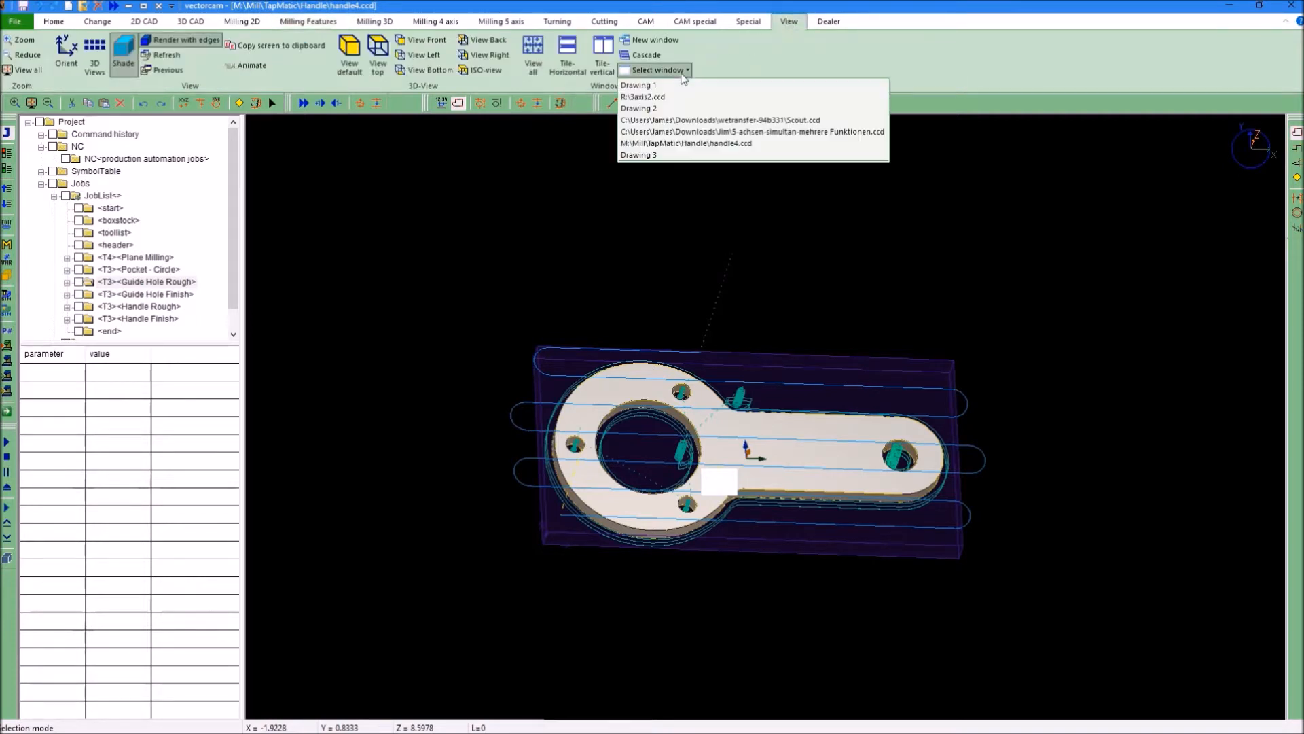
left_click(724, 120)
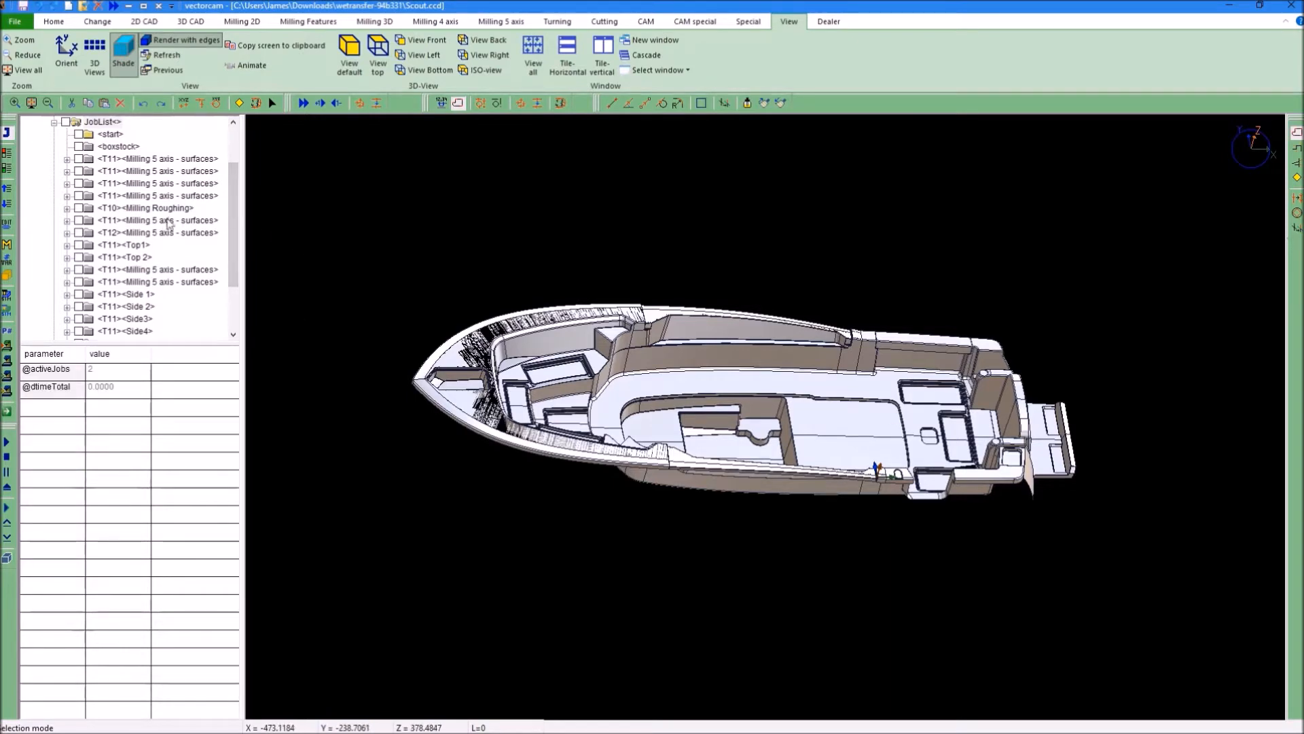
Step: Extract the boundary edges of the broken flat surface beside the step on the boat's far gunwale
scroll(857, 330, "up", 4)
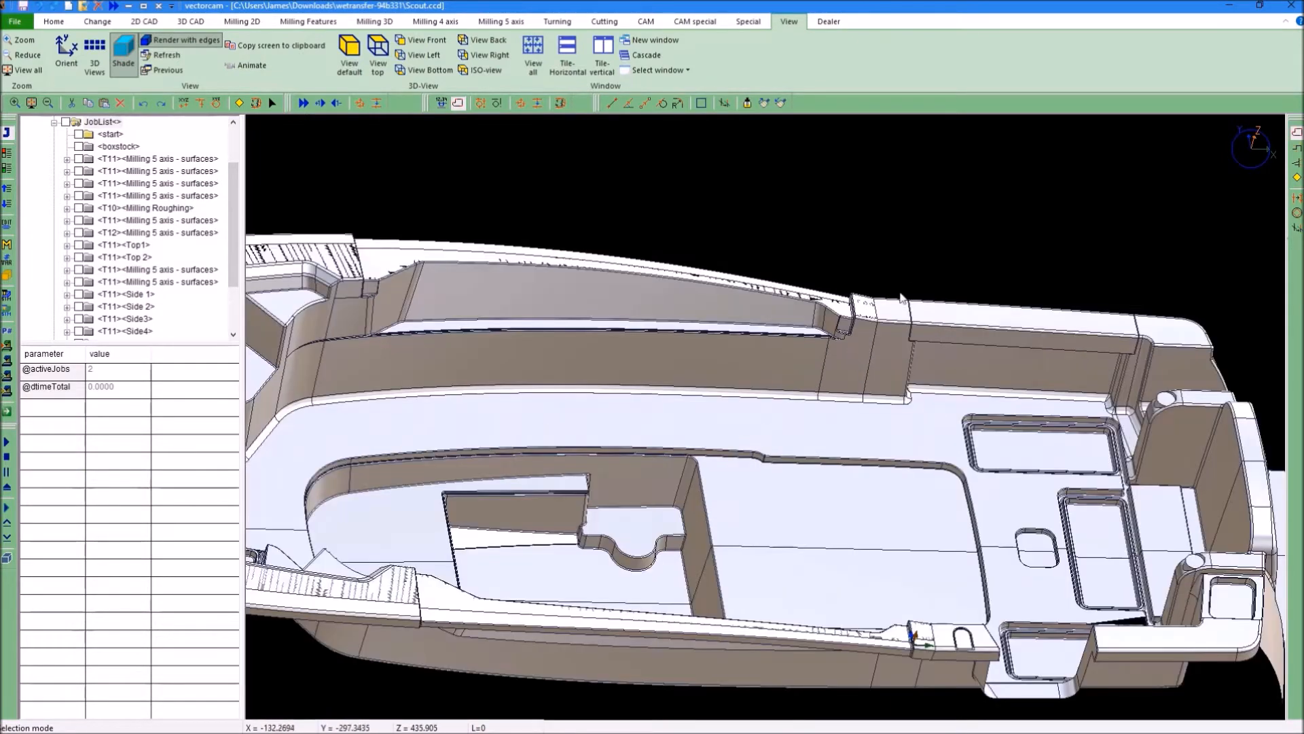
scroll(874, 320, "up", 3)
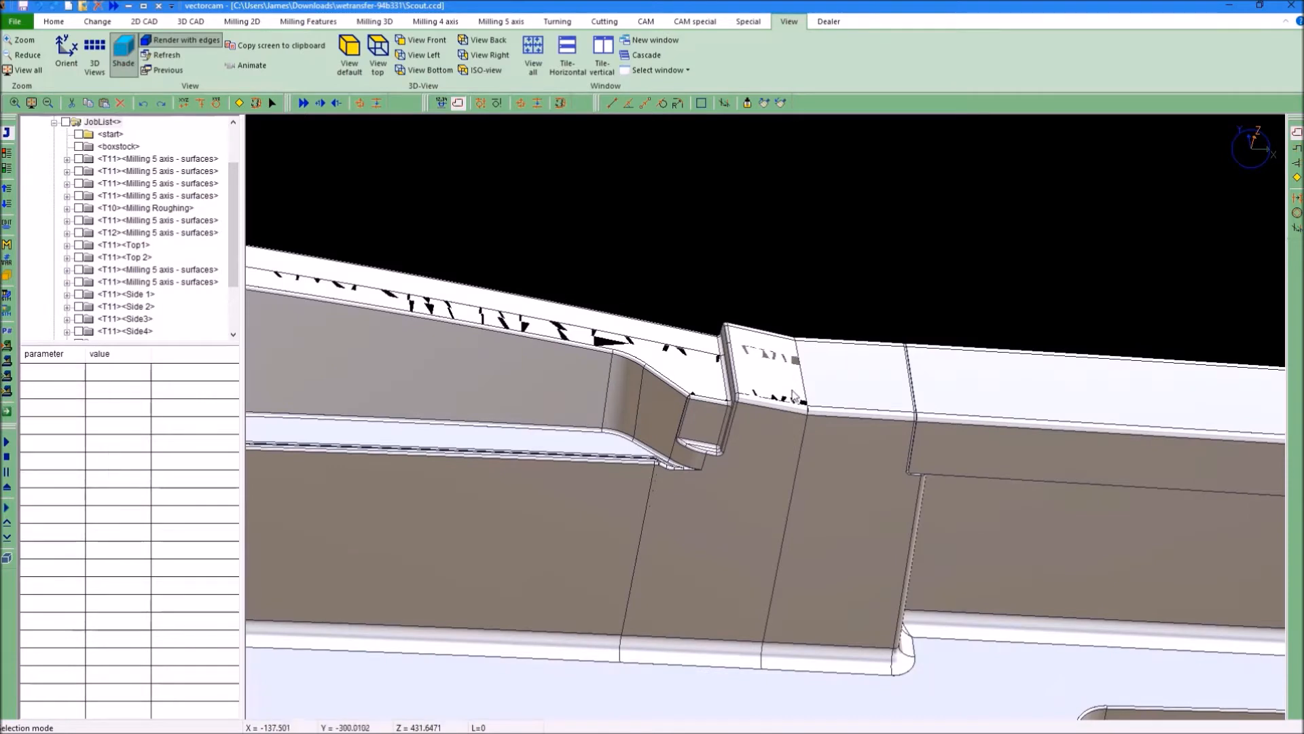
scroll(792, 396, "up", 2)
scroll(812, 396, "up", 2)
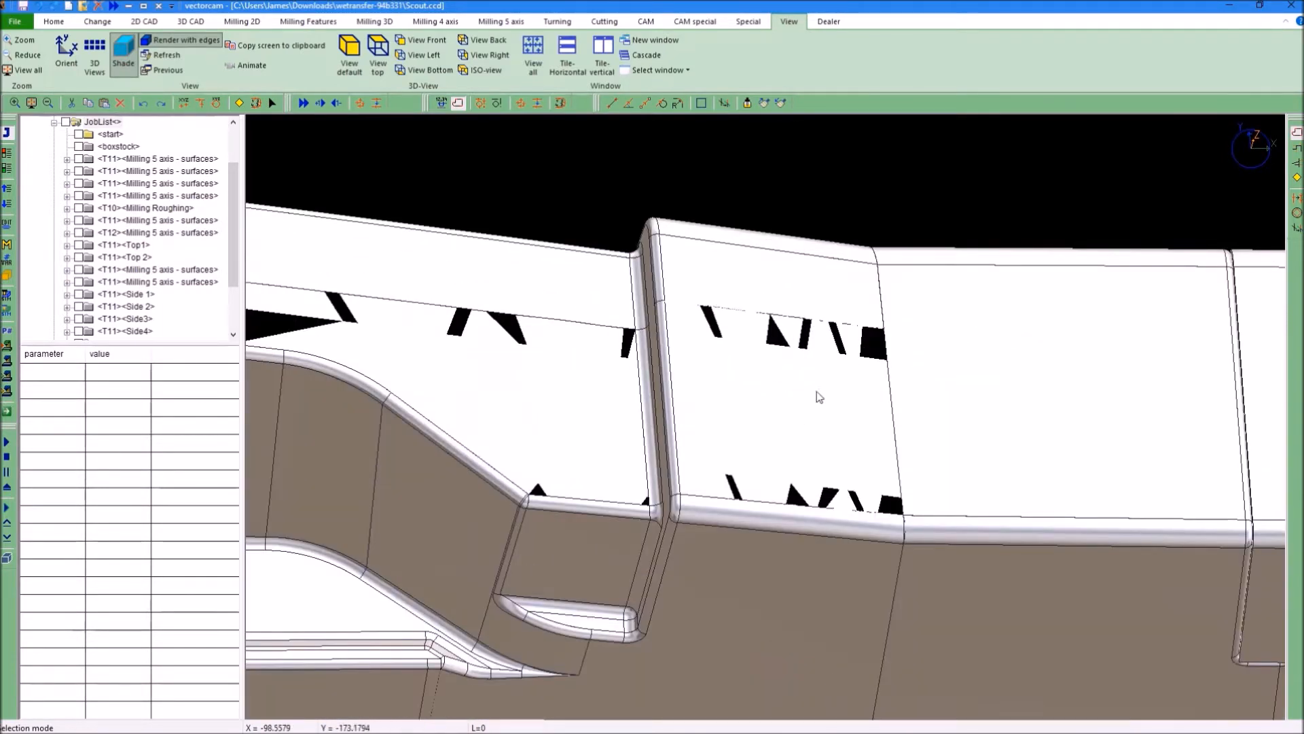
left_click(899, 303)
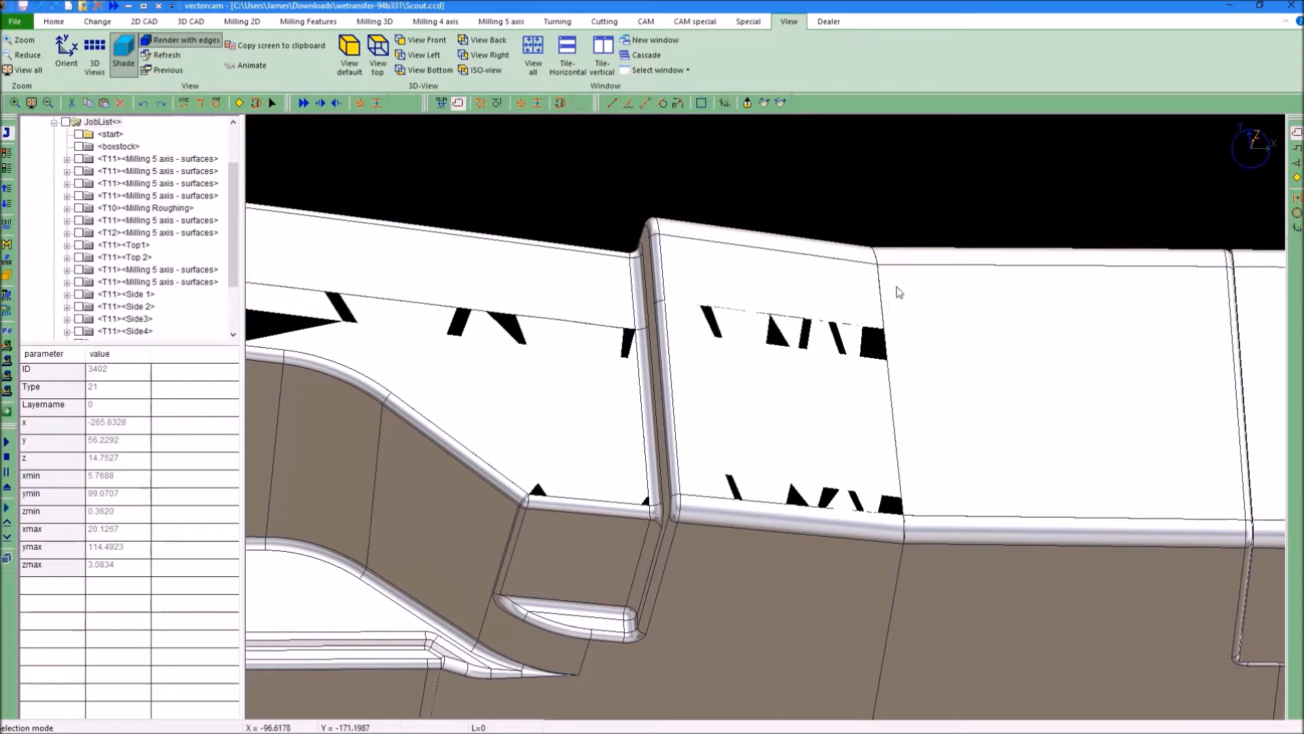
left_click(927, 219)
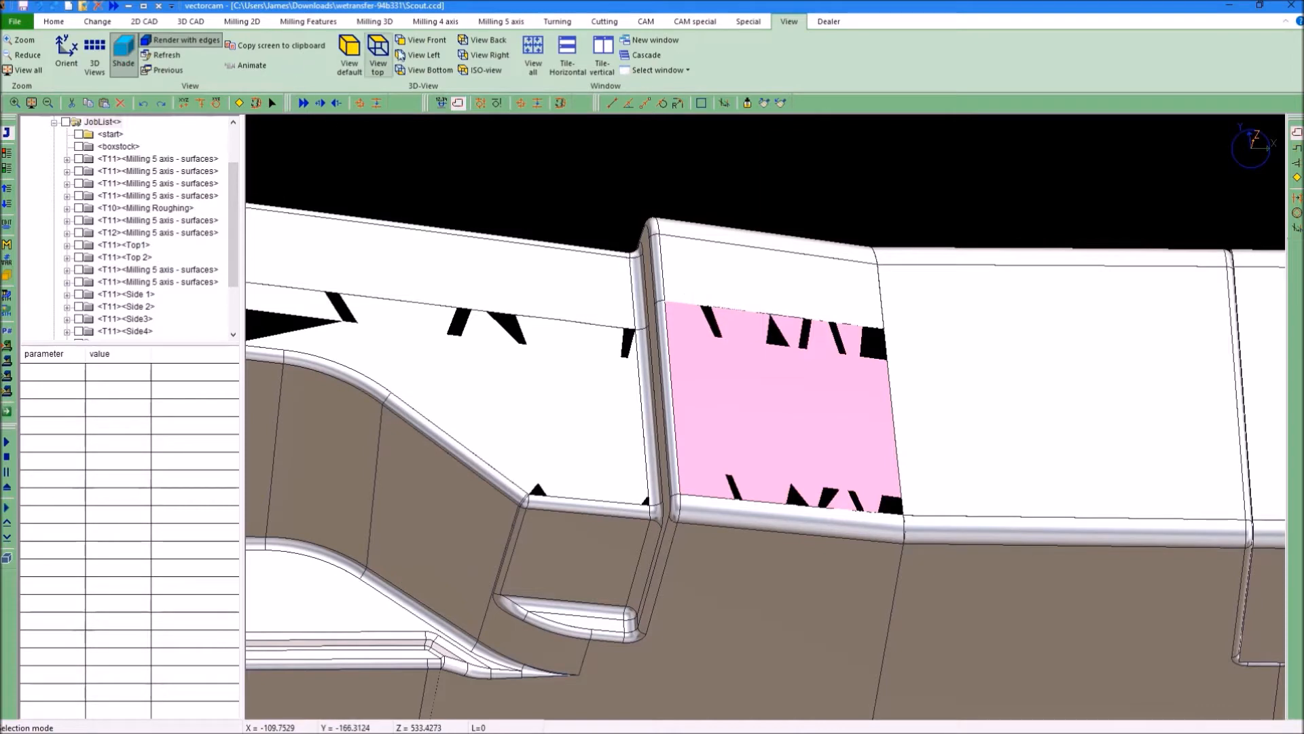
left_click(191, 22)
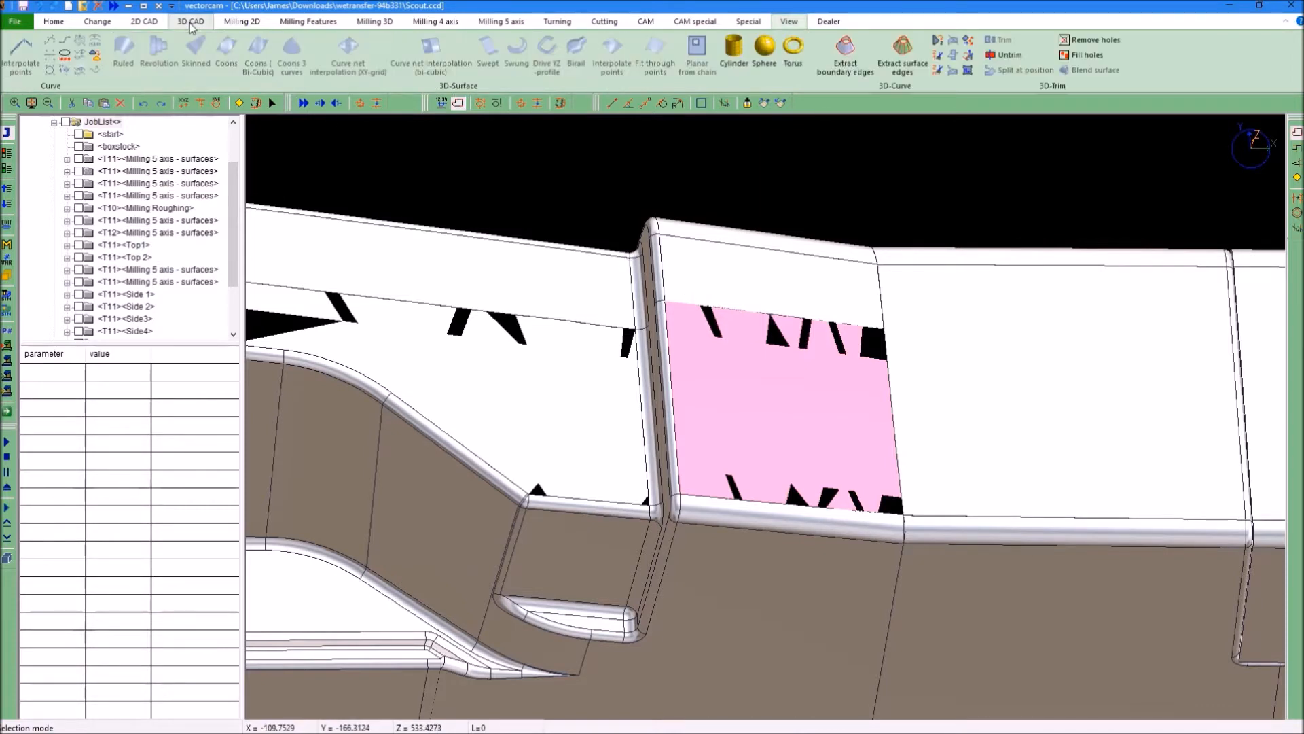
left_click(842, 66)
scroll(771, 307, "up", 5)
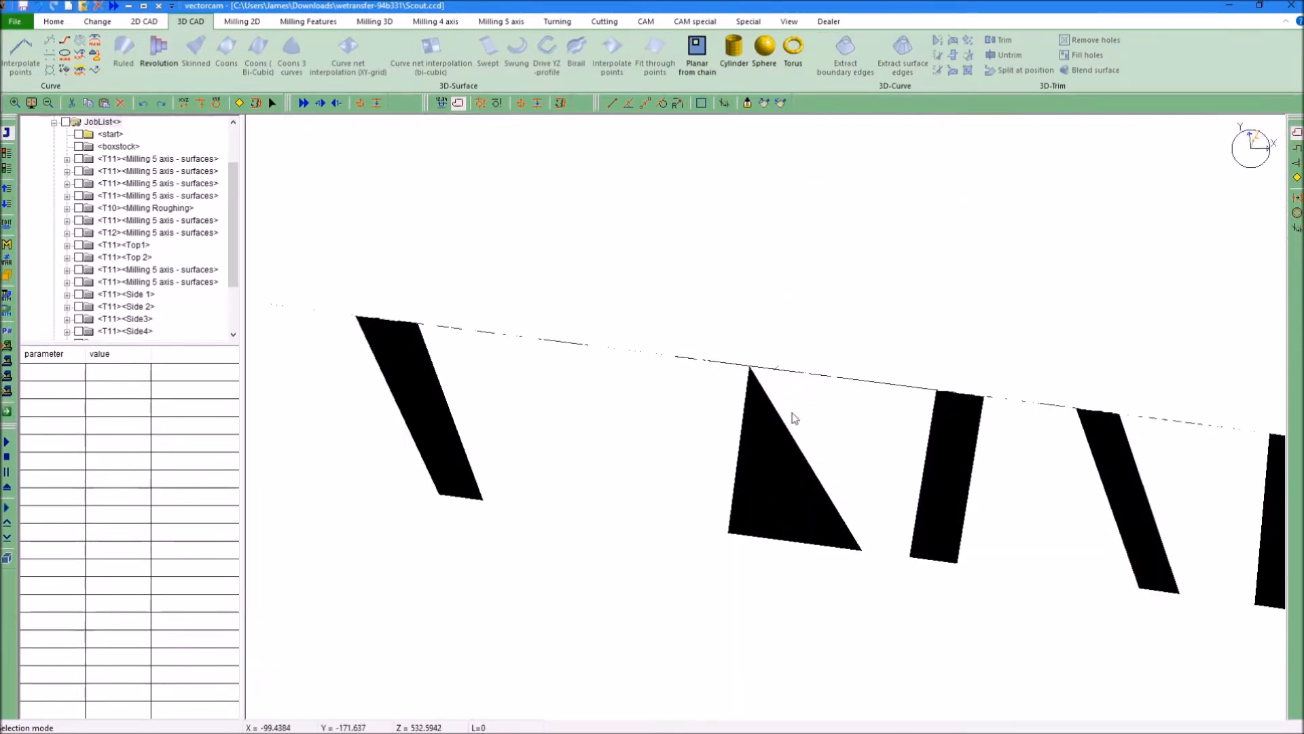
scroll(792, 418, "up", 2)
scroll(792, 417, "down", 6)
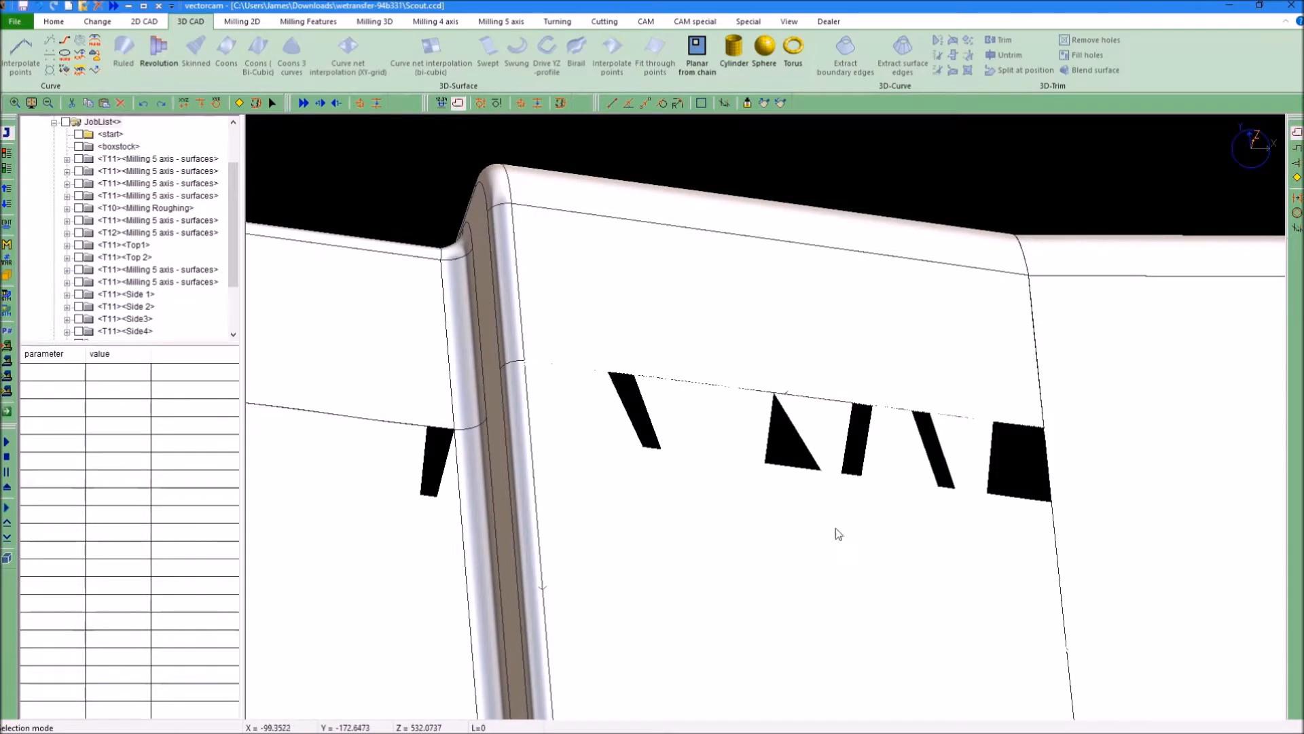
Step: Delete the broken gunwale surface, keeping its extracted boundary curves
left_click(794, 451)
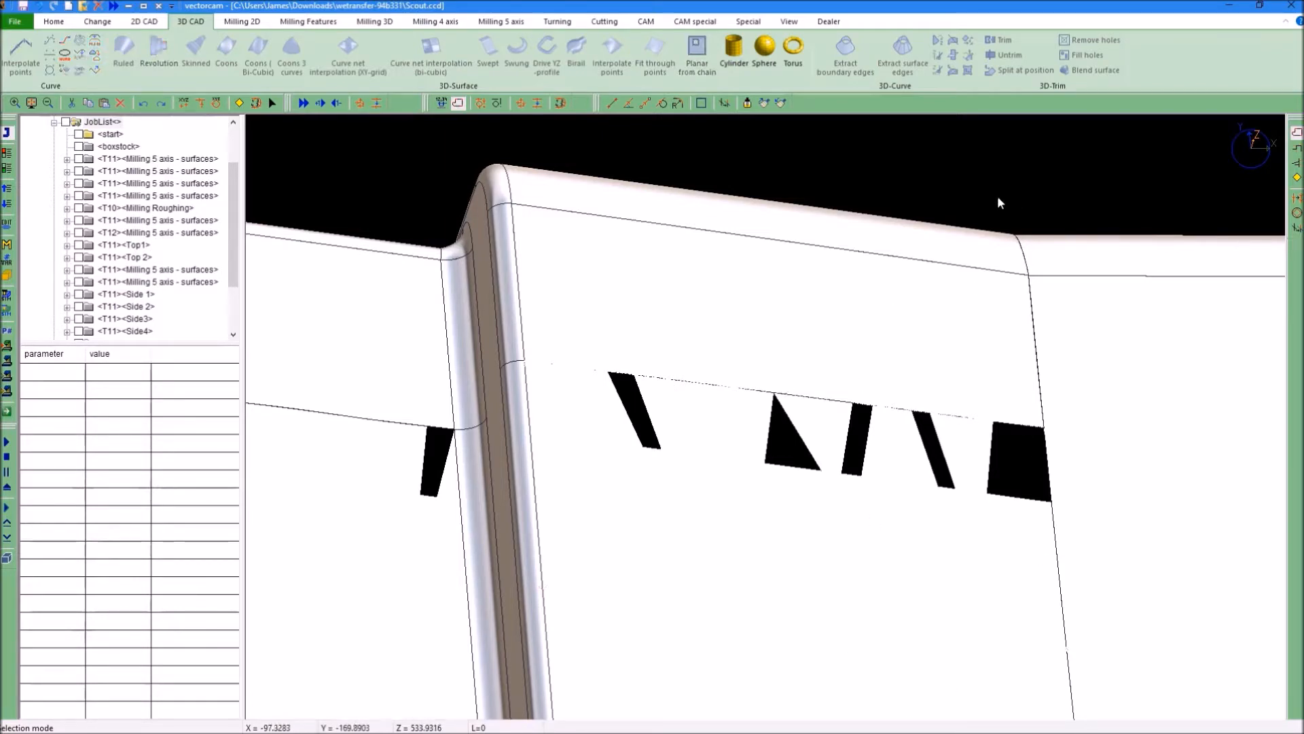
left_click(805, 540)
key("Delete")
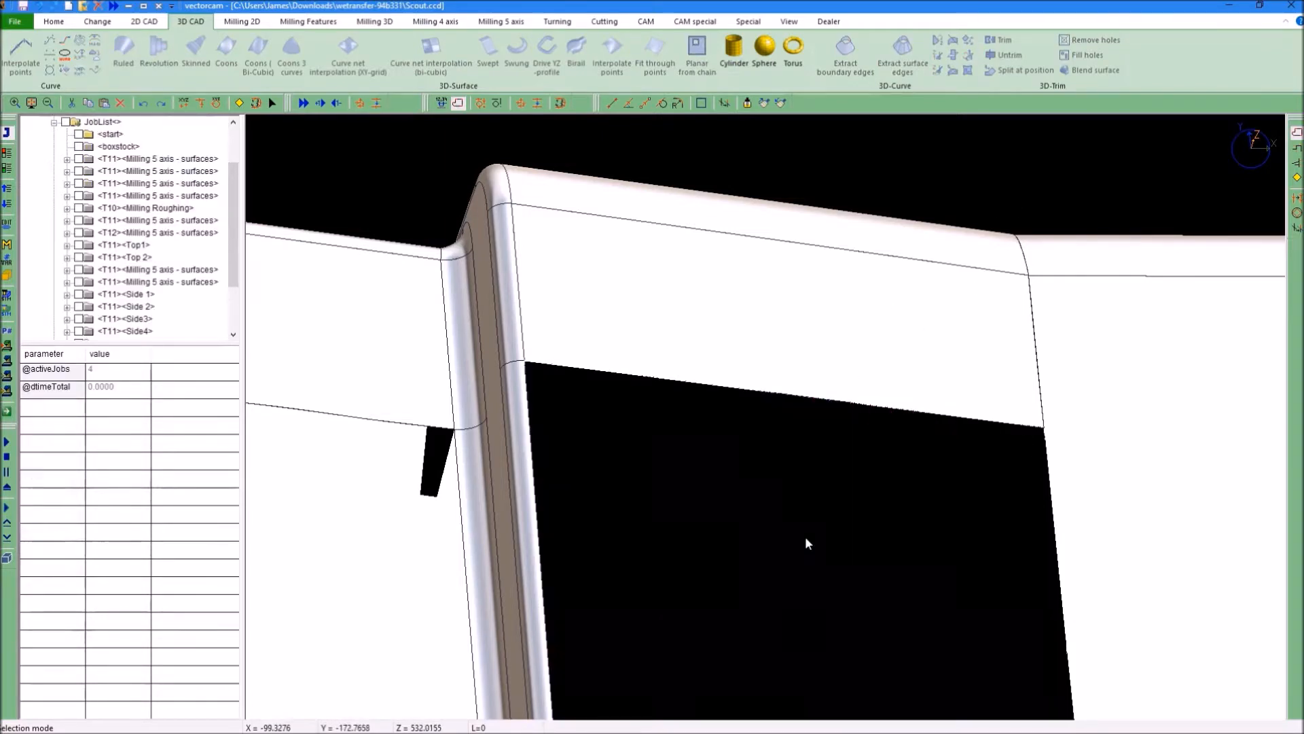
Step: Create a ruled surface between the upper and lower boundary curves to close the opening in the gunwale
left_click(686, 385)
scroll(707, 426, "up", 3)
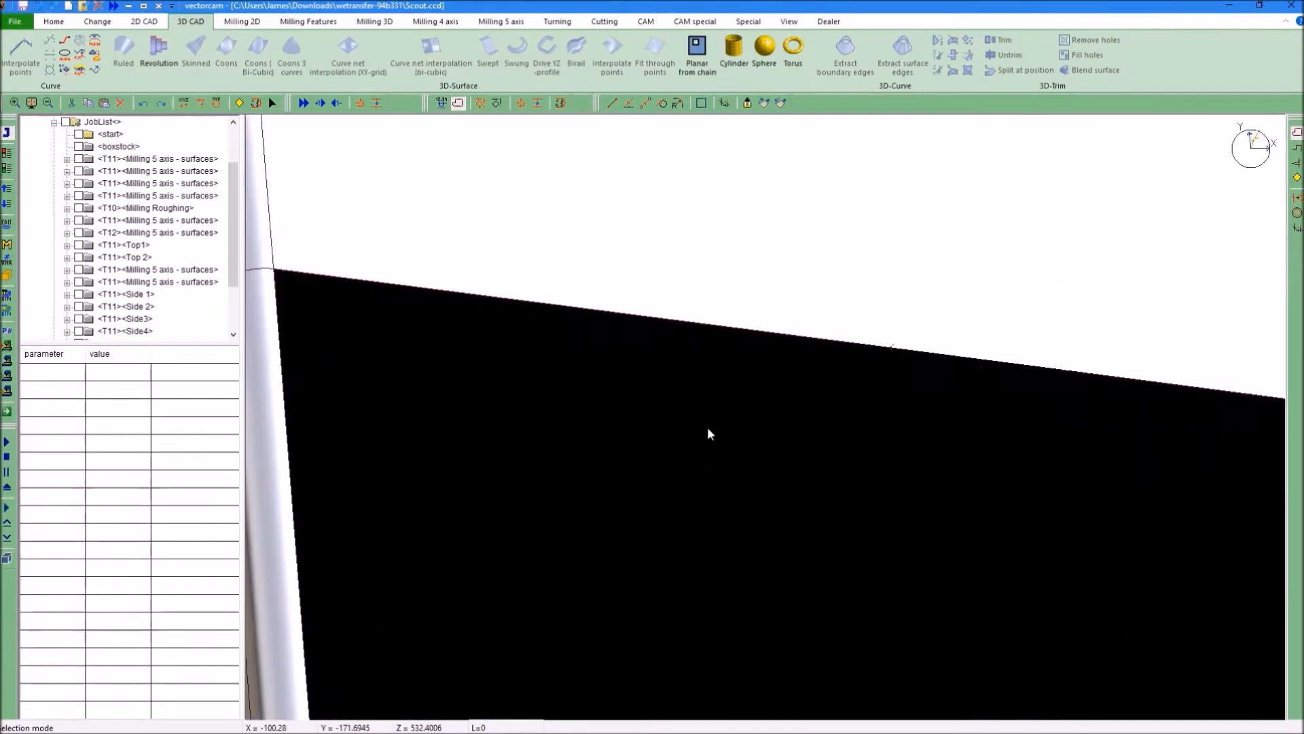
scroll(707, 427, "down", 5)
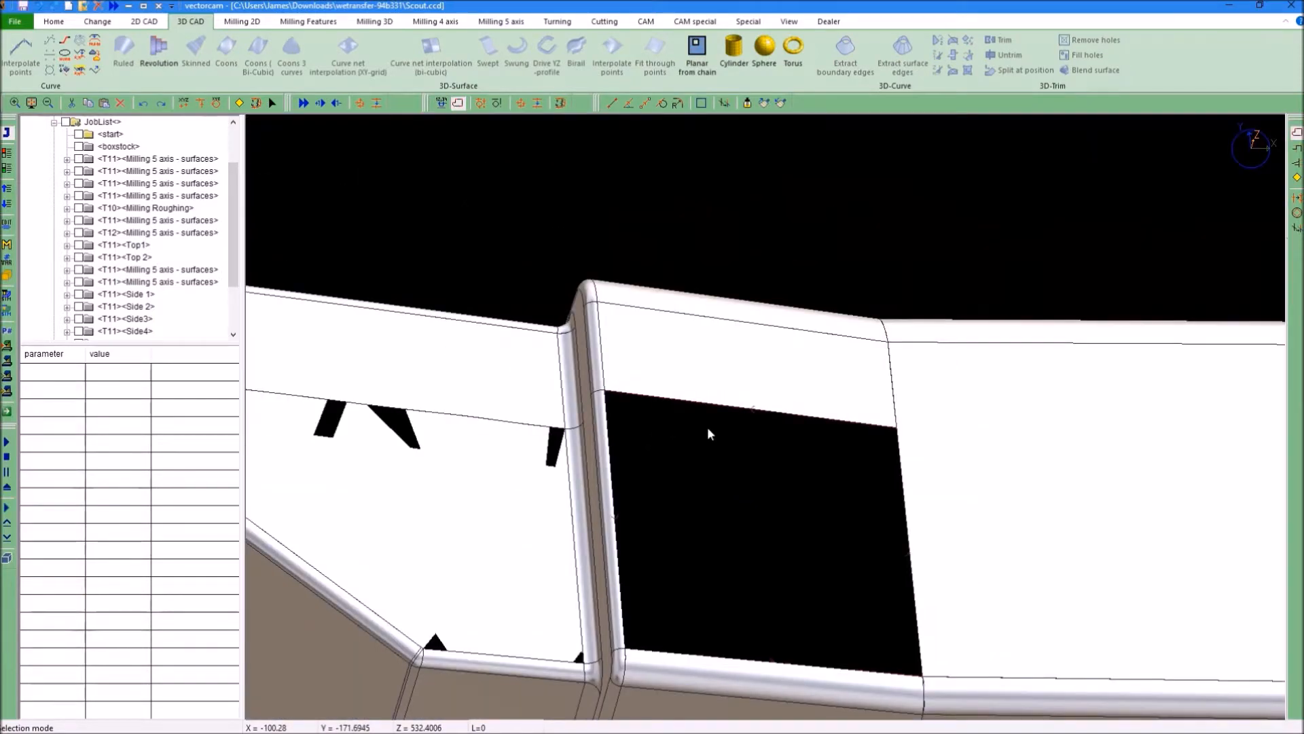
left_click(701, 54)
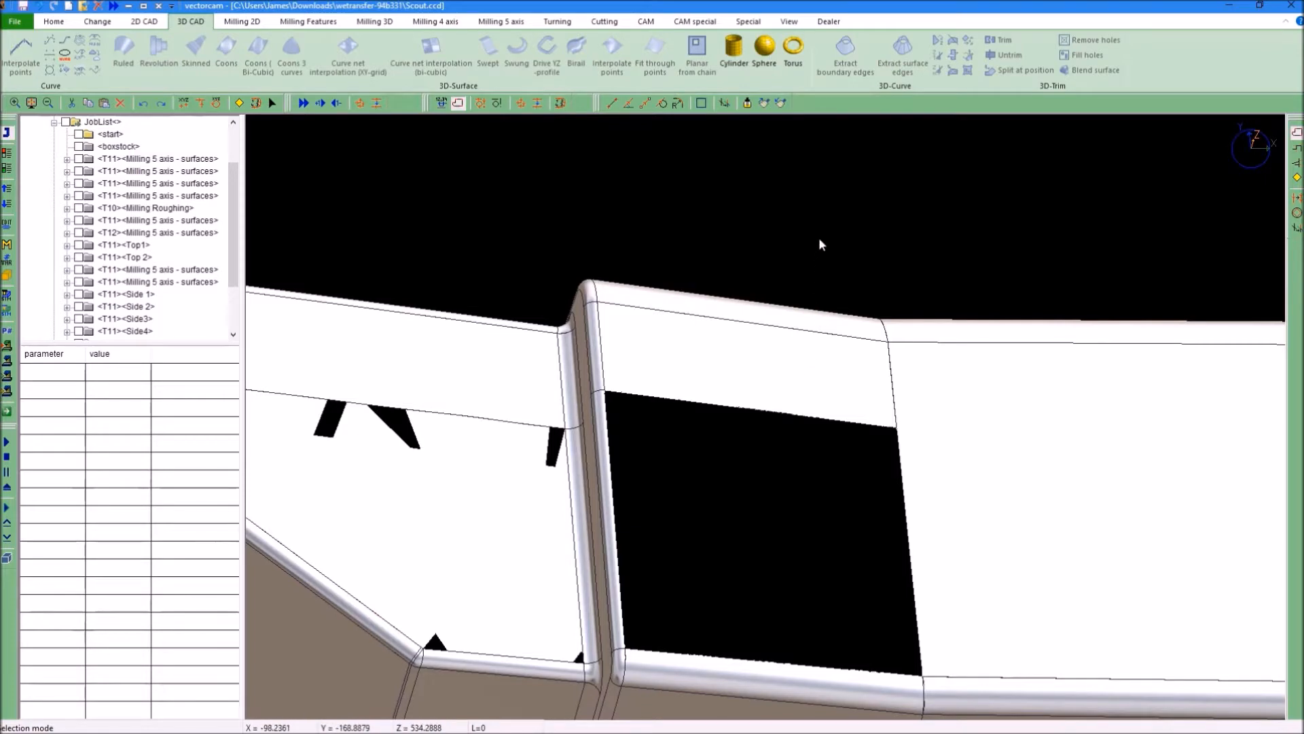
left_click(654, 400)
left_click(663, 653)
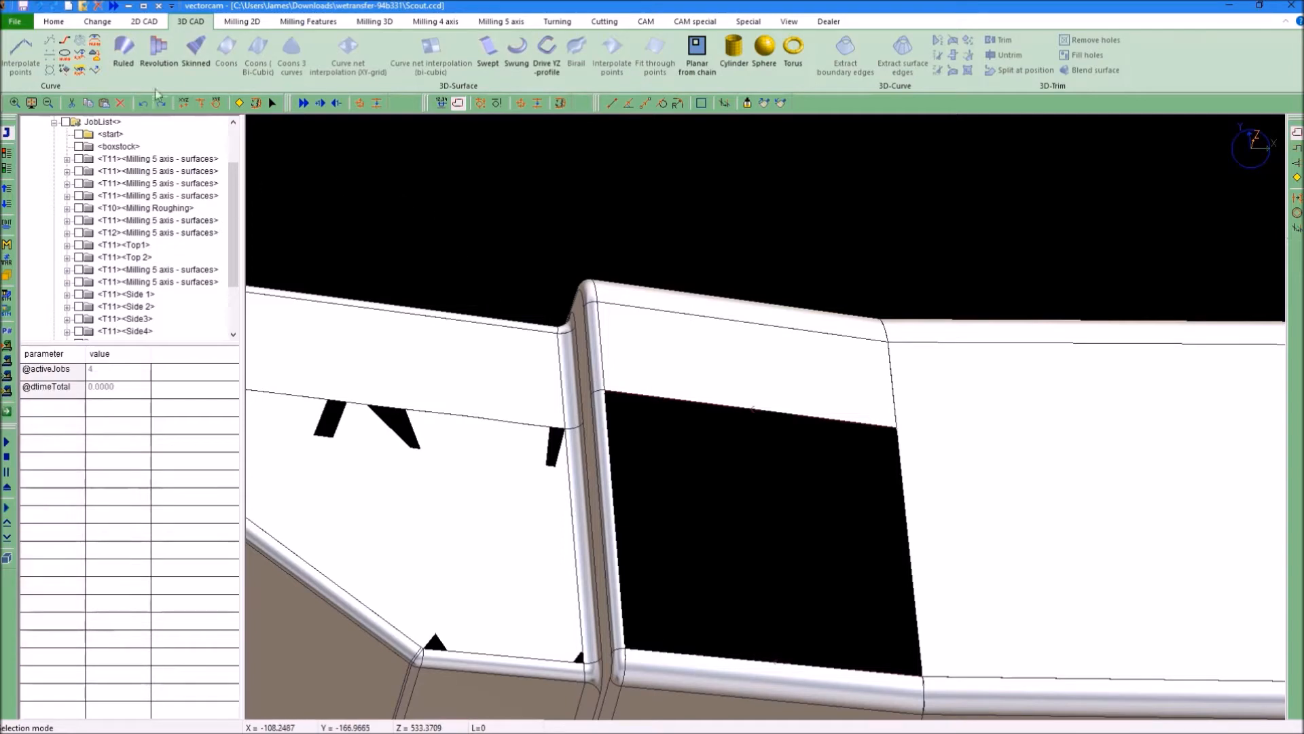
left_click(123, 48)
scroll(681, 491, "up", 3)
scroll(680, 491, "down", 4)
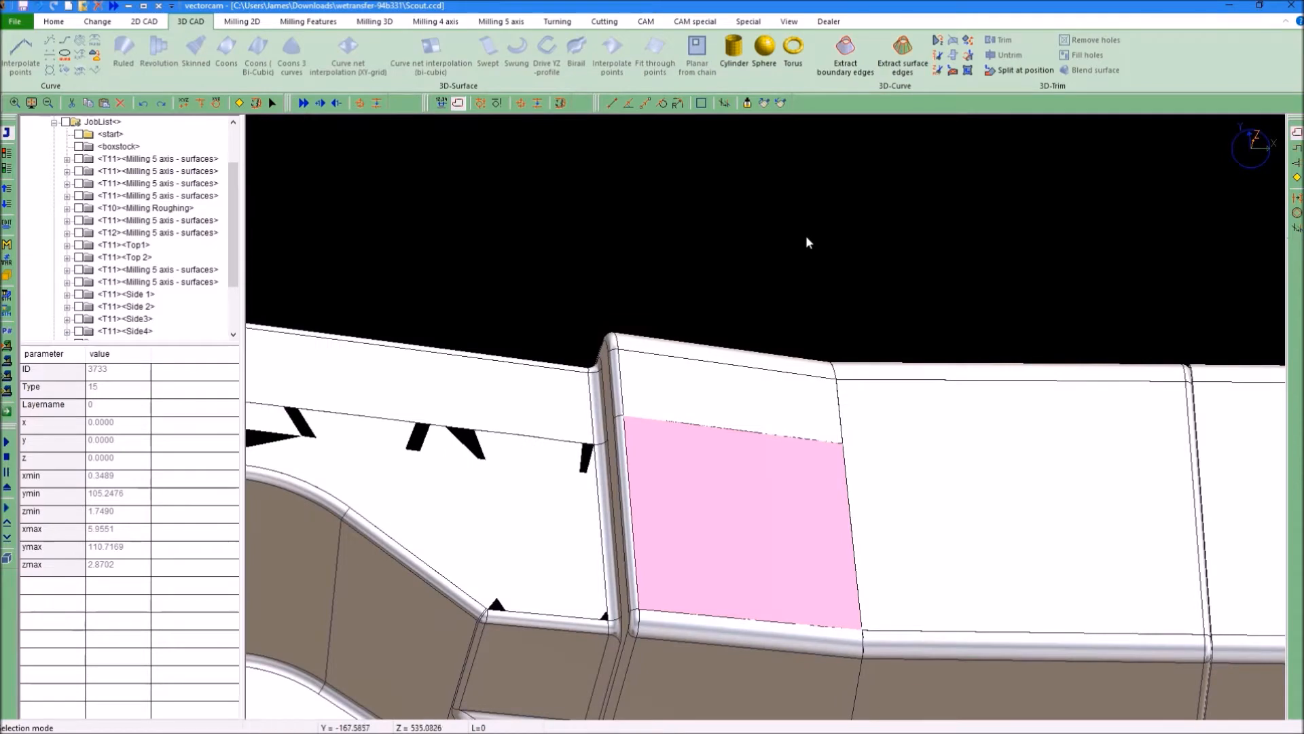
left_click(811, 227)
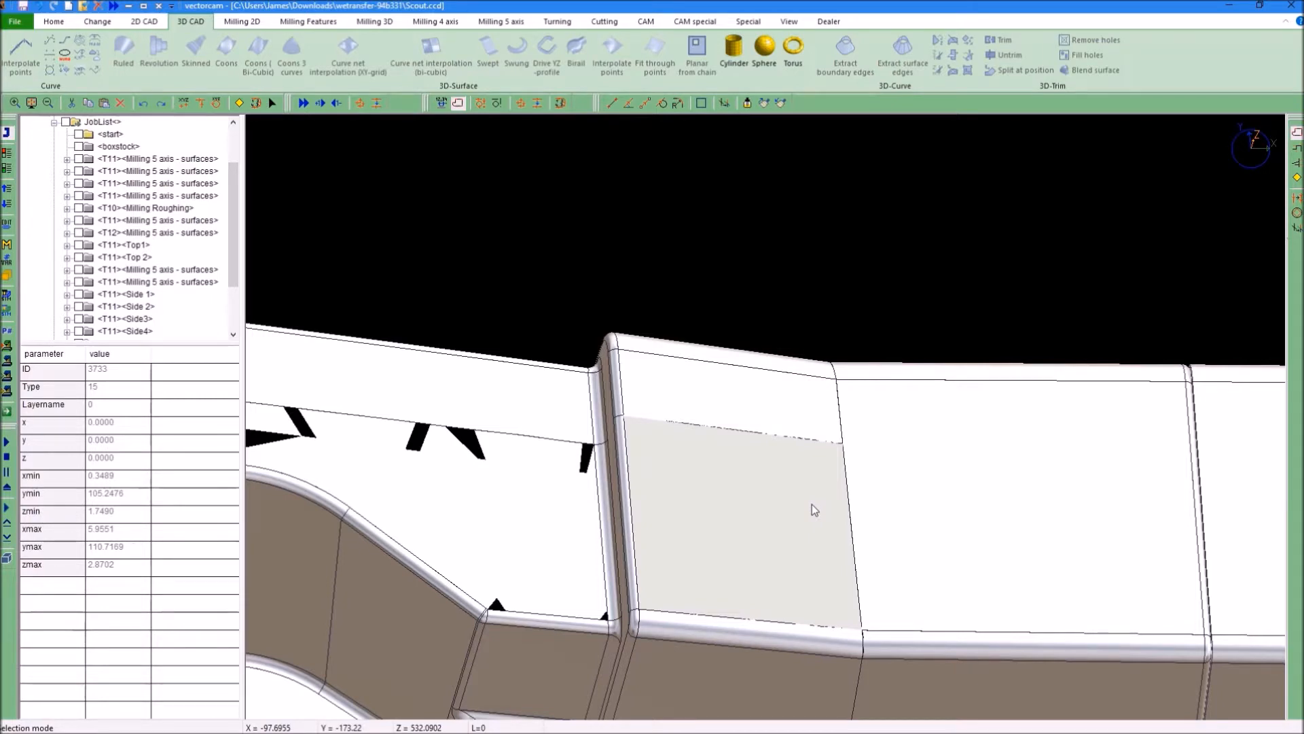
Step: Examine the rebuilt surface, the whole boat model and the near gunwale section with the arched recess
scroll(814, 510, "up", 2)
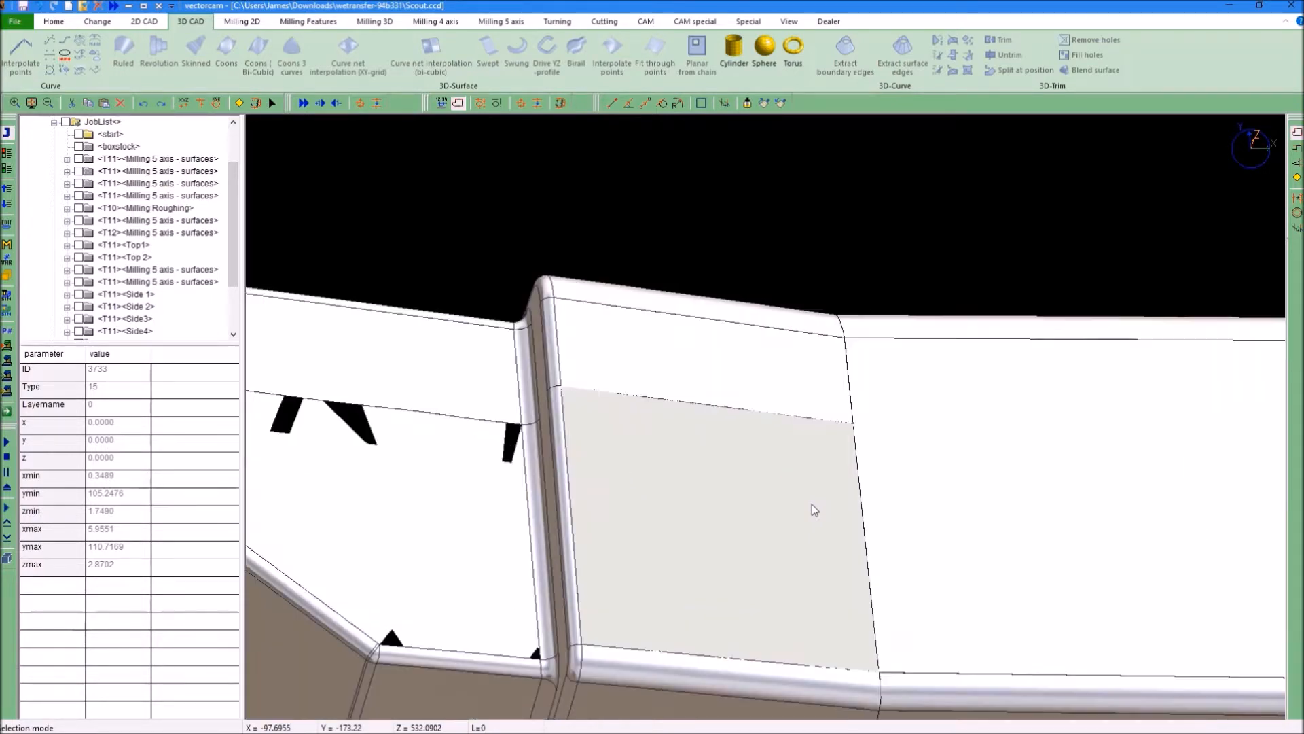
scroll(813, 506, "down", 2)
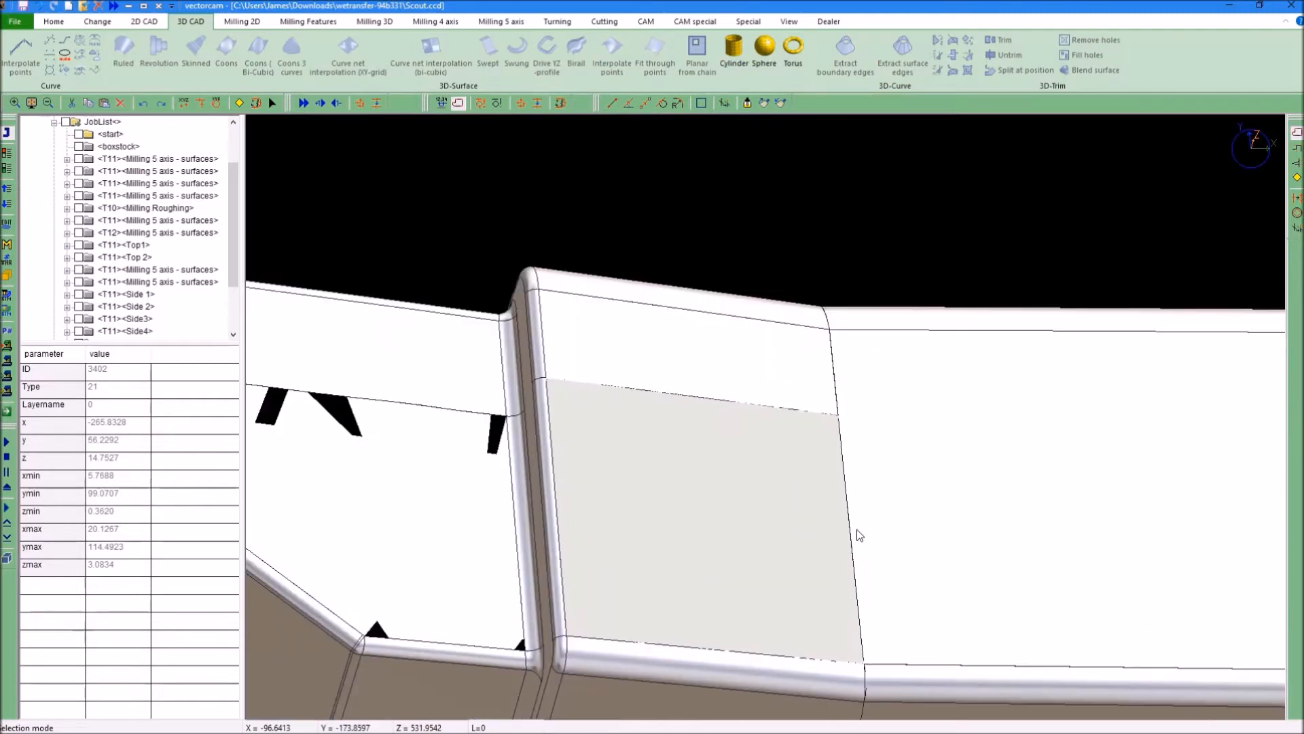
scroll(845, 501, "down", 4)
scroll(782, 681, "down", 5)
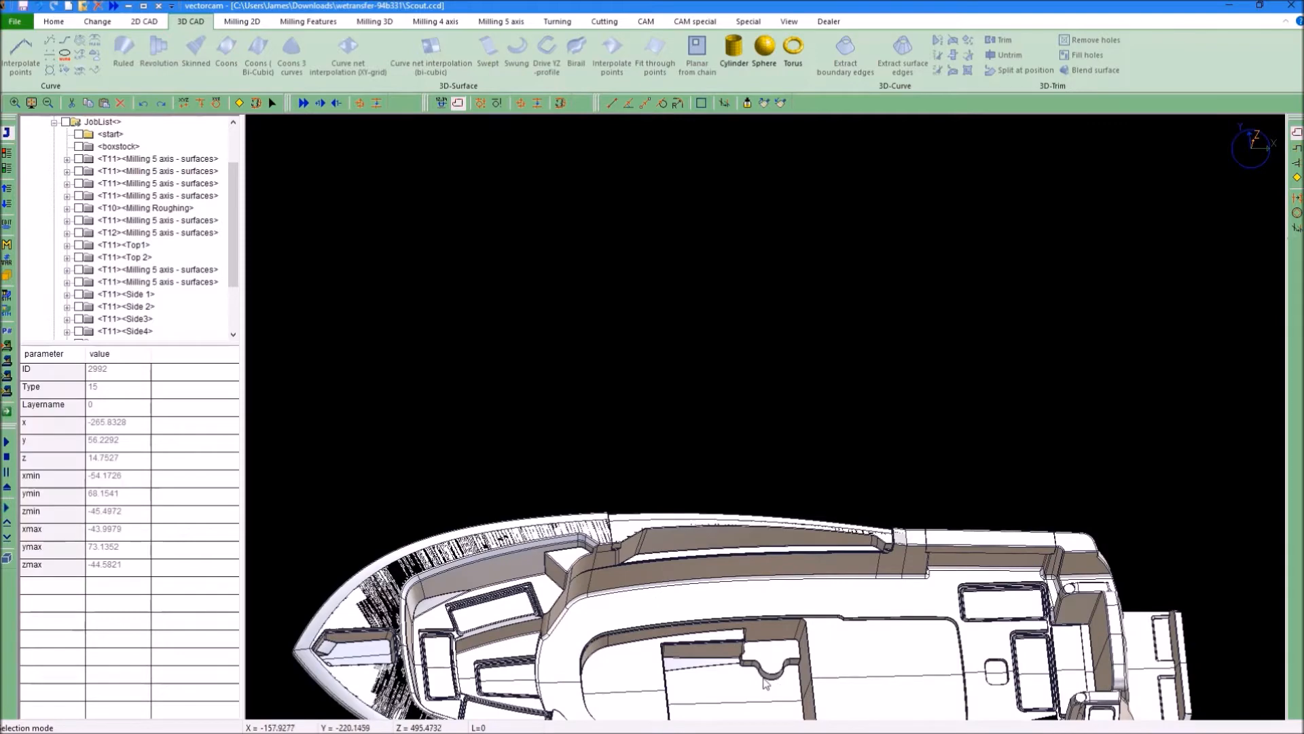
middle_click_drag(761, 669, 804, 500)
scroll(720, 491, "up", 2)
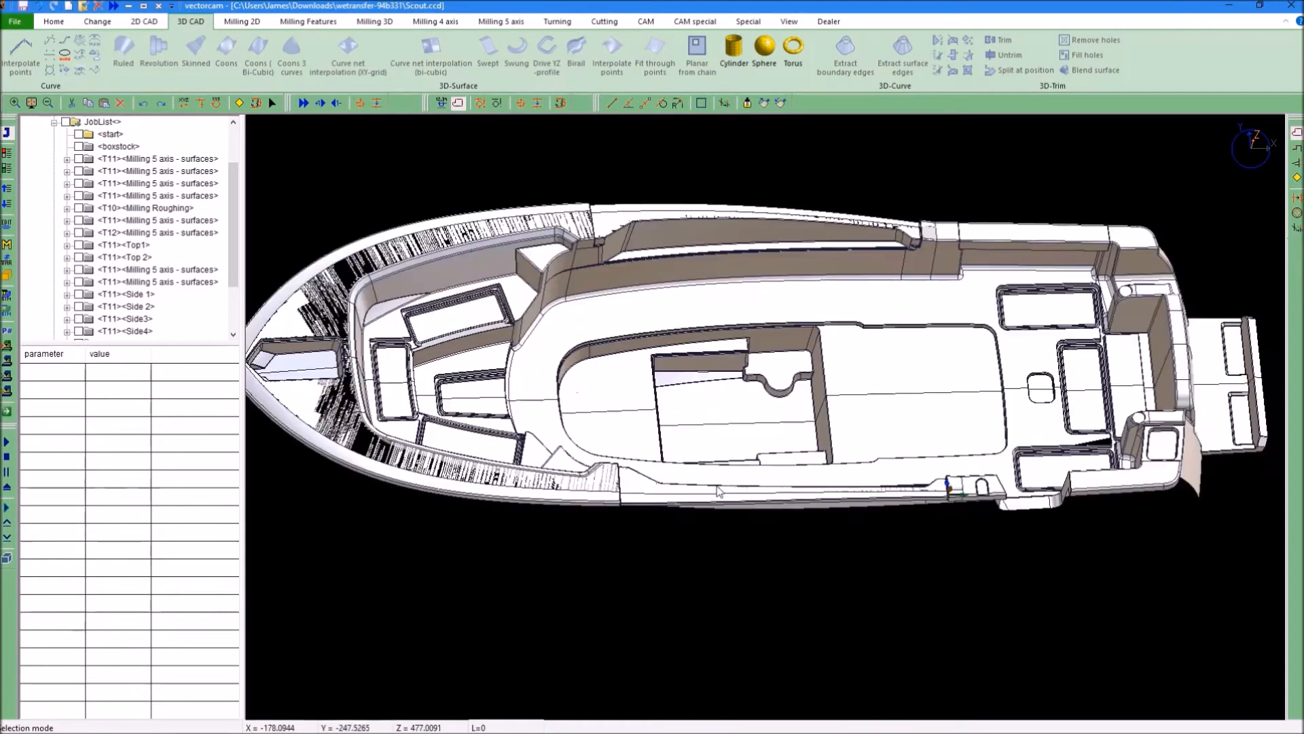
scroll(720, 491, "up", 2)
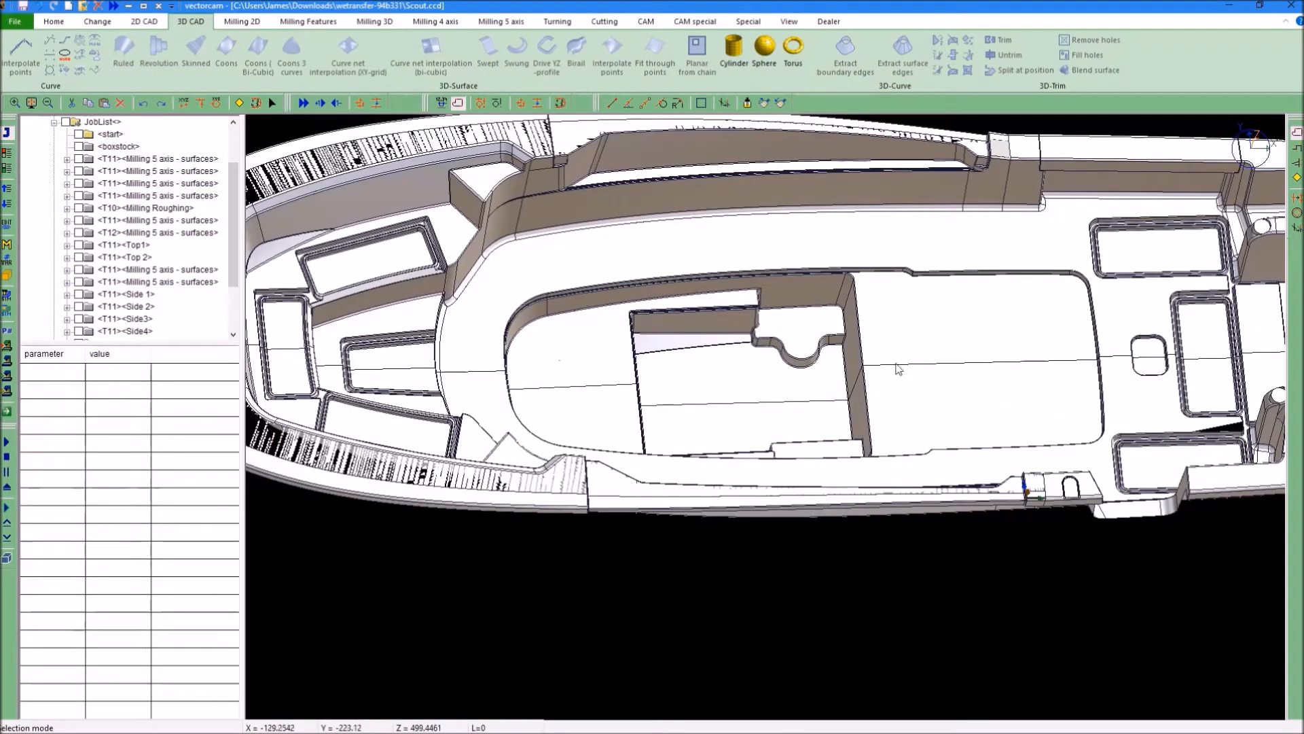
scroll(900, 367, "down", 1)
scroll(900, 367, "up", 1)
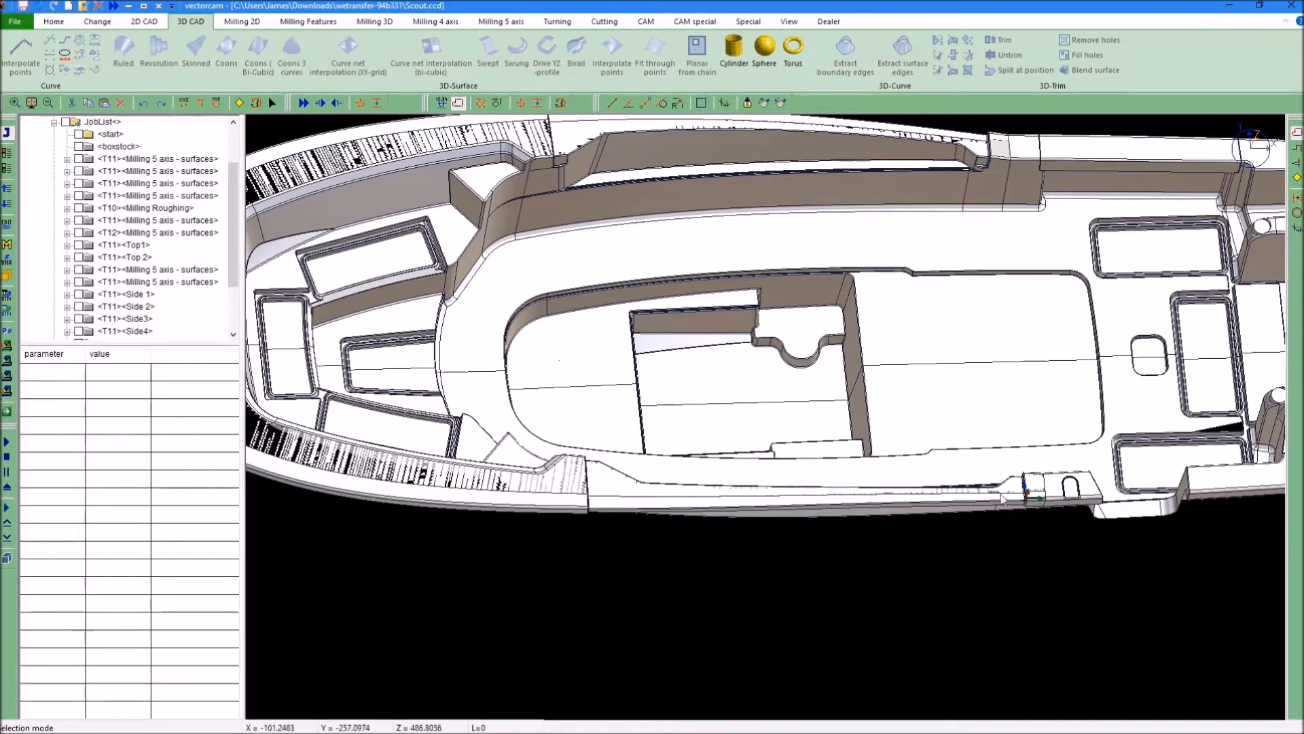
scroll(985, 475, "up", 1)
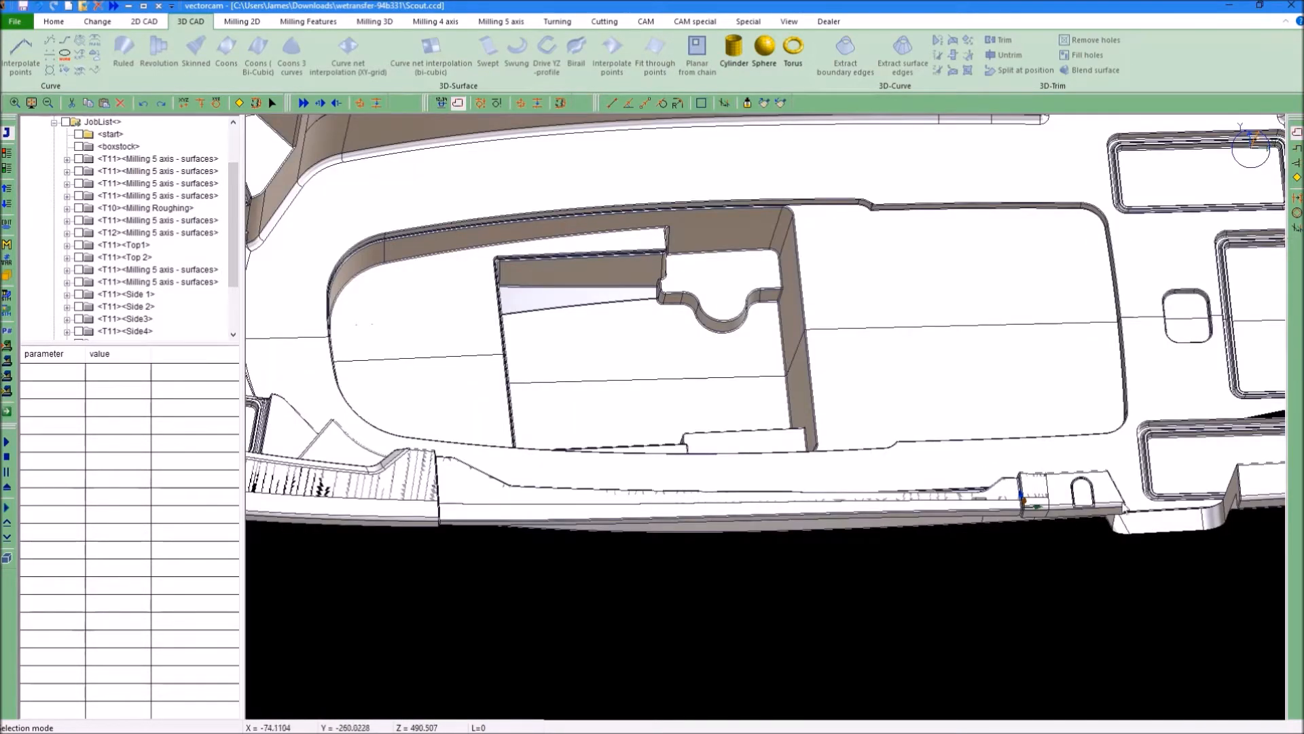
scroll(1094, 516, "up", 5)
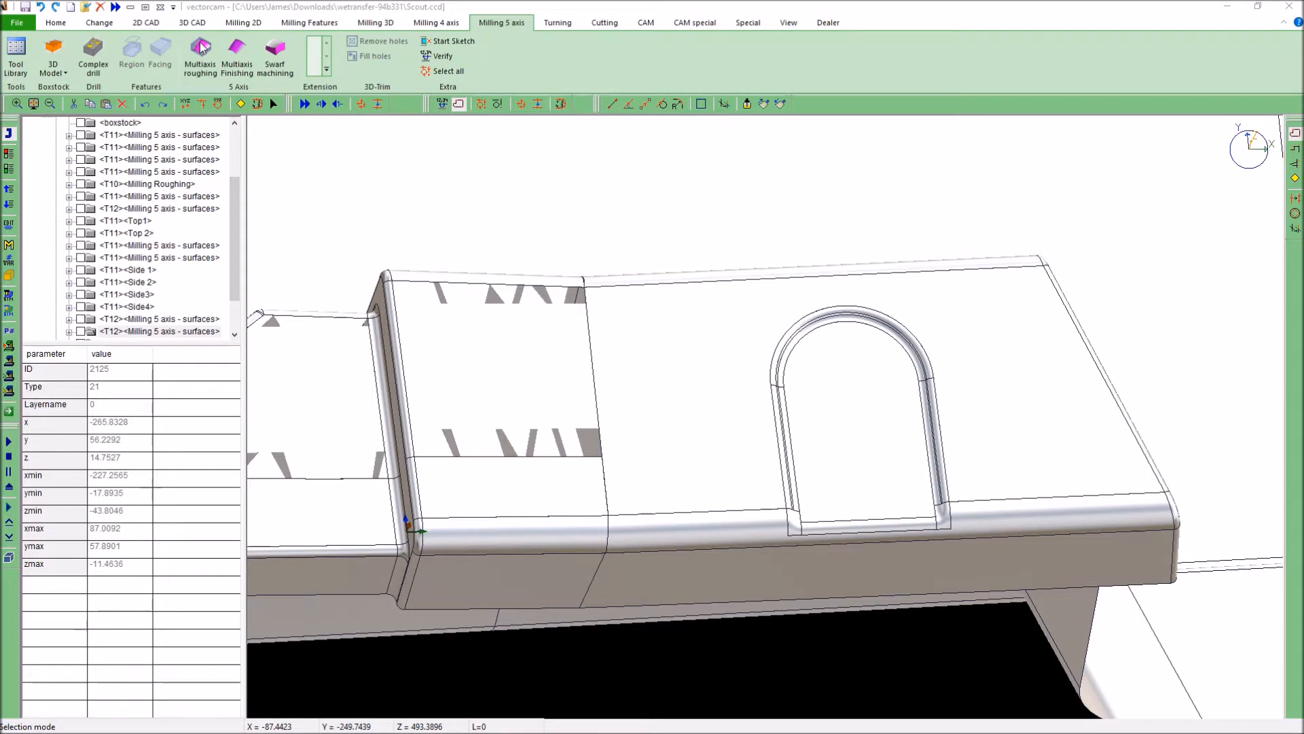
Step: Open a Multiaxis Finishing operation and review its tool, parallel-cuts pattern, machining angle and stepover settings
left_click(241, 58)
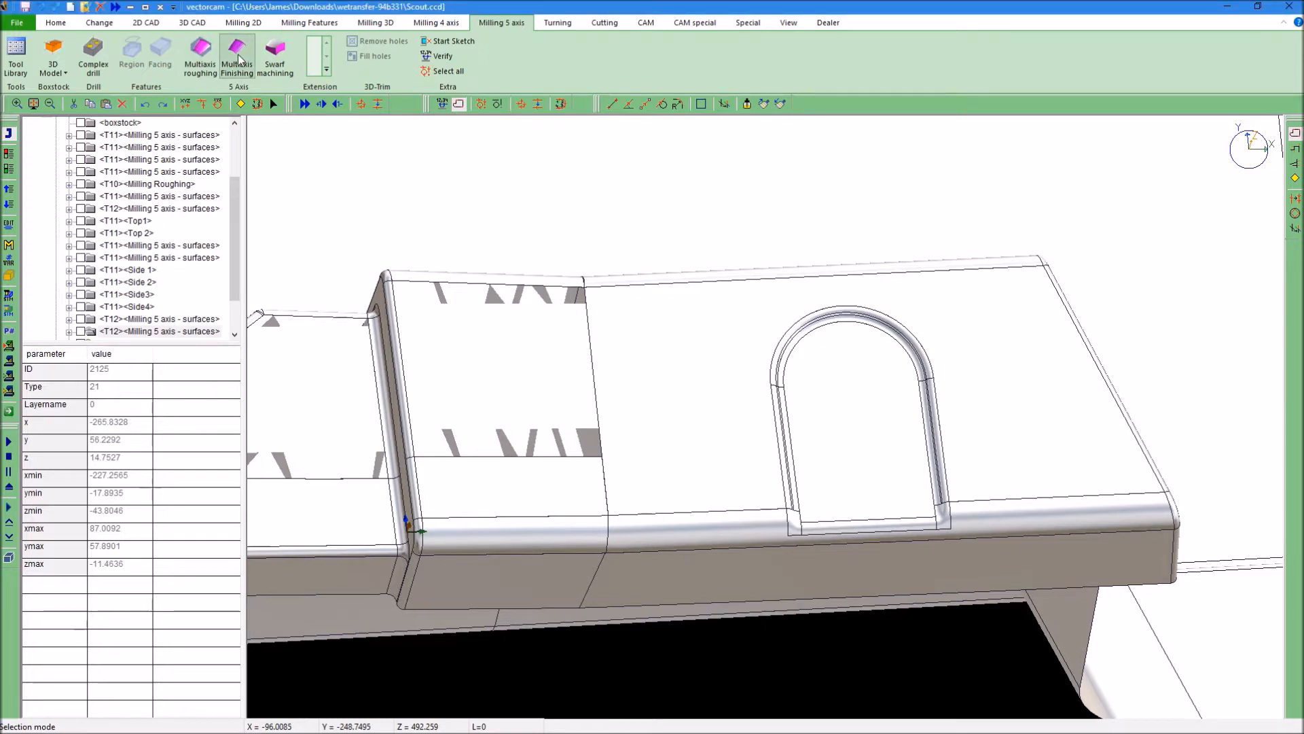
left_click(239, 59)
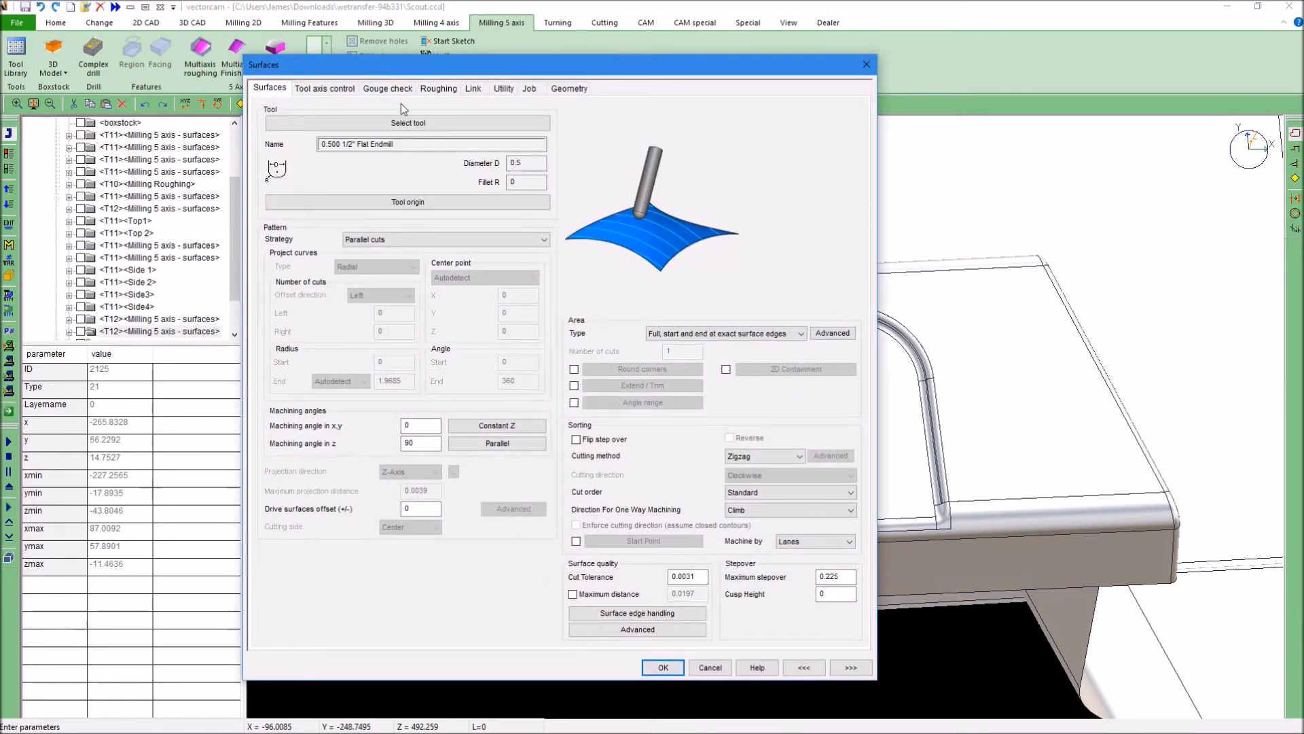
left_click(470, 427)
left_click(824, 594)
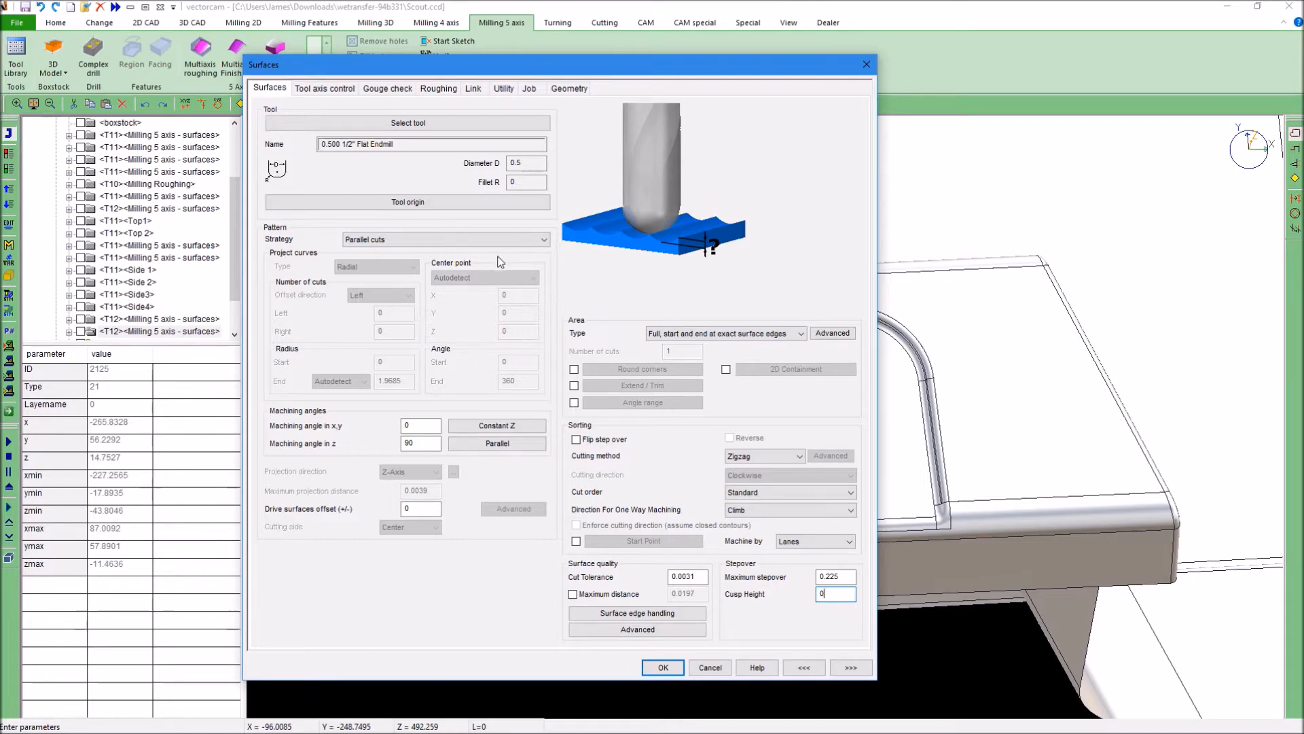
Step: Review the operation's tool axis control with its tilt options, its gouge check strategy and its roughing options
left_click(331, 89)
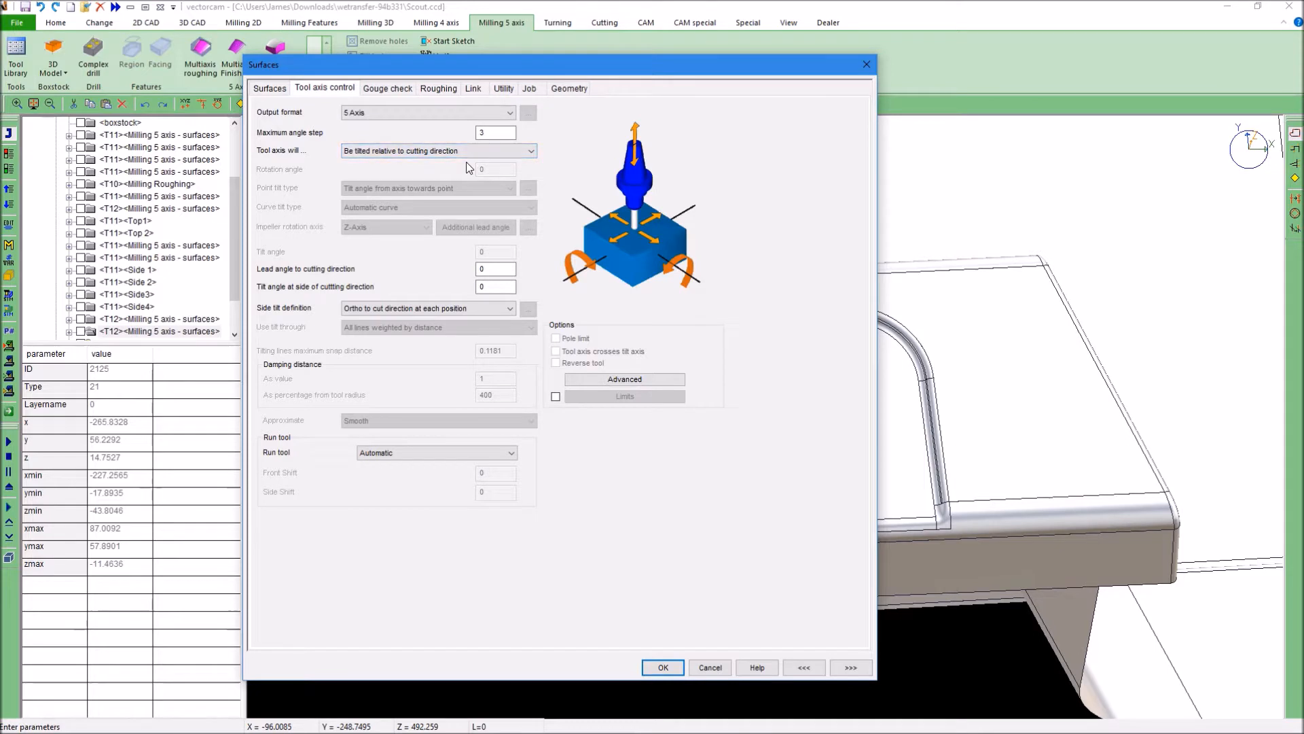
left_click(513, 152)
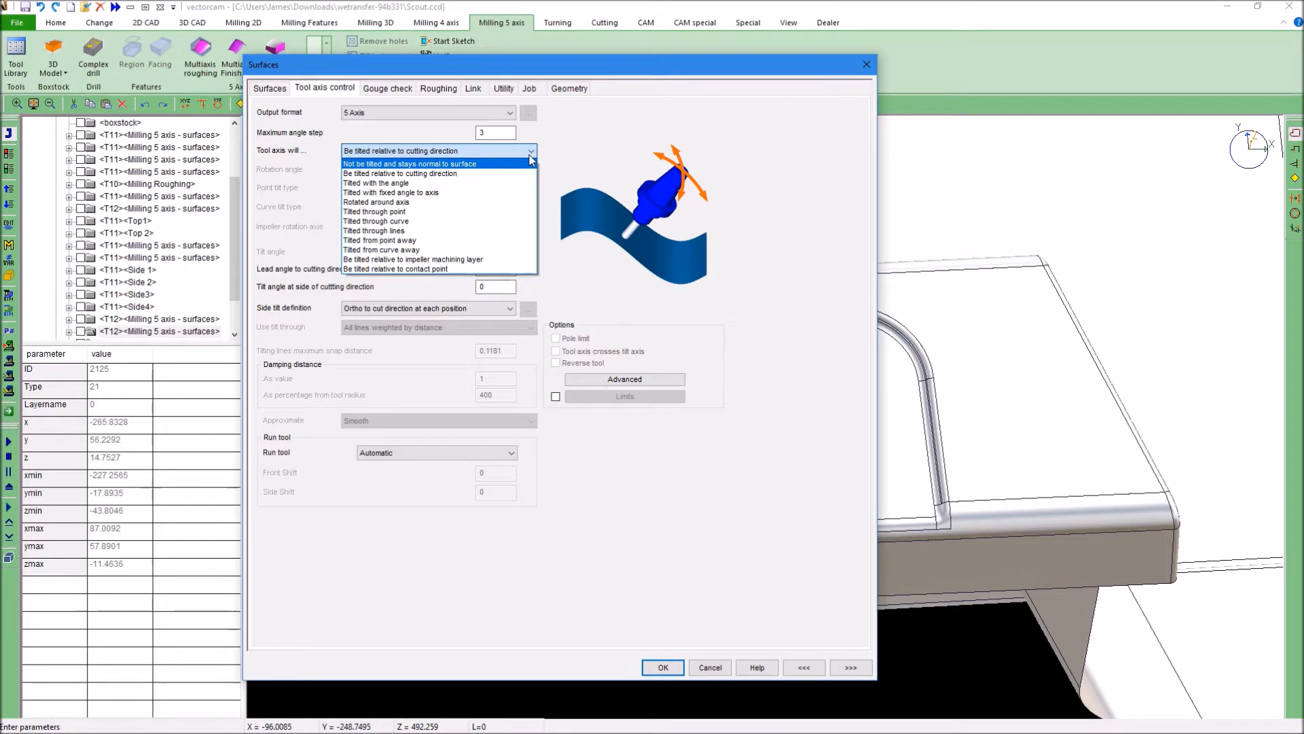
left_click(532, 151)
left_click(381, 91)
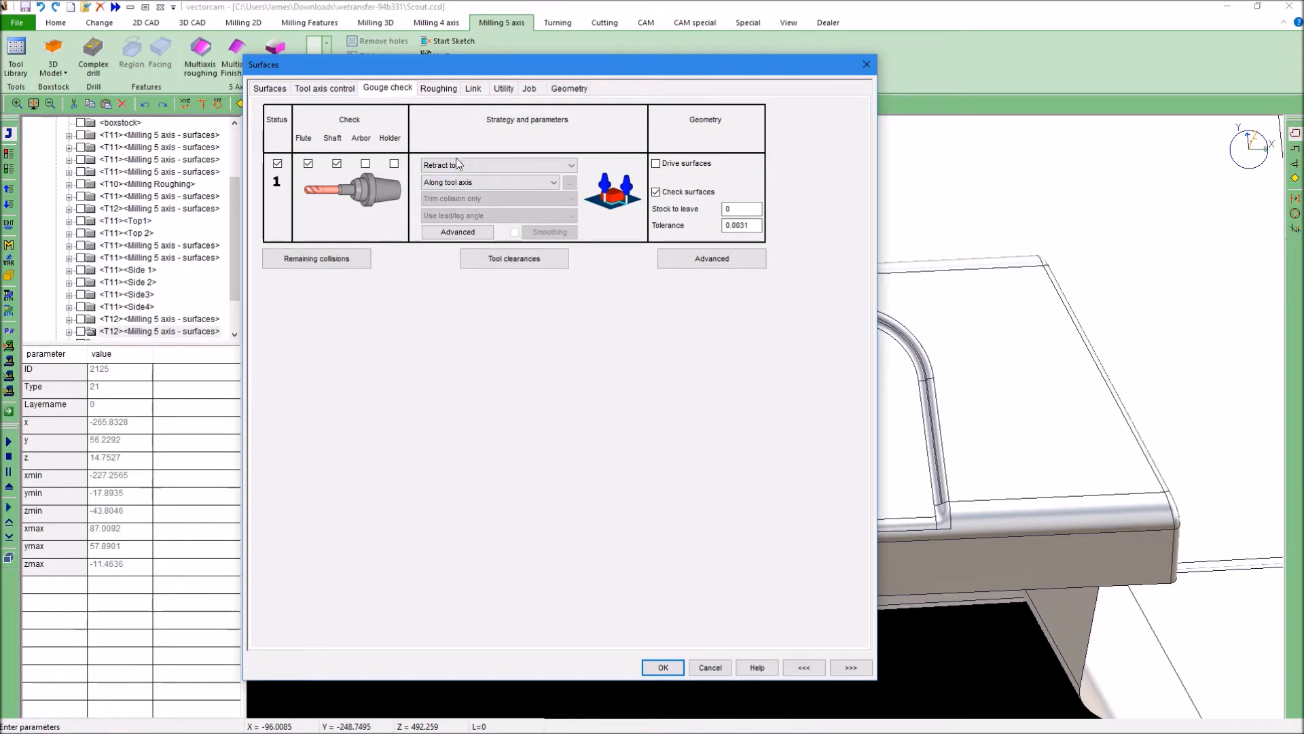
left_click(446, 91)
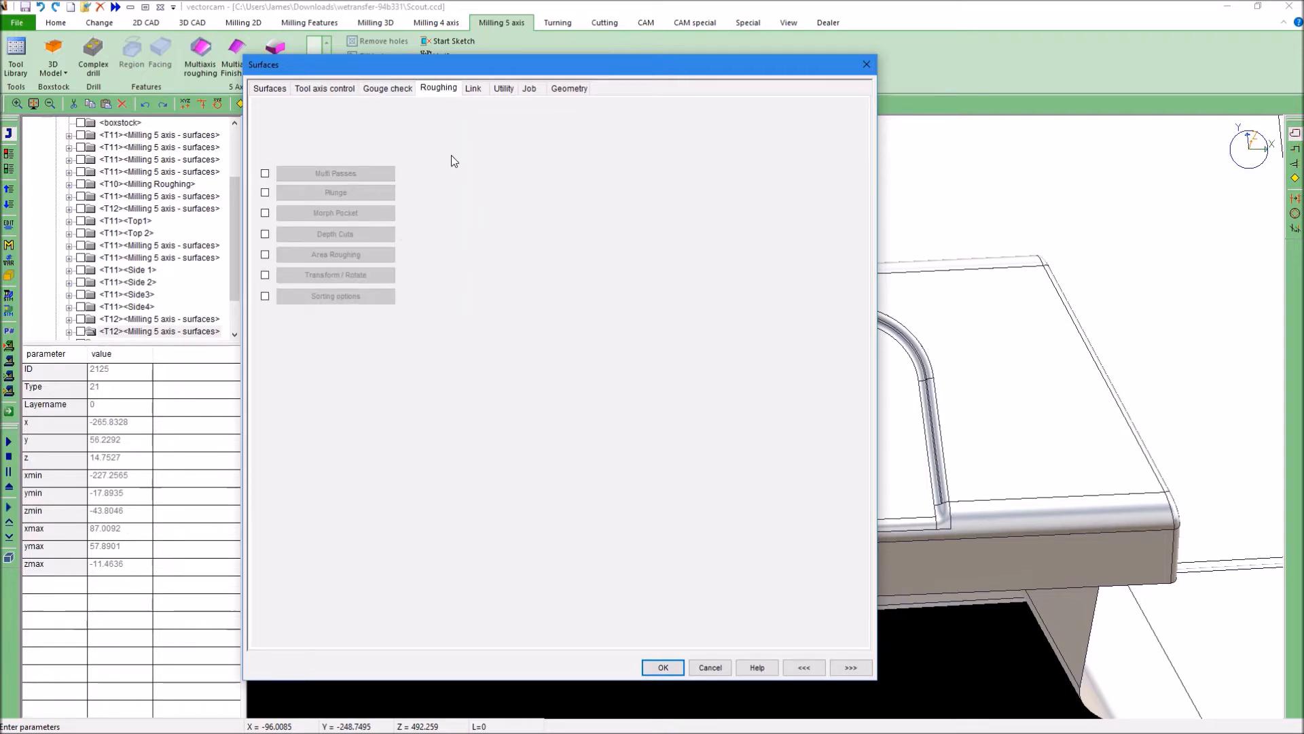
Step: Review the link settings for entry, exit and large gaps, including the retract distances and the default lead-in/out parameters
left_click(474, 89)
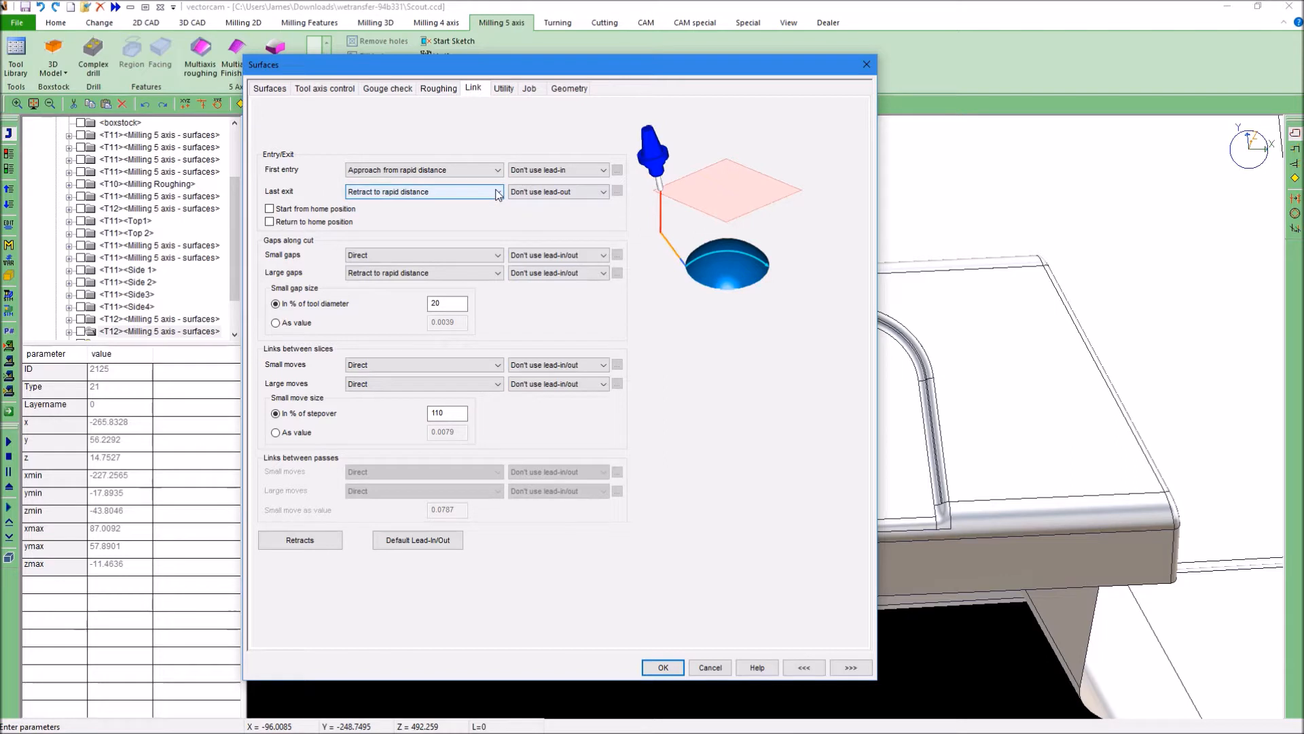
left_click_drag(496, 71, 175, 48)
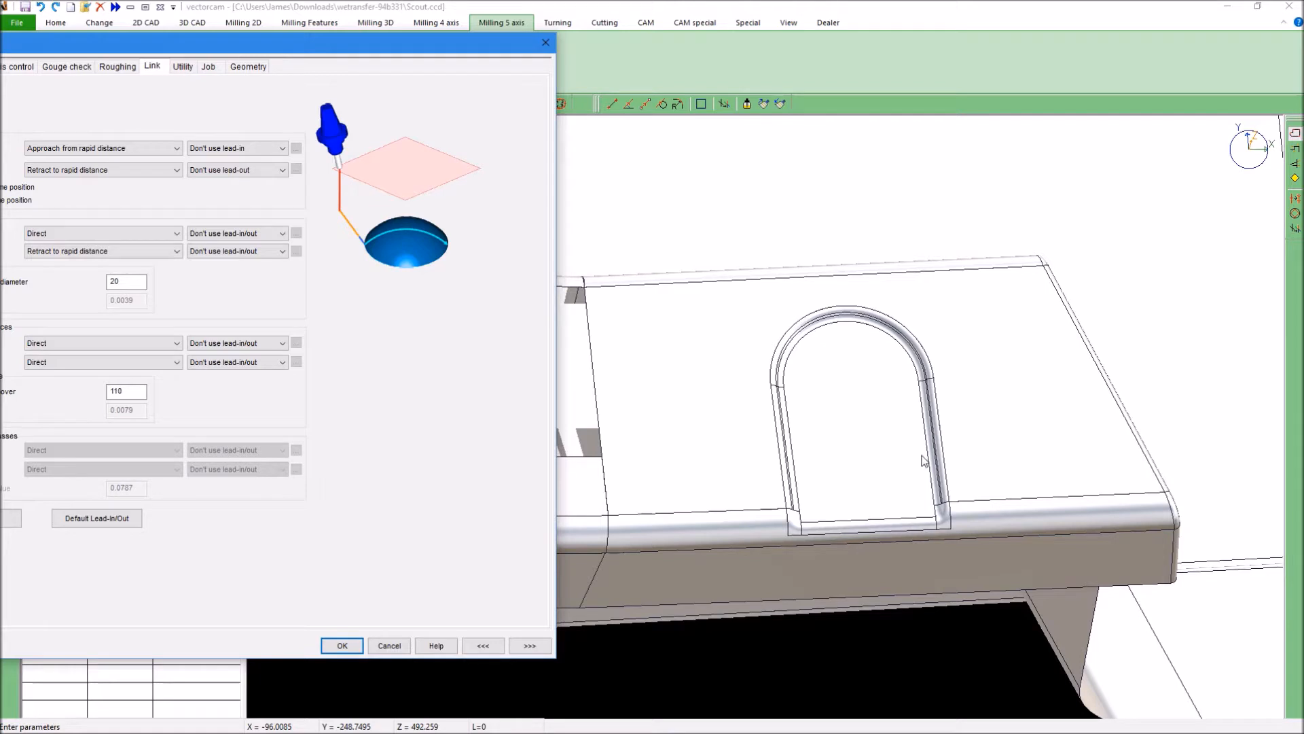
left_click_drag(227, 46, 370, 26)
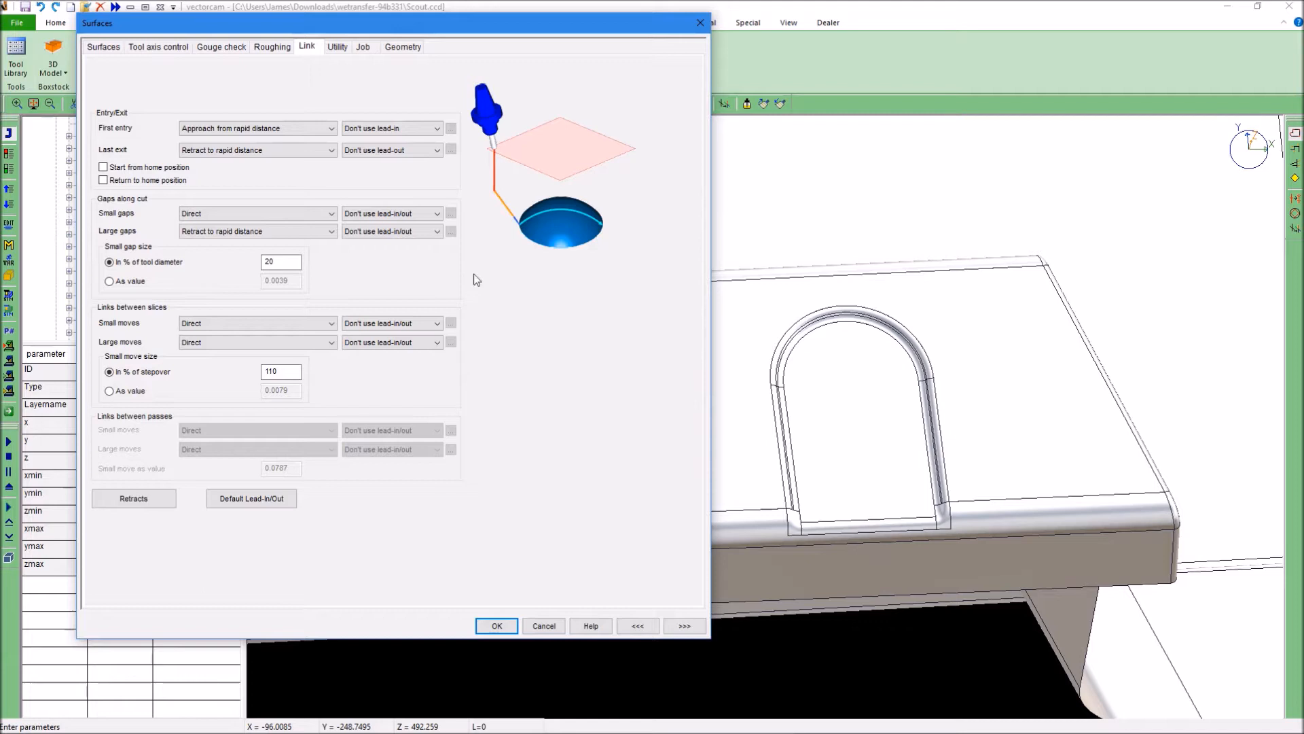
left_click(333, 231)
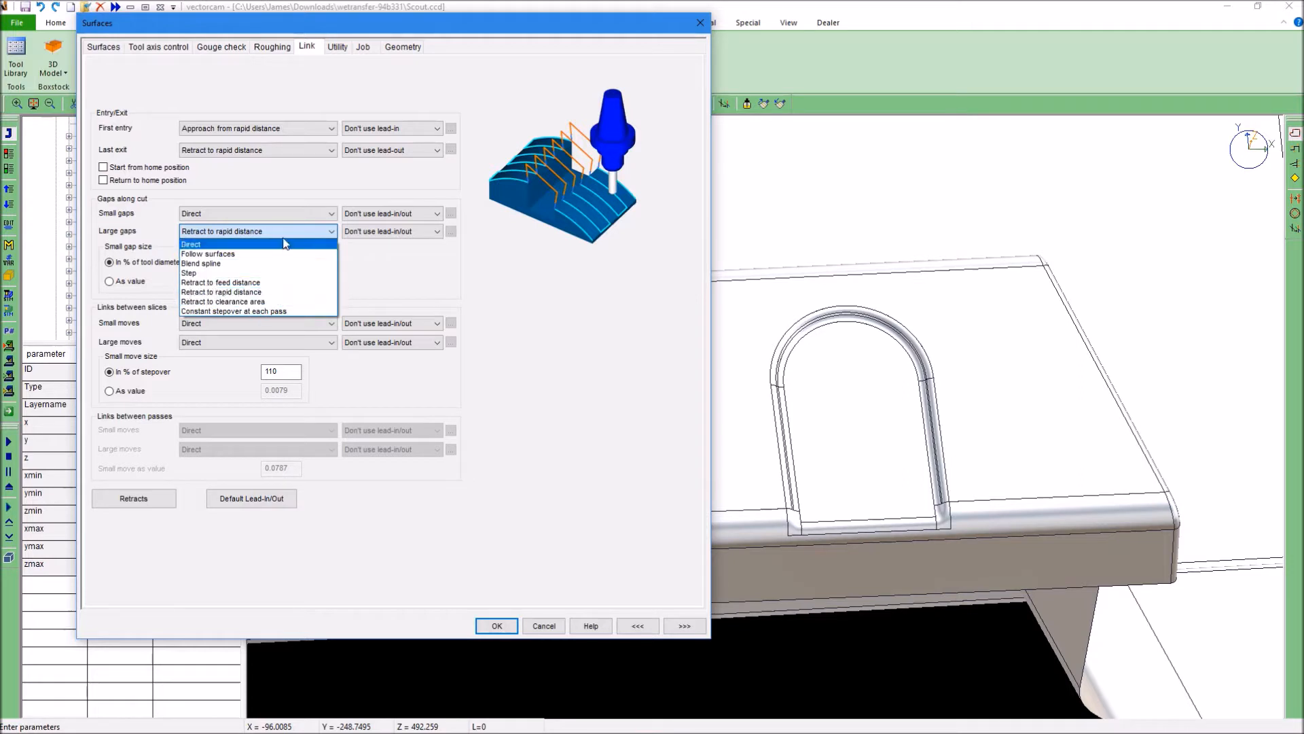
left_click(430, 270)
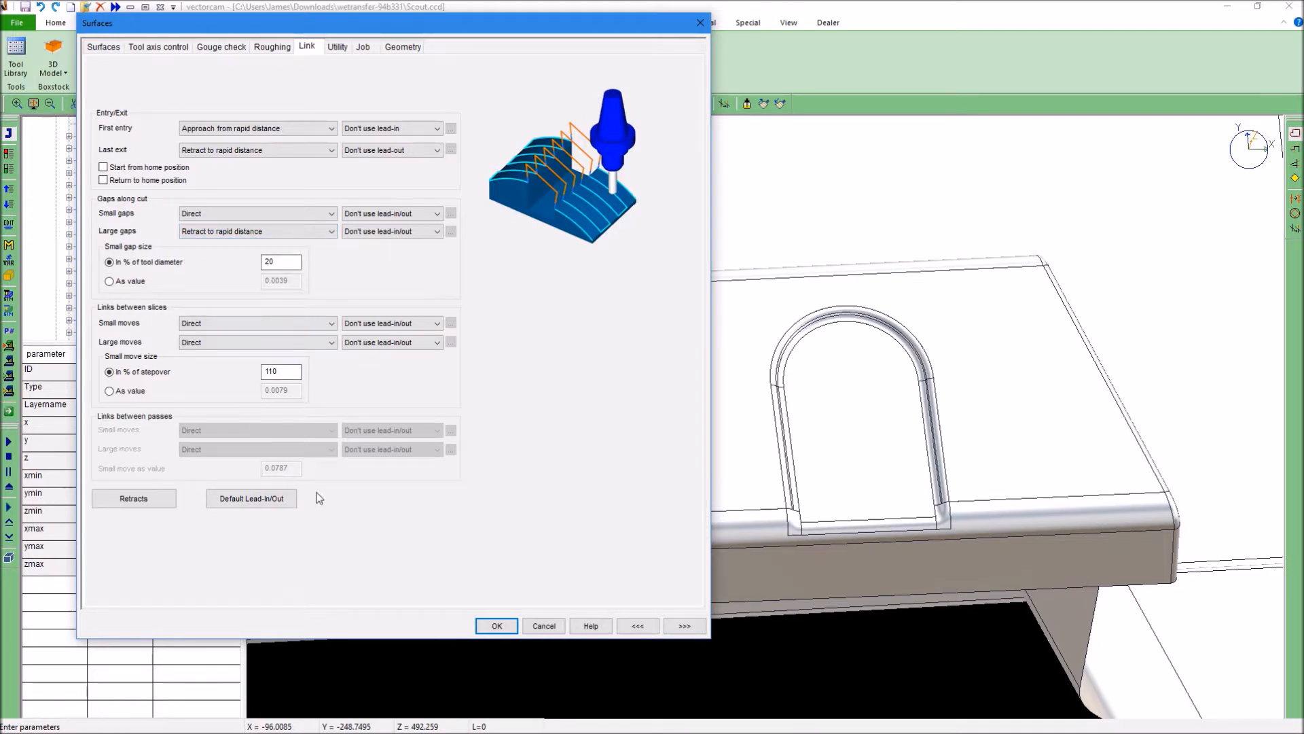
left_click(145, 501)
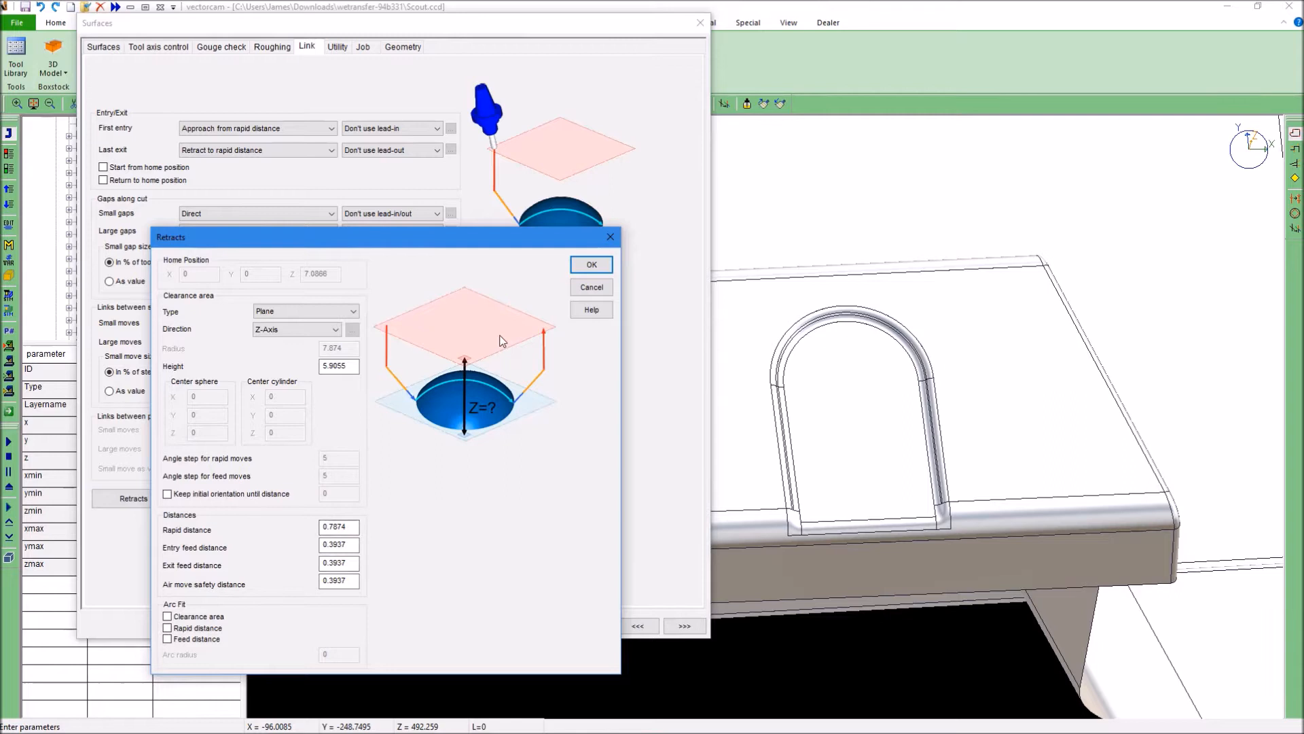
left_click(592, 266)
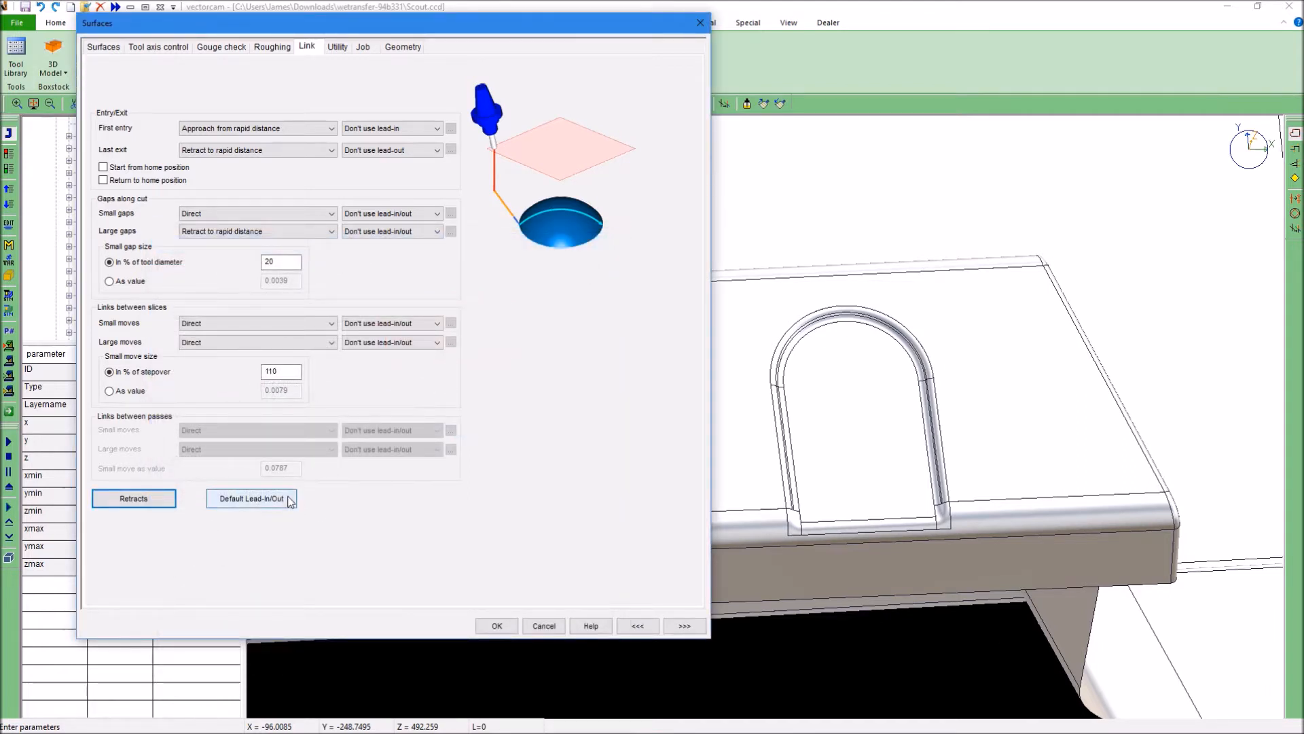
left_click(262, 499)
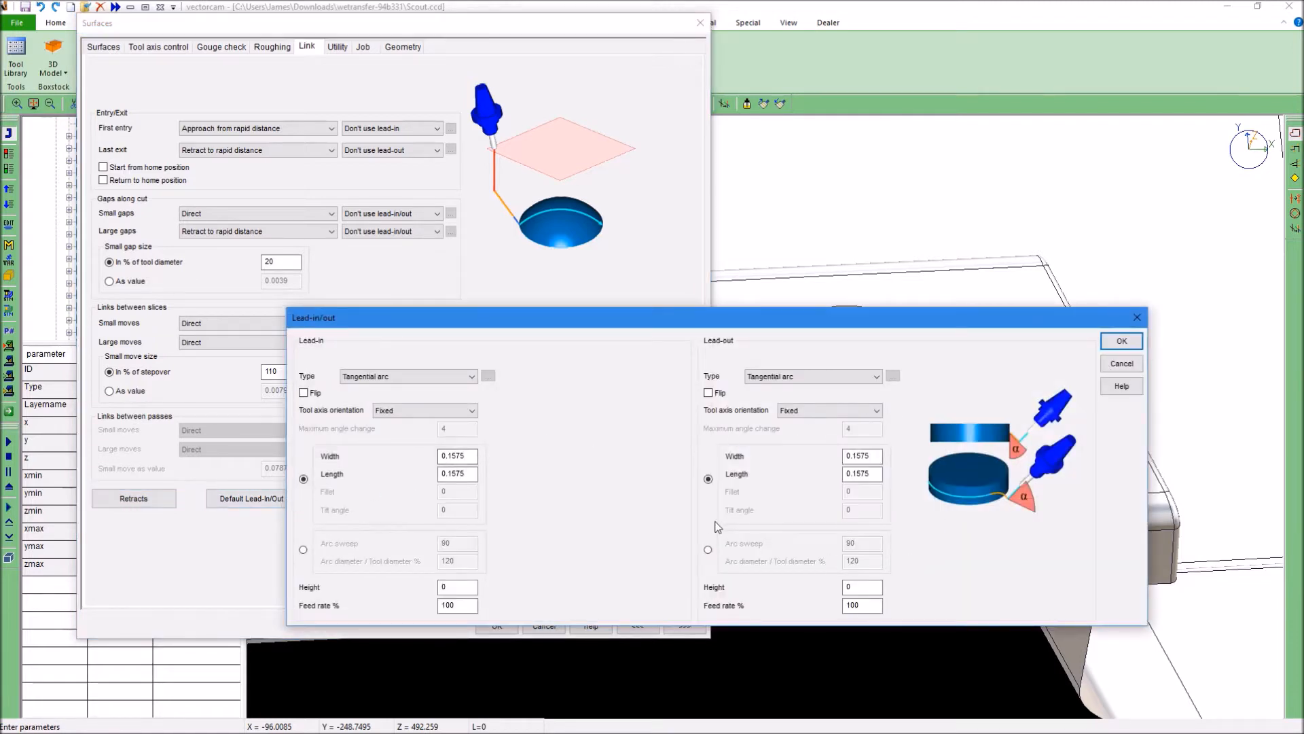
left_click(1120, 342)
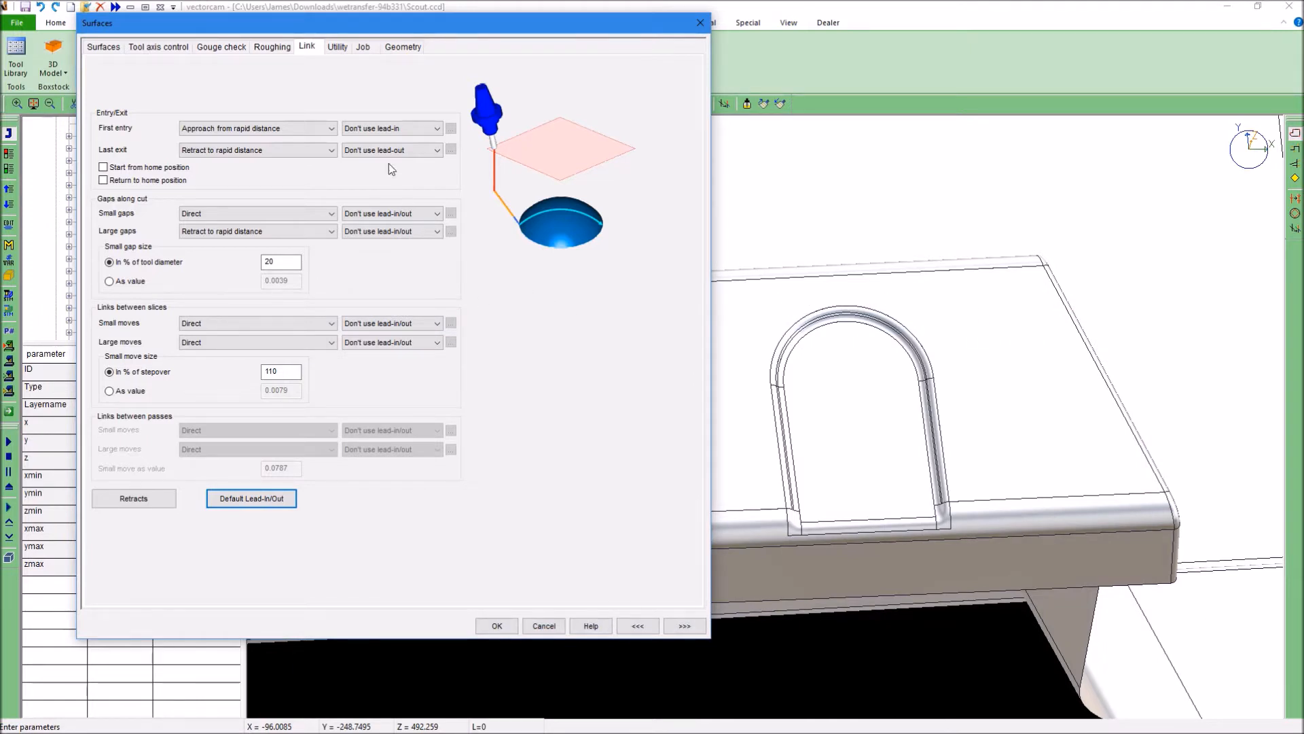
Step: Review the job settings for the finishing operation: job name, tool, toolholder, feeds, spindle and cooling
left_click(363, 47)
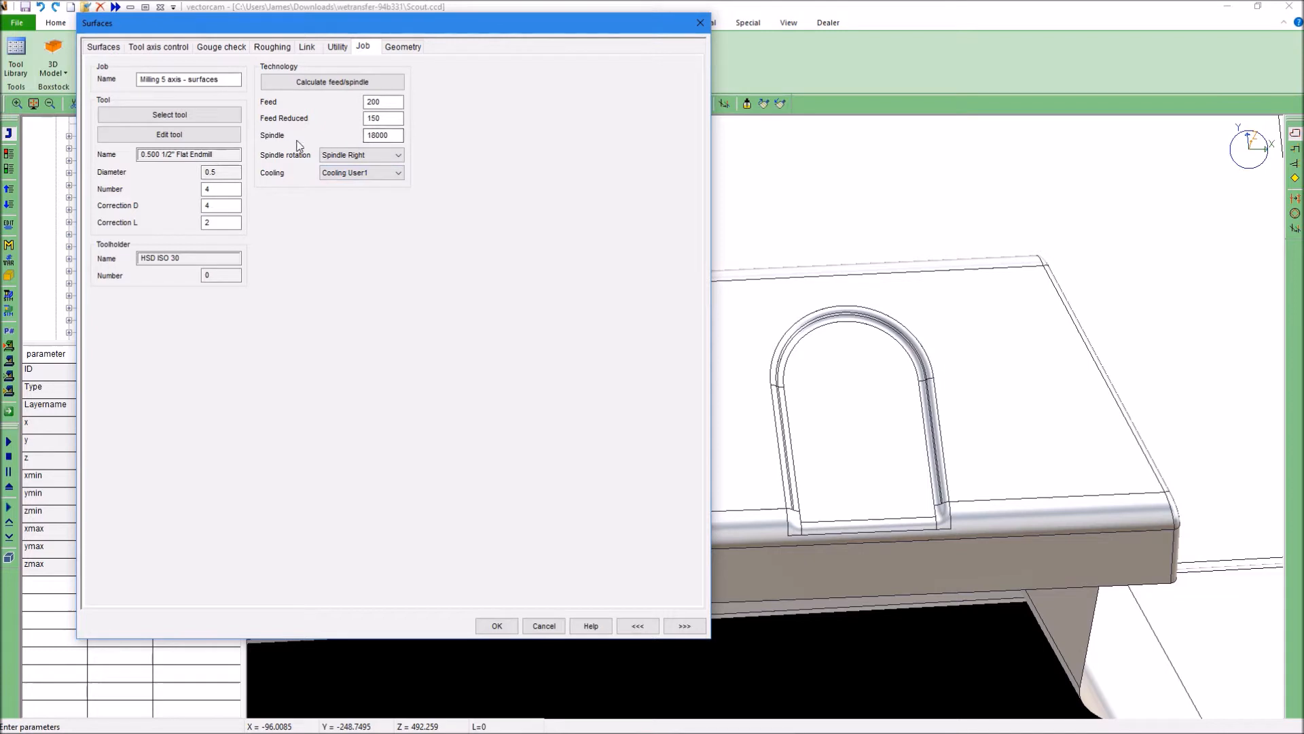
left_click_drag(218, 82, 143, 75)
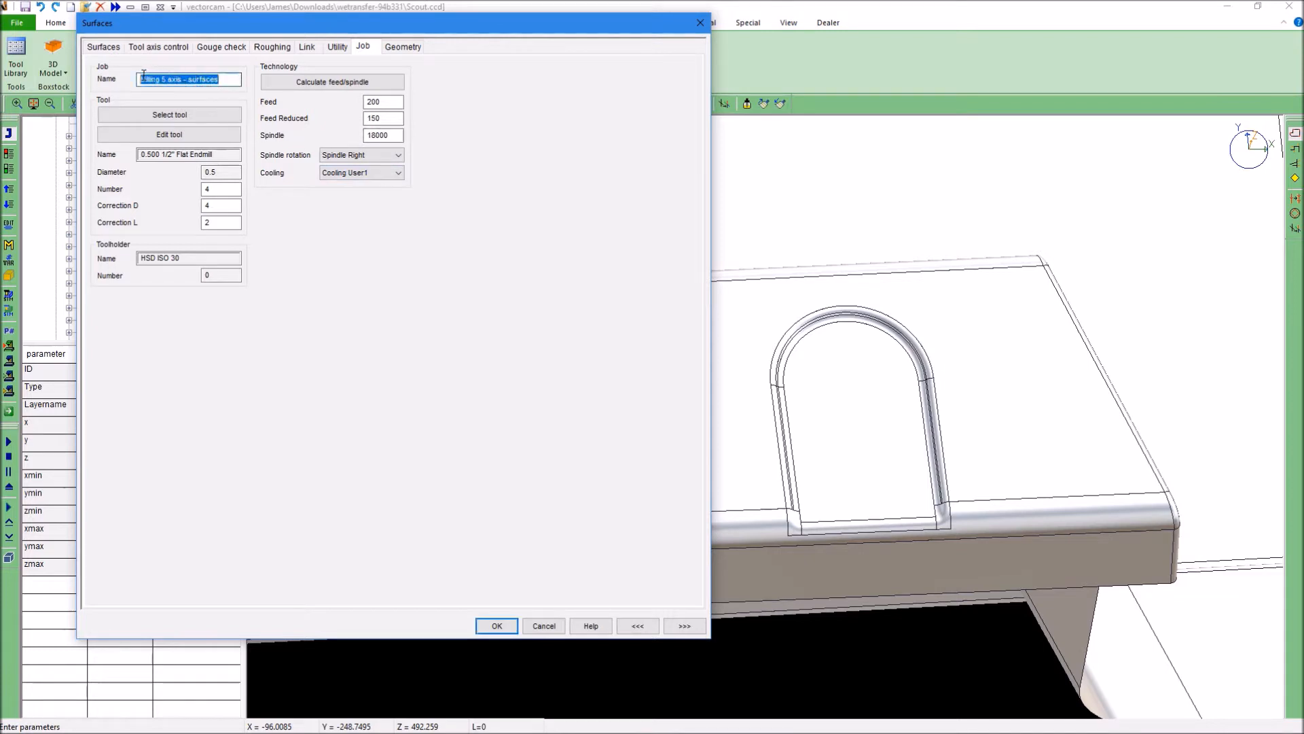
left_click(227, 80)
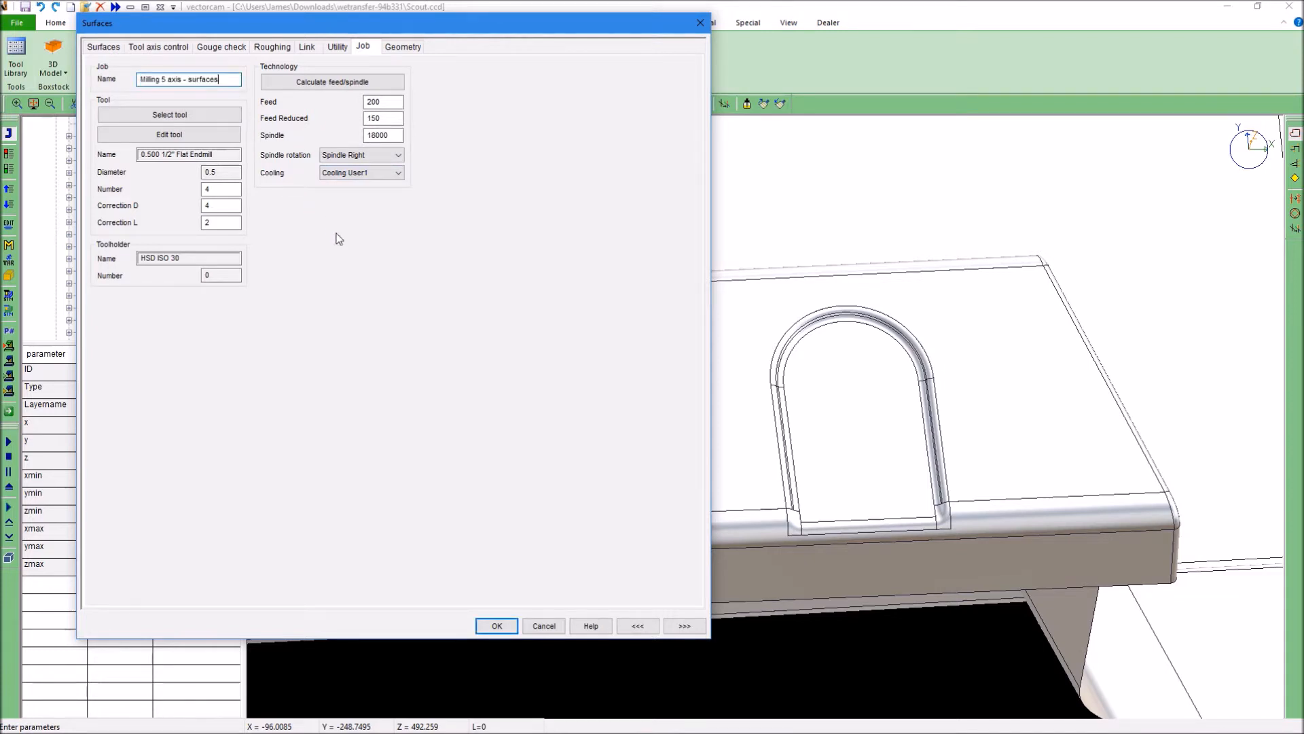
Step: Try out picking the arched recess floor as the drive surface and cancel the new finishing operation
left_click(406, 47)
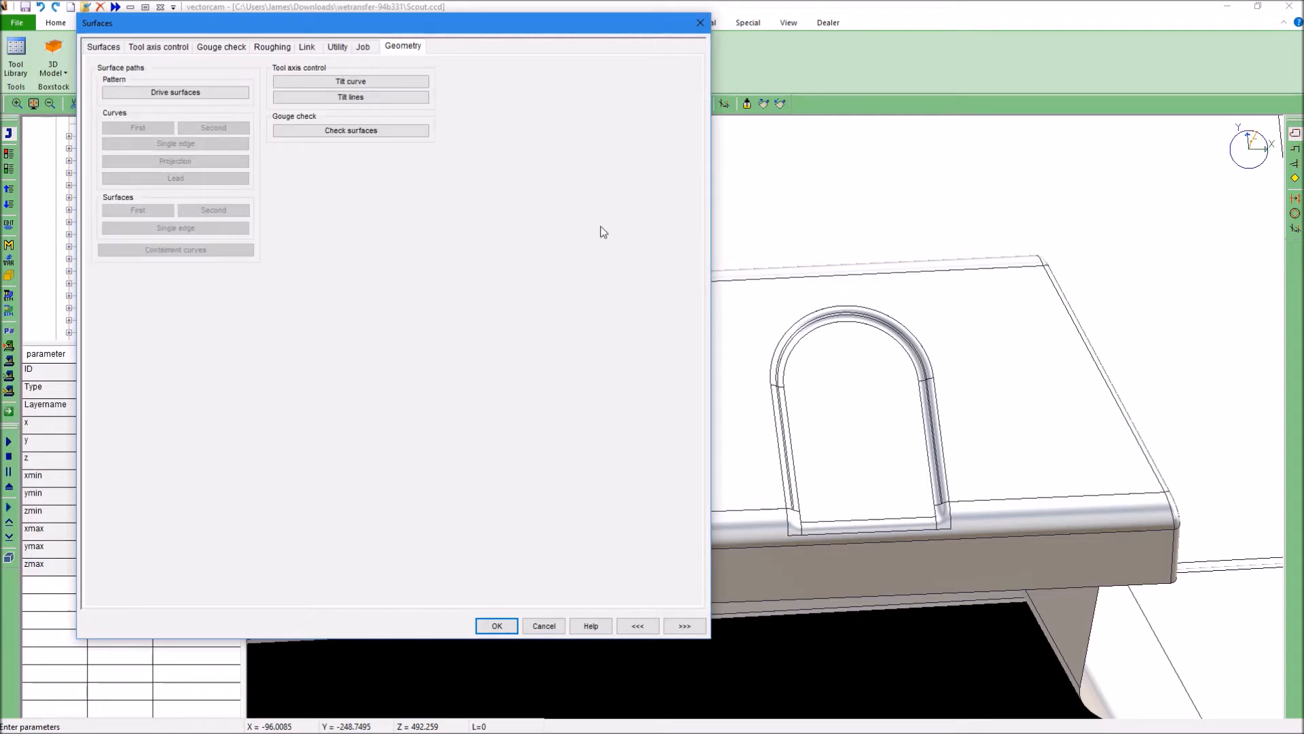
left_click(825, 432)
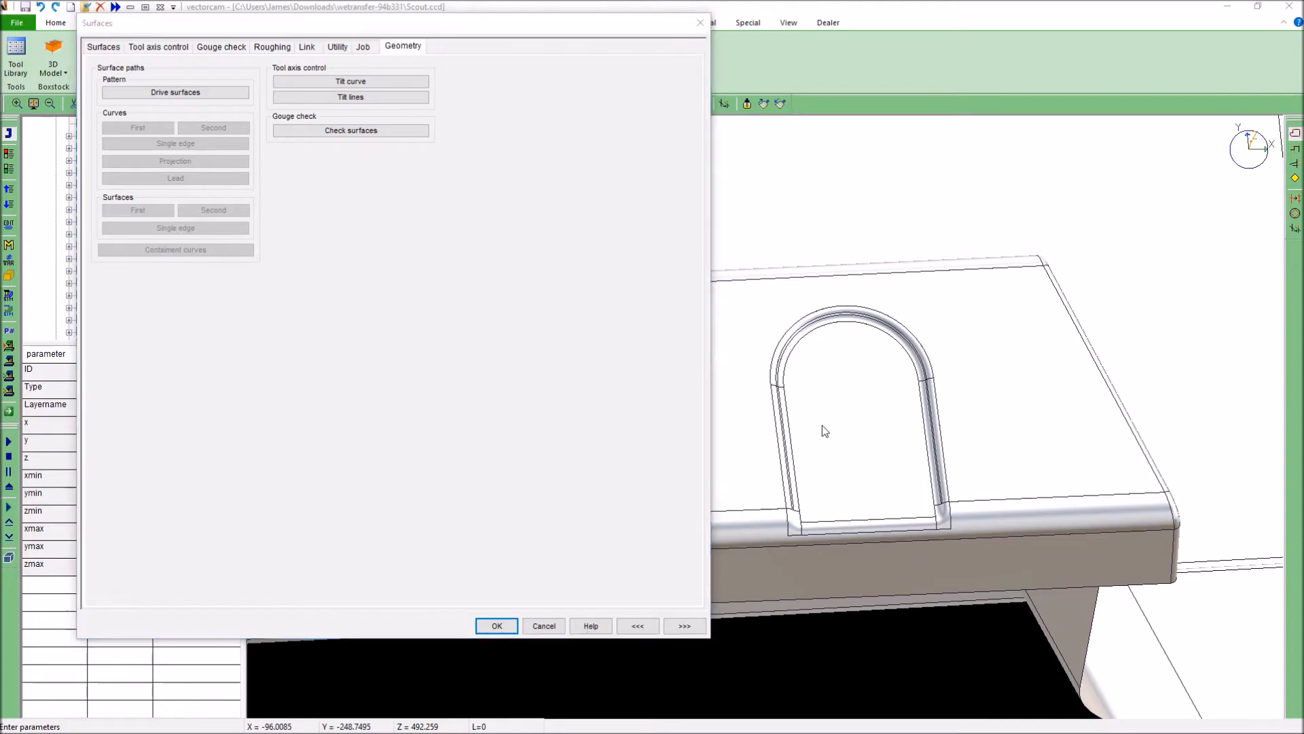
left_click(175, 92)
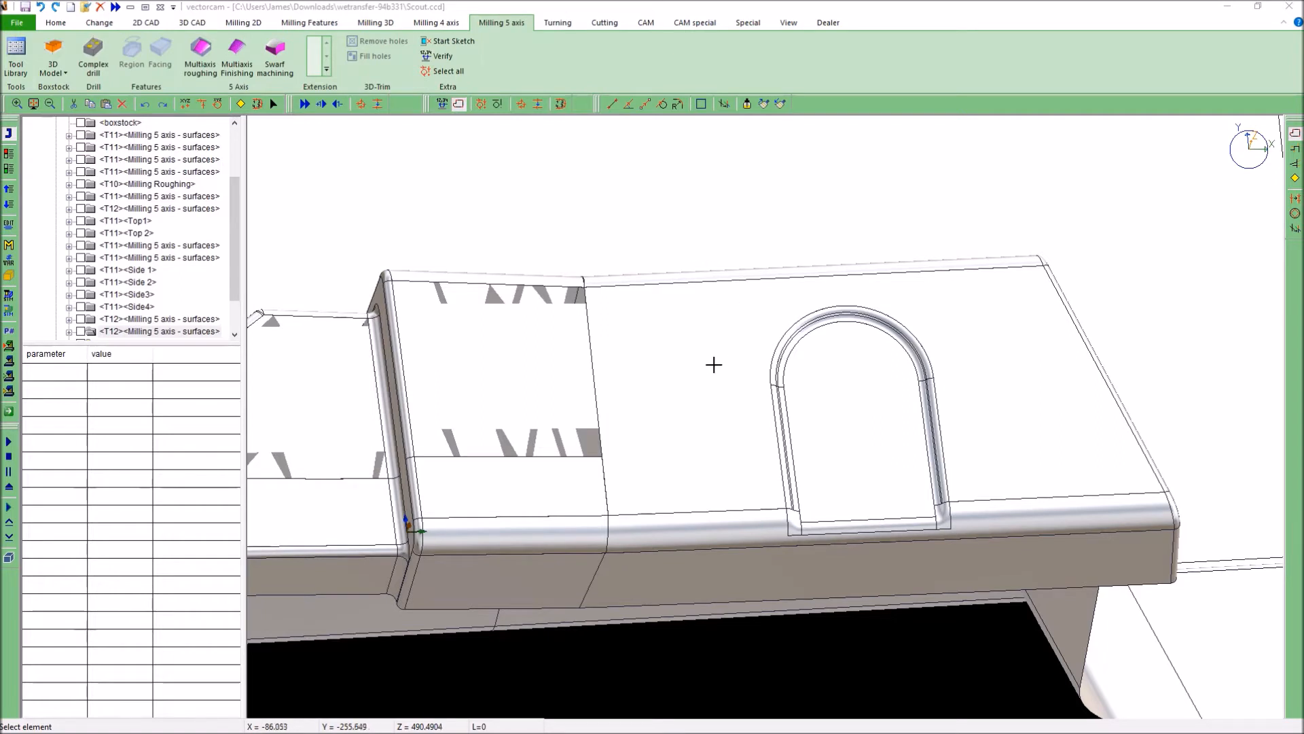
left_click(823, 450)
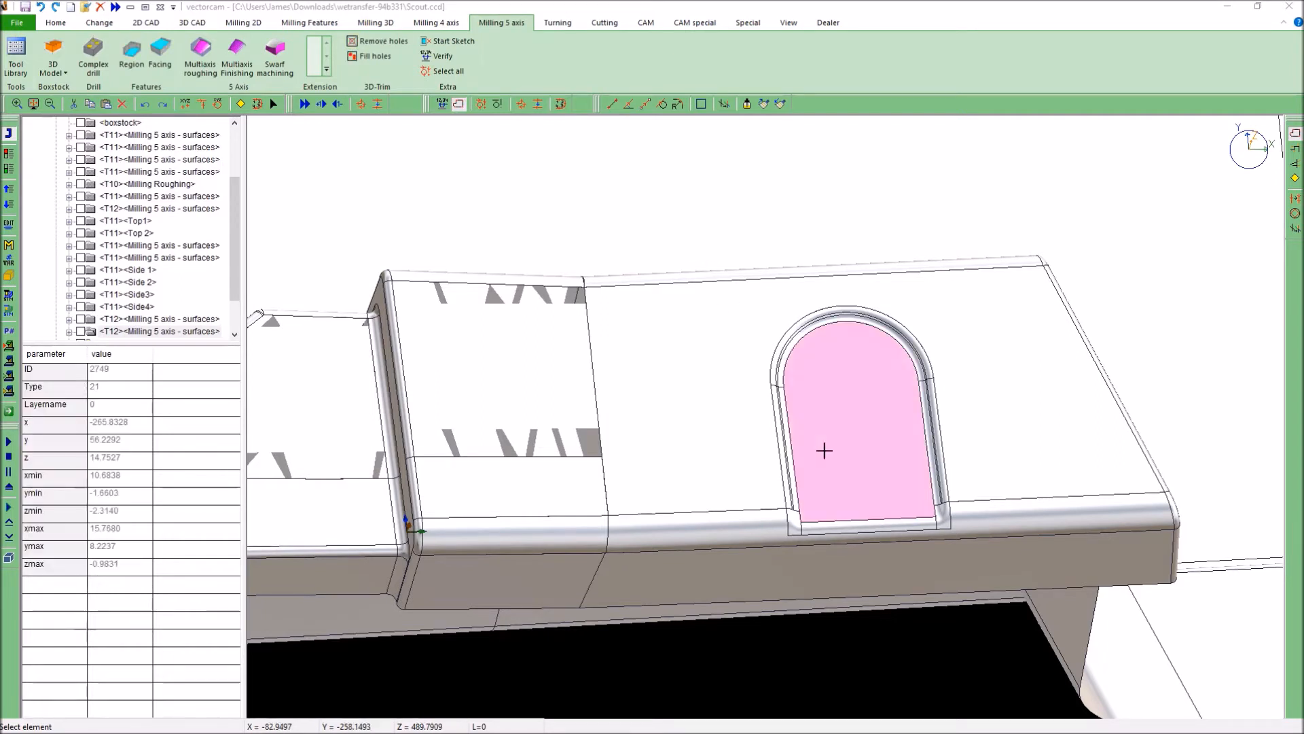
right_click(624, 317)
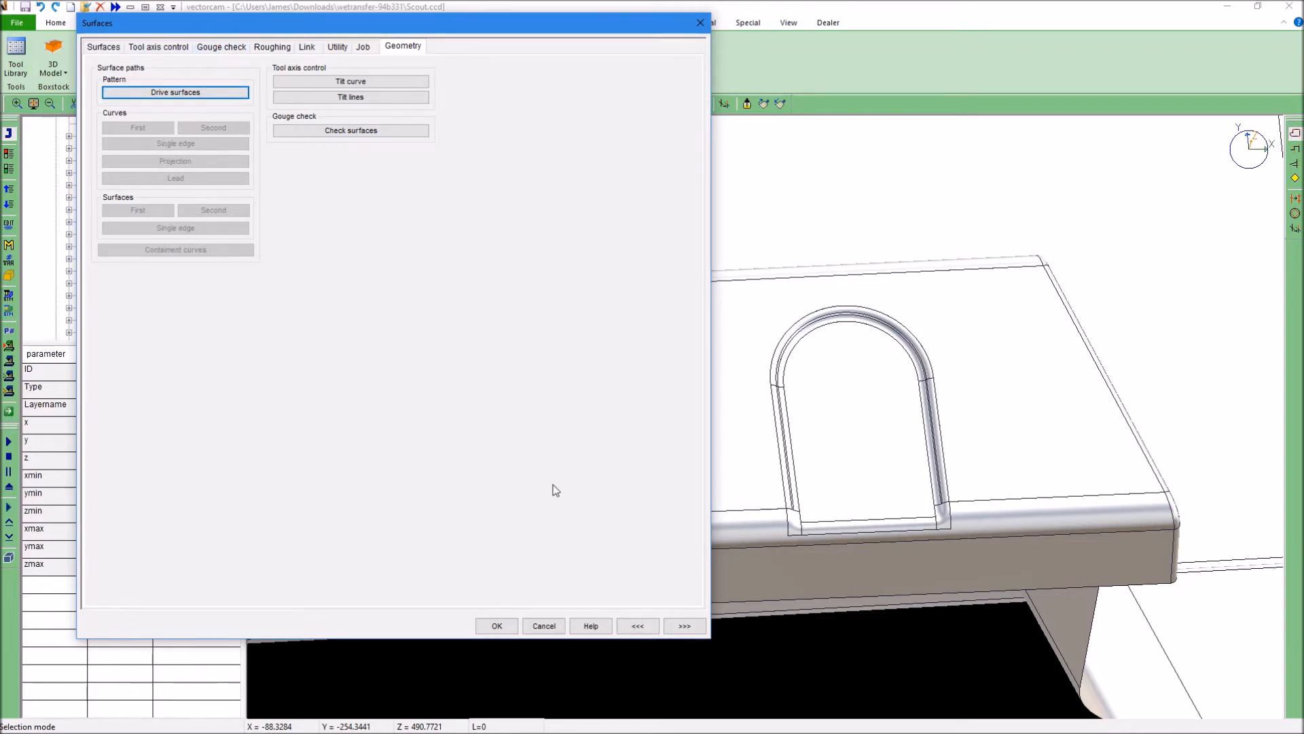
left_click_drag(268, 34, 413, 54)
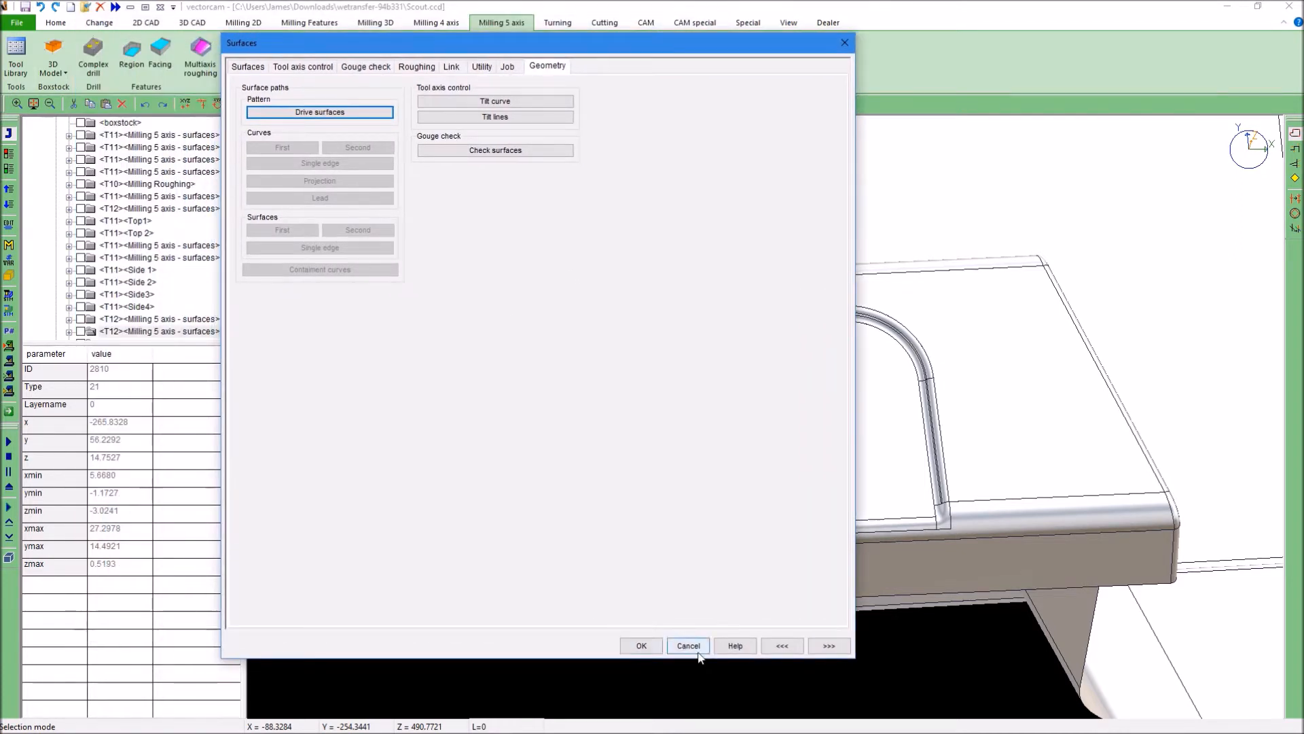
left_click(688, 646)
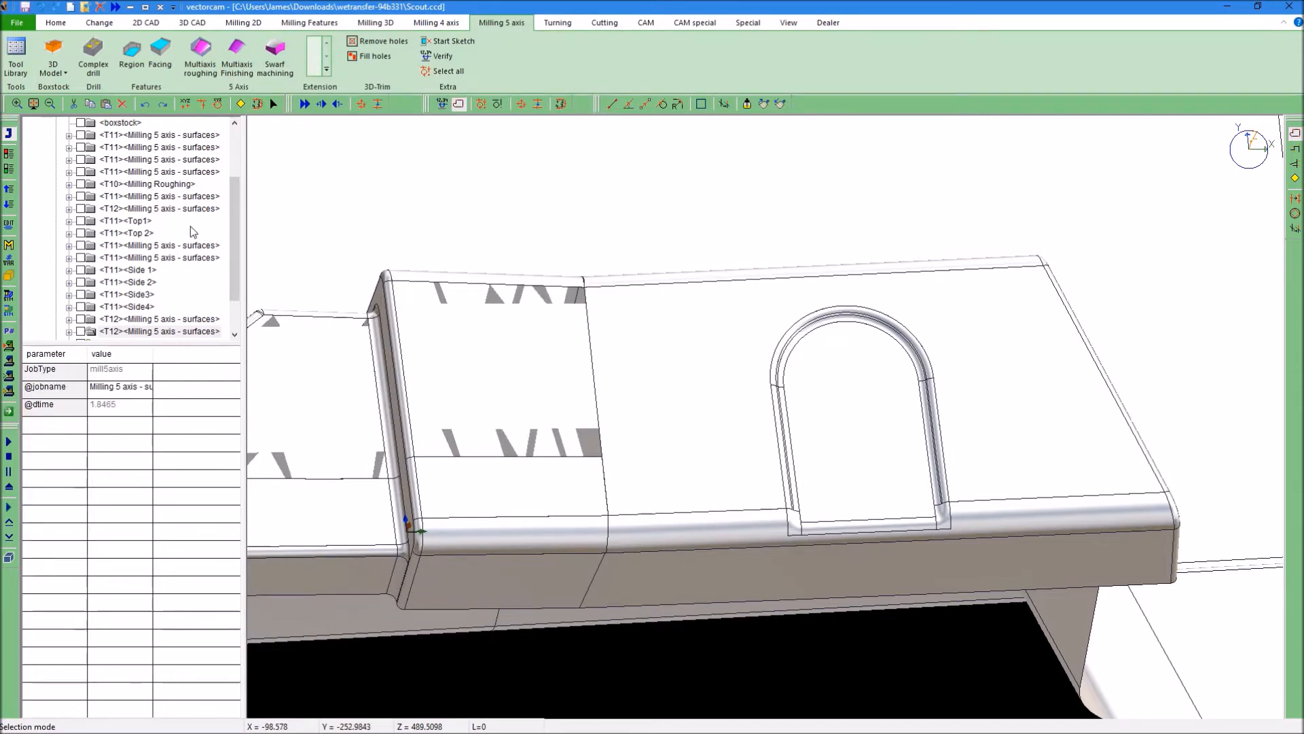
Step: Activate the existing T11 5-axis surfaces job for the arched recess floor and inspect its parallel toolpath up close
left_click(179, 197)
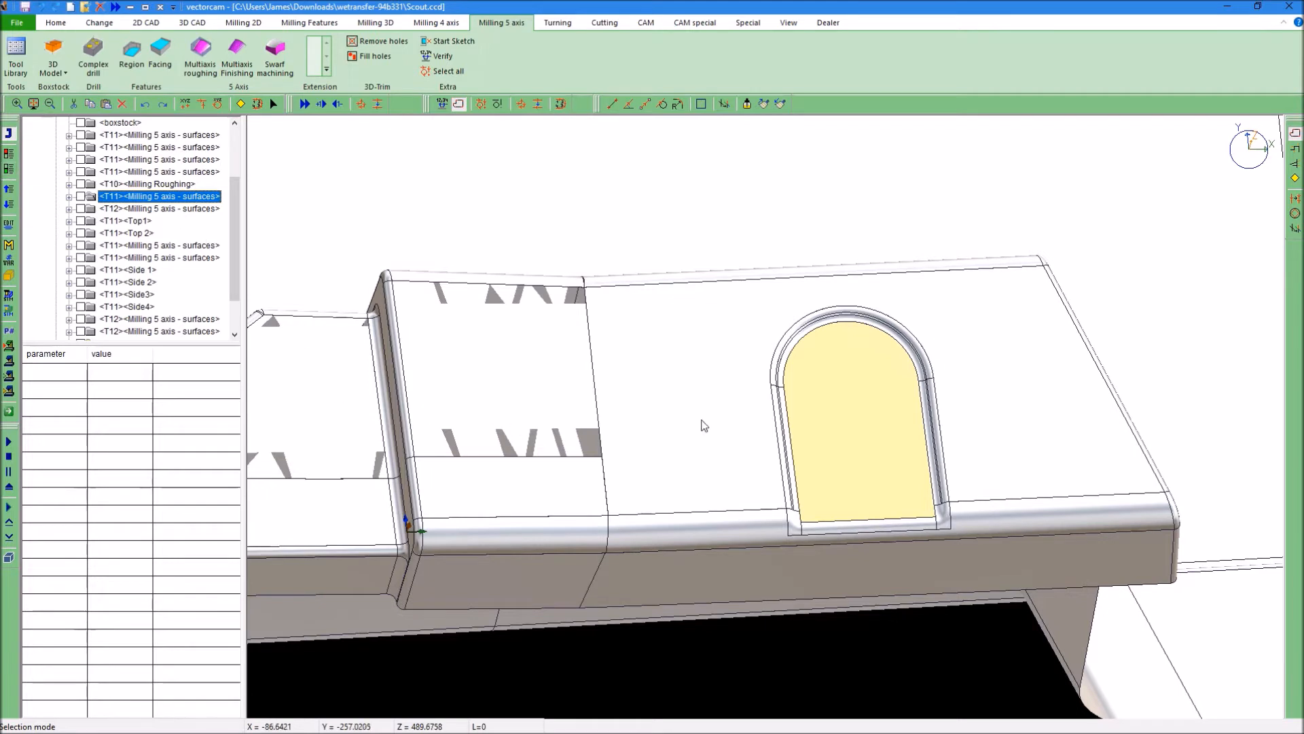
left_click(112, 197)
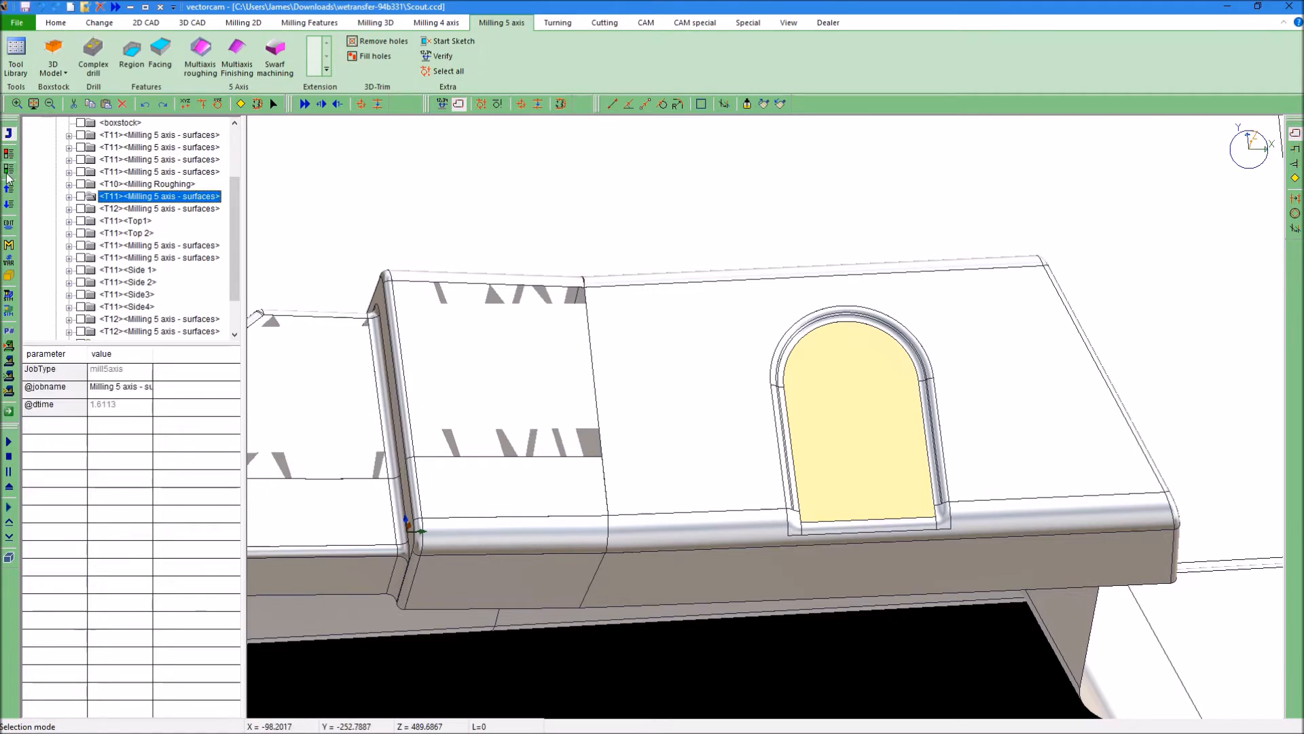
left_click(8, 173)
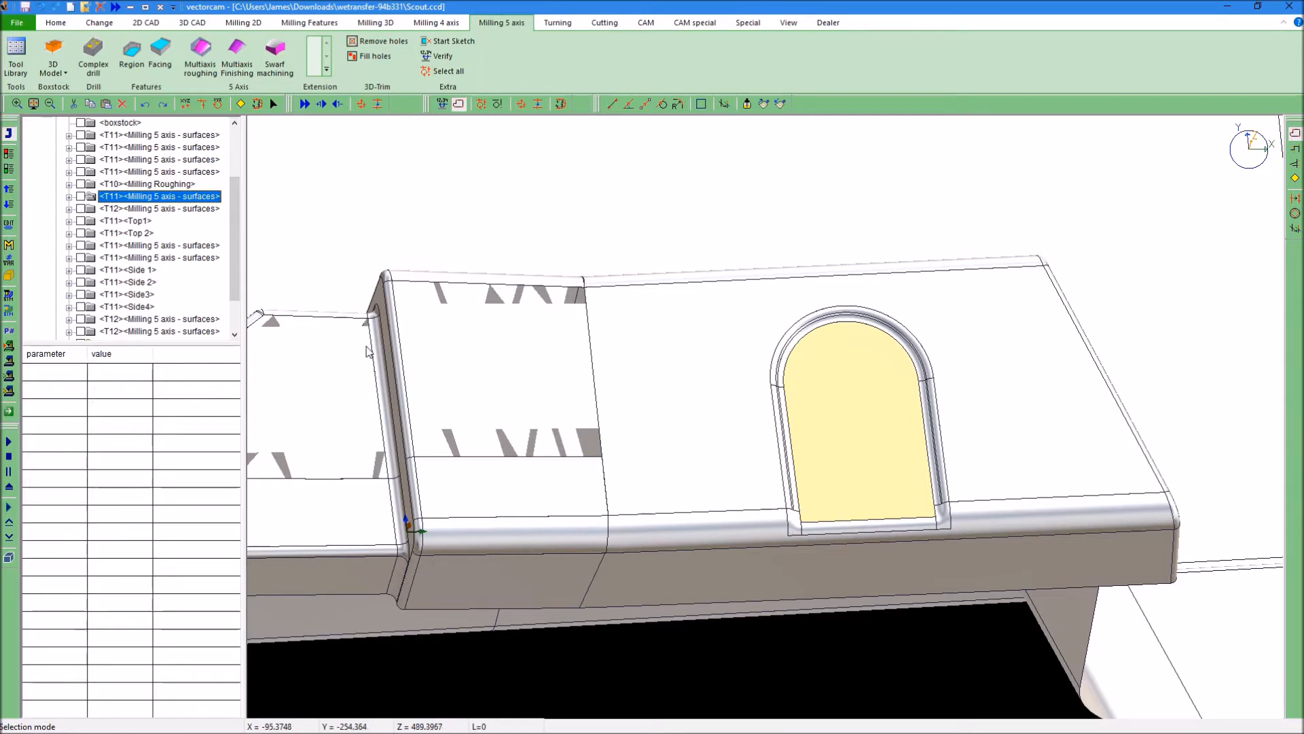
left_click(7, 173)
middle_click_drag(734, 469, 691, 411)
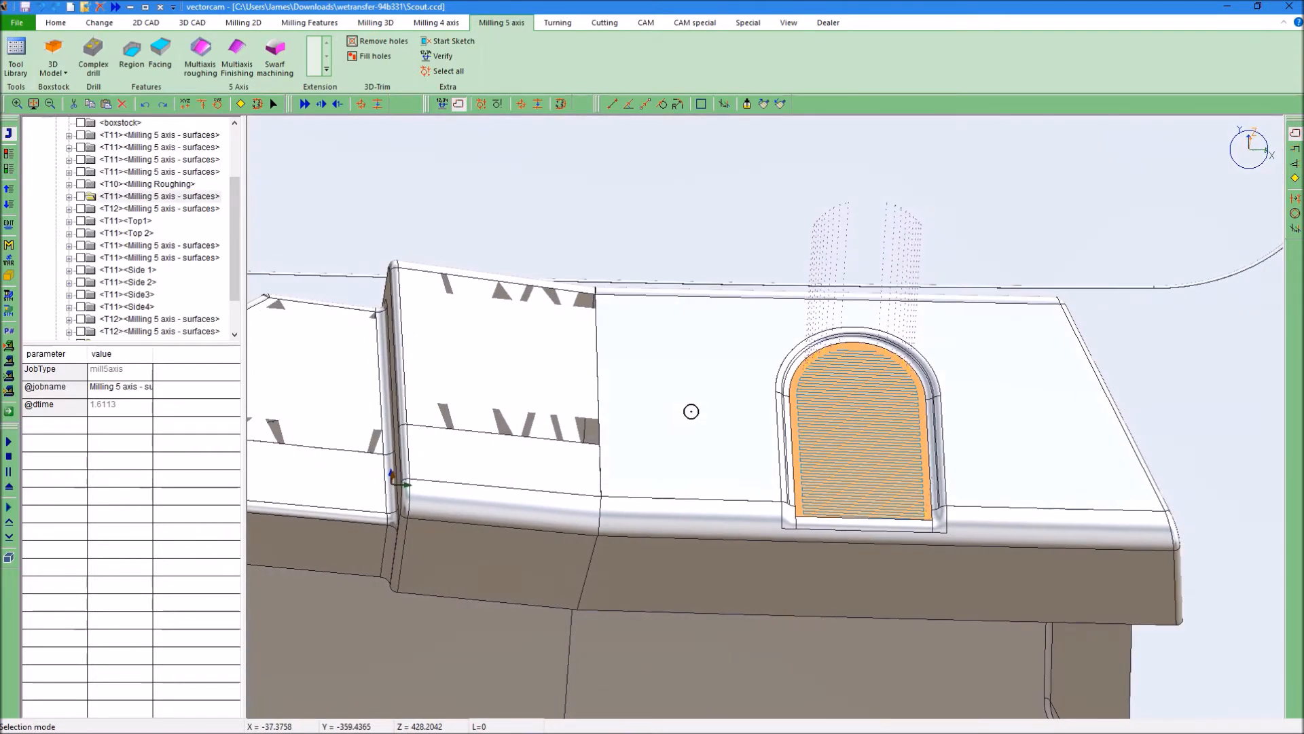
scroll(874, 451, "up", 3)
middle_click_drag(862, 447, 849, 477)
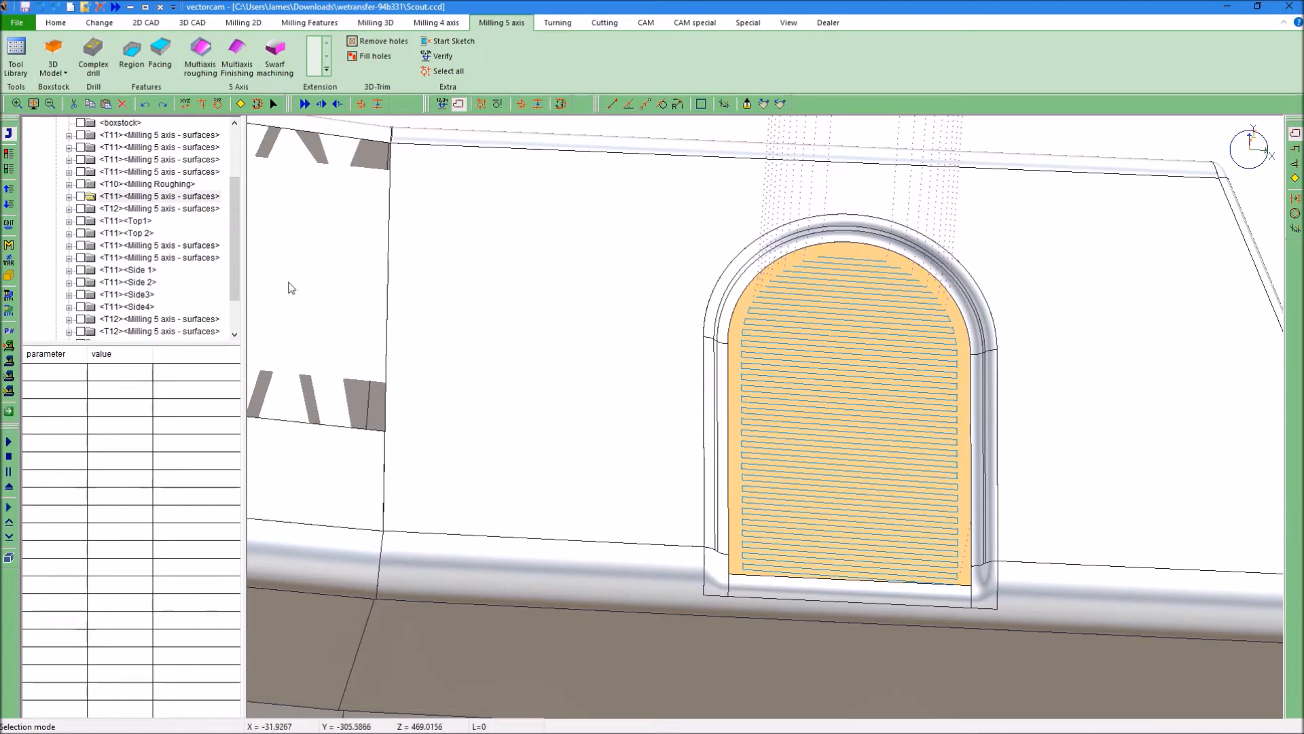
Step: Open the recess floor job's parameters and review its cutting pattern, tool axis control and assigned drive surface
right_click(156, 199)
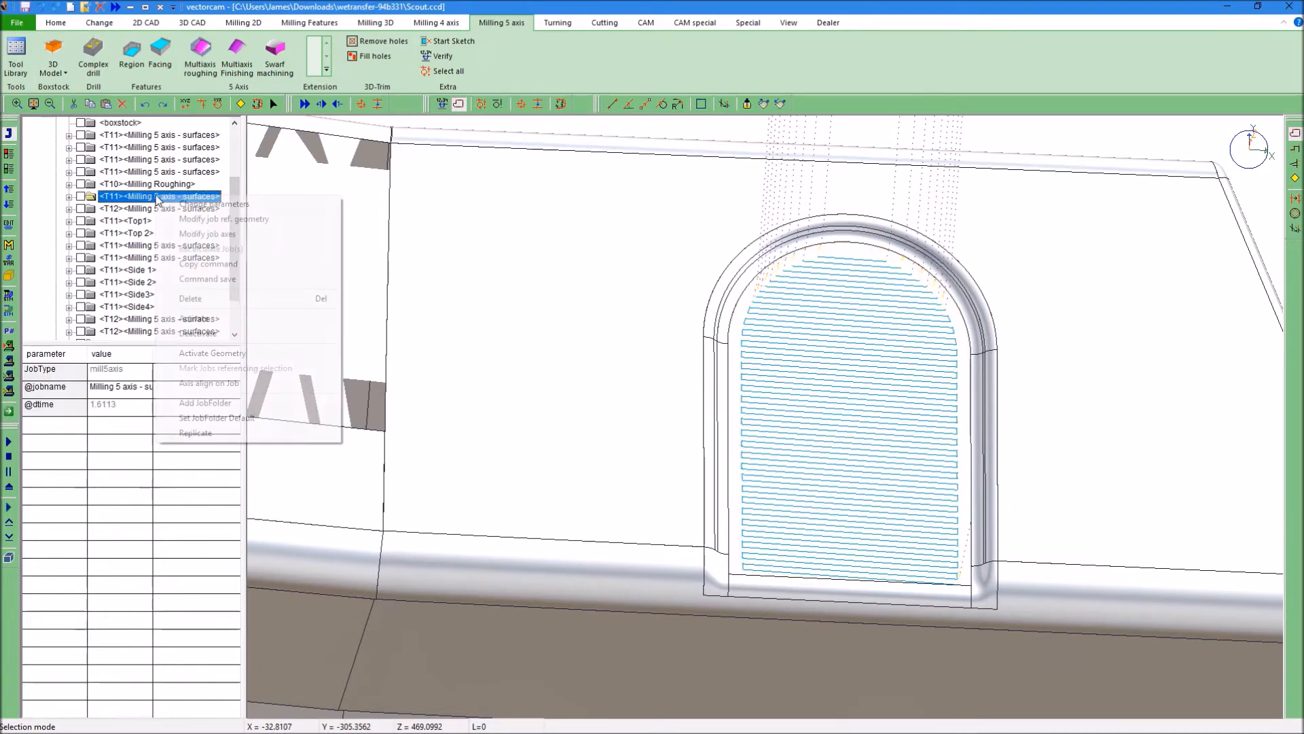
left_click(204, 209)
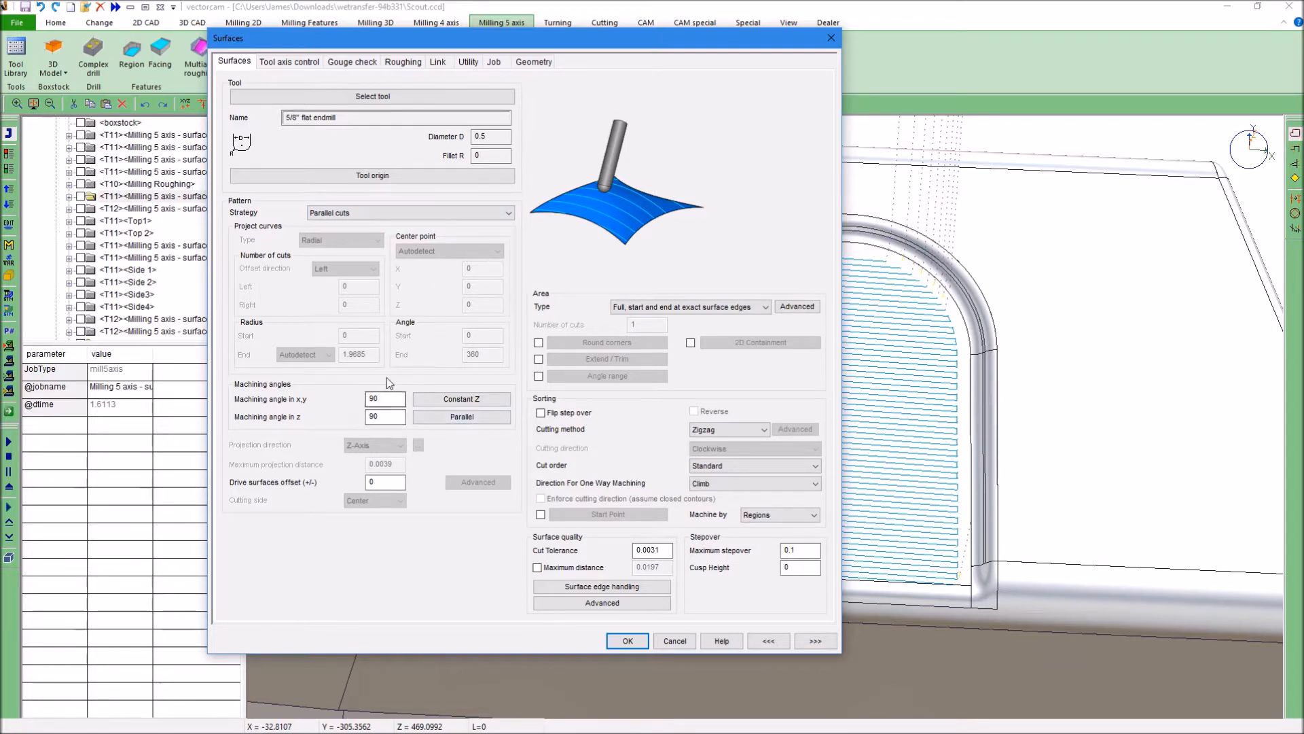
left_click_drag(527, 49, 331, 59)
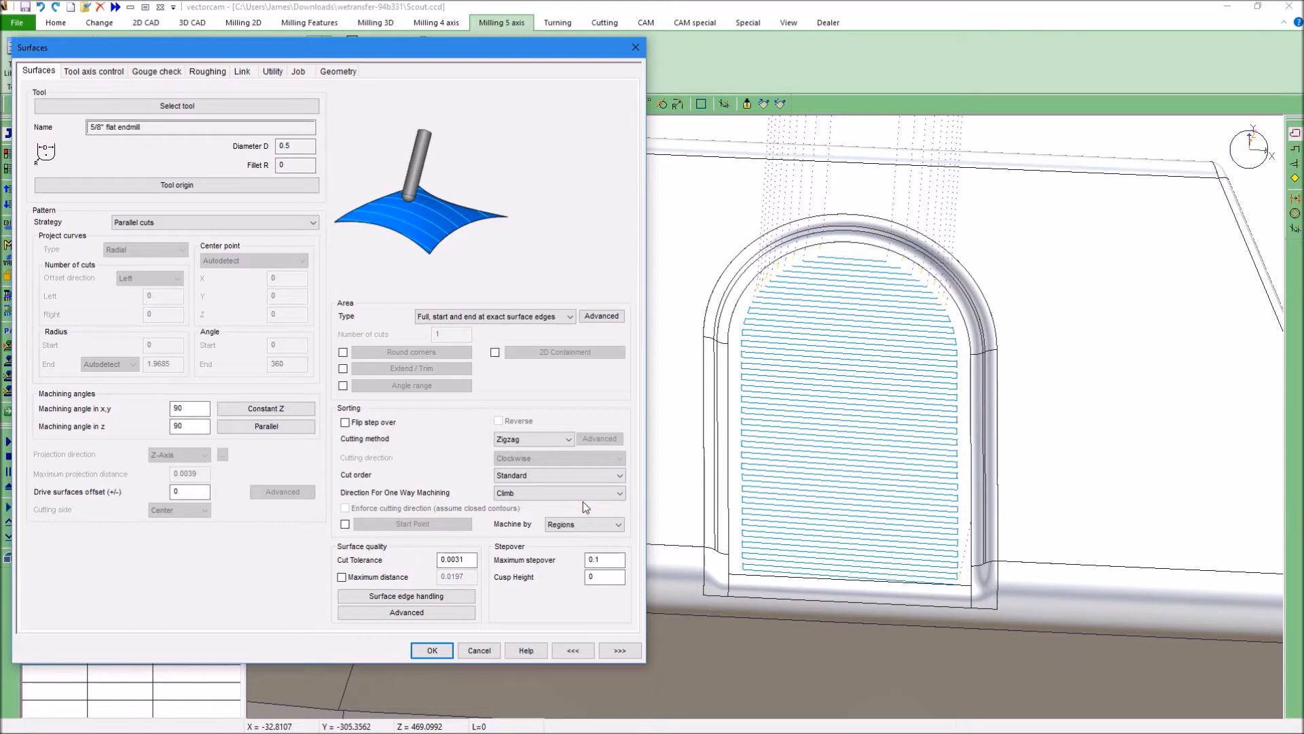
left_click(103, 71)
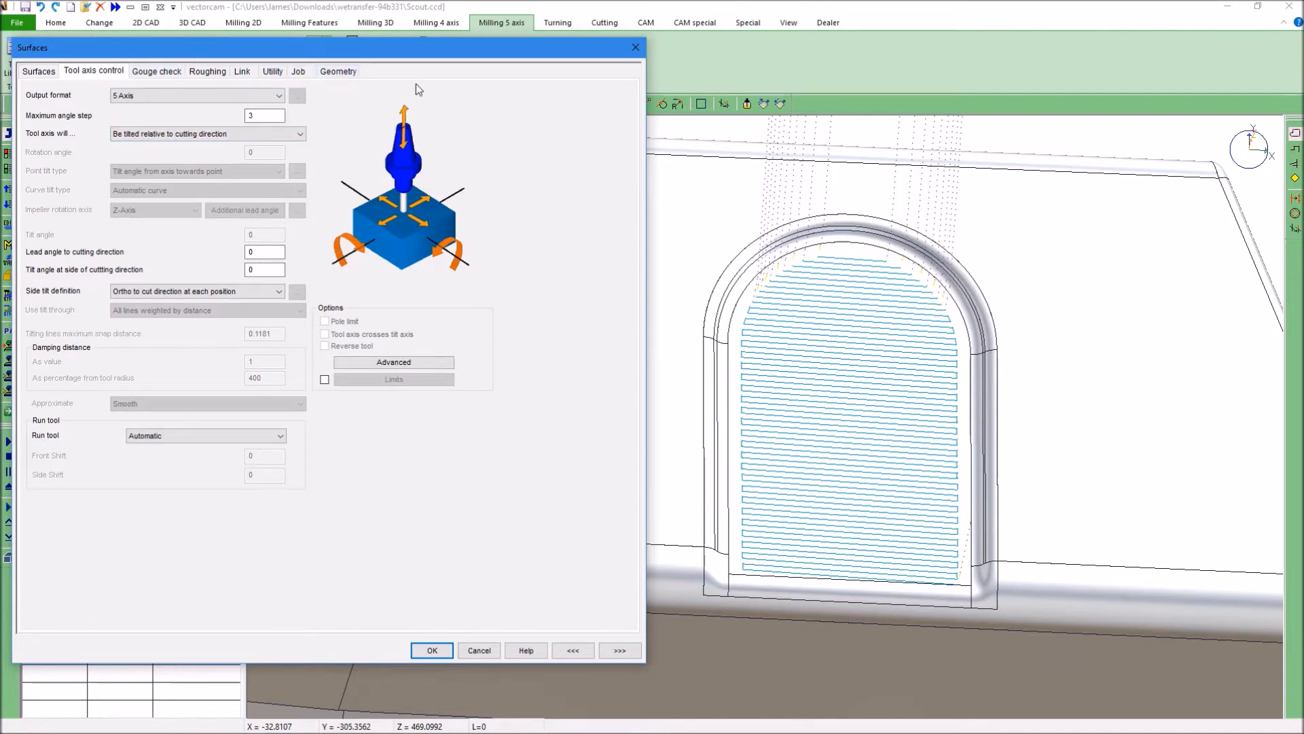
left_click(339, 71)
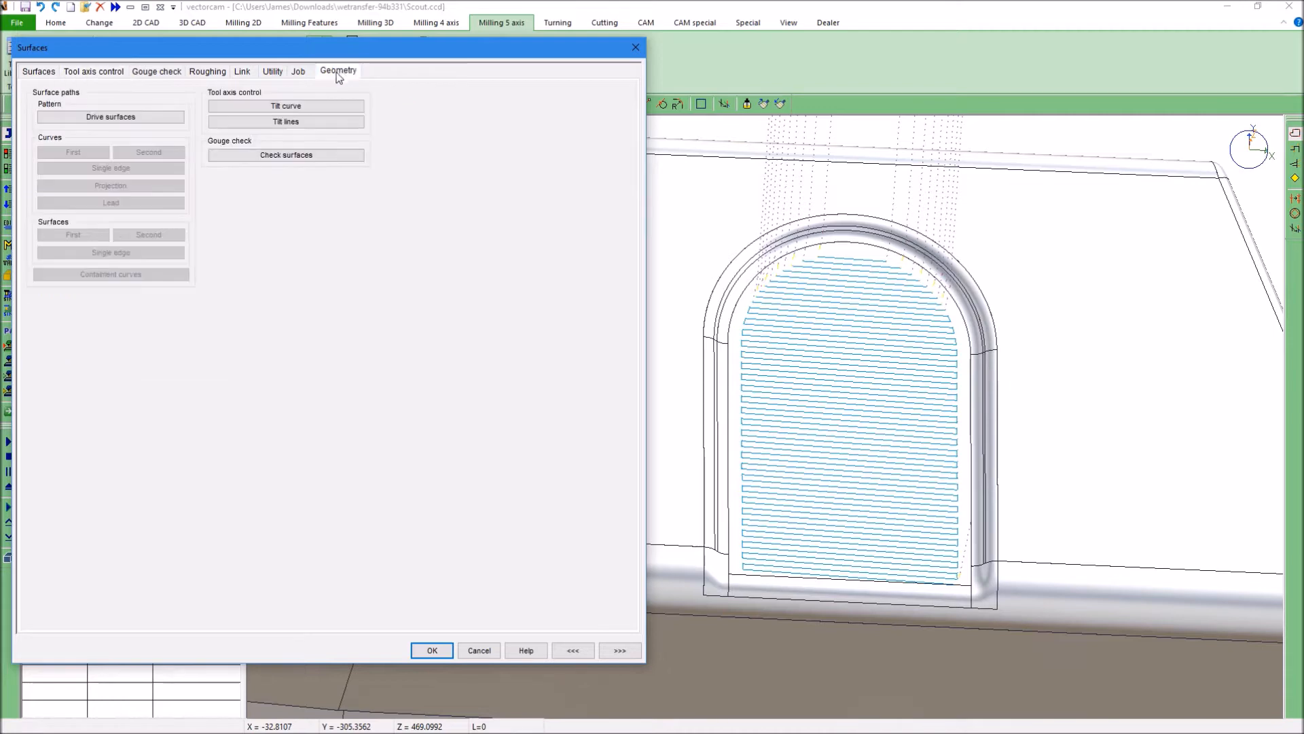
left_click(80, 120)
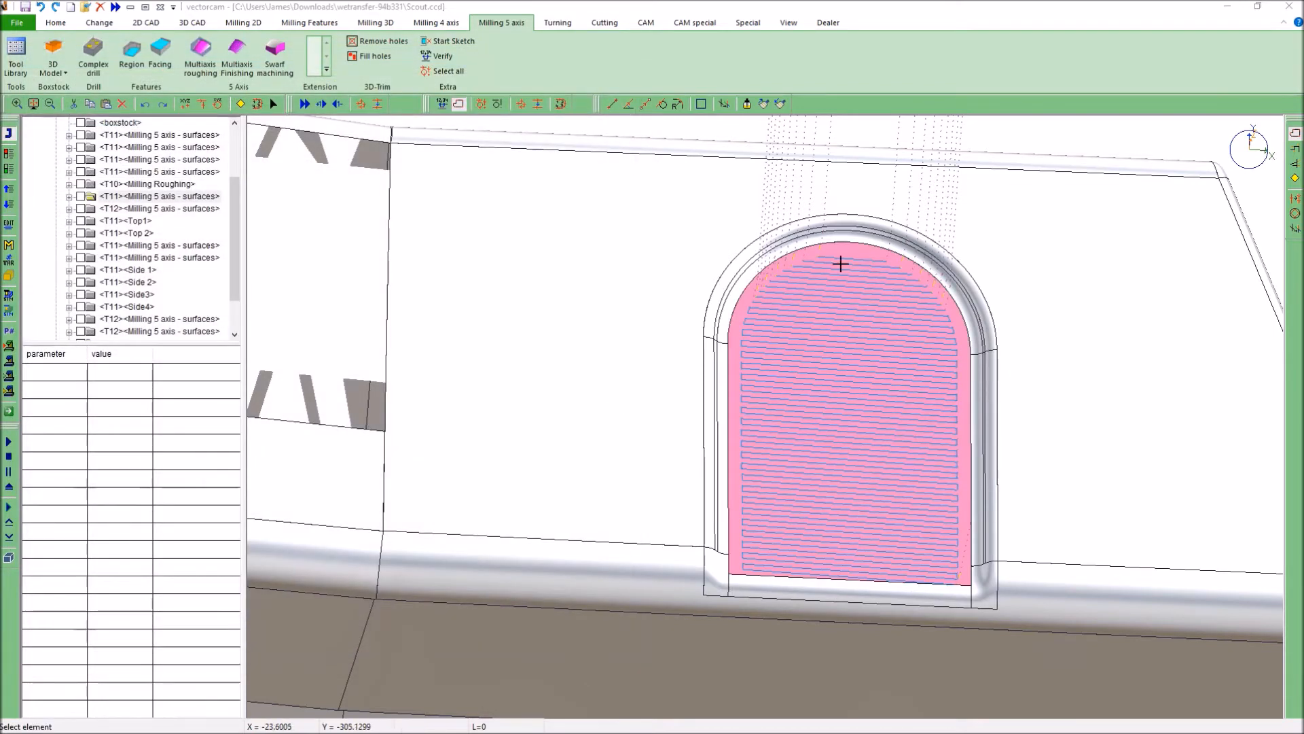
right_click(538, 303)
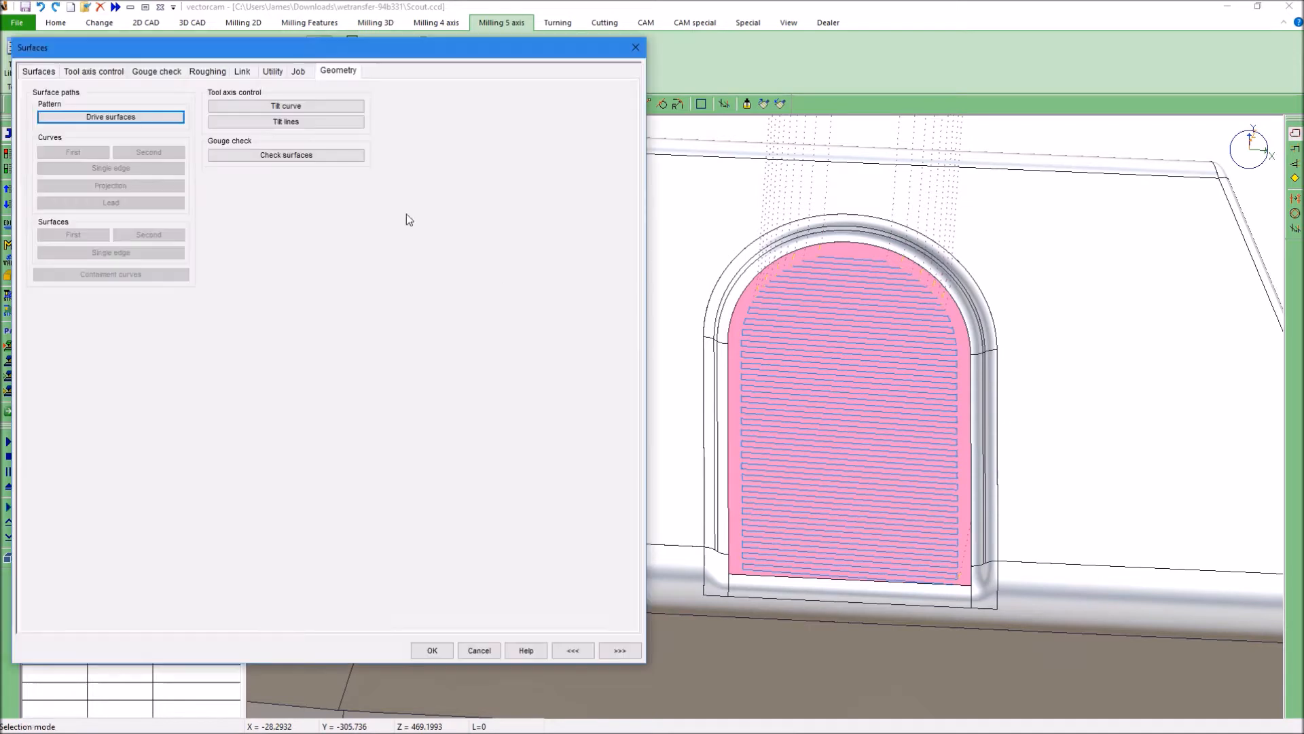
Step: Review the check surfaces assigned for gouge checking in the recess floor job
left_click(305, 157)
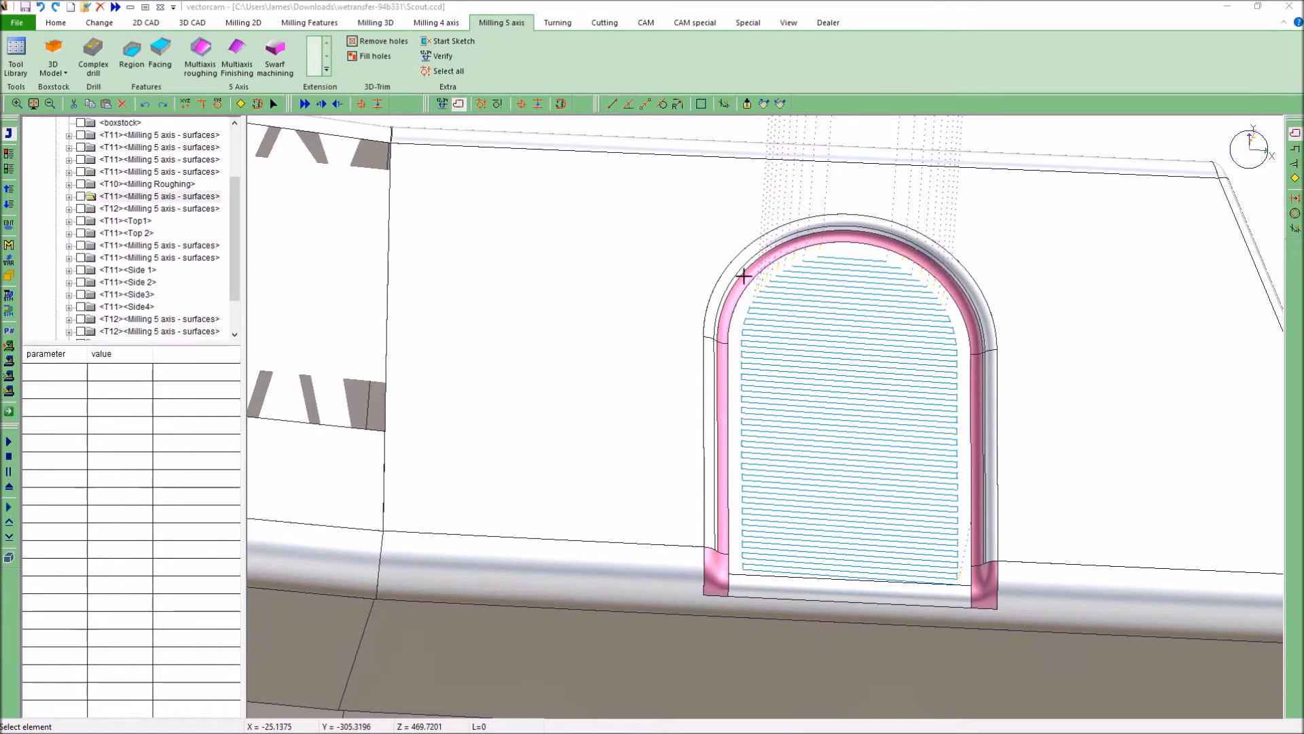
right_click(620, 299)
right_click(620, 299)
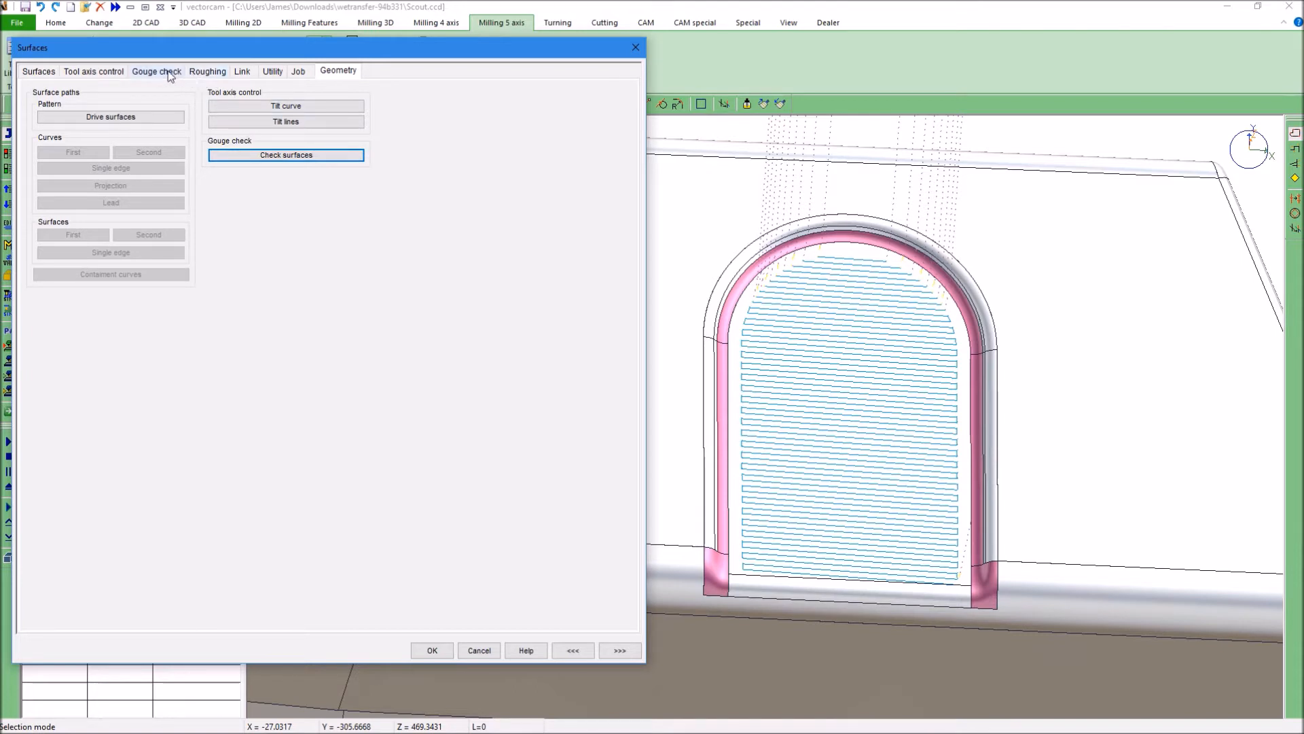
Step: Set the floor job's large moves between slices and large gaps along the cut to Direct
left_click(240, 72)
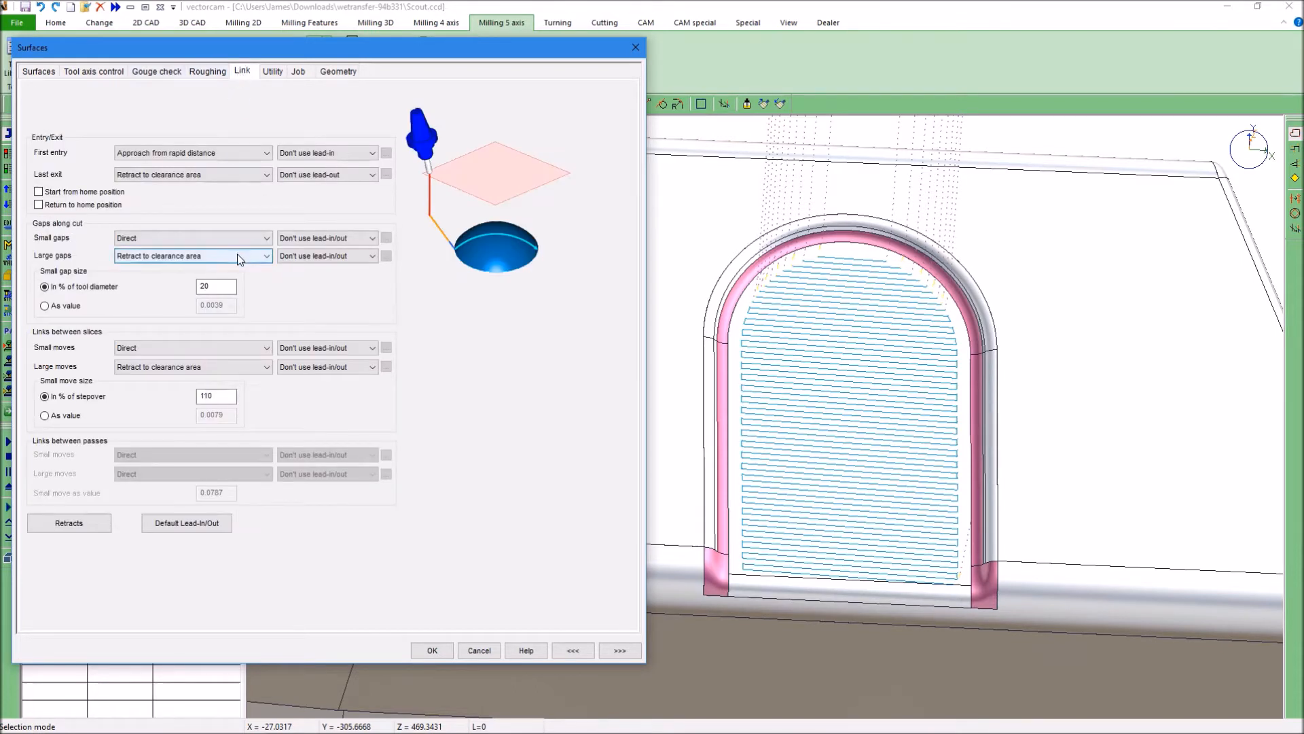
left_click(266, 368)
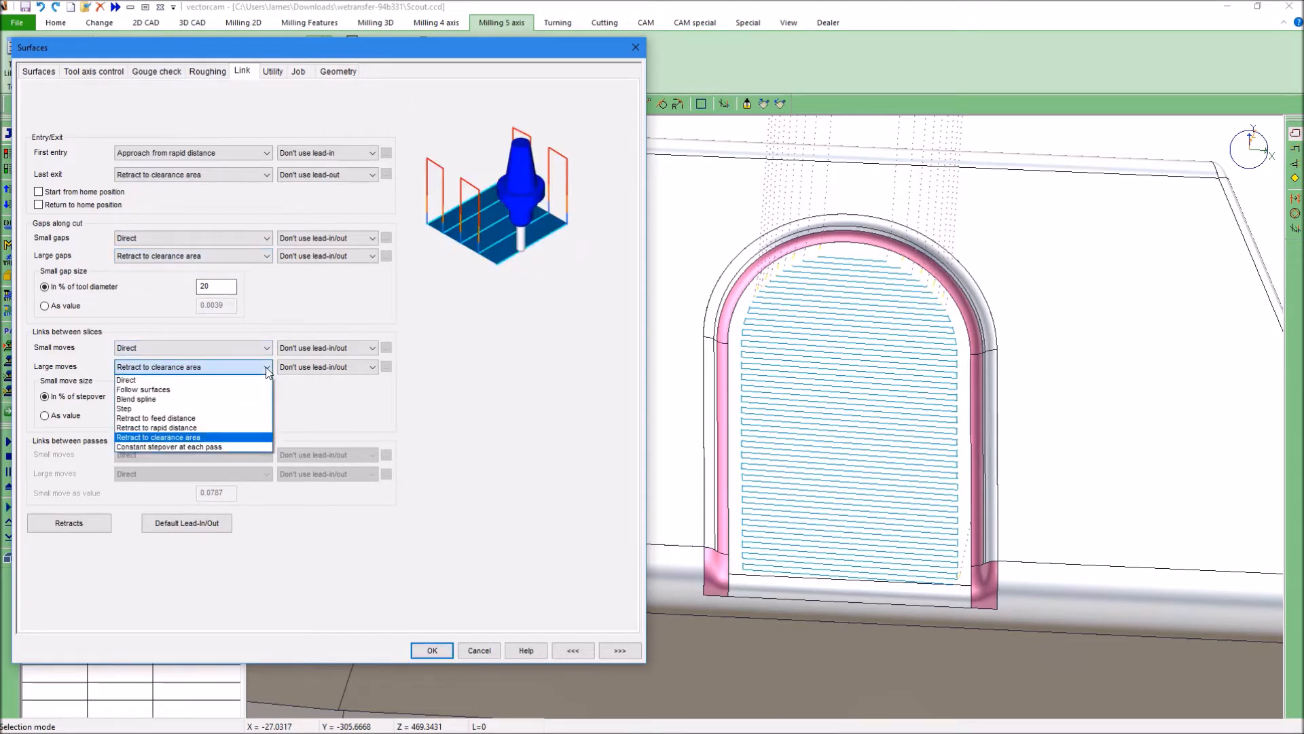
left_click(160, 379)
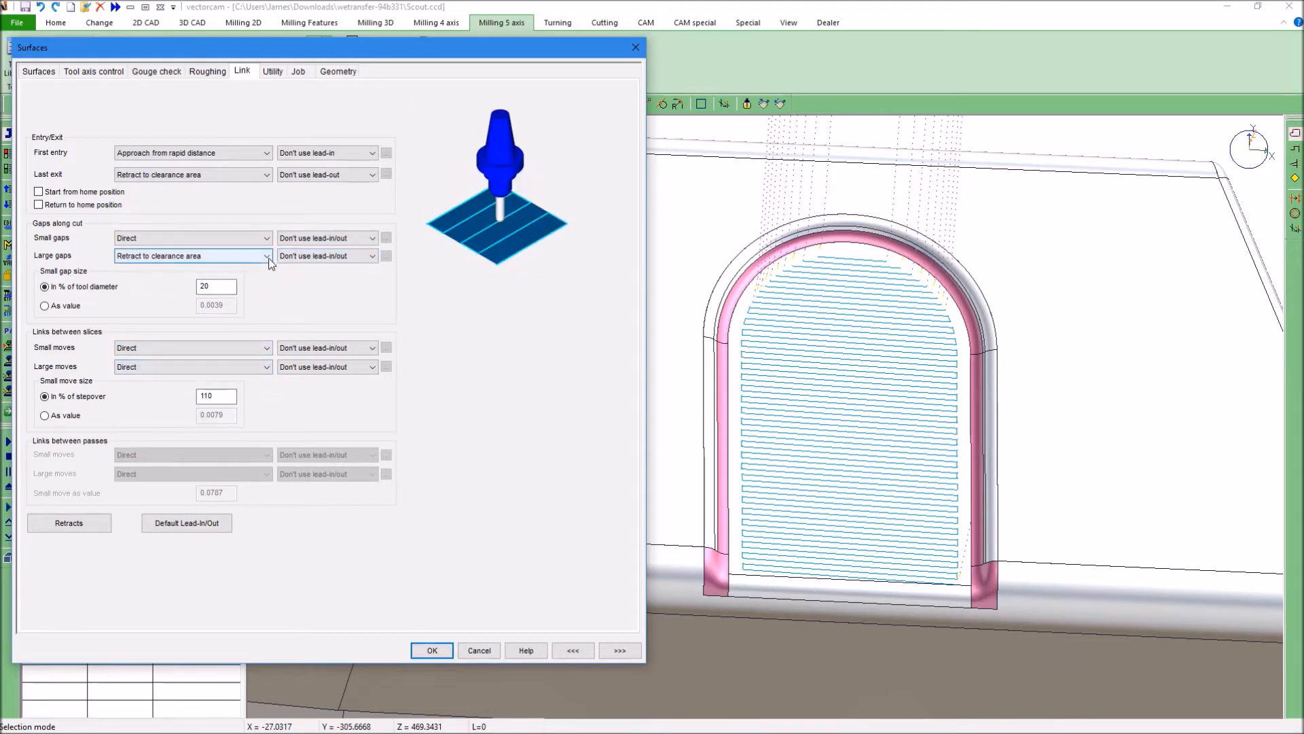
left_click(213, 259)
left_click(170, 269)
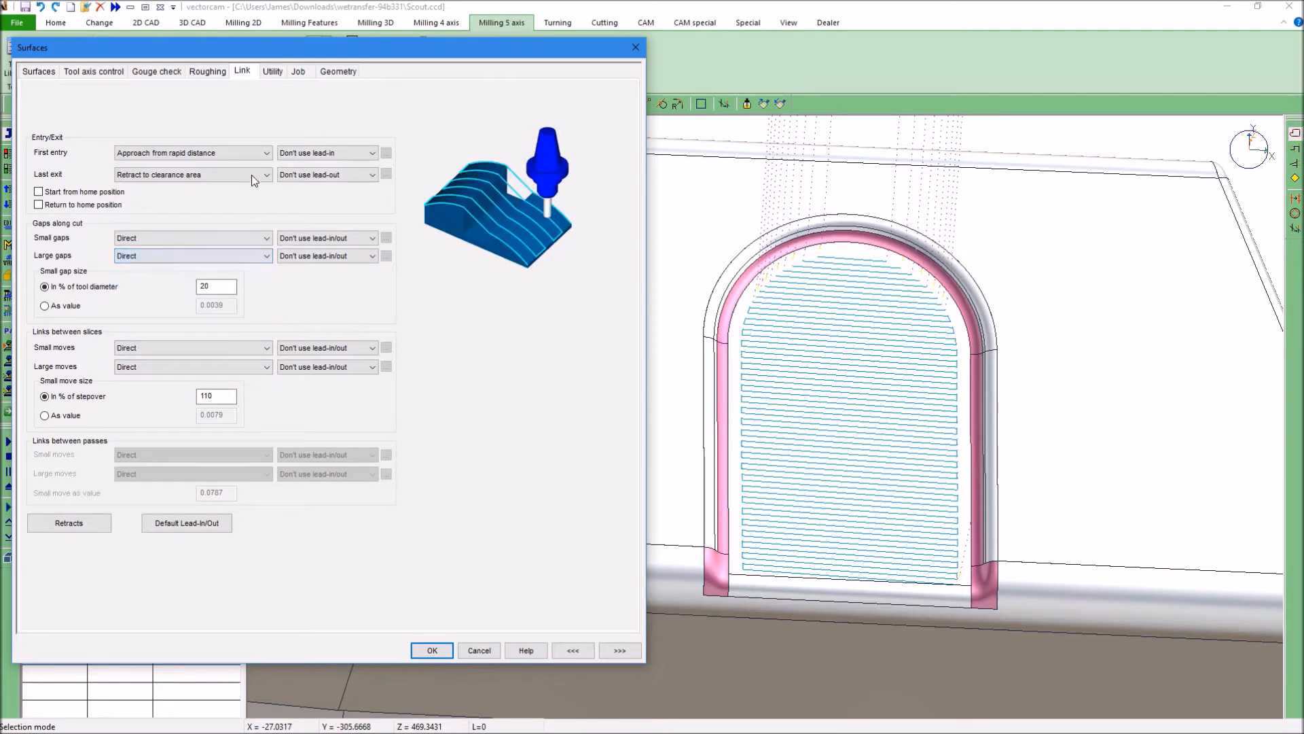
left_click(428, 650)
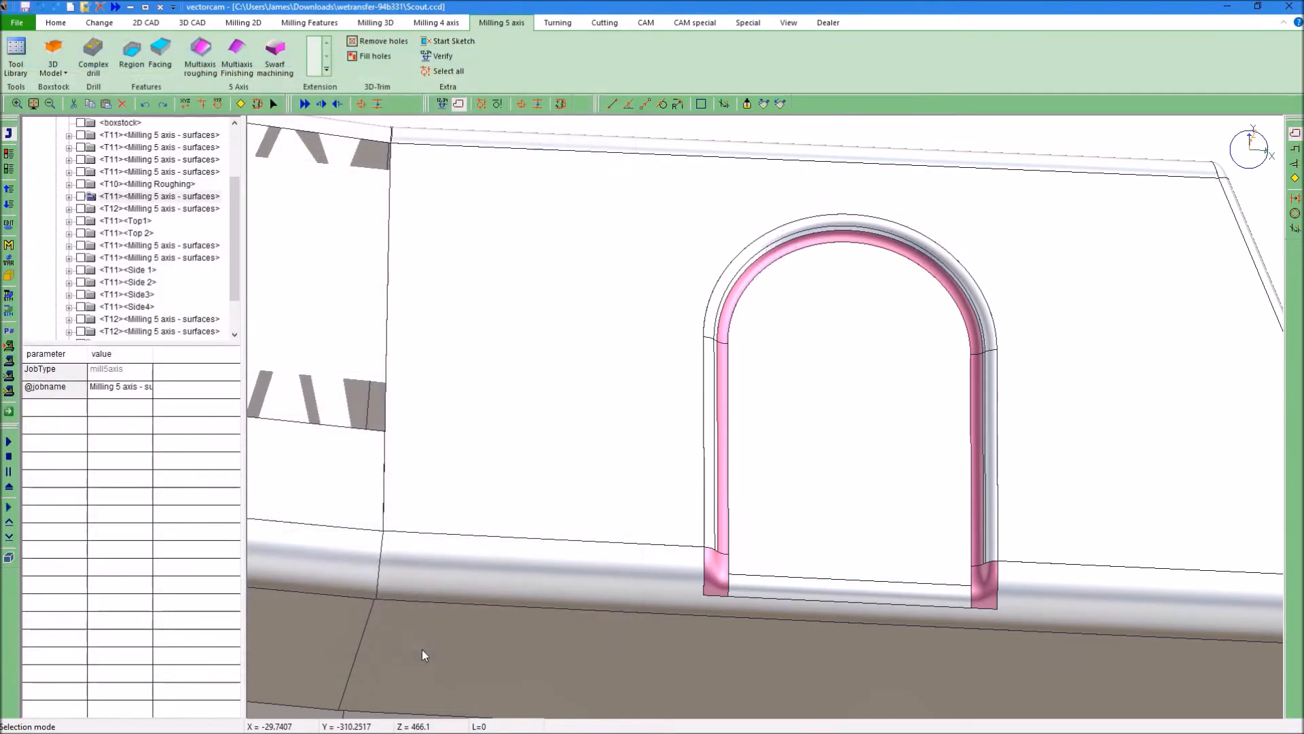
Step: Recalculate the recess floor job's toolpath and NC code using the production automation jobs machine setup
left_click(9, 346)
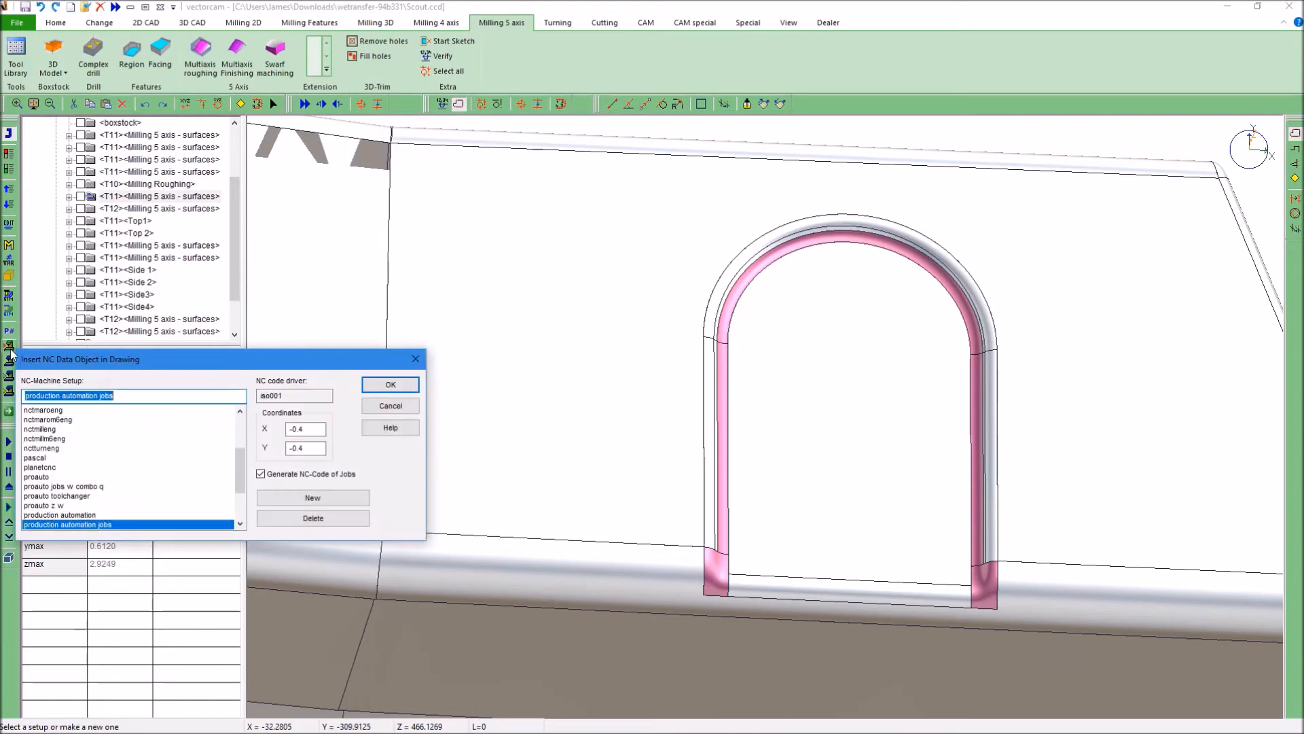
key("Return")
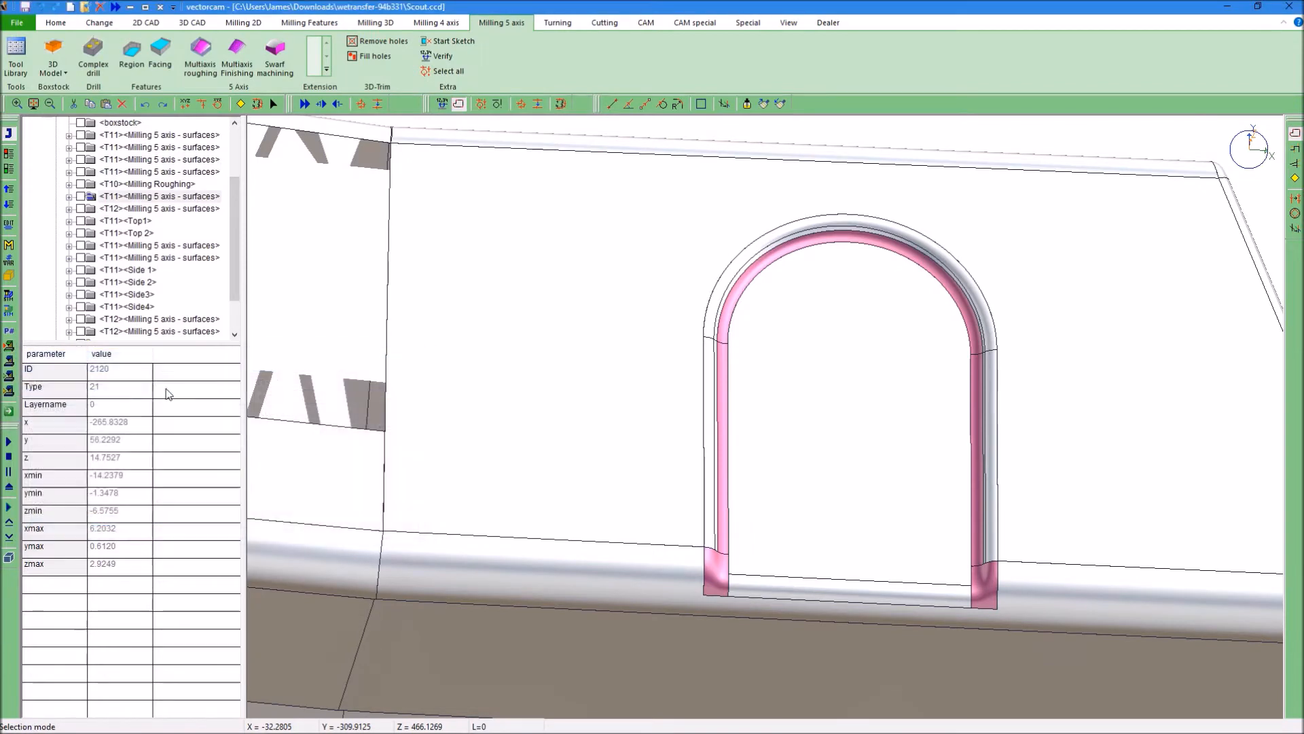
left_click(9, 411)
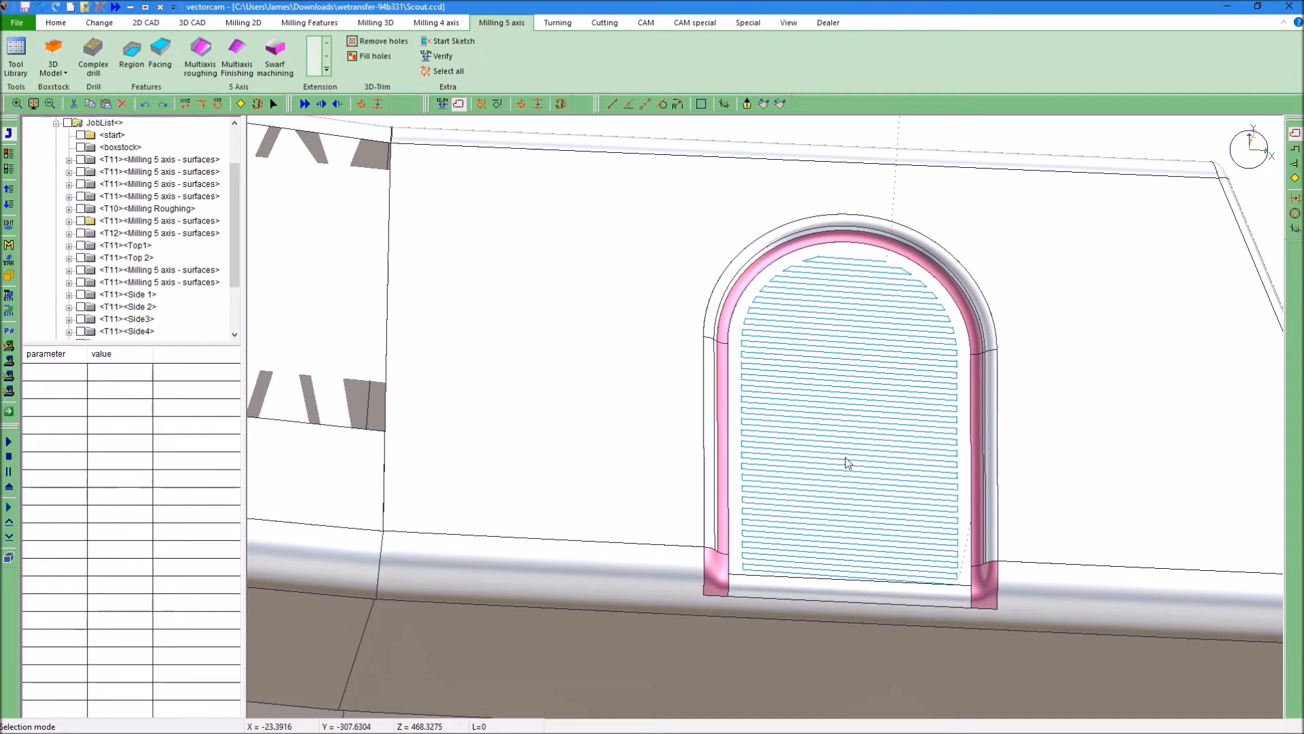
Step: Activate the T12 5-axis surfaces job for the recess border and inspect its toolpath around the fillets and lower corners
scroll(846, 462, "down", 2)
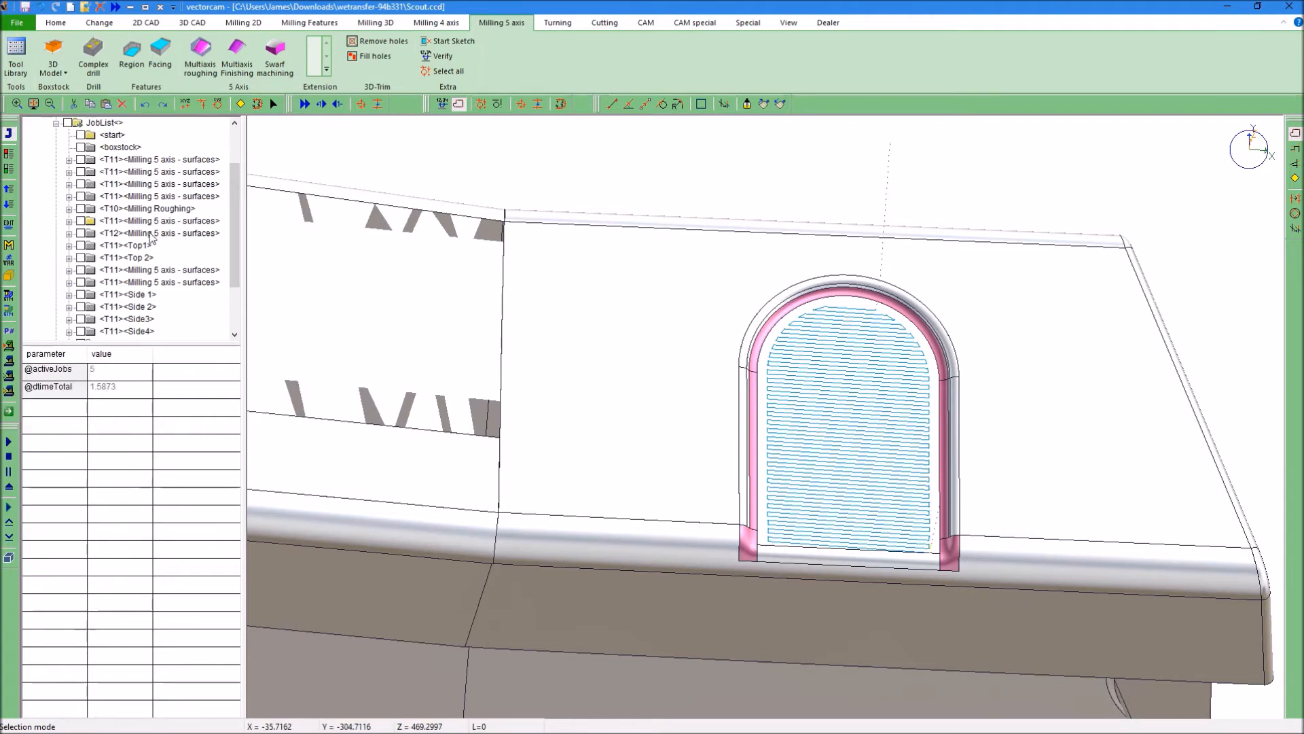
left_click(153, 234)
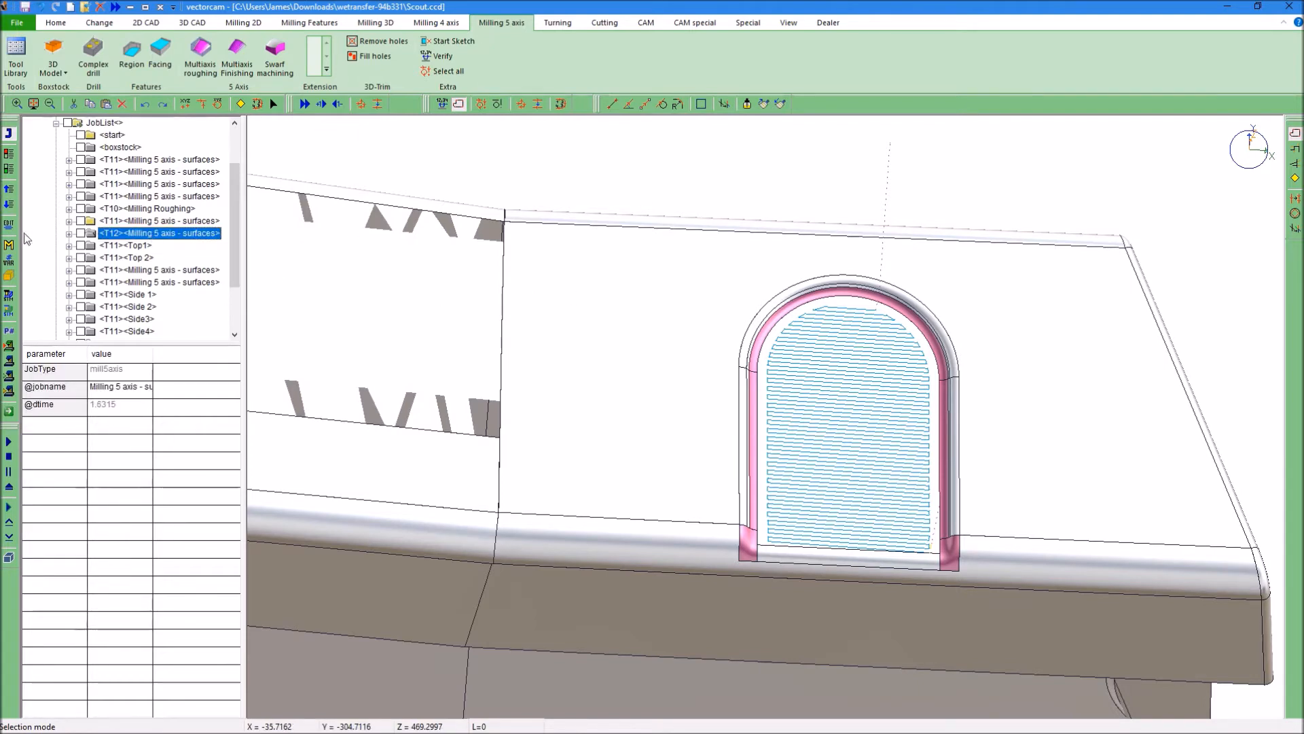
left_click(8, 171)
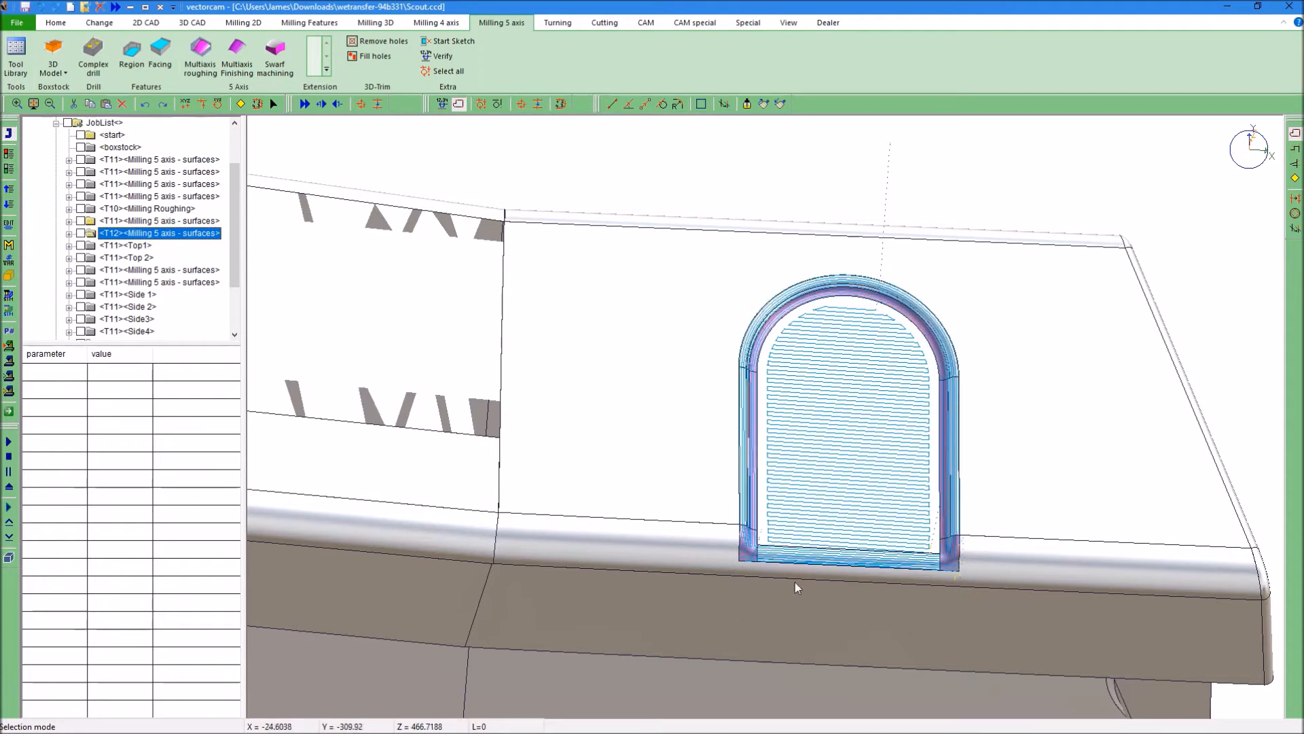
left_click(842, 428)
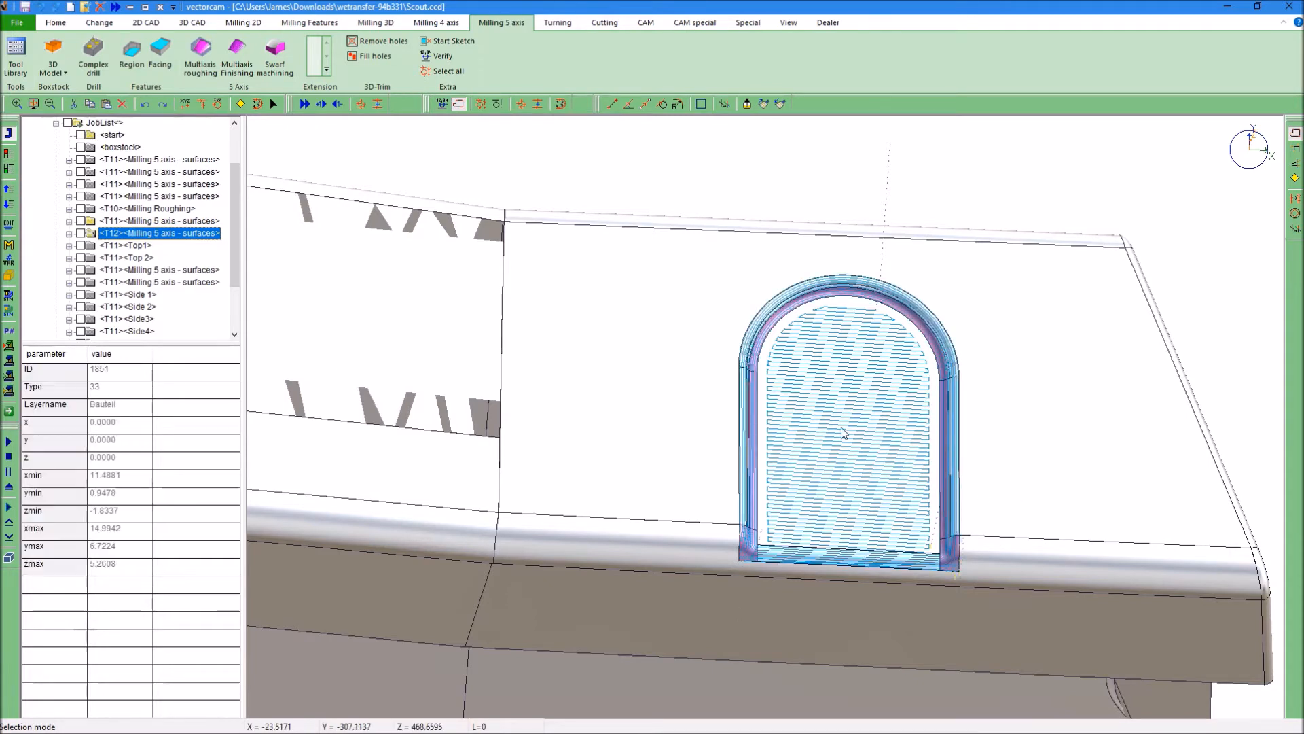
scroll(841, 427, "up", 3)
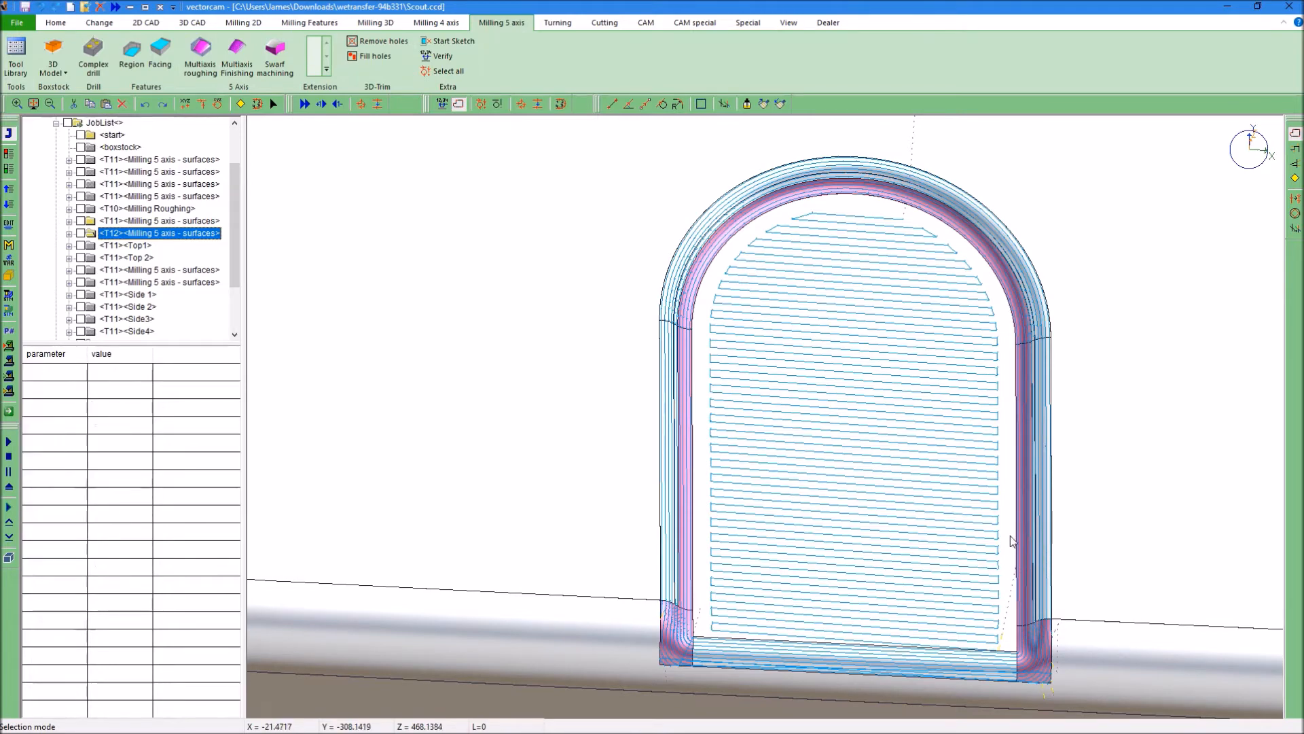
mouse_move(990, 572)
middle_mouse_down()
mouse_move(945, 513)
mouse_move(969, 545)
mouse_move(1008, 559)
middle_mouse_up()
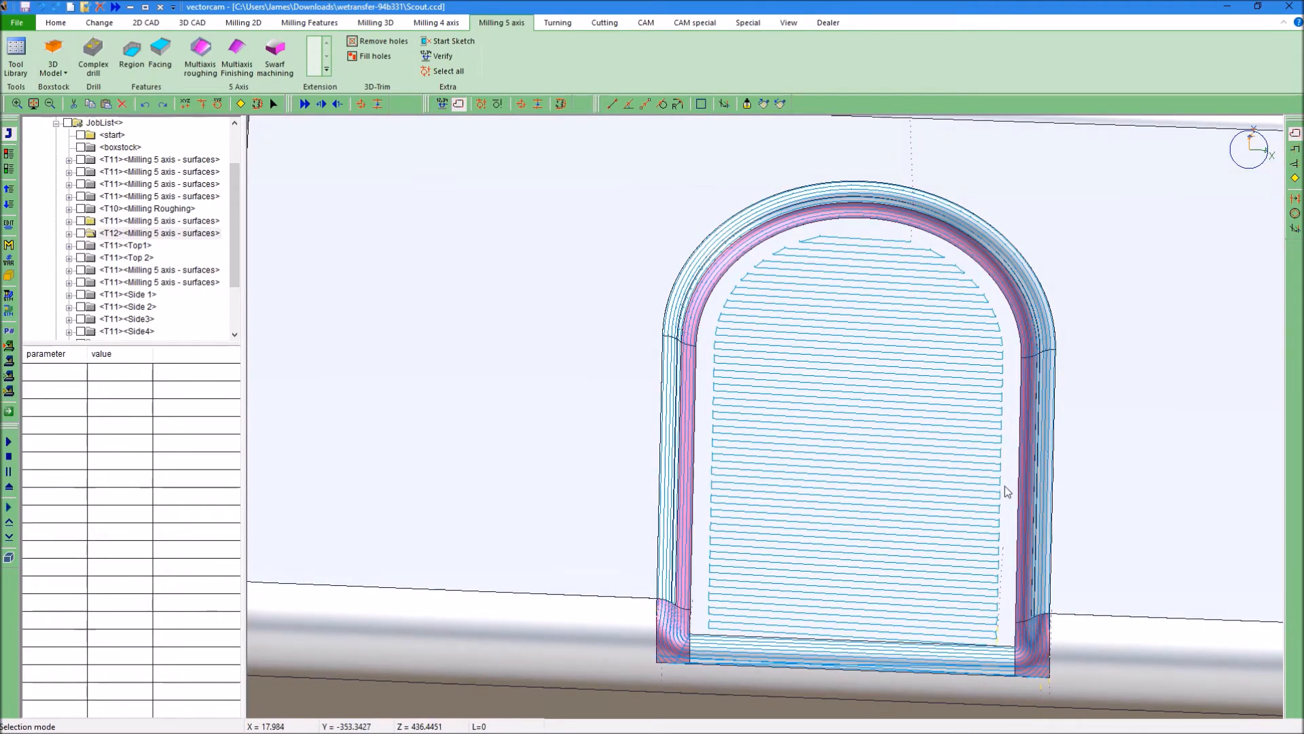
middle_click_drag(1020, 472, 946, 375)
middle_click_drag(746, 258, 835, 326)
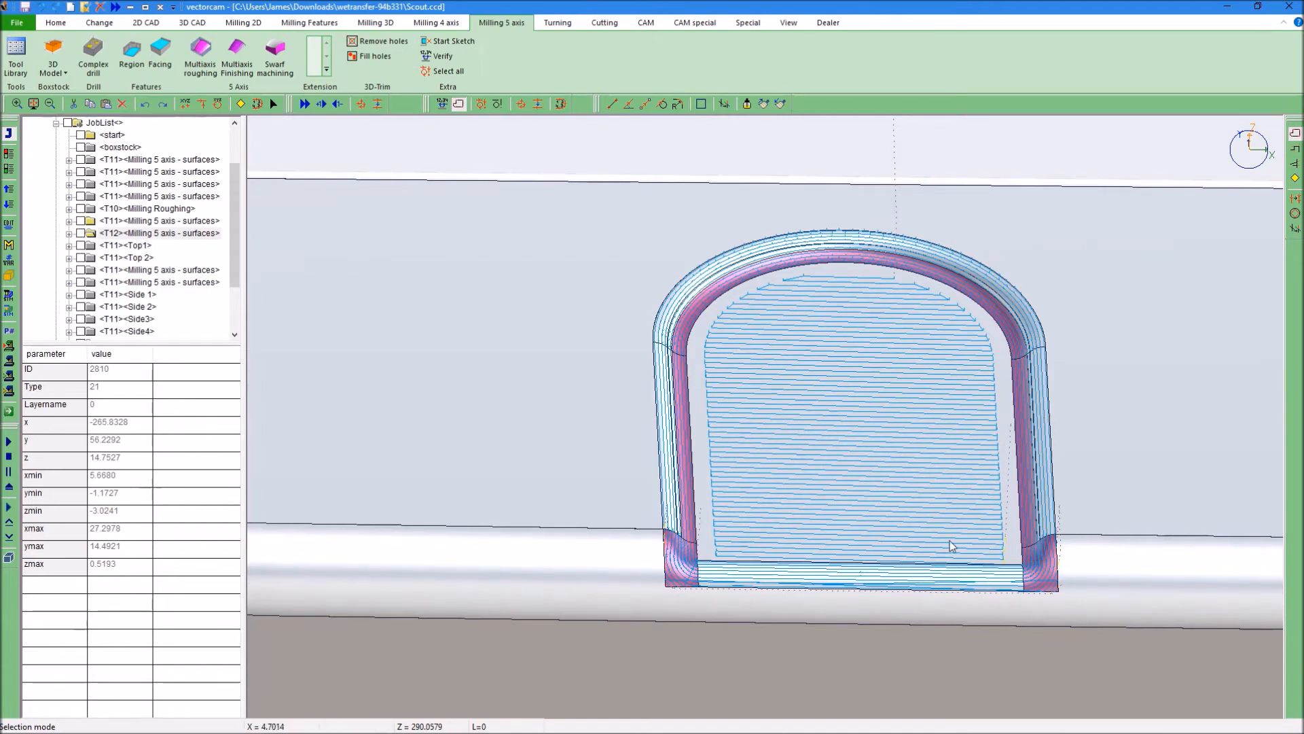
scroll(1060, 541, "up", 3)
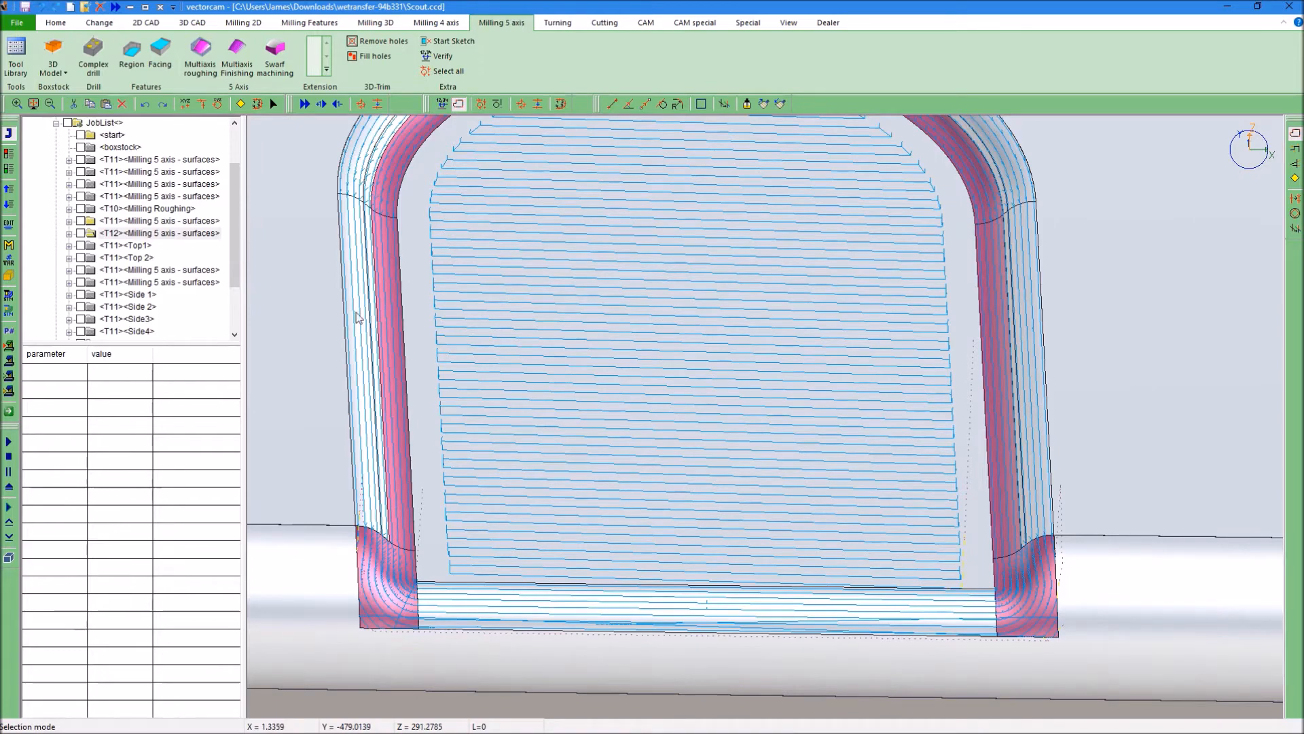
Step: Set the T12 border job's maximum stepover to 0.02, recalculate it and check the tighter toolpath around the recess
left_click(189, 235)
right_click(172, 233)
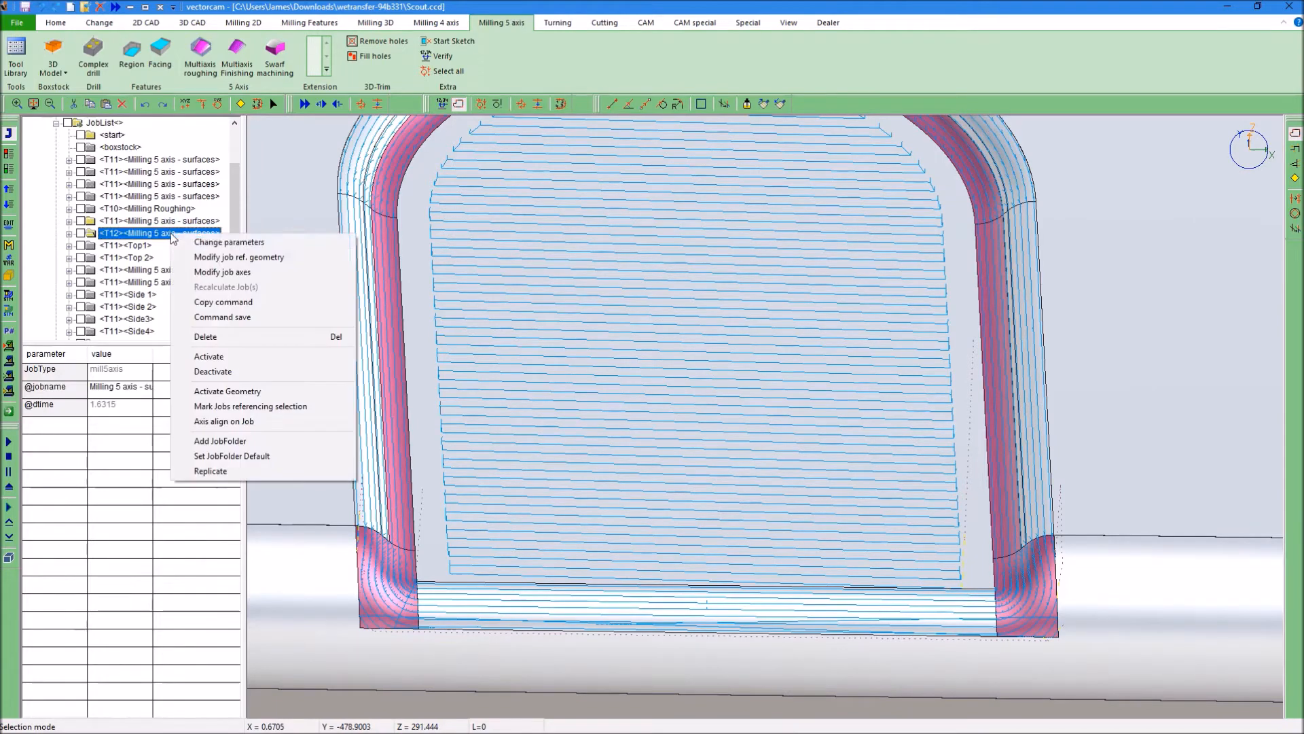
left_click(227, 242)
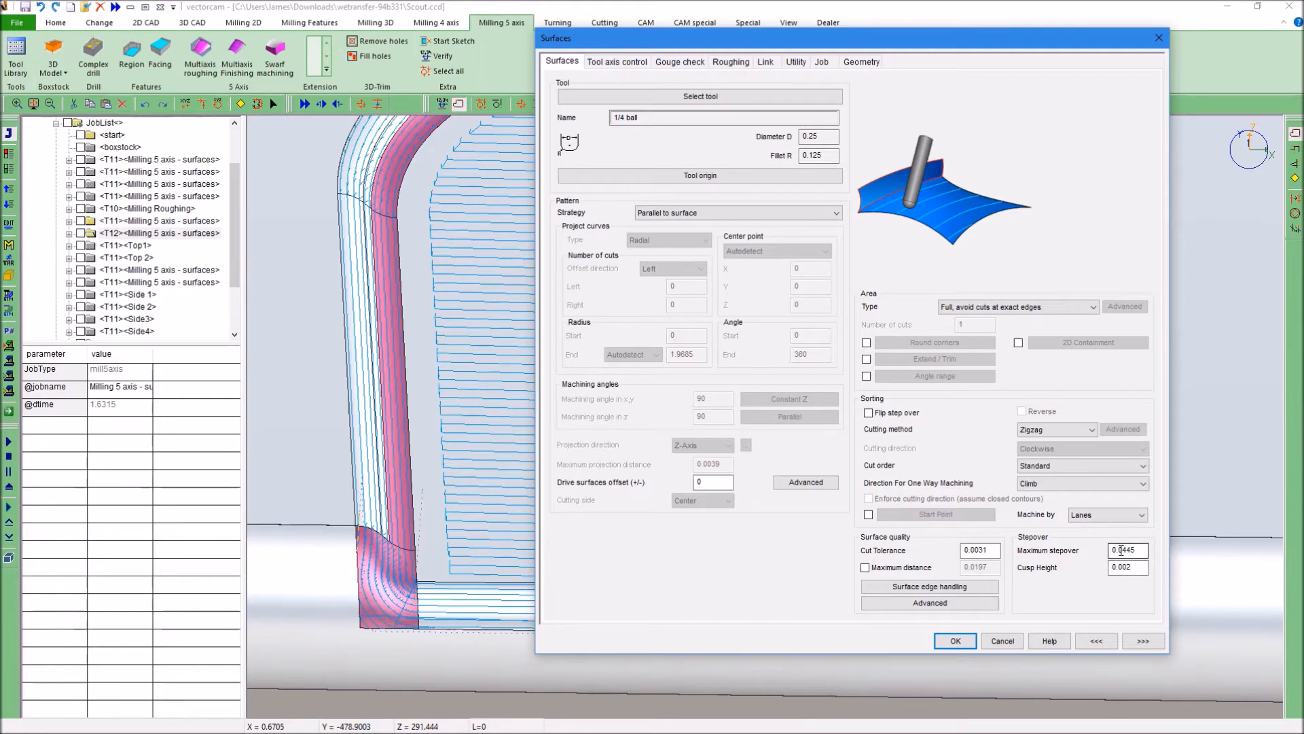
left_click_drag(1123, 550, 1155, 547)
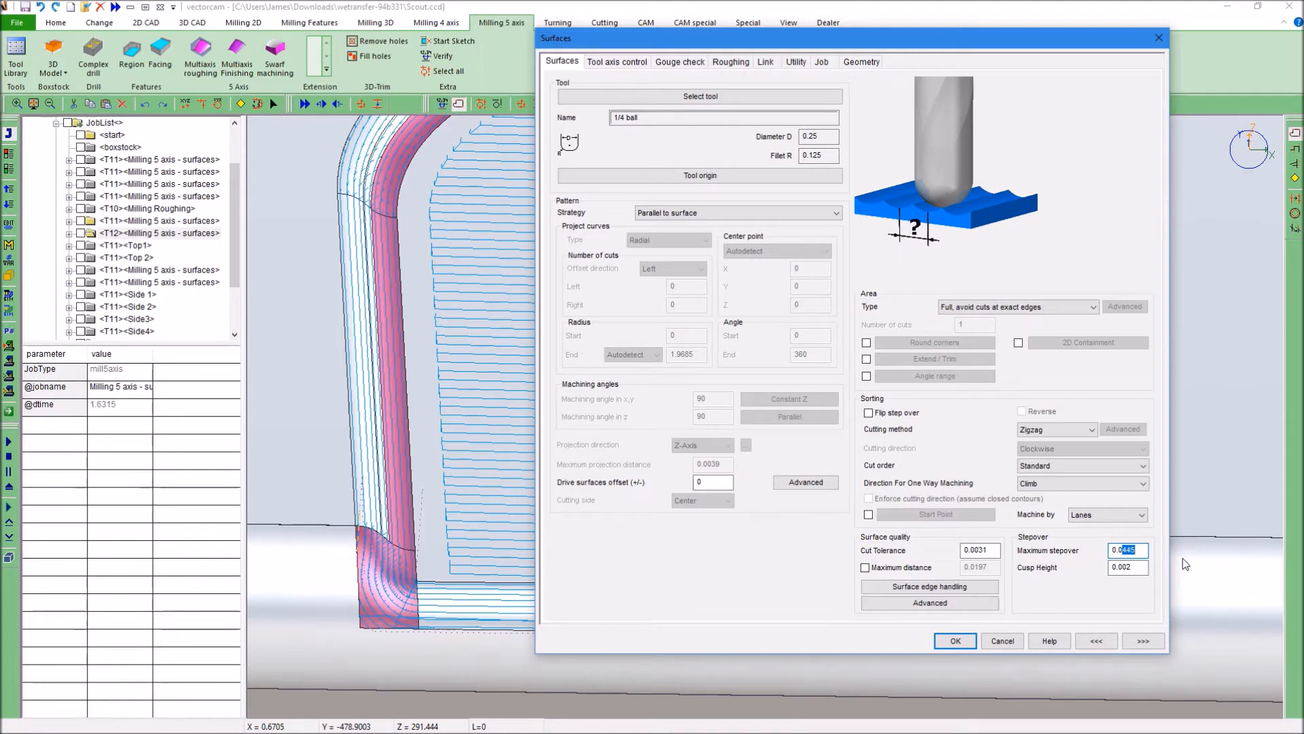
type("2")
left_click(955, 641)
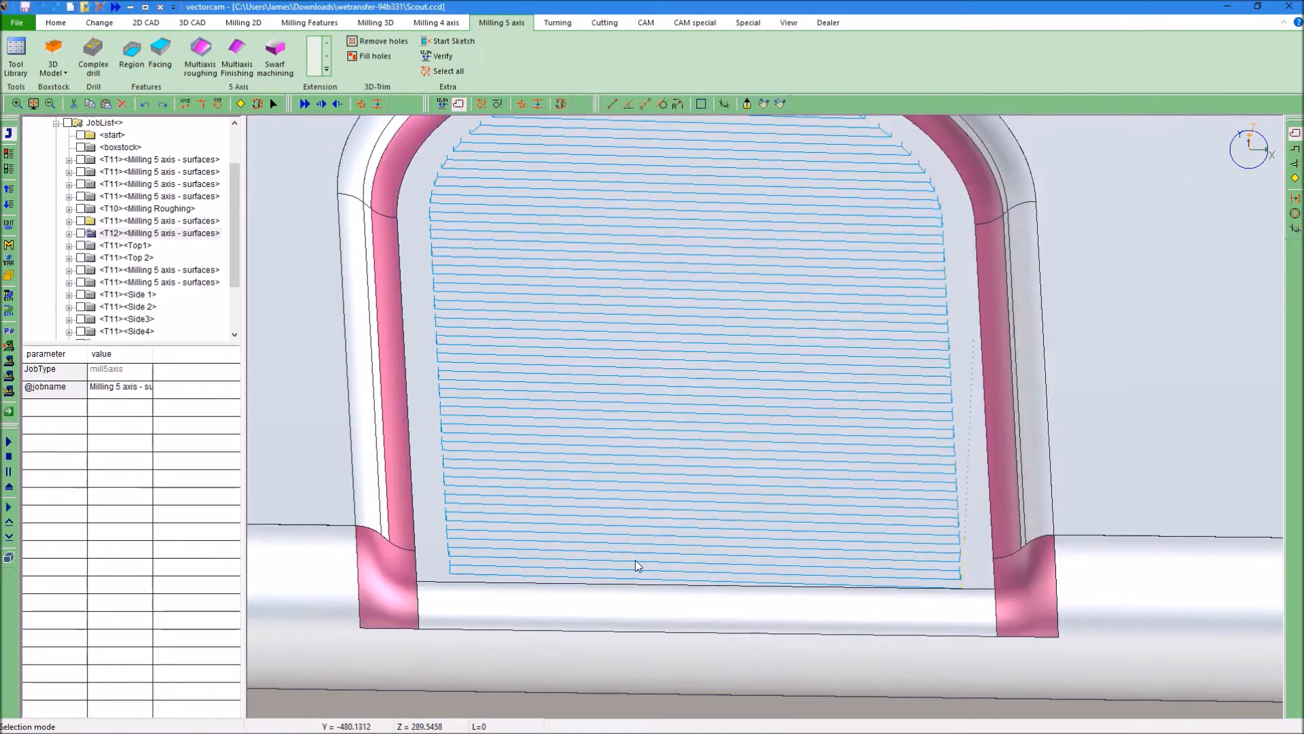
left_click(9, 411)
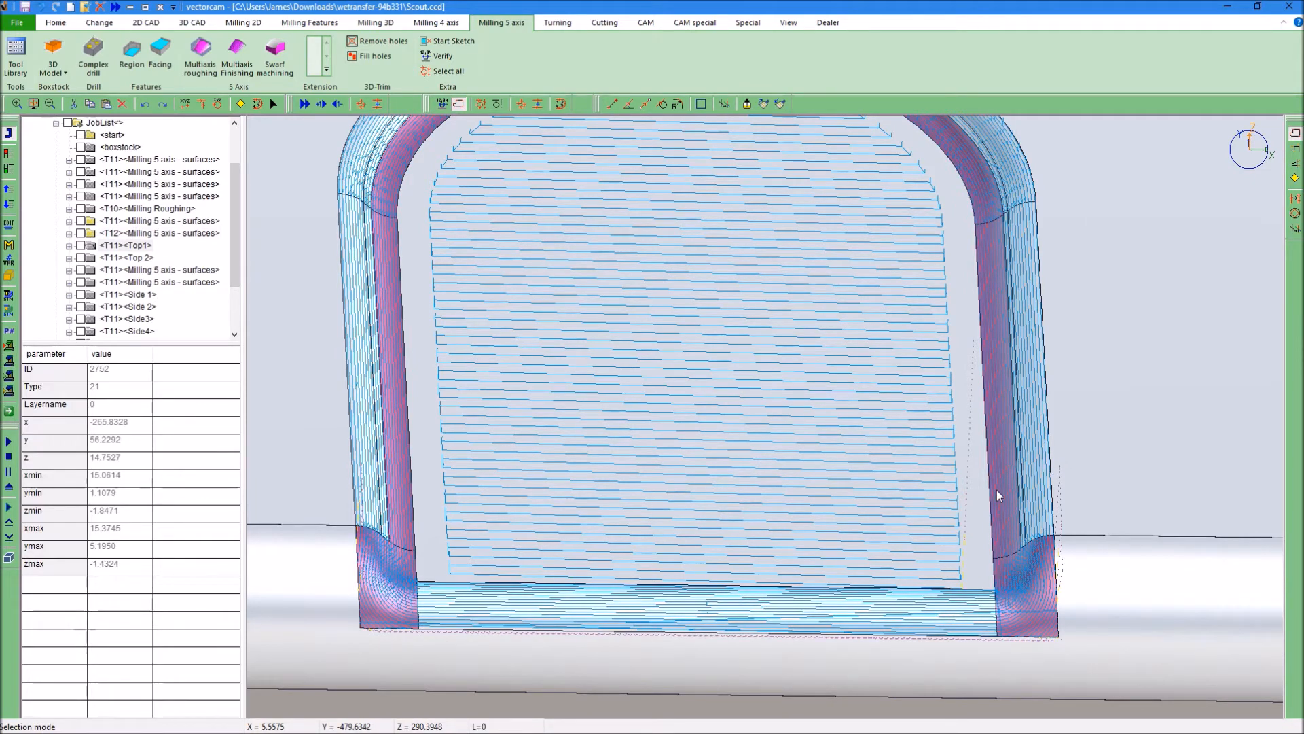
scroll(997, 491, "up", 3)
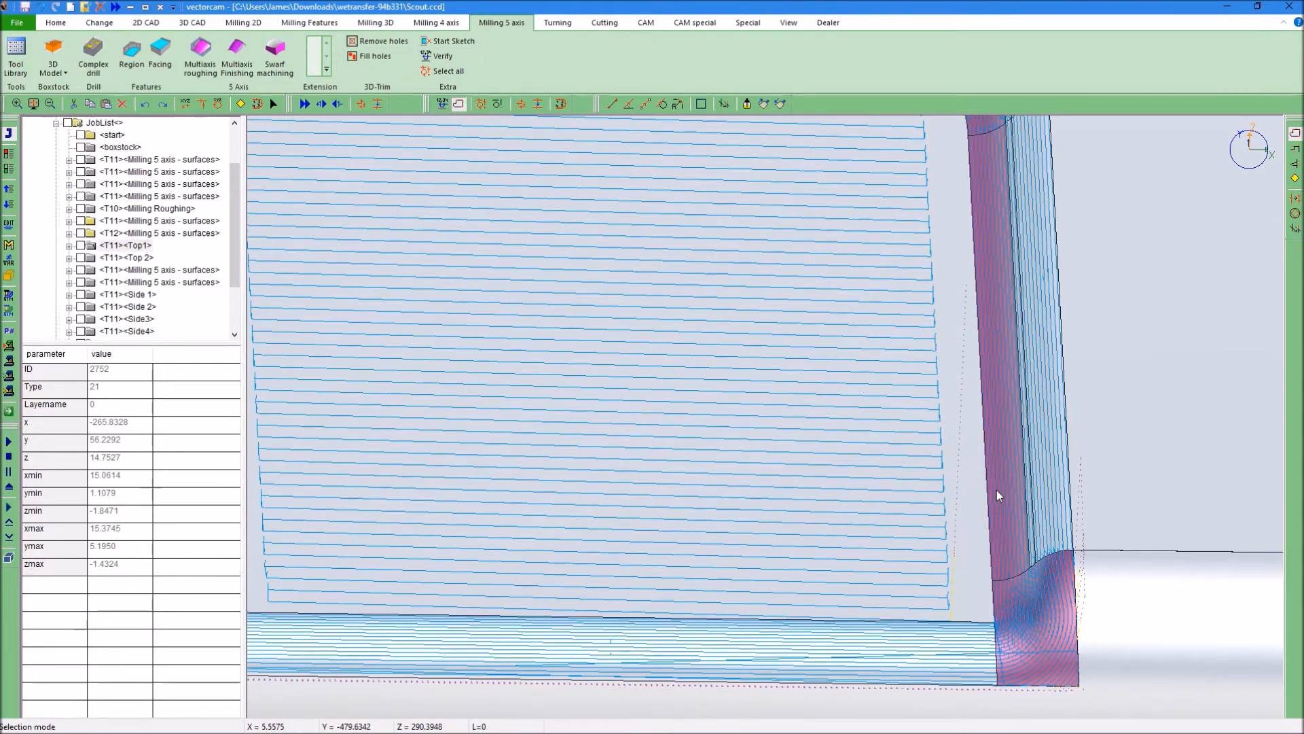
scroll(996, 491, "down", 3)
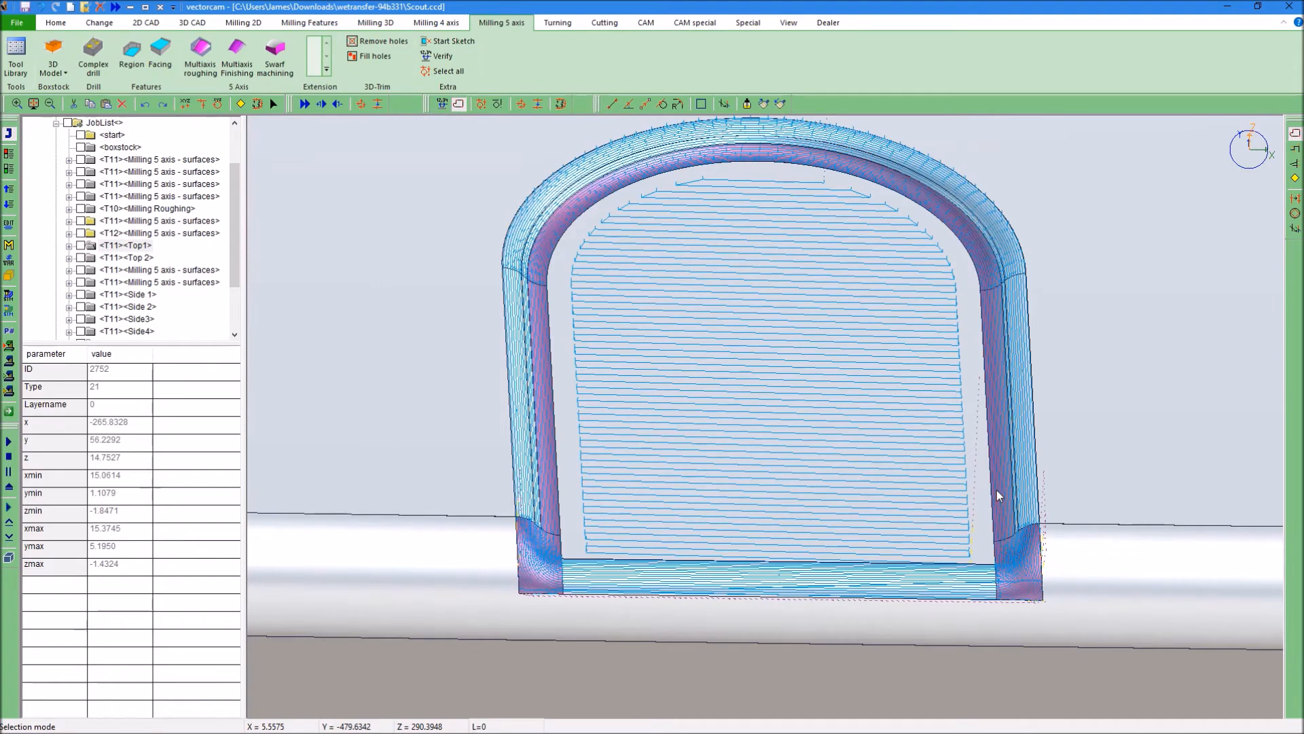
left_click(931, 596)
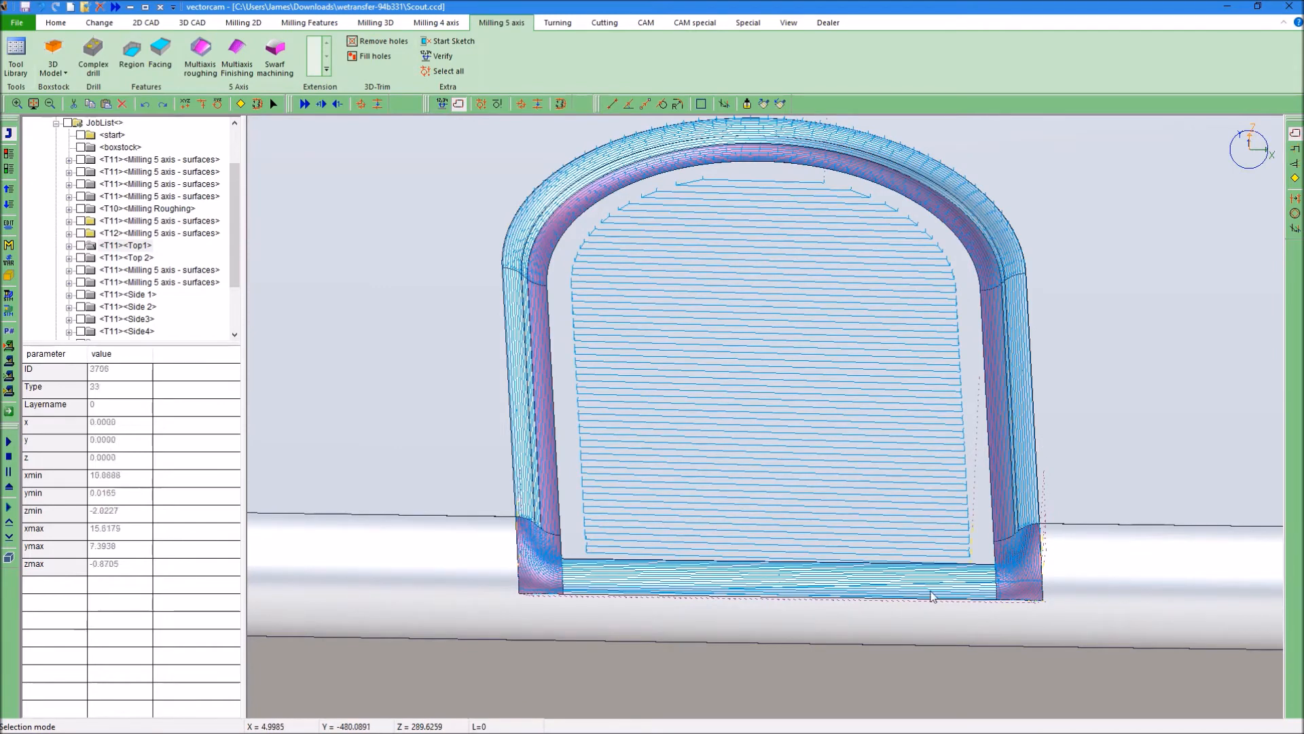
Step: Activate the T11 Top1 job and inspect its parallel toolpath on the flat face surrounding the arched recess
left_click(125, 246)
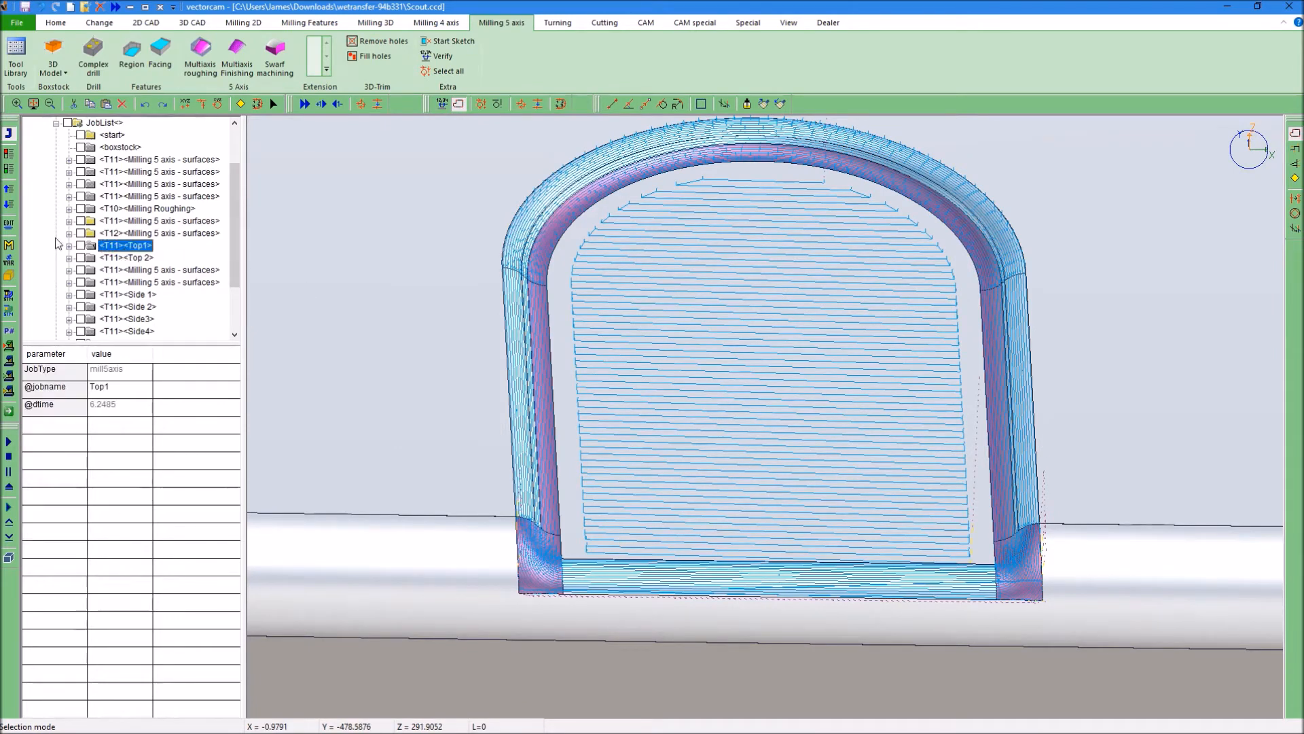
left_click(8, 171)
scroll(320, 350, "down", 4)
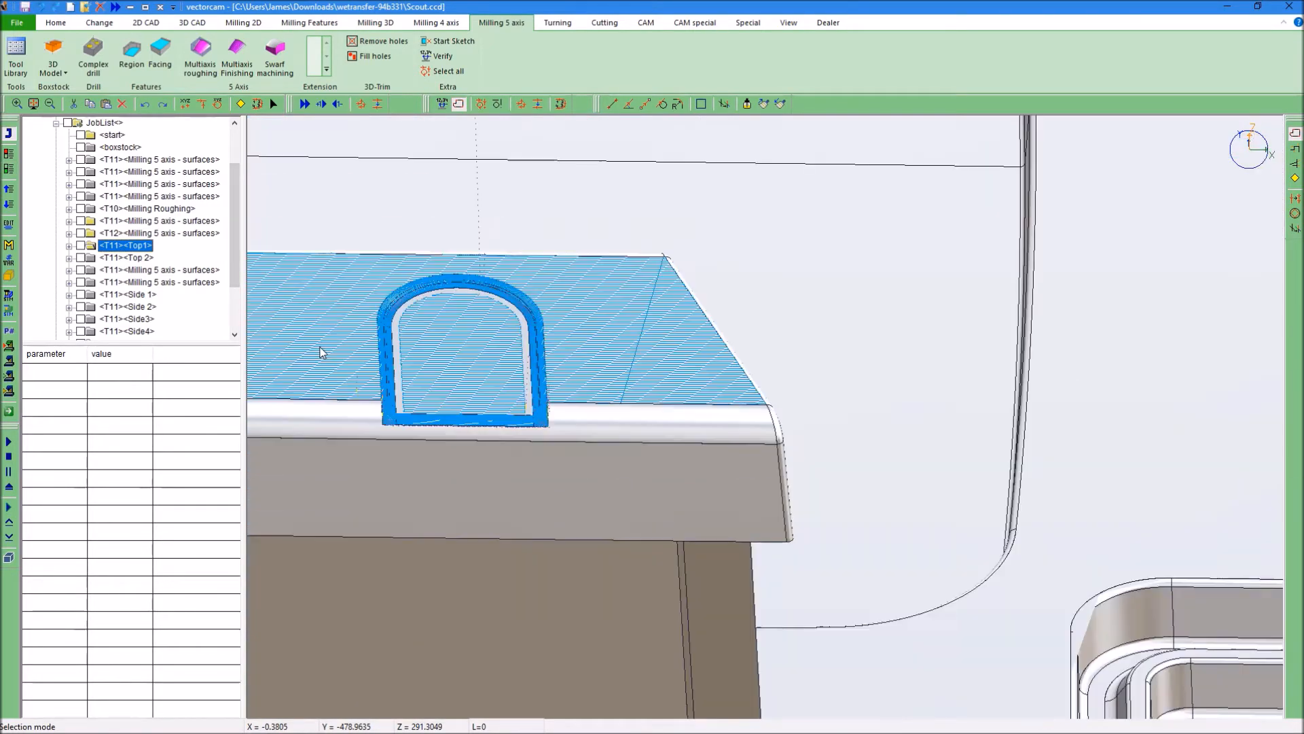
scroll(322, 352, "up", 4)
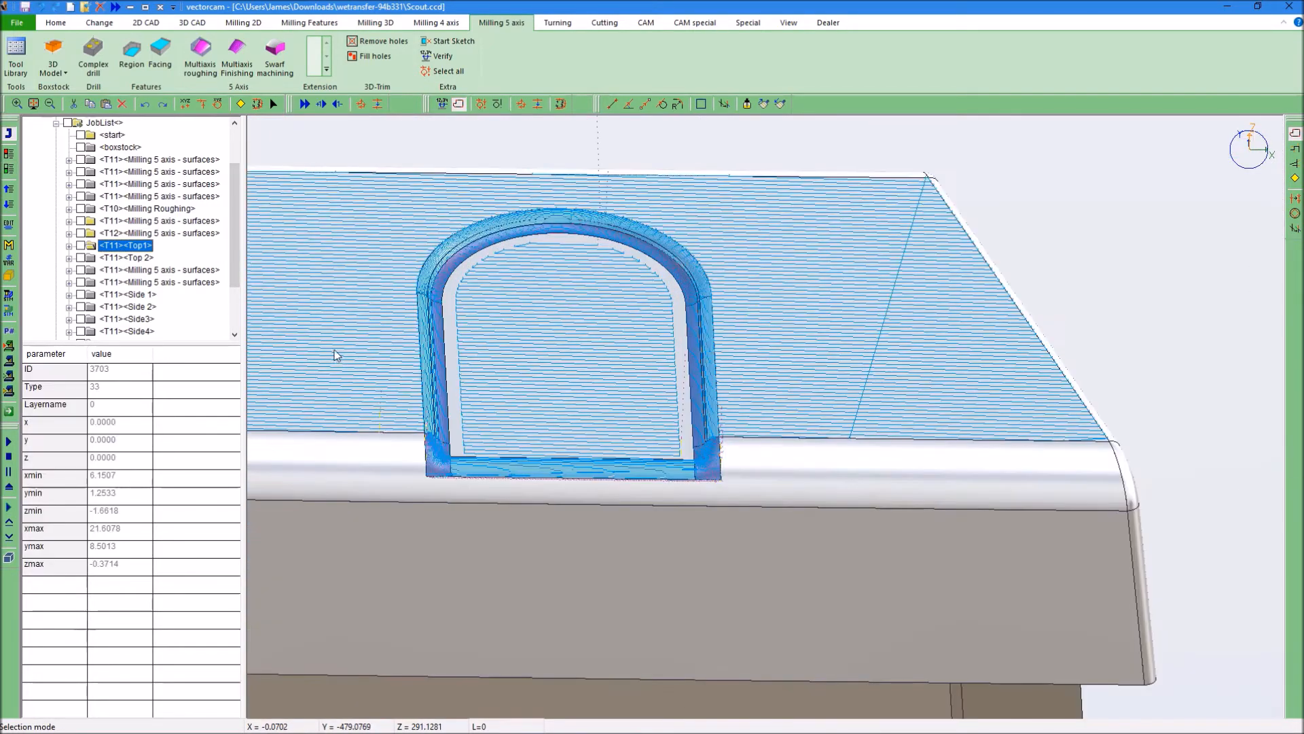
middle_click_drag(369, 317, 418, 328)
scroll(418, 329, "up", 1)
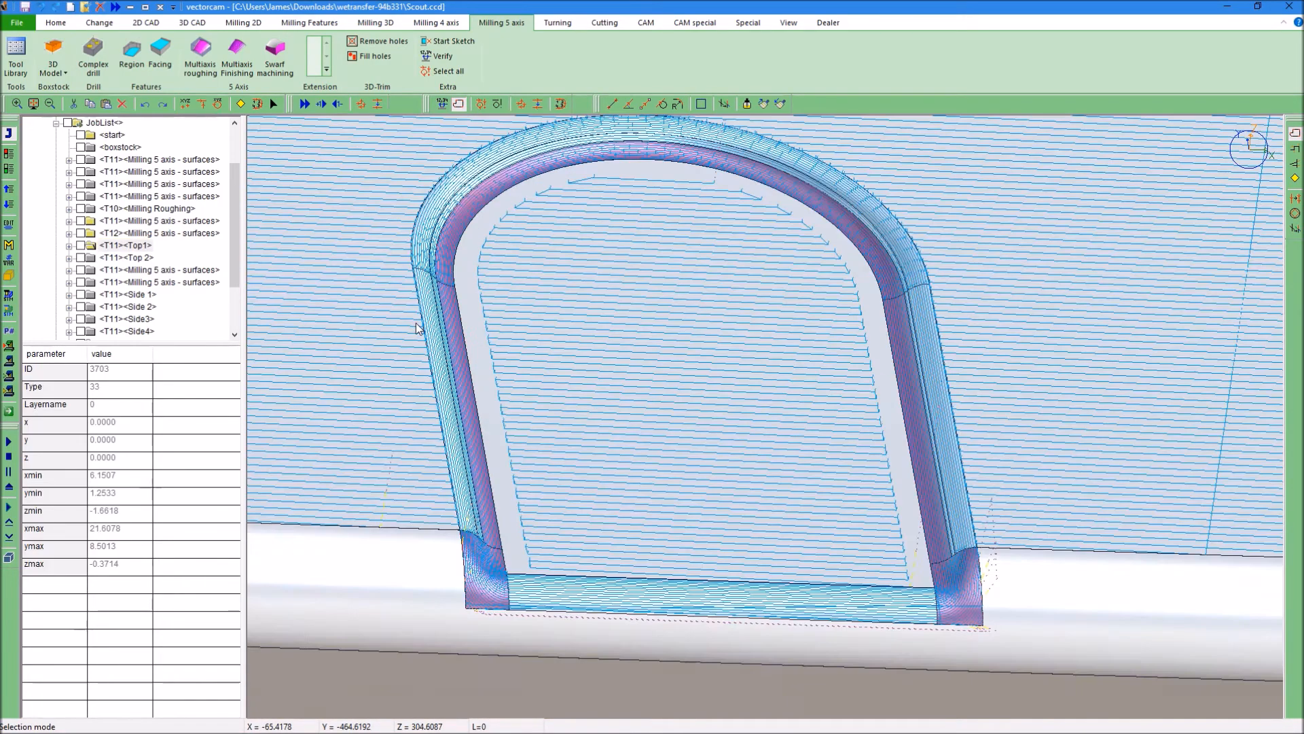
scroll(418, 329, "down", 6)
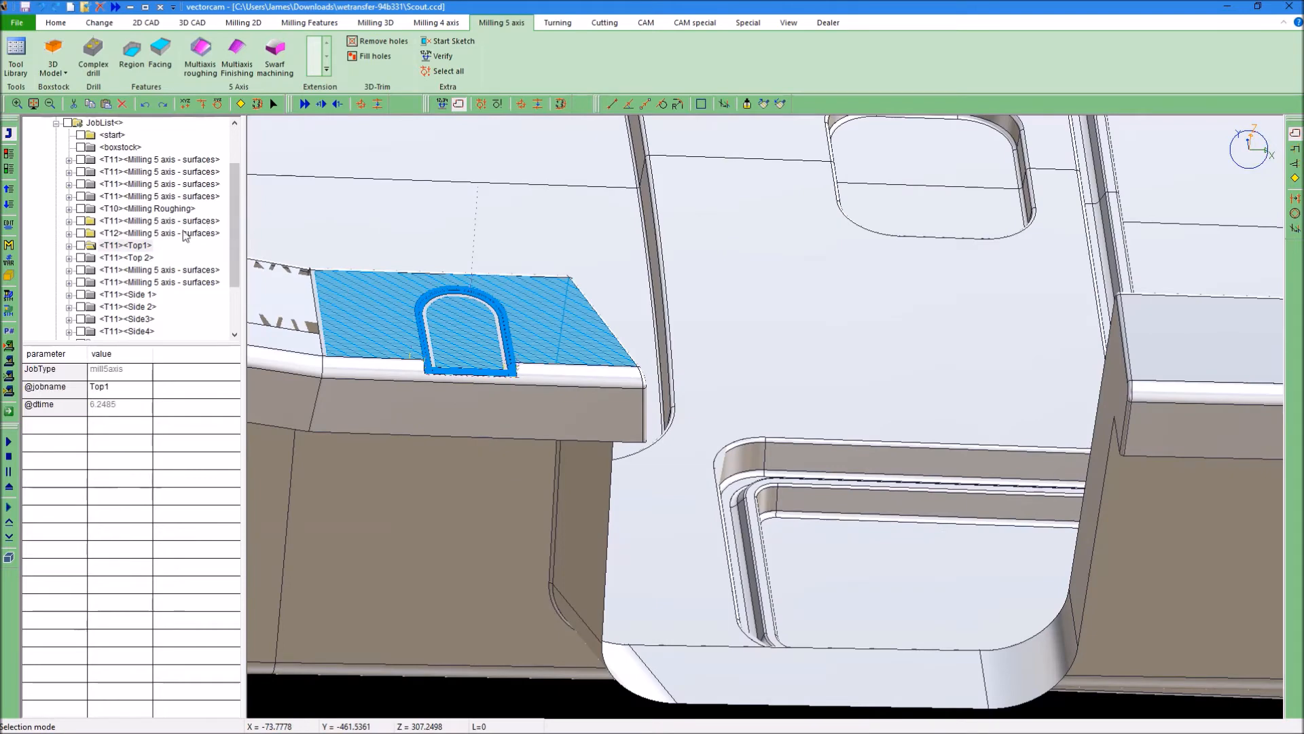
Step: Activate the T11 Top 2 job and check its toolpath on the face adjoining the Top1 area
left_click(129, 258)
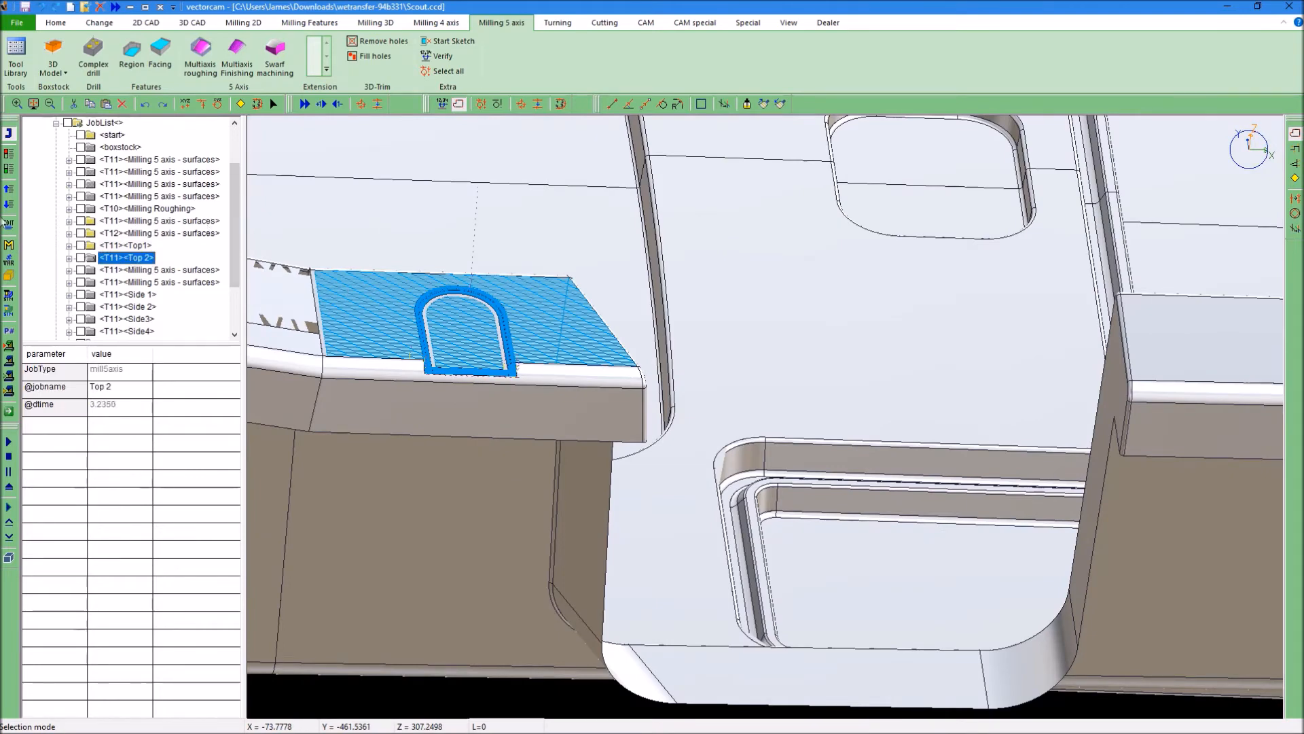
left_click(330, 344)
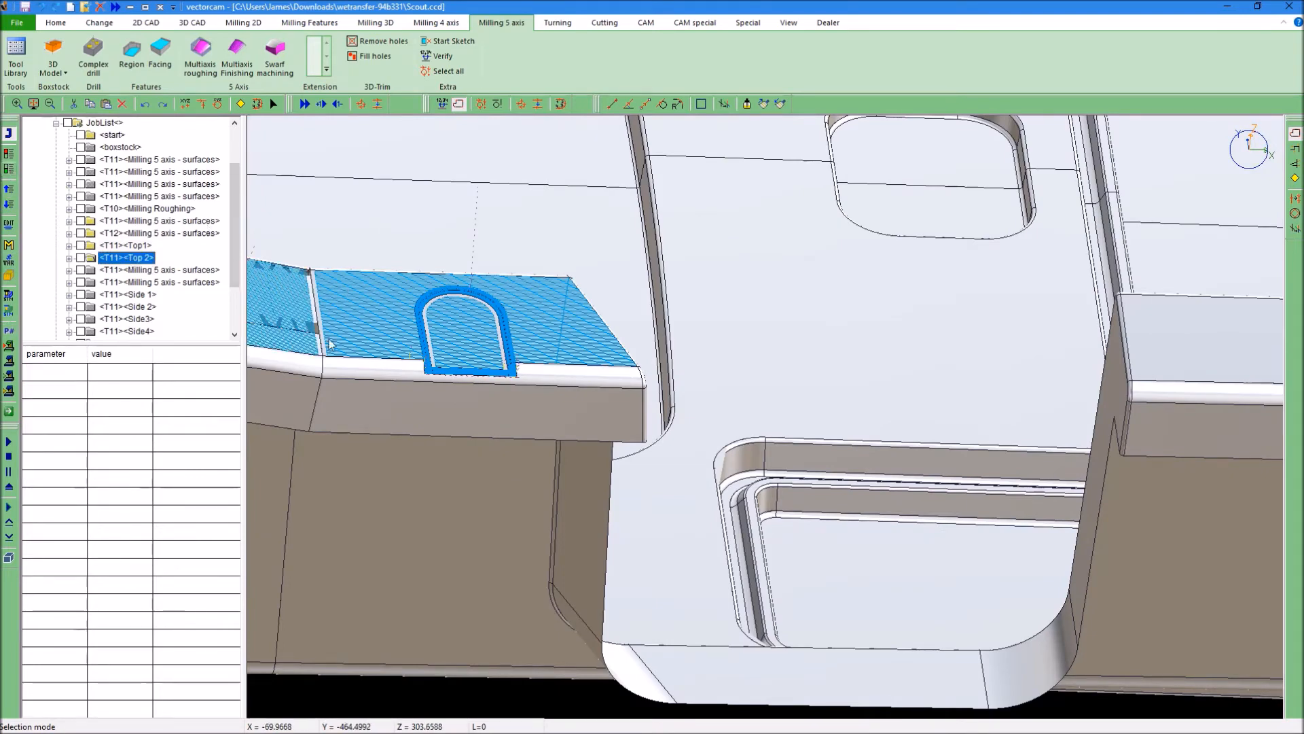
left_click(309, 319)
scroll(309, 319, "down", 3)
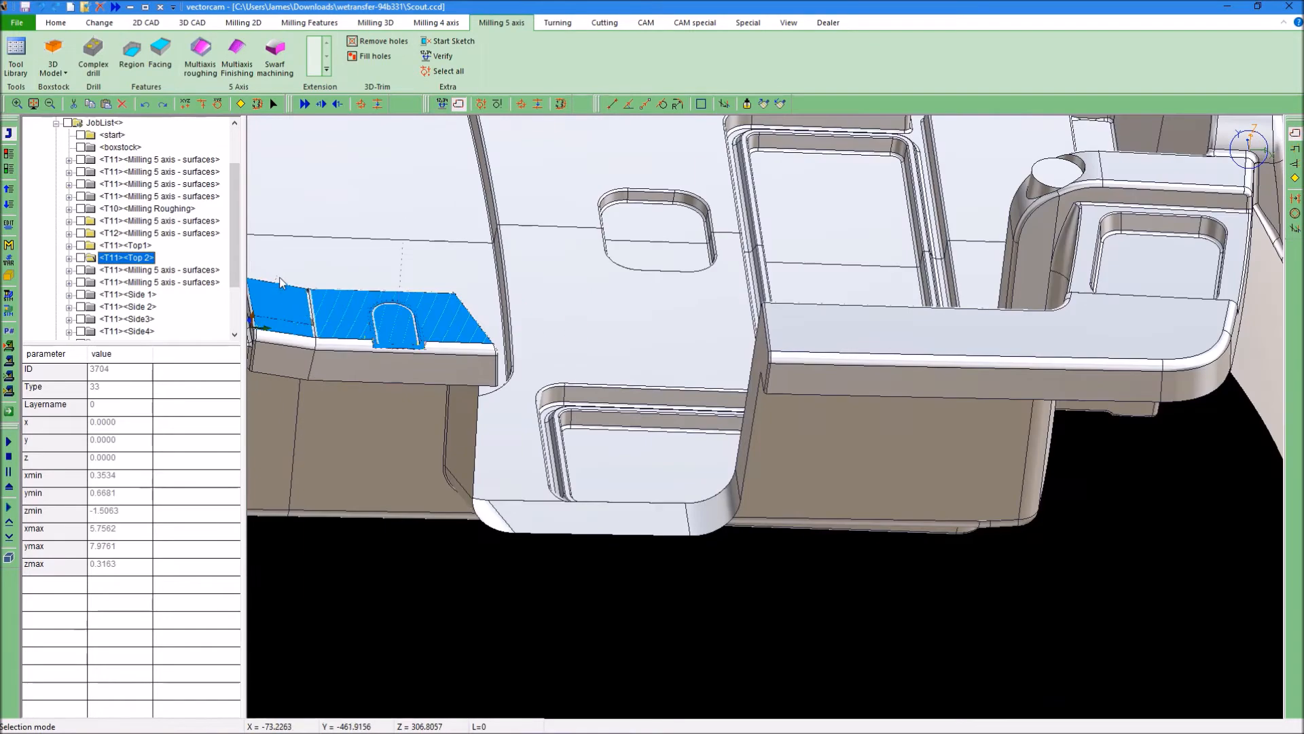
Step: Examine the combined toolpaths of the recess, Top1 and Top 2 jobs up close on the model
left_click(310, 298)
left_click(104, 123)
left_click(352, 337)
left_click(503, 623)
key("Right")
key("Left")
key("Left")
key("Left")
scroll(536, 282, "up", 5)
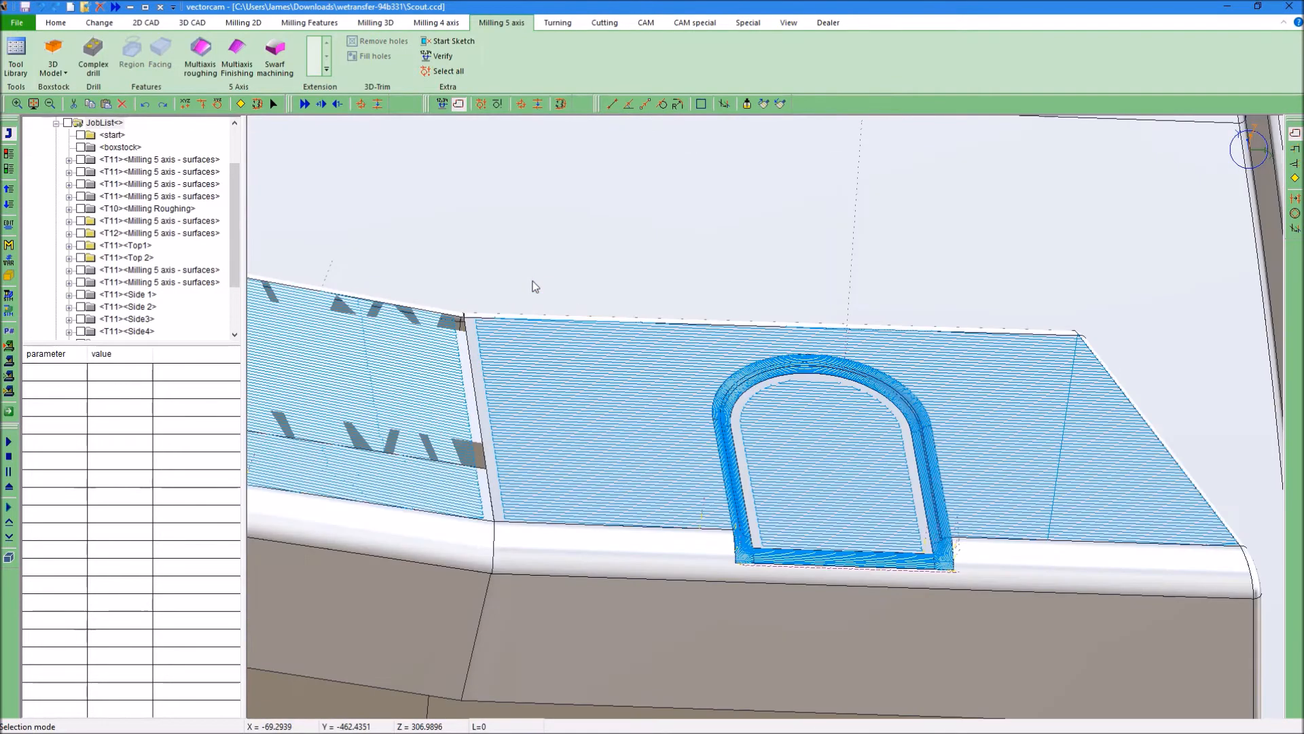
Step: Open the T11 Top 2 job's parameters and review the drive surfaces assigned to its geometry
key("Left")
key("Left")
scroll(461, 337, "up", 2)
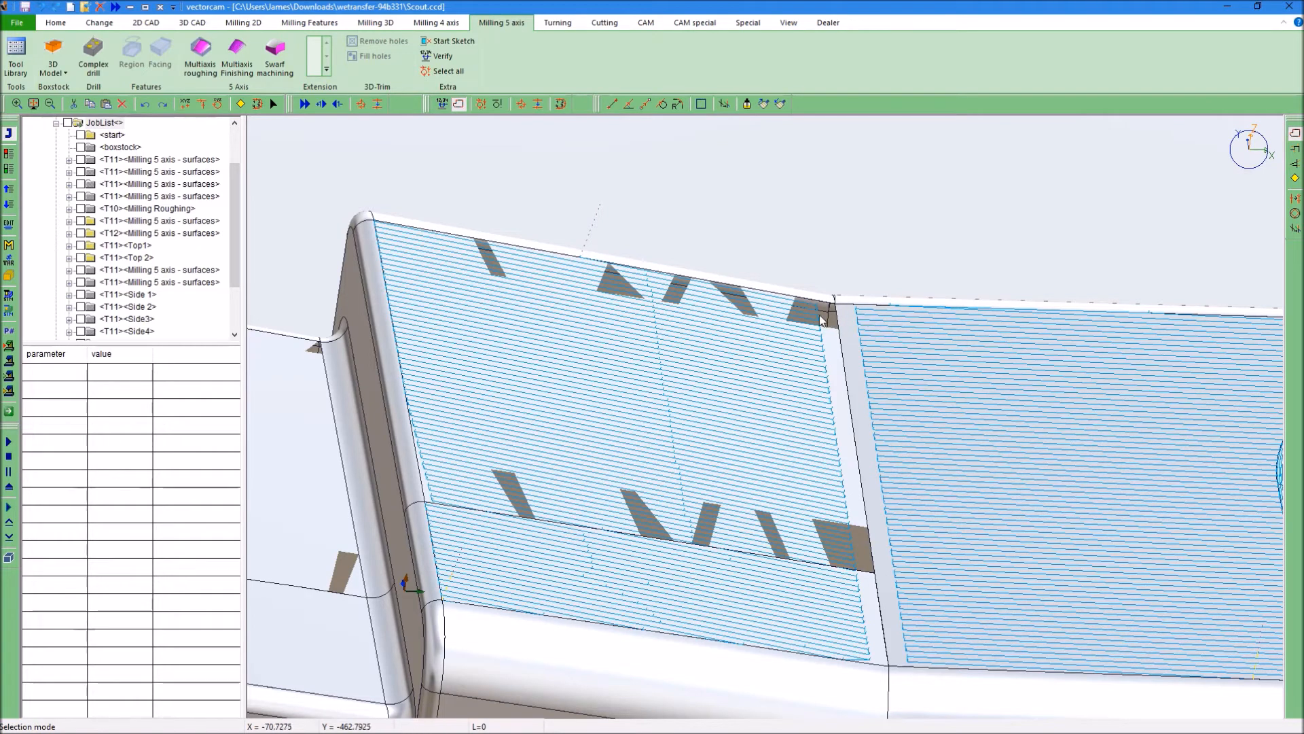
left_click(143, 258)
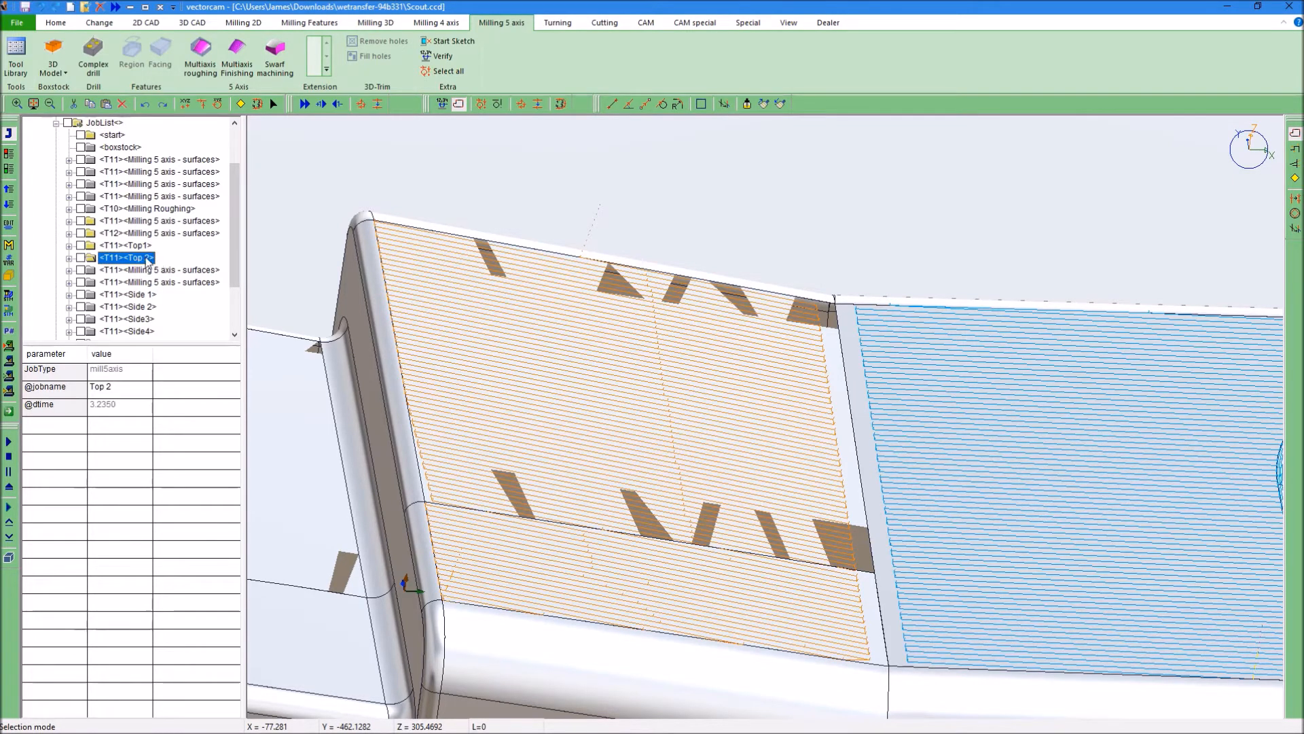
right_click(147, 261)
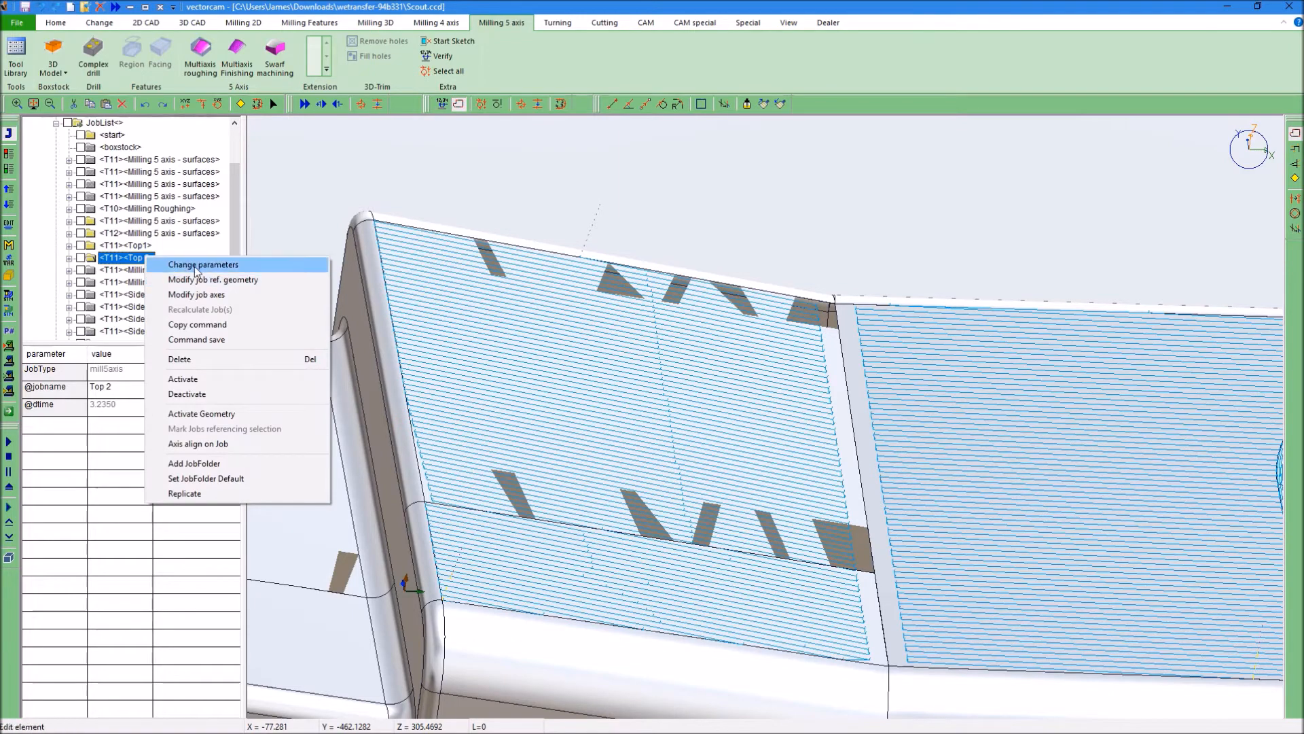
left_click(197, 265)
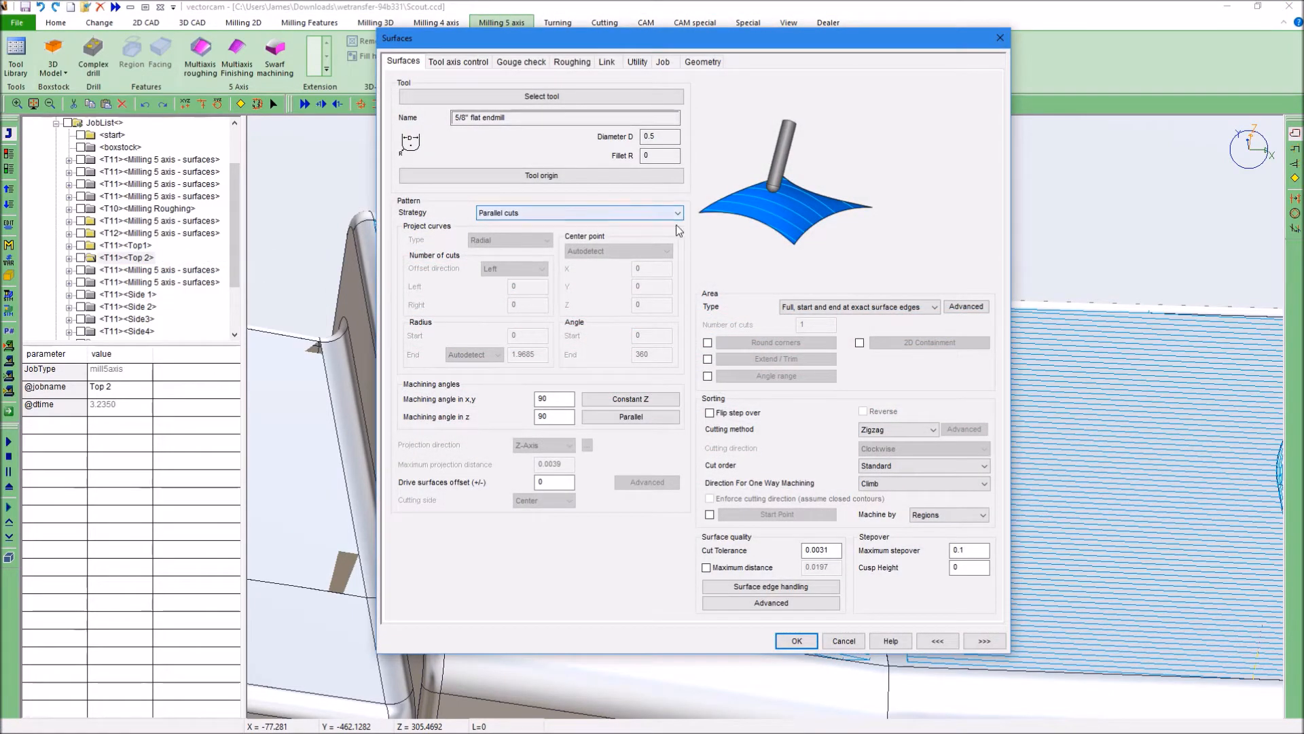
left_click(703, 61)
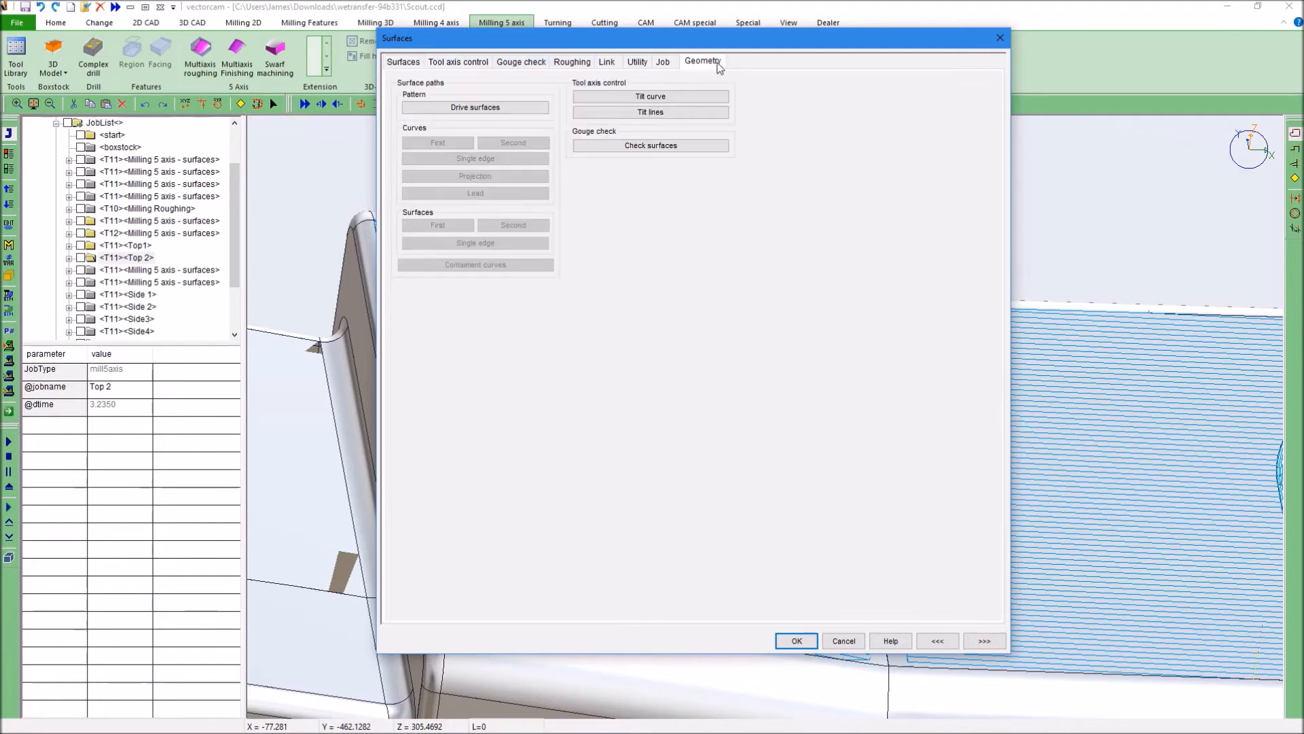
left_click(476, 107)
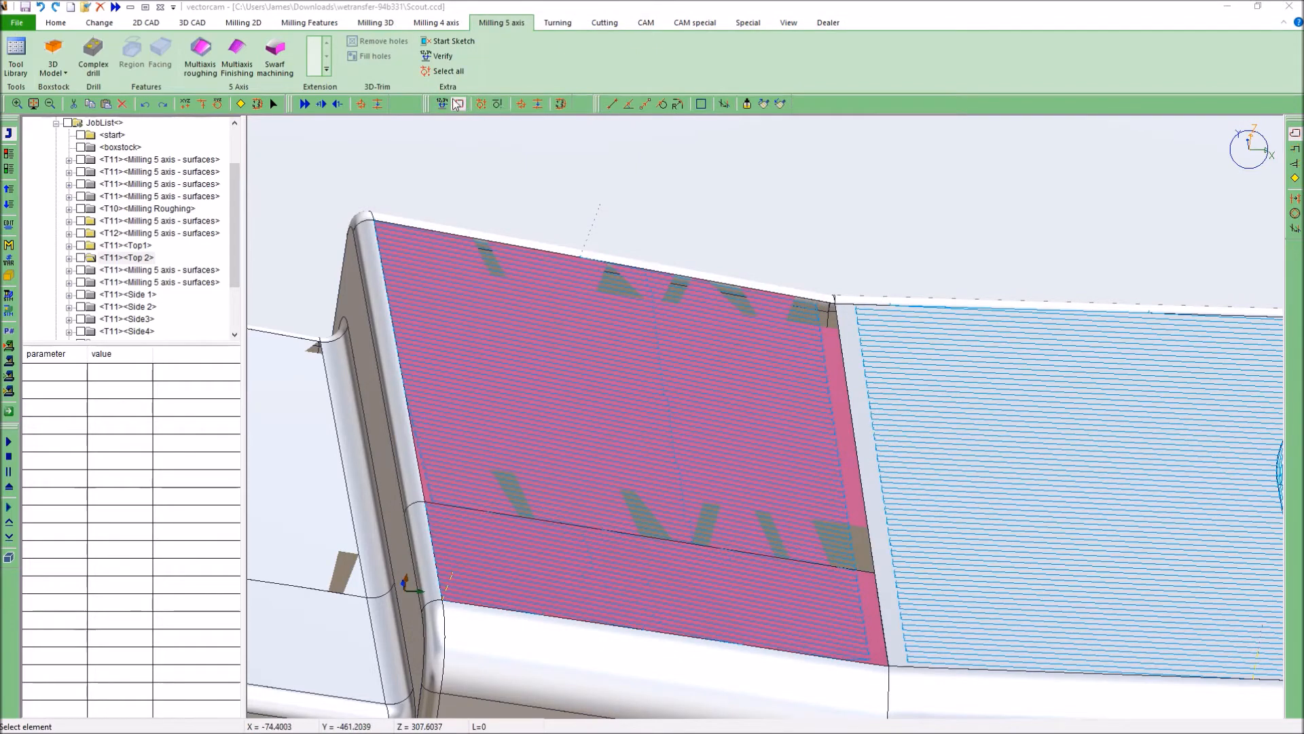
left_click(708, 489)
right_click(321, 254)
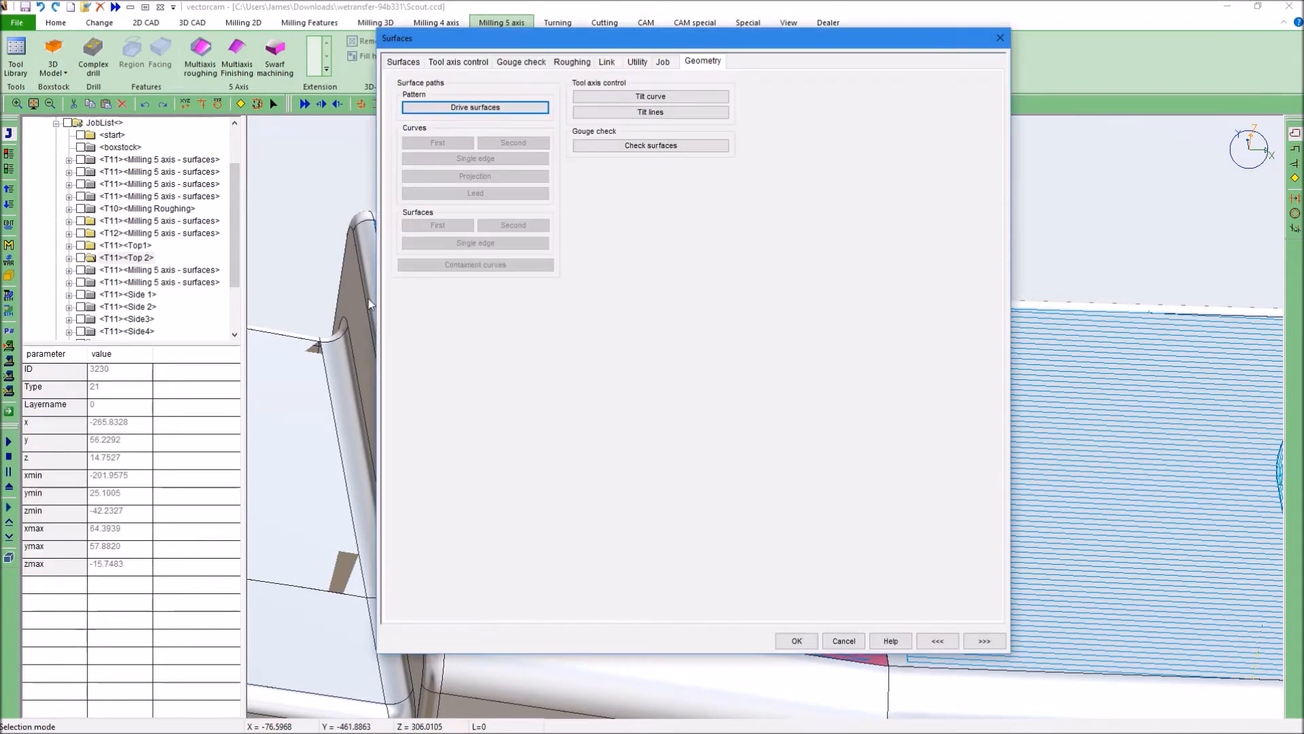
Step: Review the Top 2 job's gouge check surfaces on the model and cancel out of its parameters
left_click(693, 146)
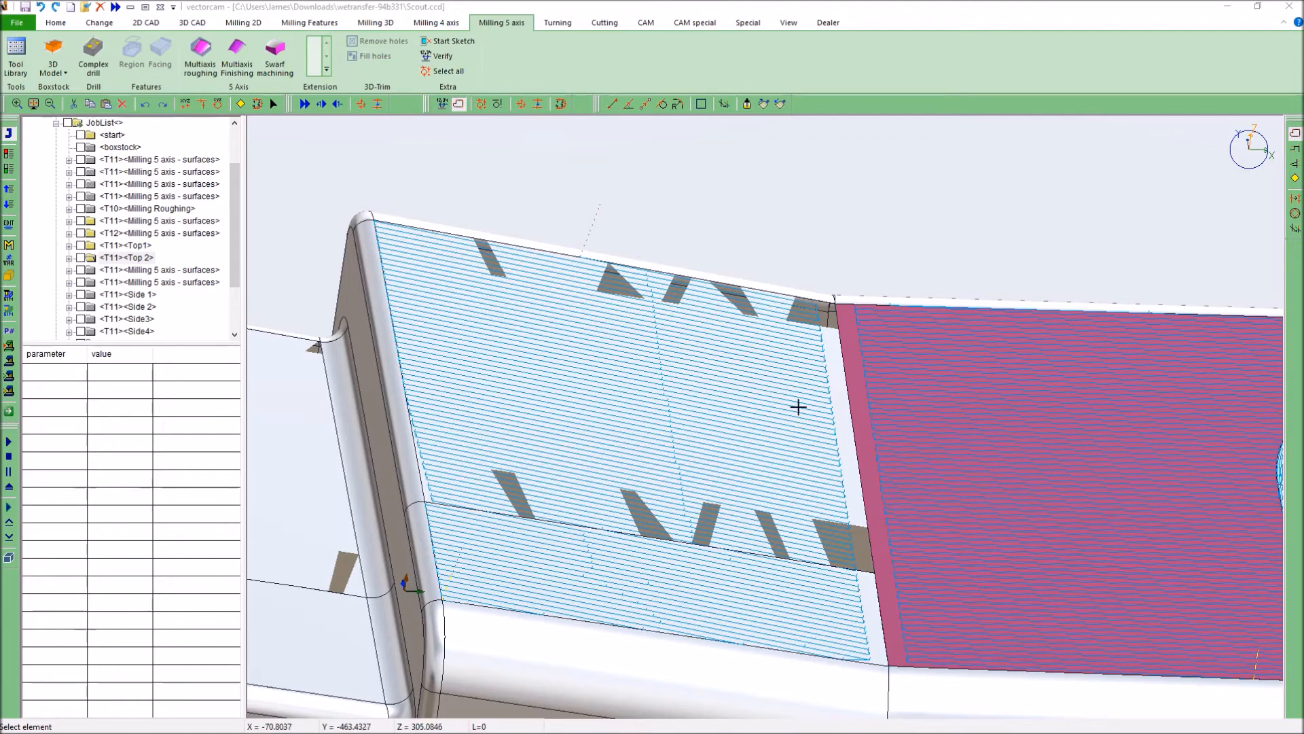
scroll(759, 347, "up", 1)
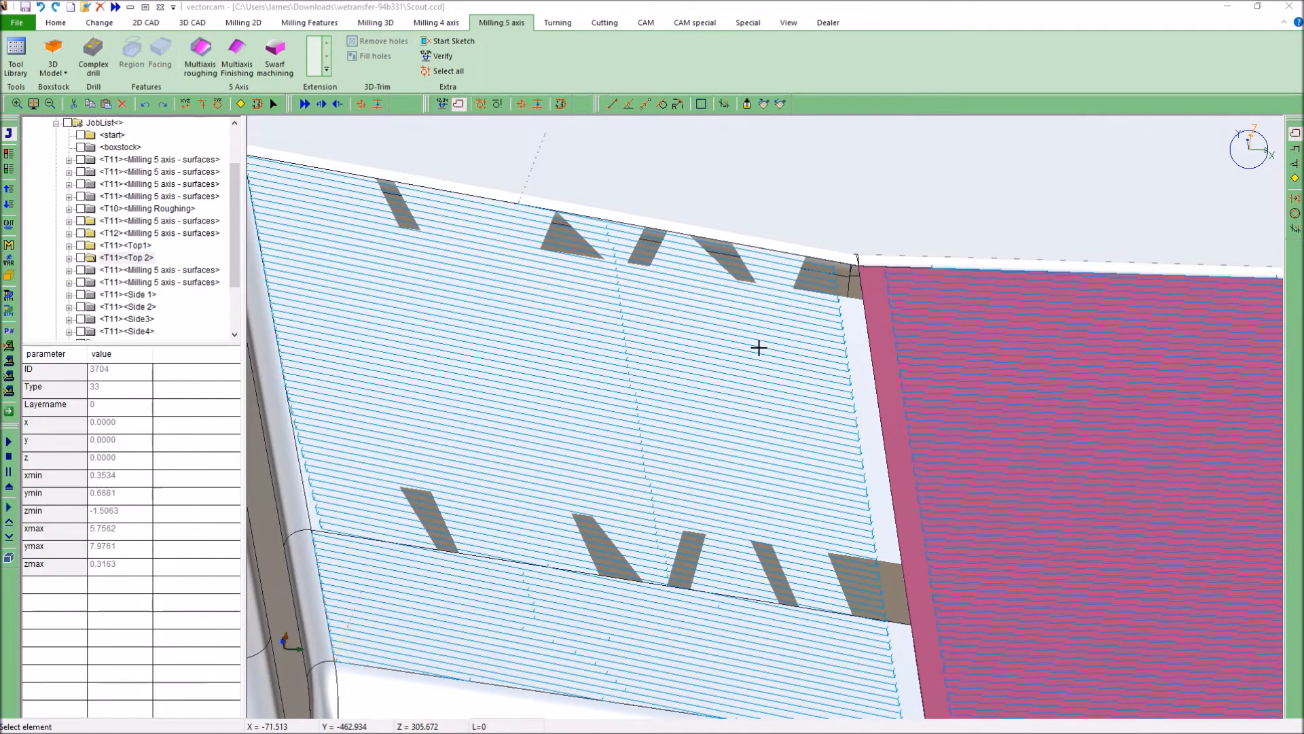
scroll(757, 349, "down", 2)
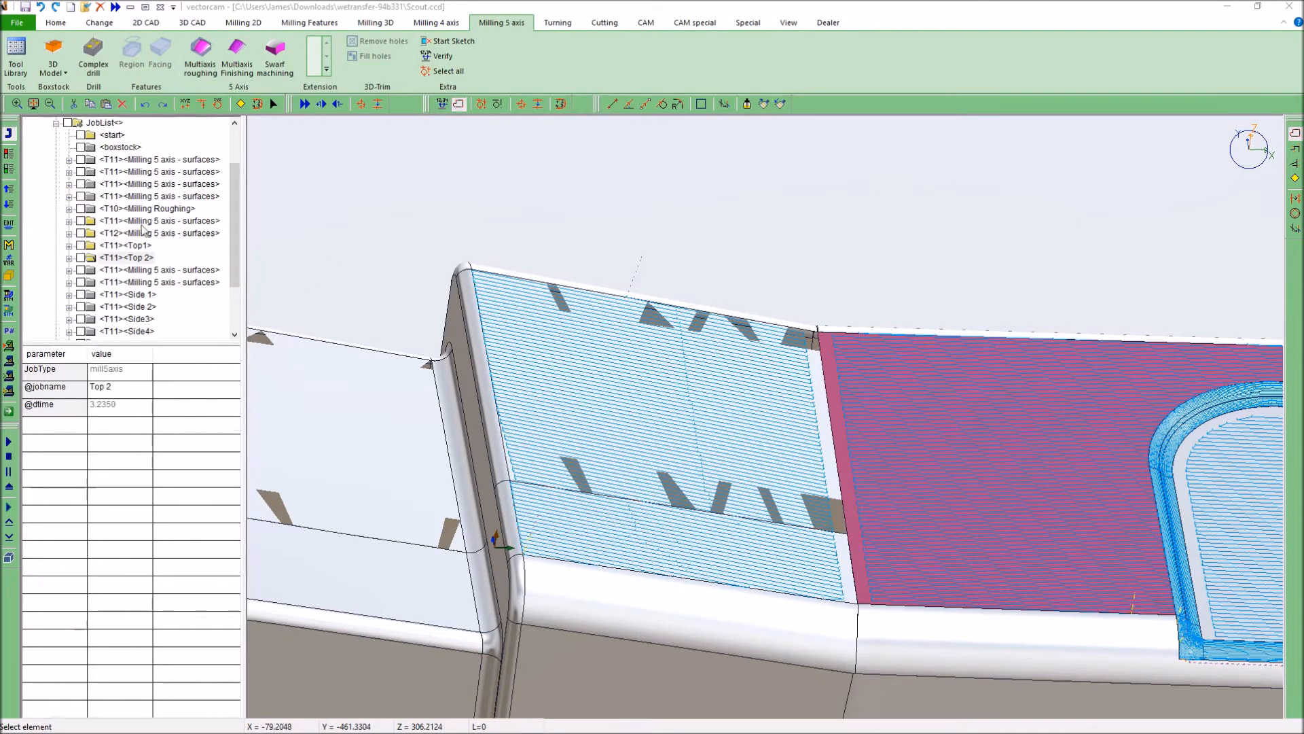
key("Escape")
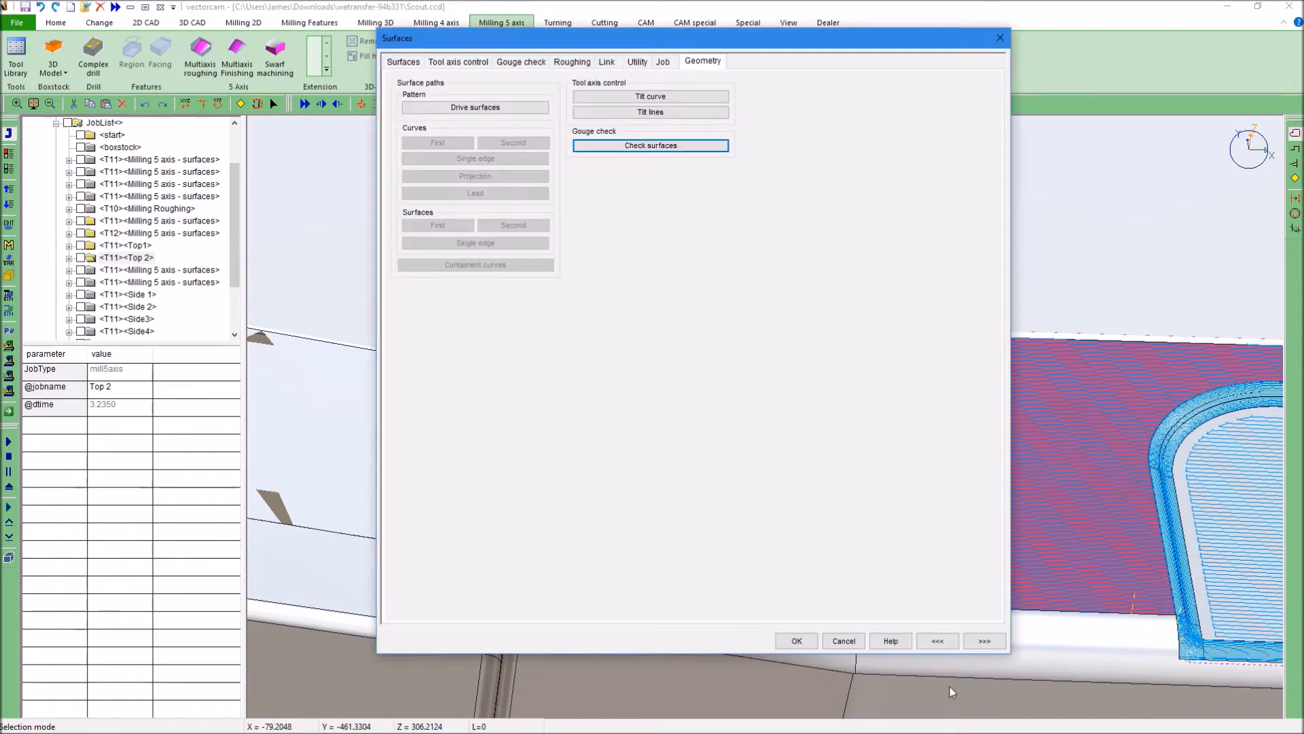
left_click(844, 641)
Step: Activate the two T11 5-axis surfaces jobs directly below Top 2, inspecting the toolpath on the stepped wall beside the Top 2 face
left_click(136, 272)
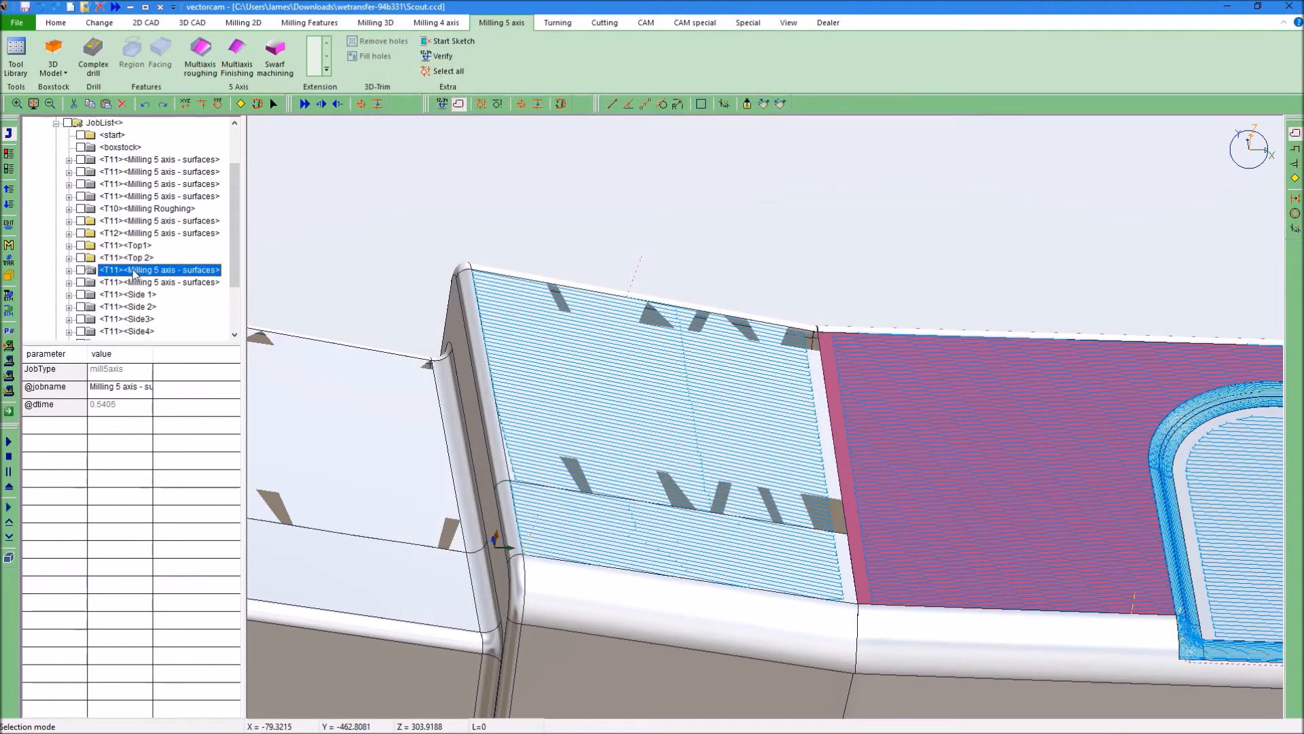
left_click(8, 171)
middle_click_drag(400, 495, 576, 471)
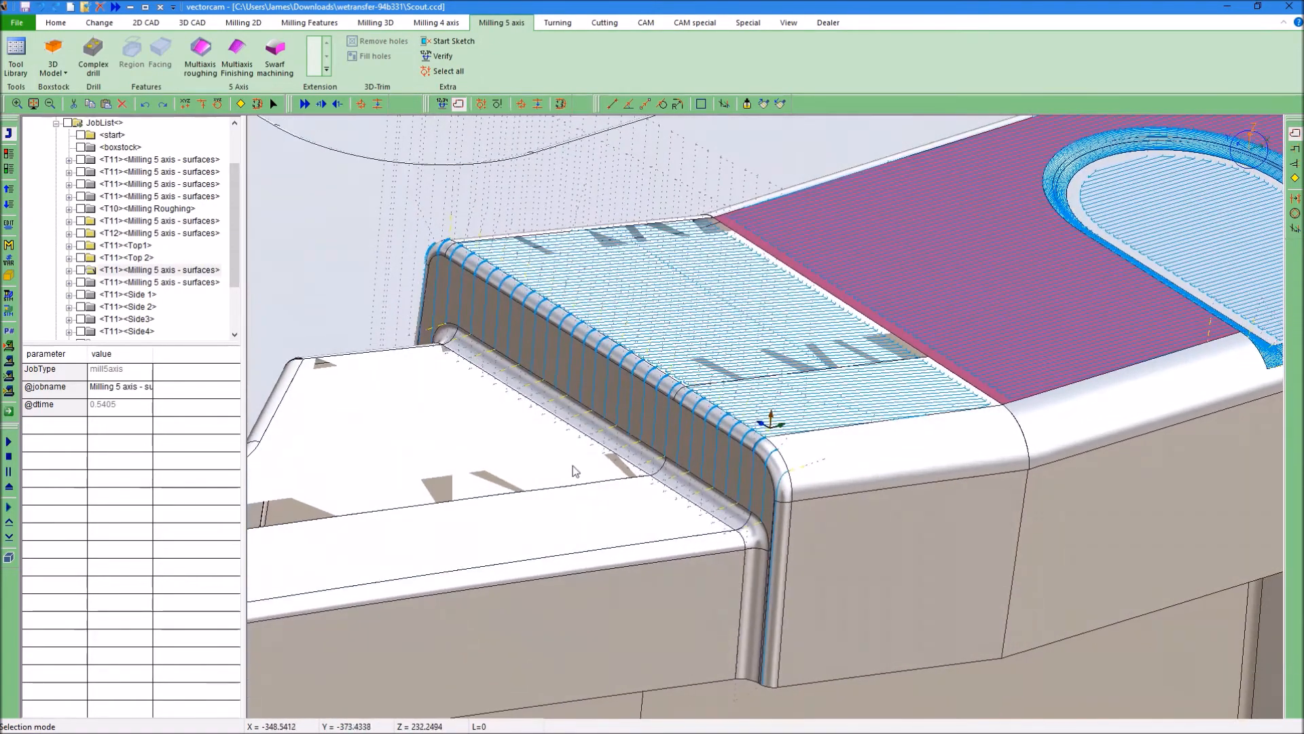
left_click(577, 430)
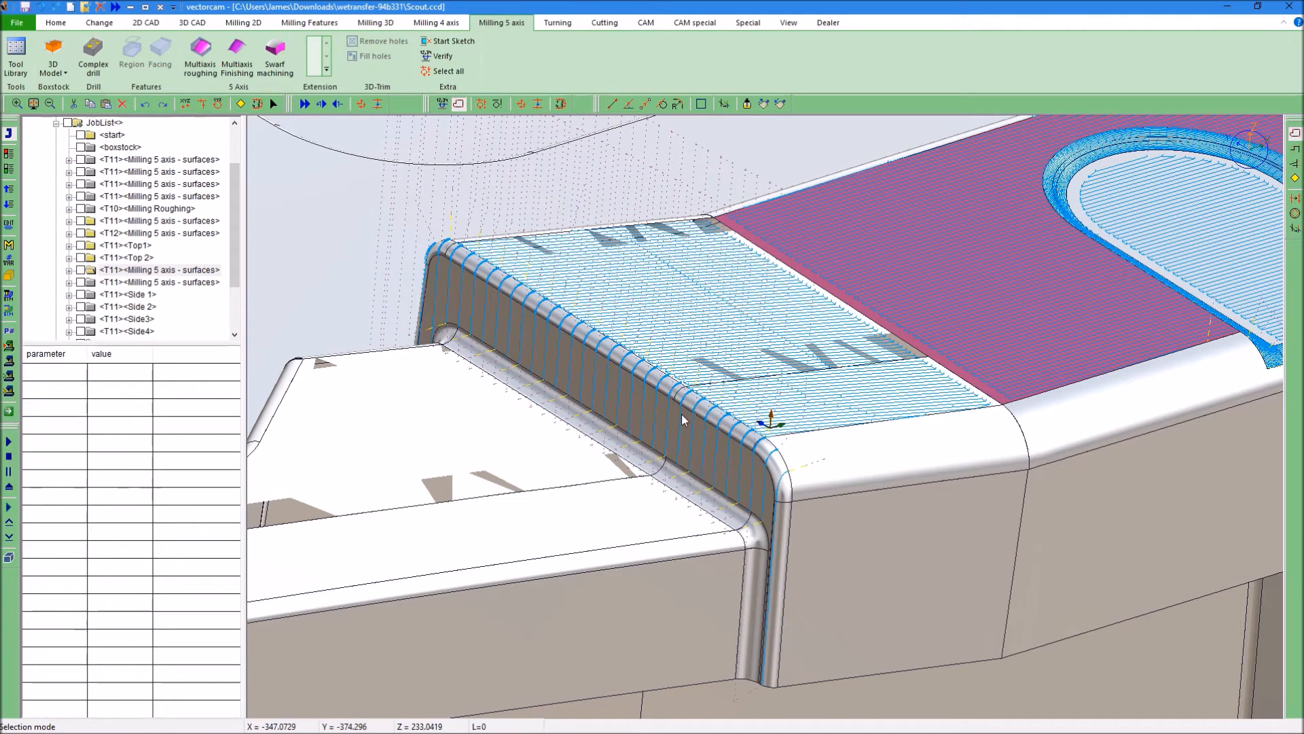
left_click(131, 284)
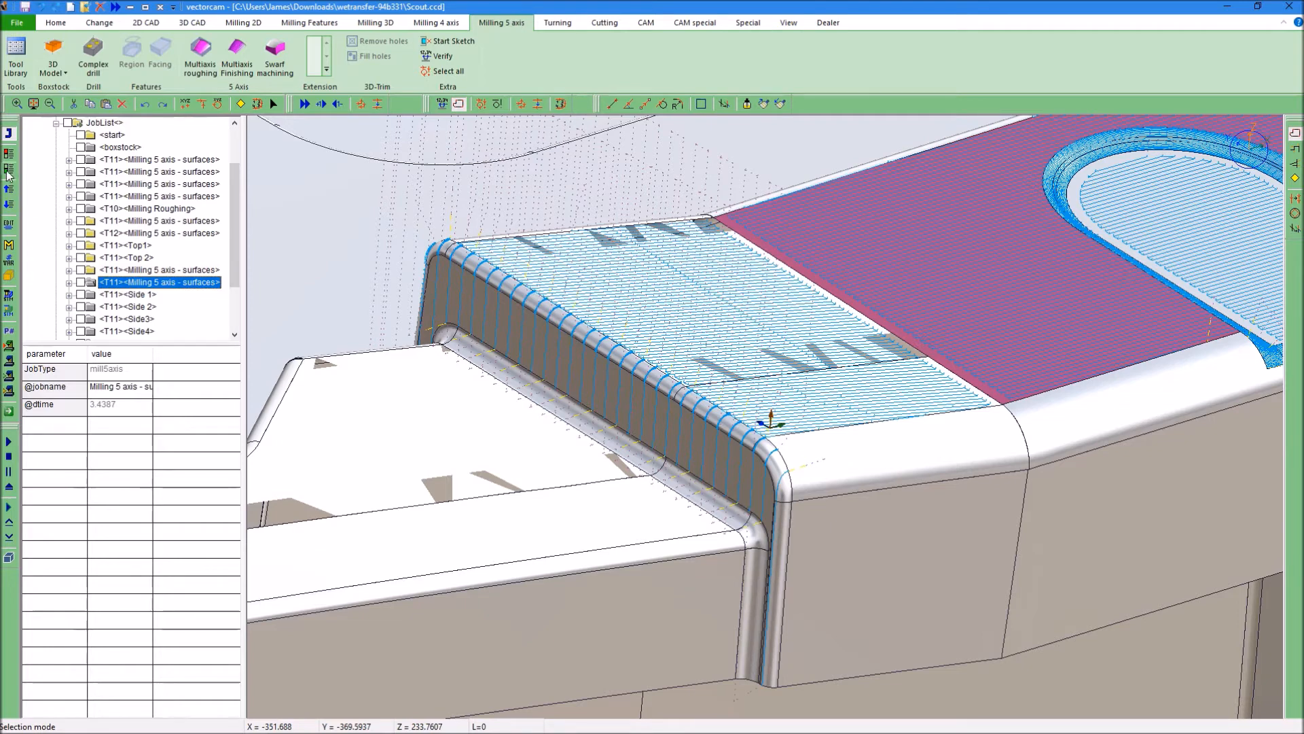
Step: Activate the T11 Side 1 job and inspect its toolpath over the rounded edge and side face adjoining Top1
left_click(142, 296)
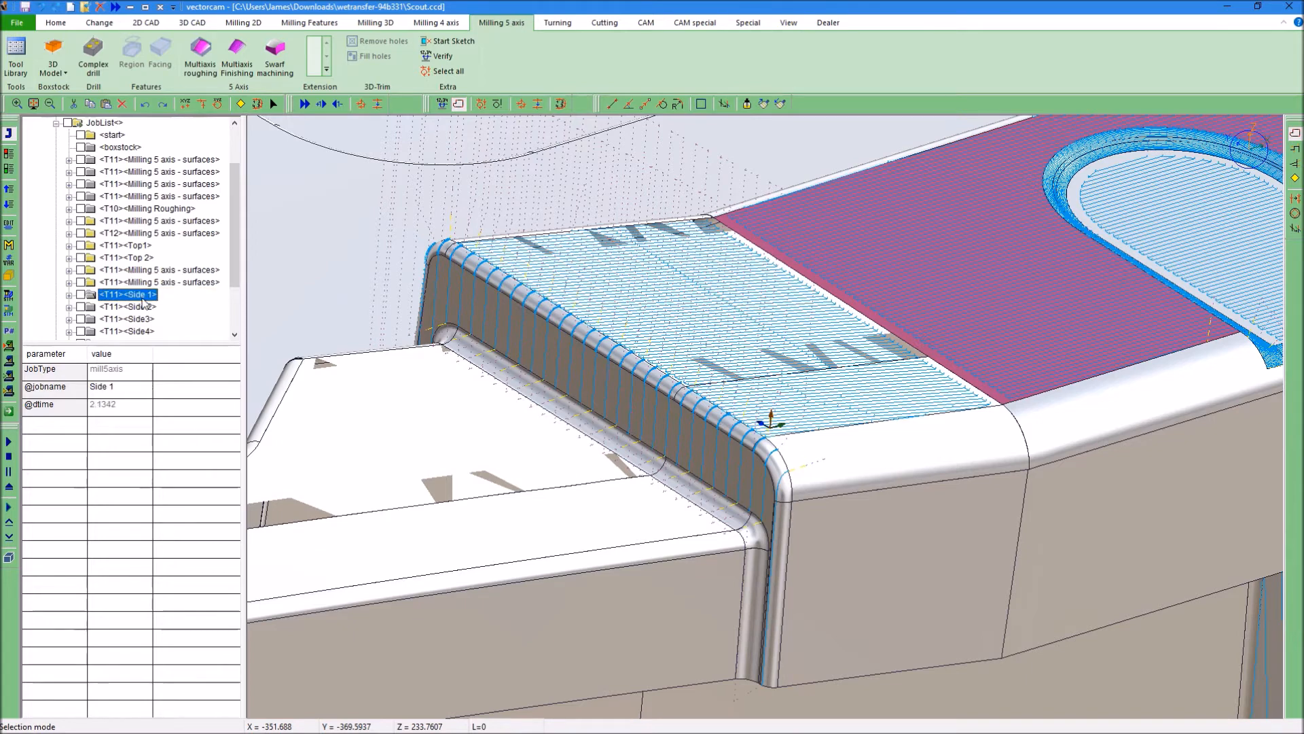
left_click(9, 171)
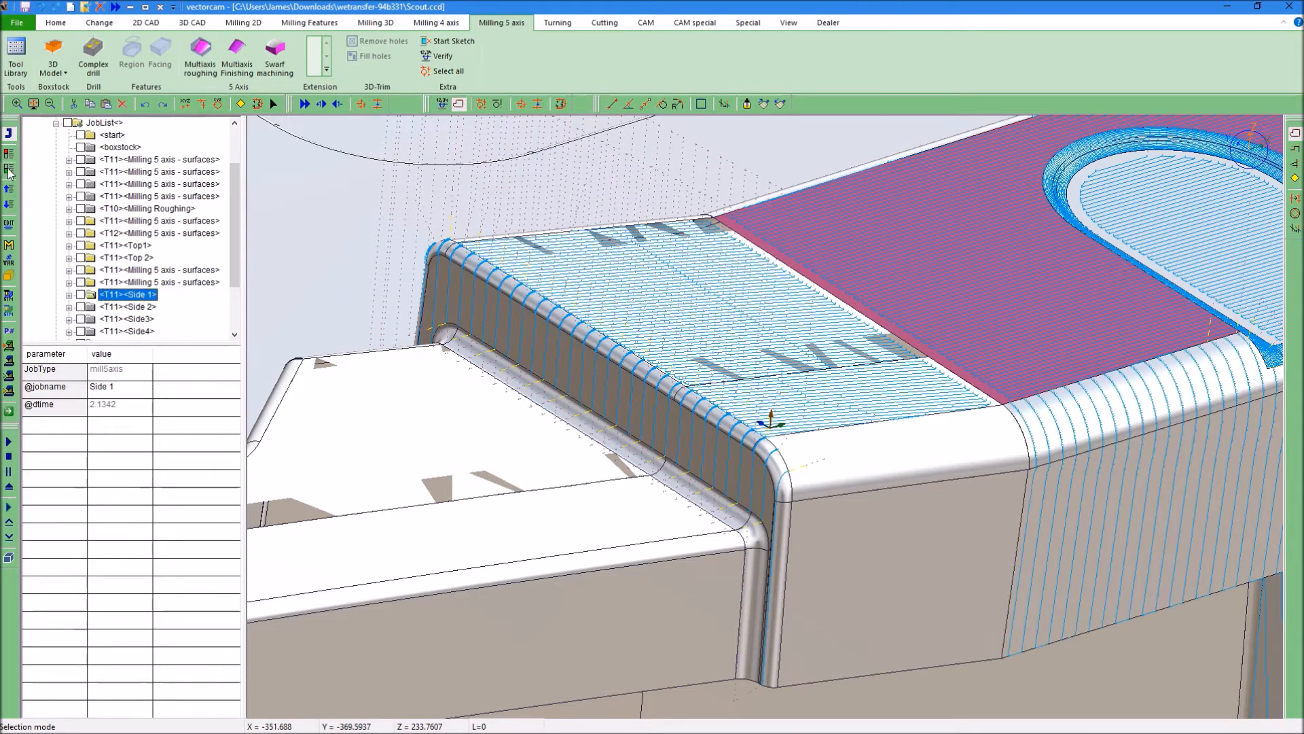
middle_click_drag(909, 475, 827, 419)
scroll(1157, 504, "up", 1)
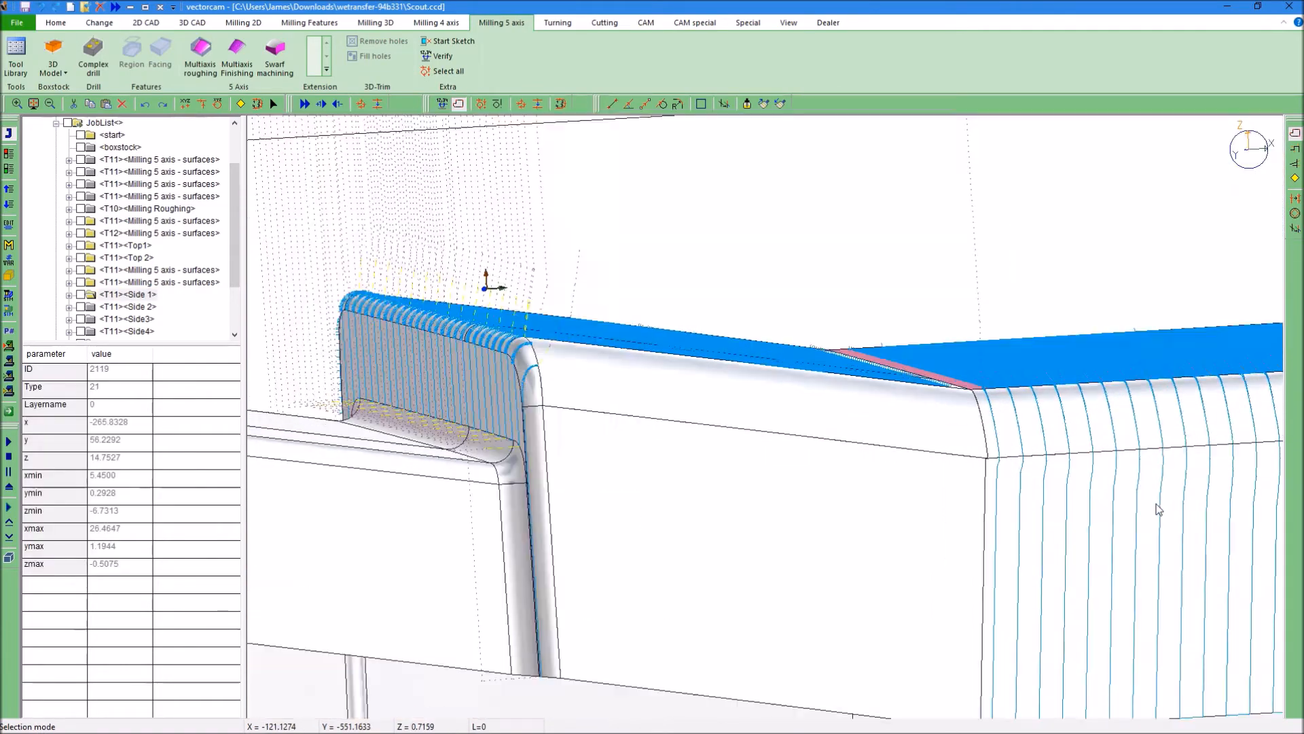
scroll(1157, 504, "down", 4)
scroll(1159, 510, "down", 1)
middle_click_drag(1148, 514, 748, 497)
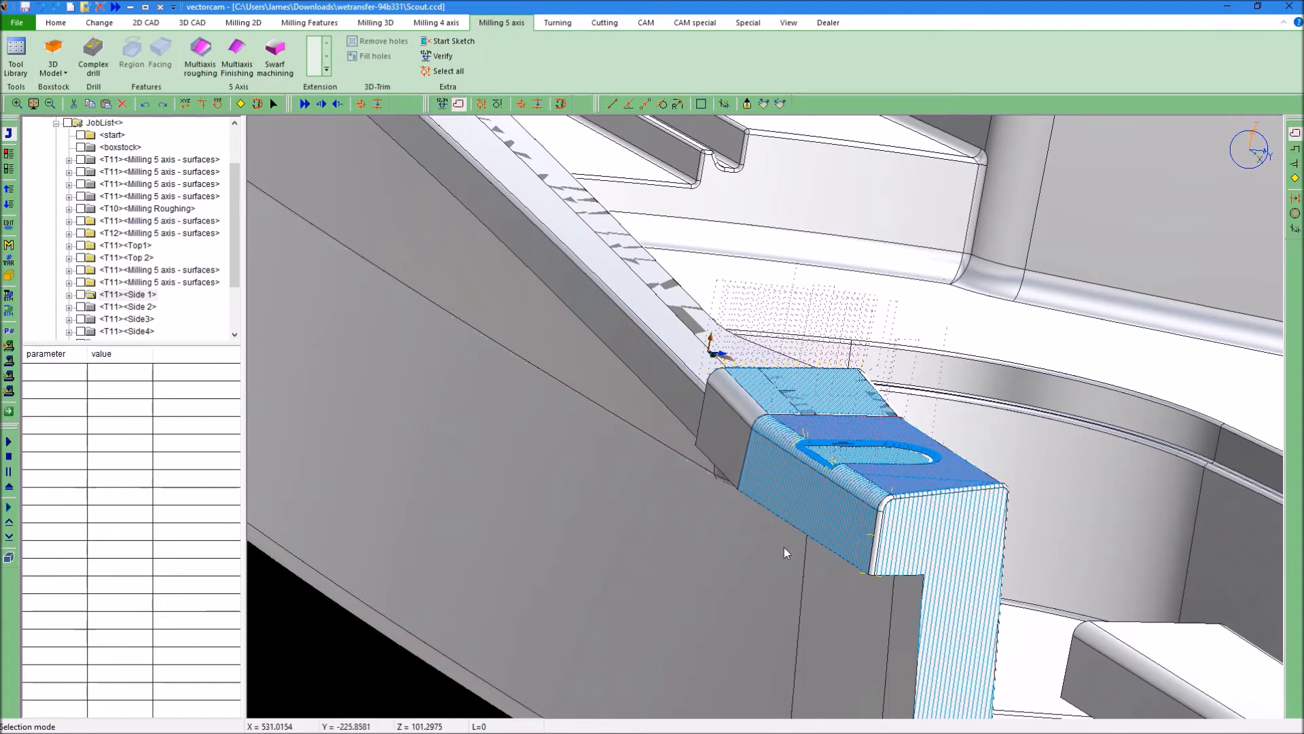
Step: Activate the T11 Side 2 job to show its toolpath on the side face next to the Side 1 area
mouse_move(811, 526)
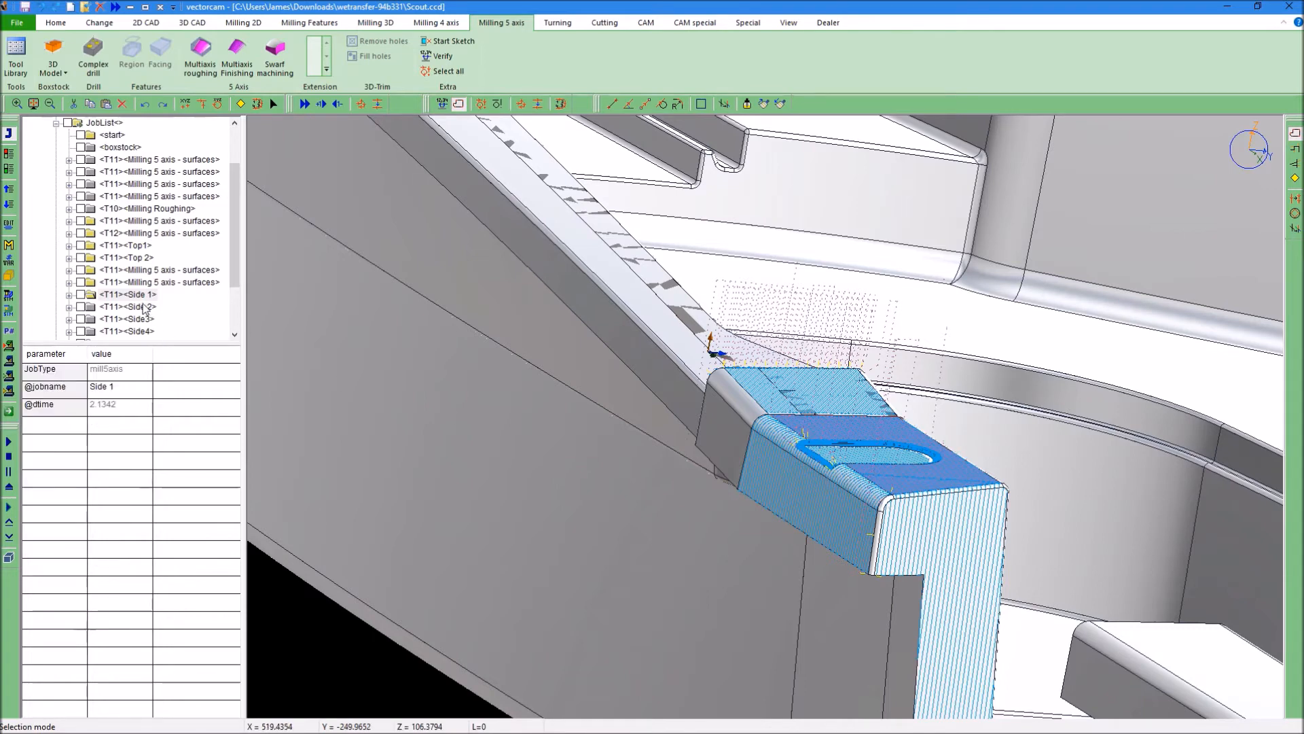
left_click(133, 307)
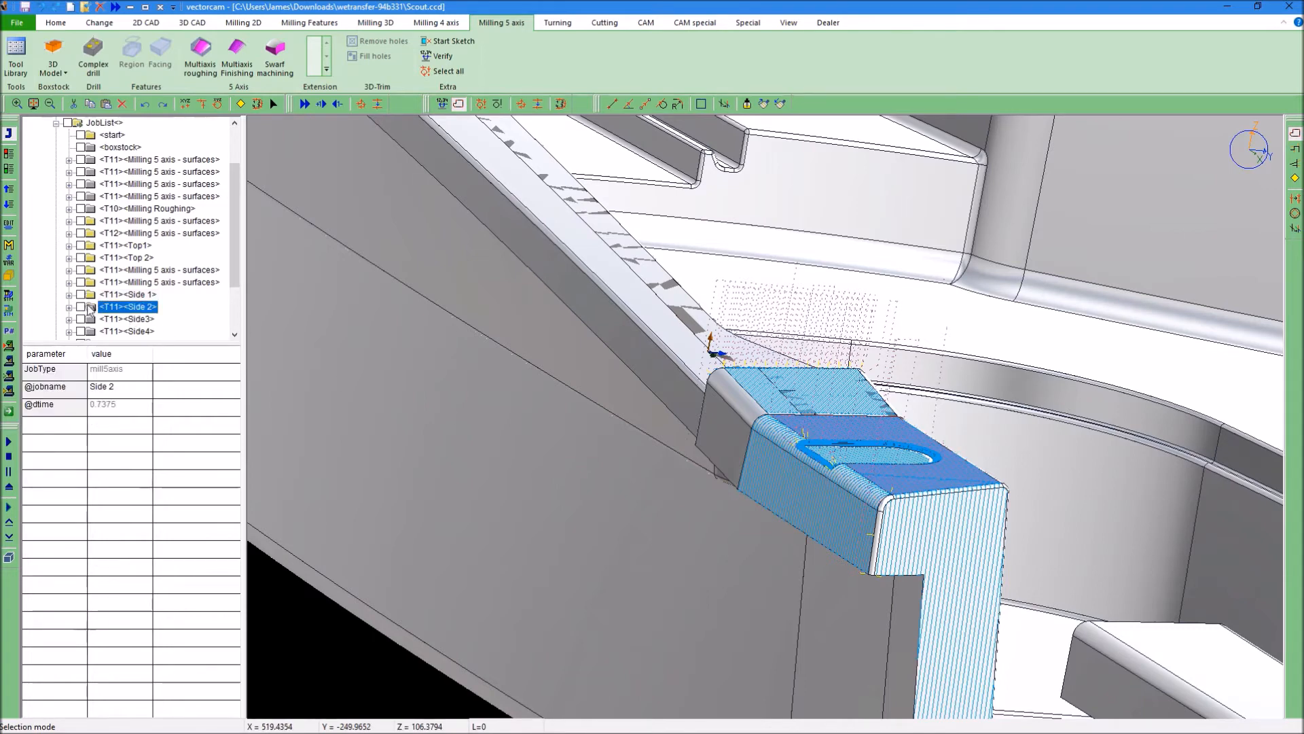
left_click(8, 171)
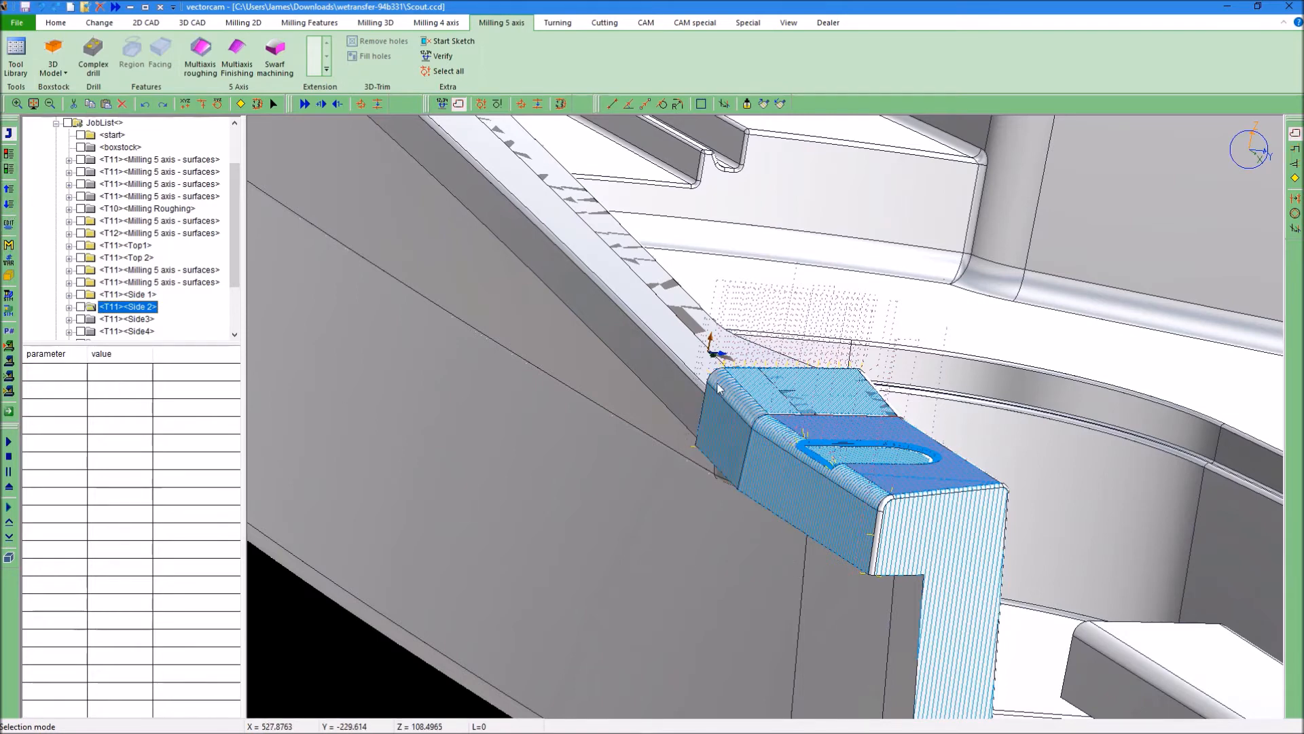
left_click(129, 310)
Step: Activate the T11 Side3 job and locate its toolpath on the opposite wall below the Top 2 face
left_click(113, 319)
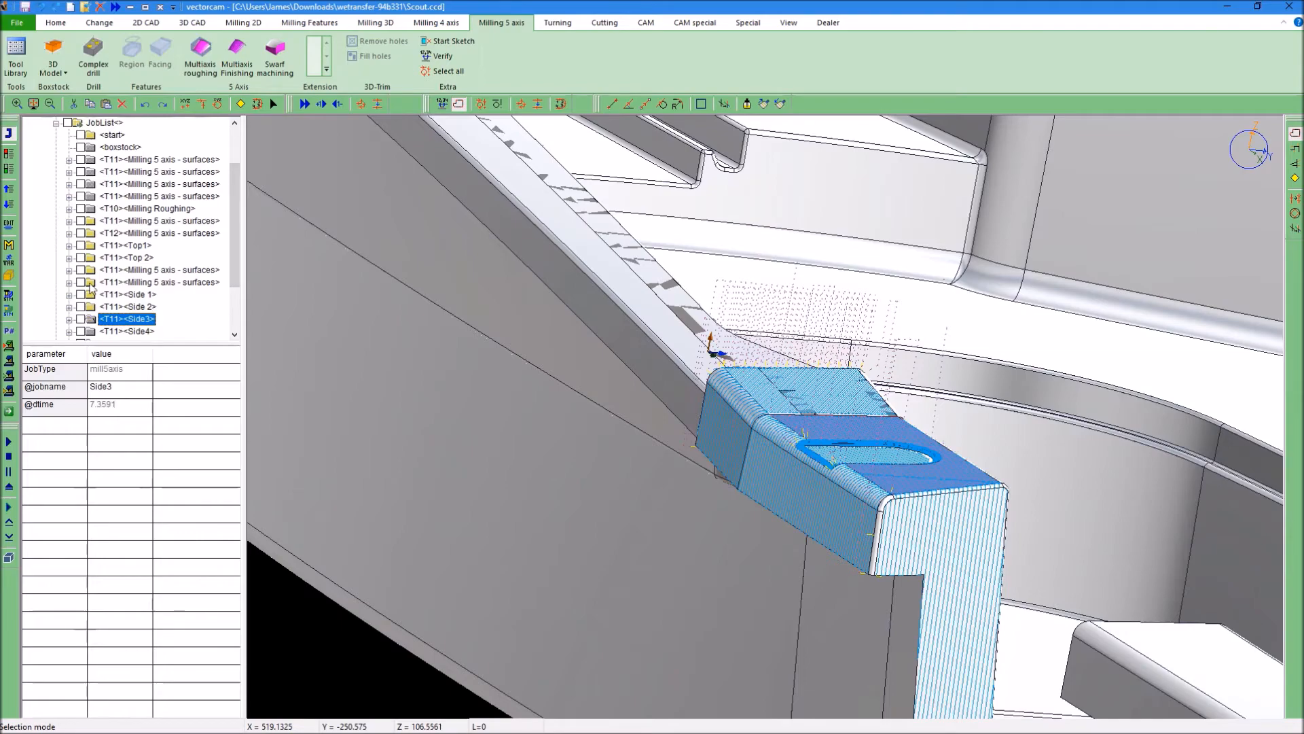
left_click(8, 170)
middle_click_drag(906, 473, 566, 423)
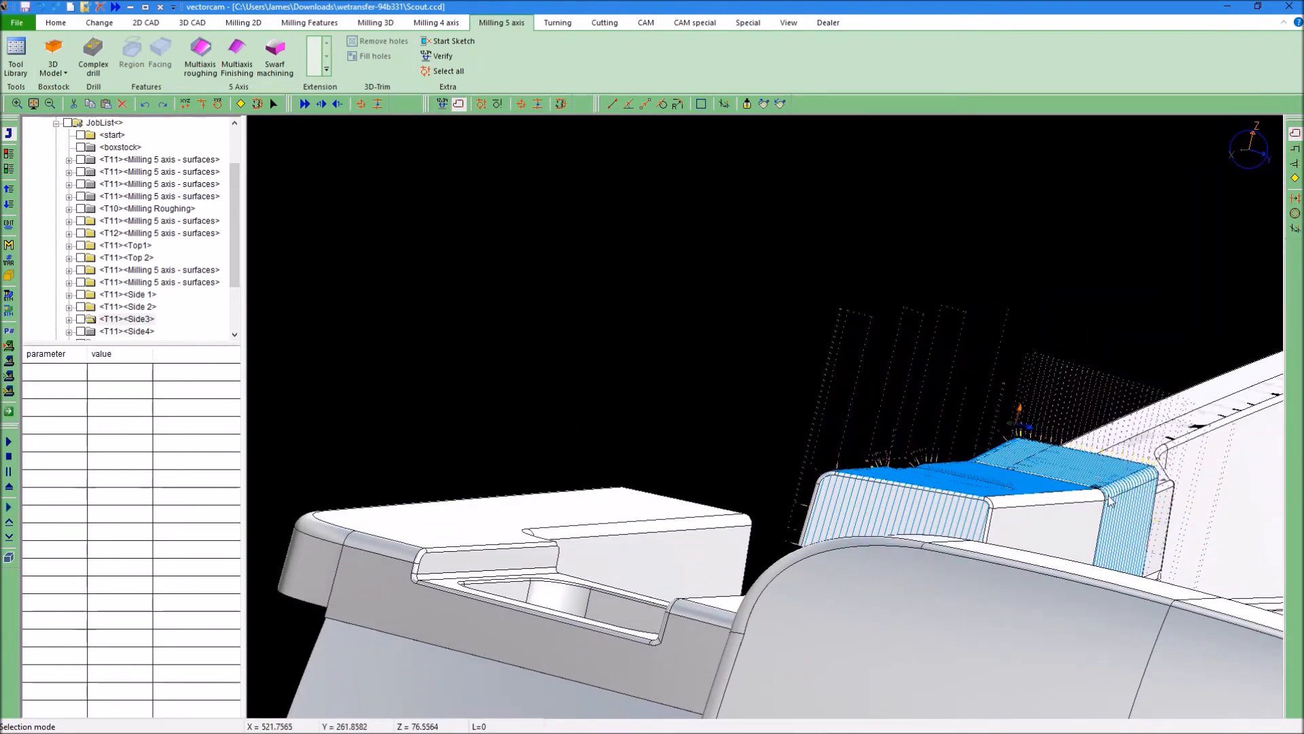
middle_click_drag(1110, 500, 927, 591)
scroll(1227, 477, "up", 2)
scroll(1227, 478, "down", 1)
middle_click_drag(1226, 477, 1012, 535)
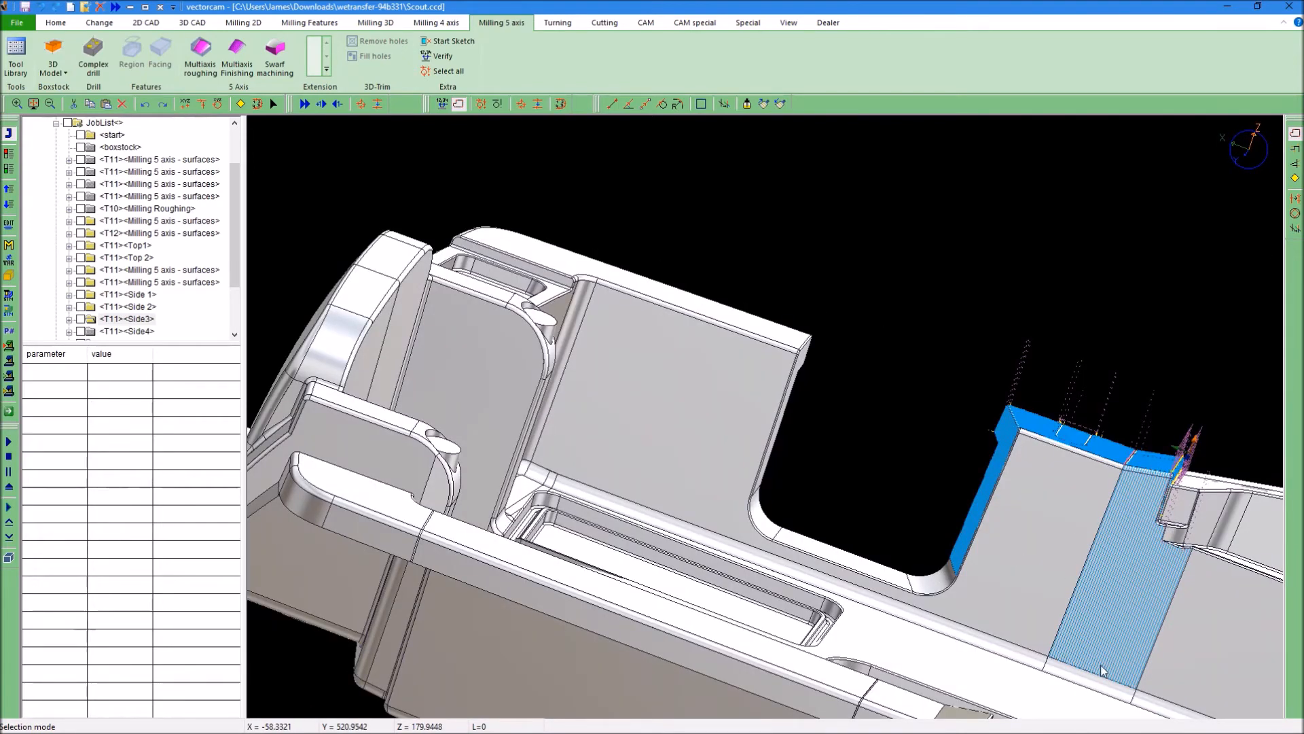
Step: Examine the Side3 toolpath's coverage along the wall and at its lower edge near the floor
middle_click_drag(1088, 647, 1088, 670)
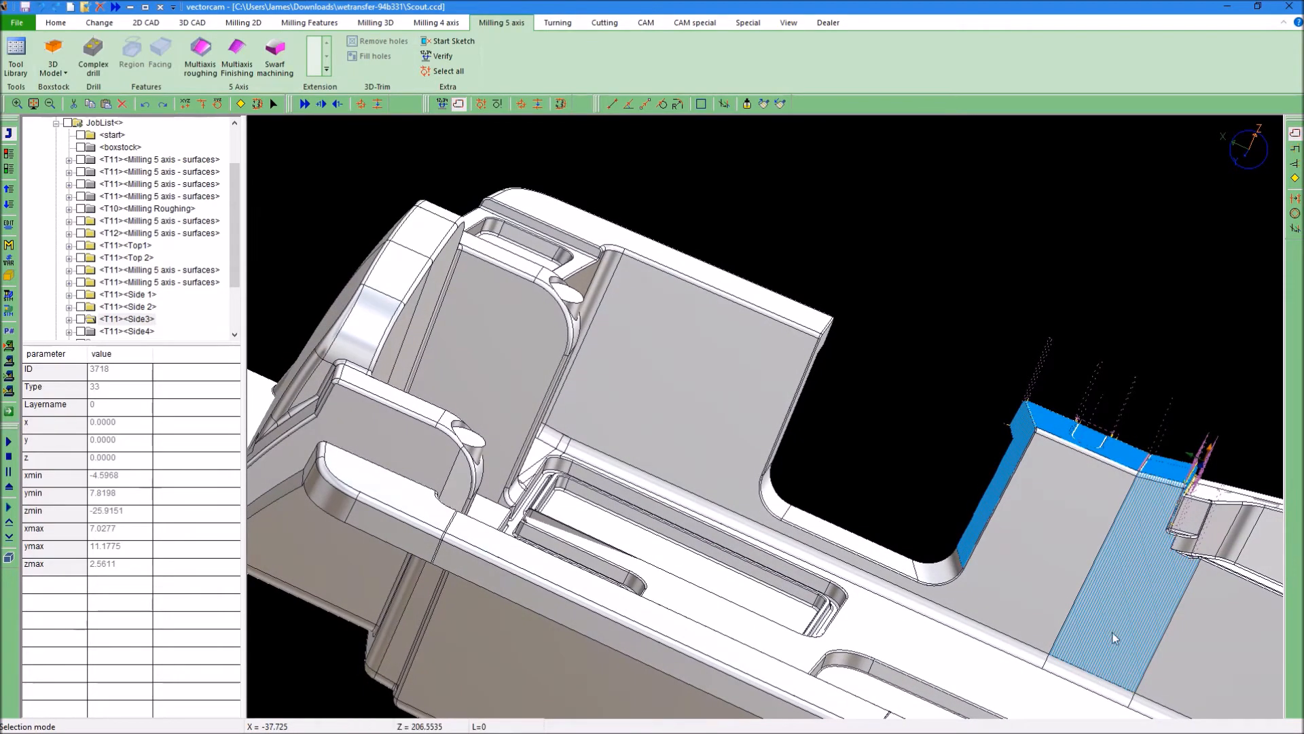
middle_click_drag(1106, 691, 1109, 709)
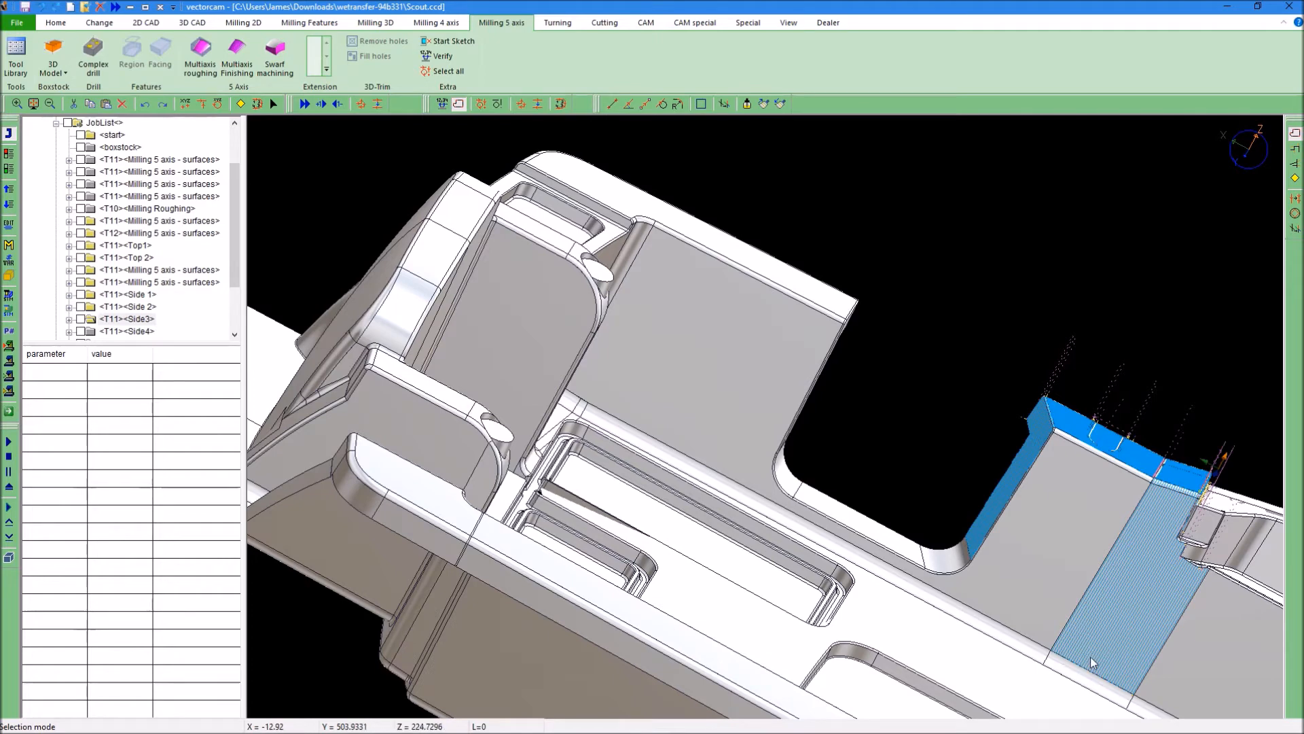
left_click(1137, 686)
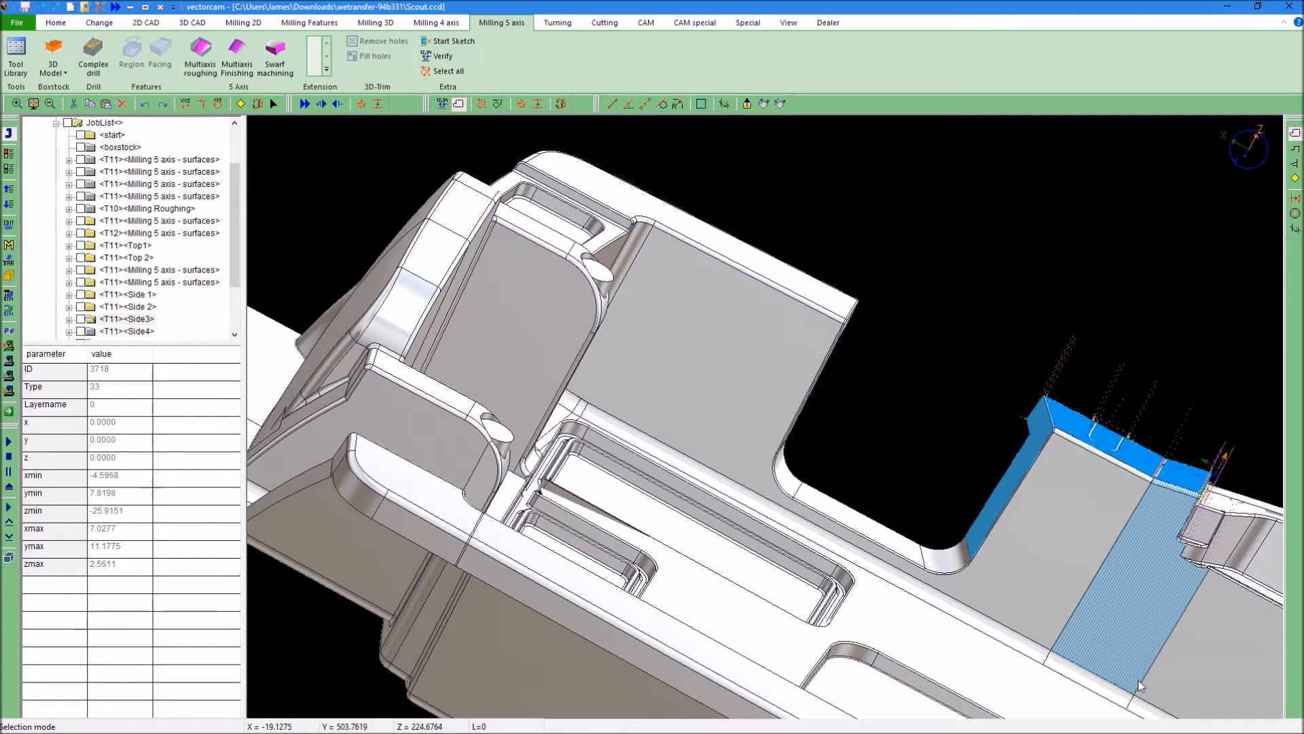
left_click(1137, 675)
left_click(1144, 674)
left_click(1143, 671)
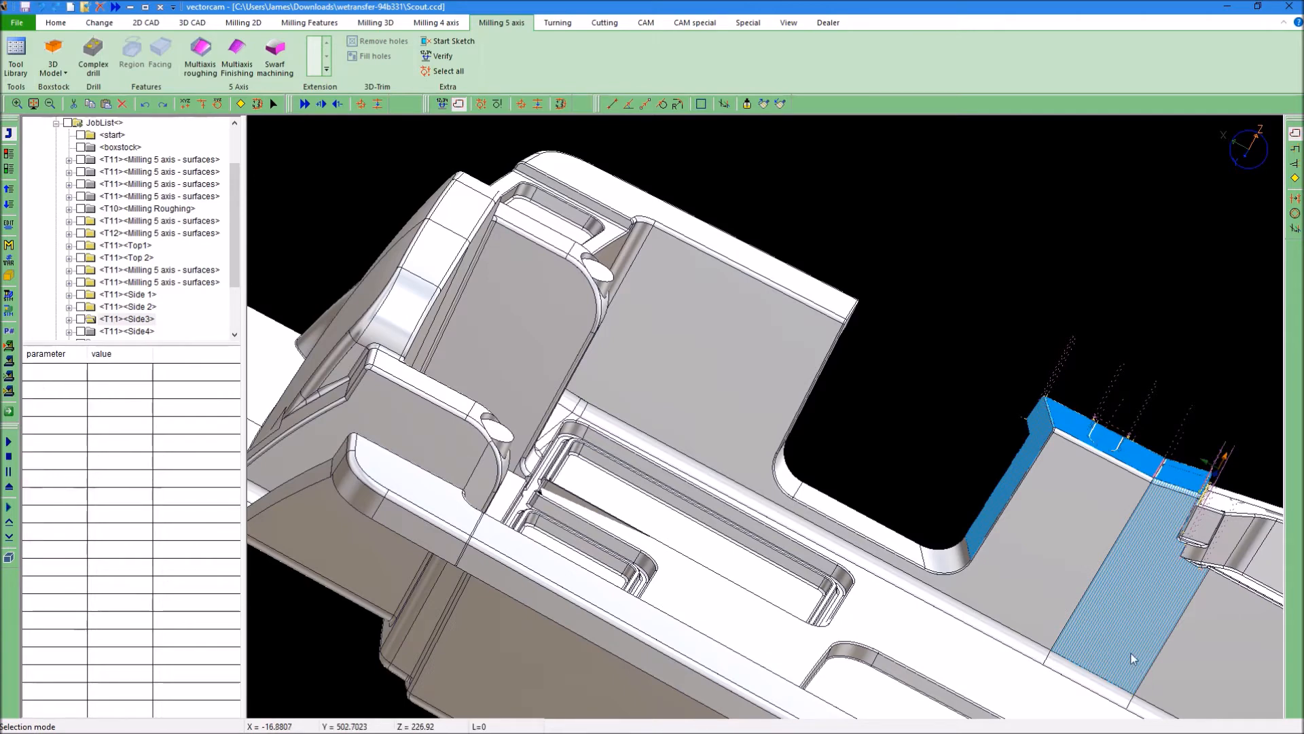
left_click(1040, 622)
middle_click_drag(864, 489, 877, 536)
middle_click_drag(1175, 606, 523, 293)
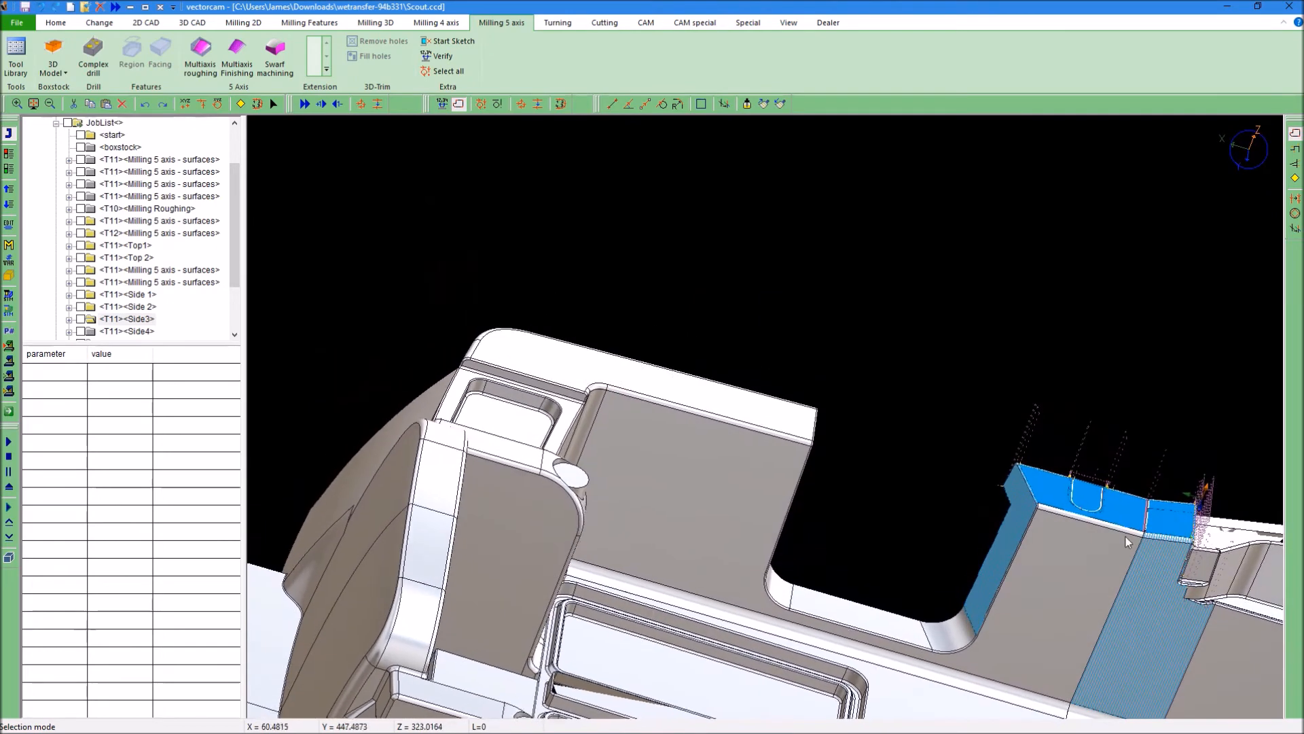
Step: Activate the T11 Side4 job and inspect its toolpath on the long wall around the rounded cutout
left_click(129, 331)
left_click(8, 169)
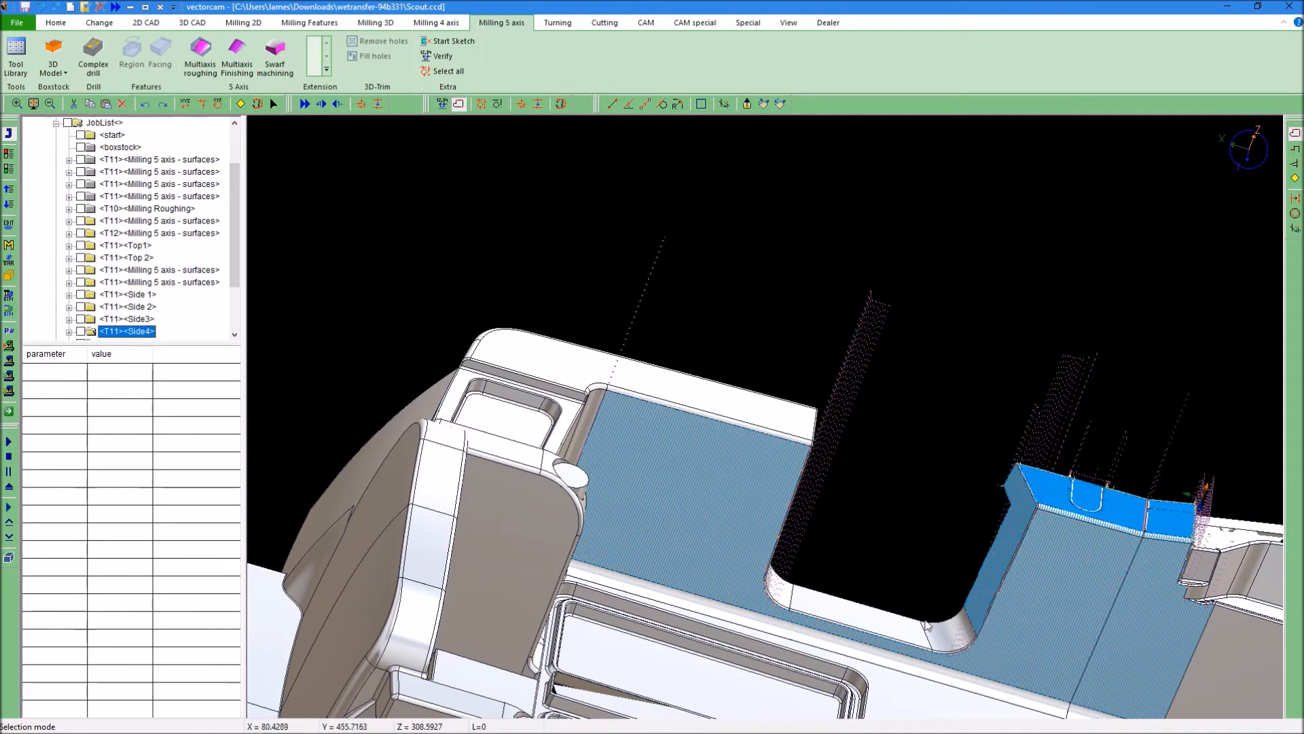
middle_click_drag(701, 515, 689, 531)
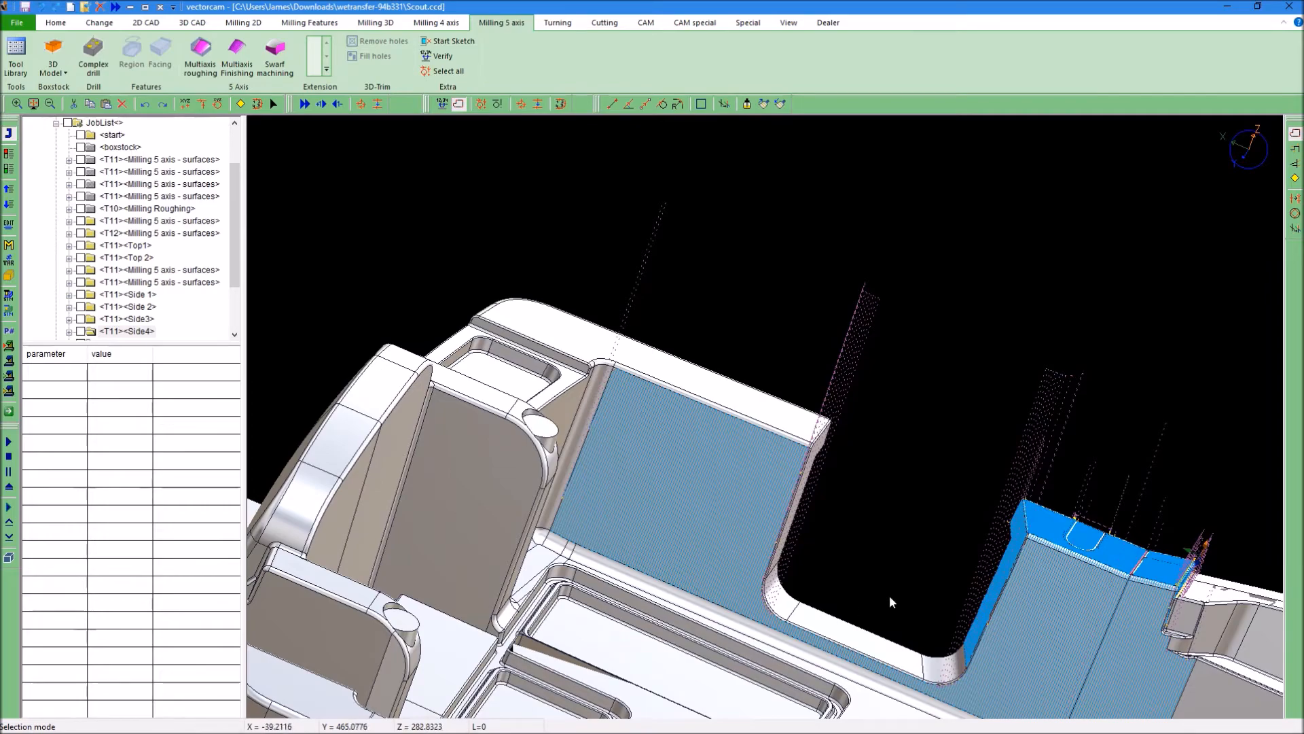
middle_click_drag(1038, 647, 1156, 636)
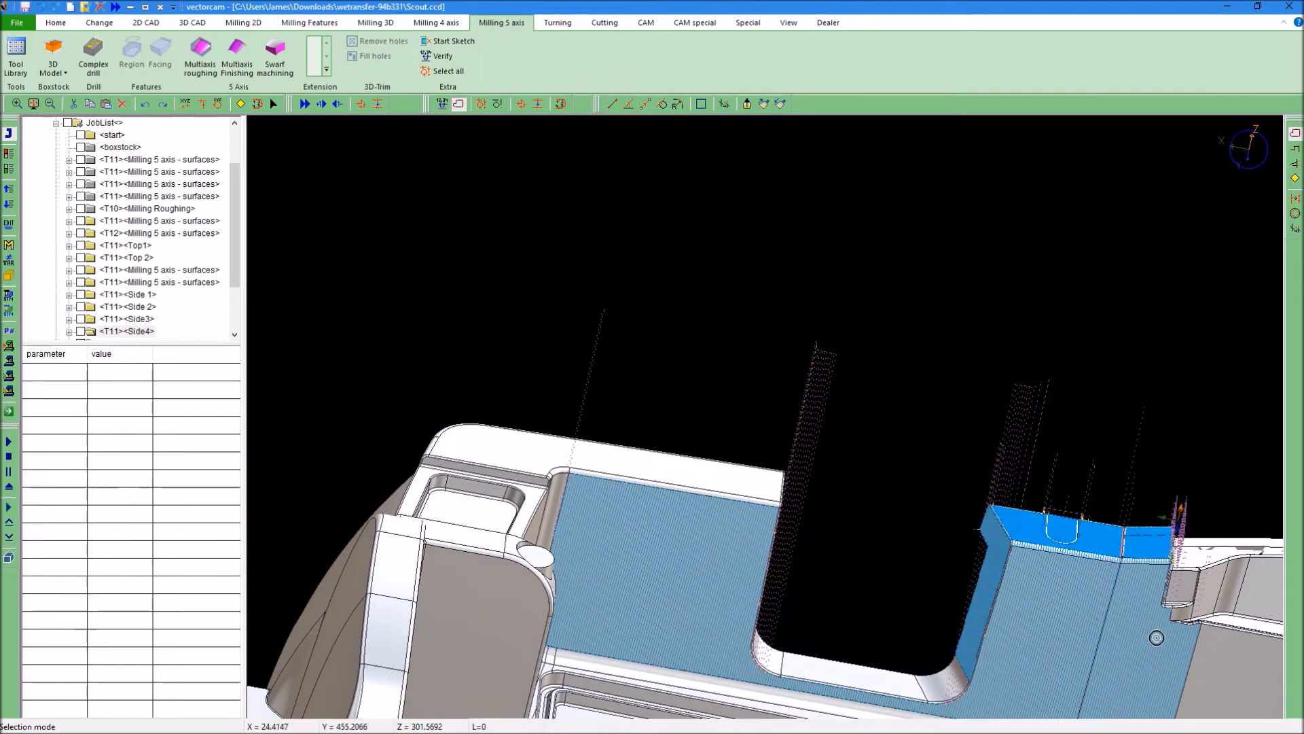
middle_click_drag(1043, 634, 1142, 610)
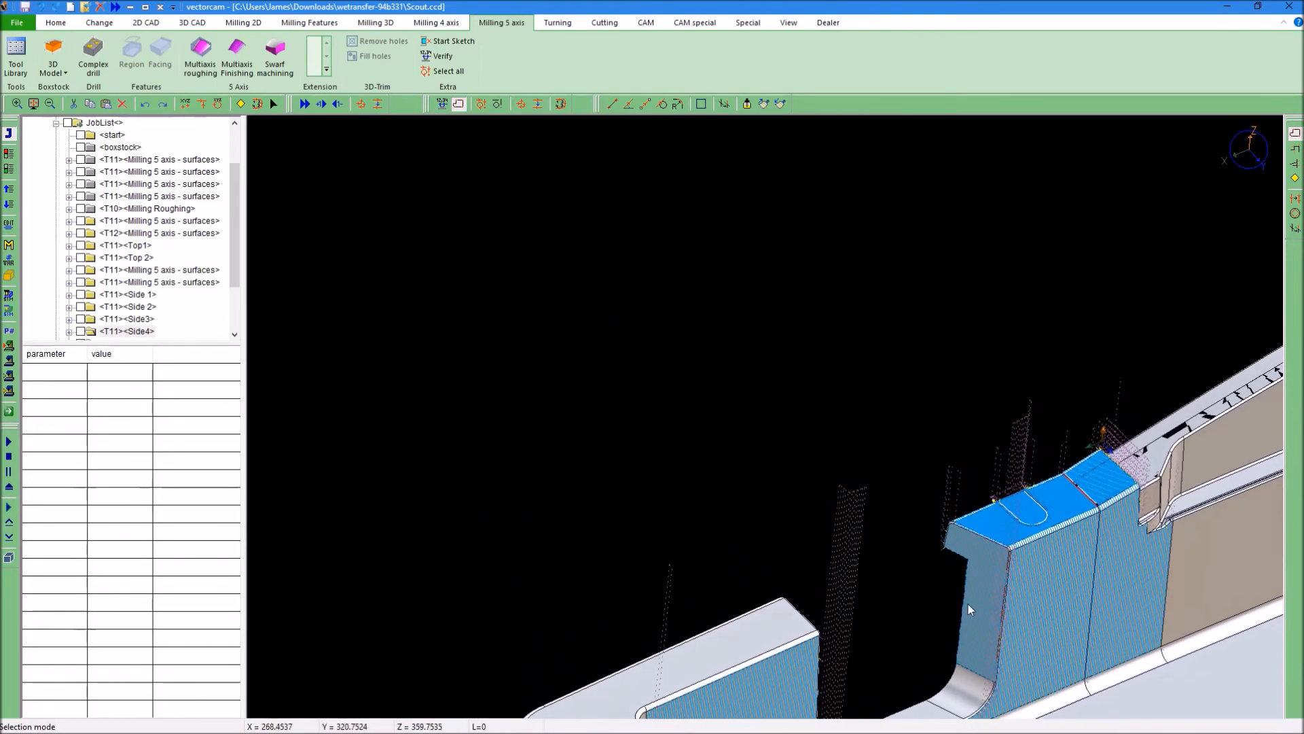
middle_click_drag(945, 622, 976, 625)
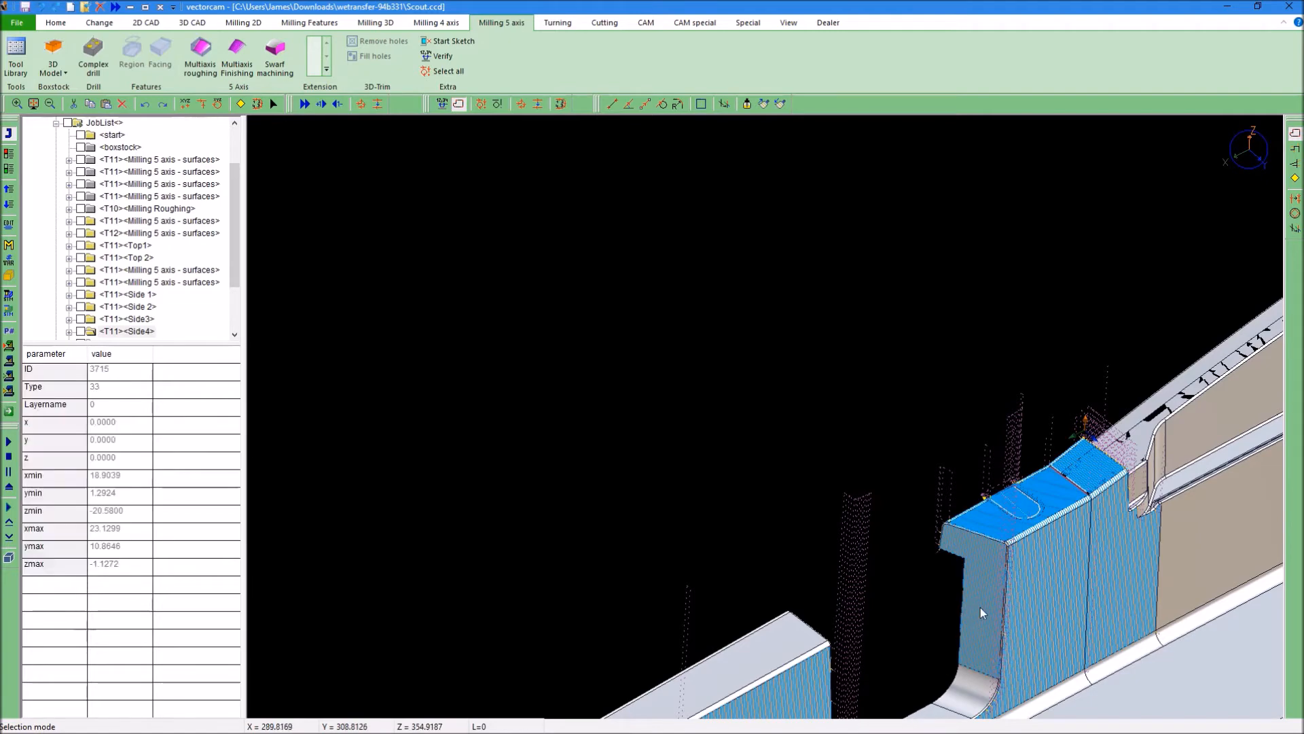
Step: Activate the first T12 Milling 5 axis - surfaces job after Side4 to show its toolpath on the block's rounded vertical edge
middle_click_drag(945, 629, 1026, 656)
scroll(167, 252, "up", 1)
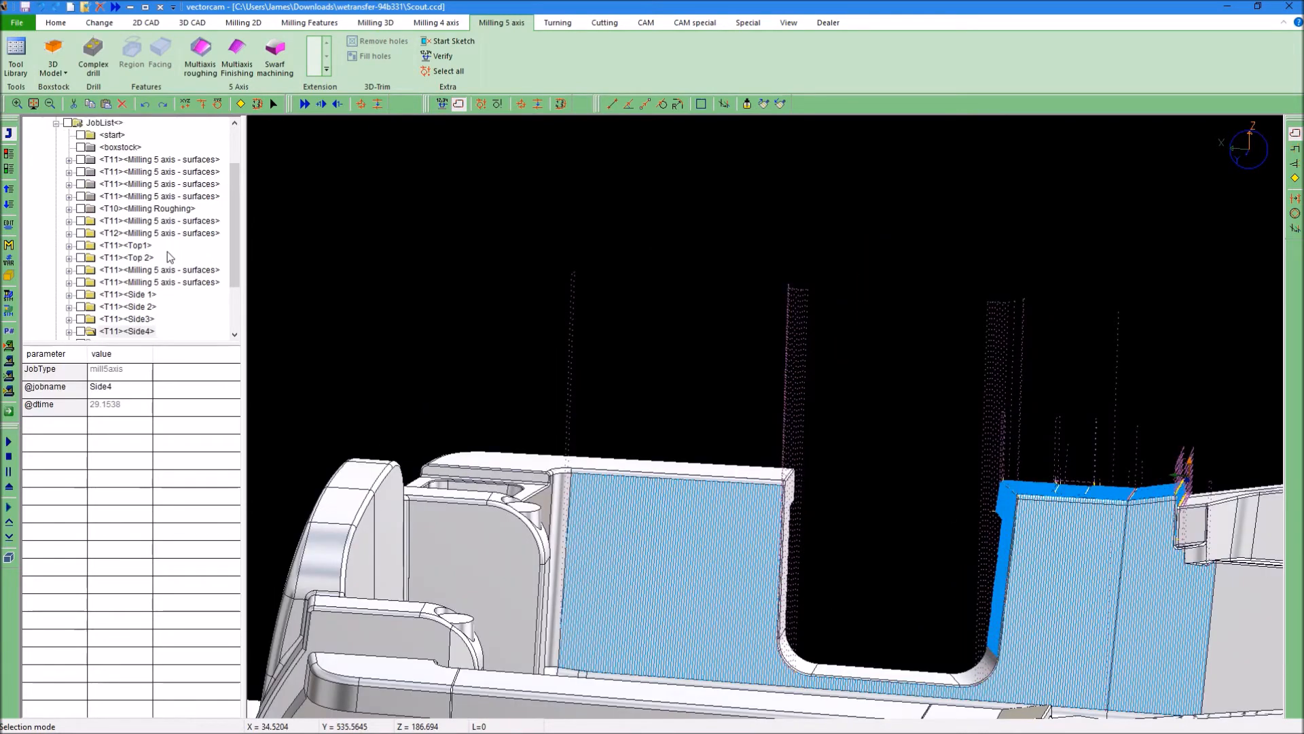
scroll(167, 252, "down", 1)
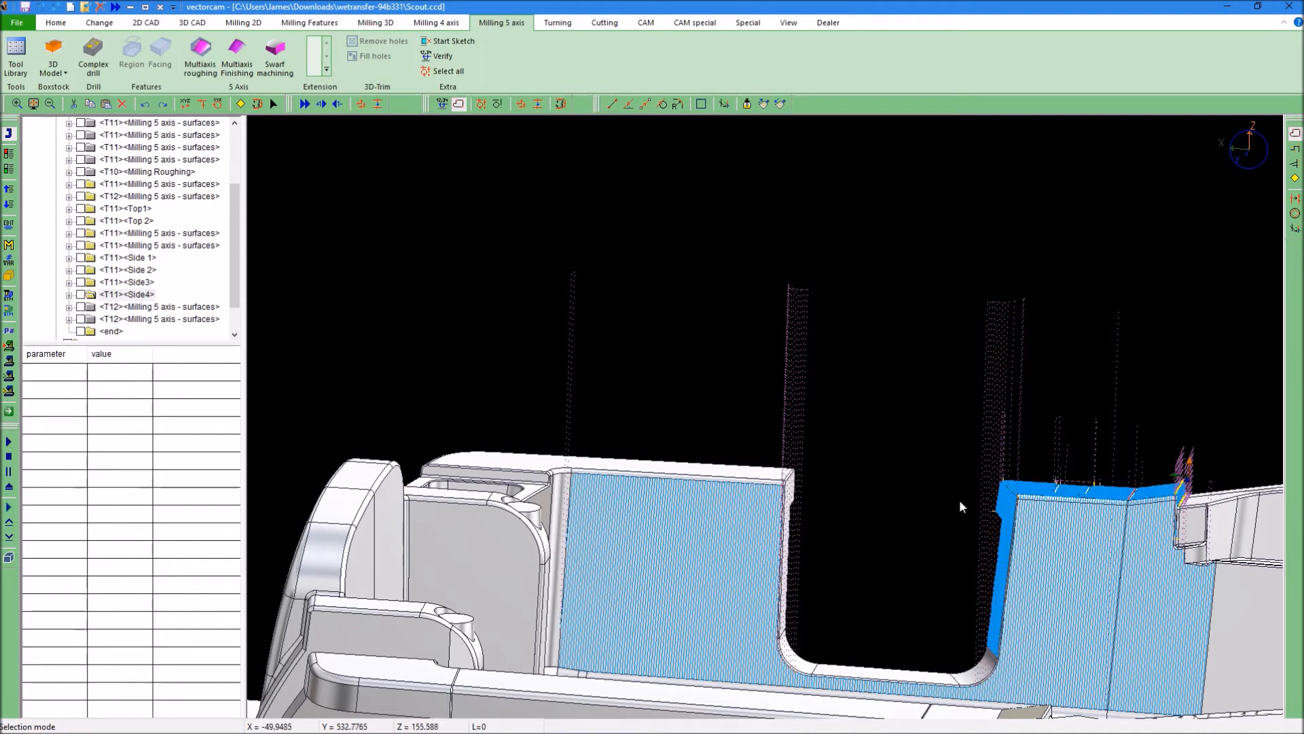
scroll(1074, 558, "up", 3)
scroll(922, 423, "up", 2)
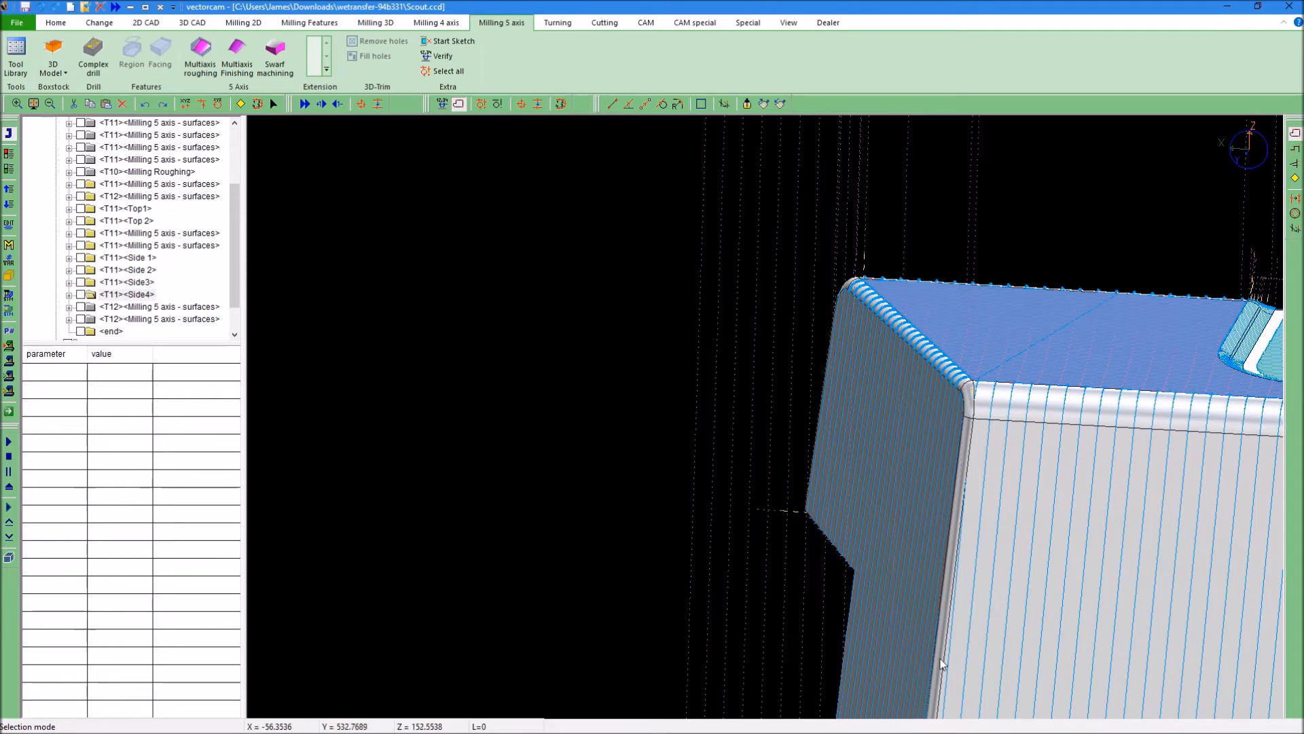
left_click(179, 307)
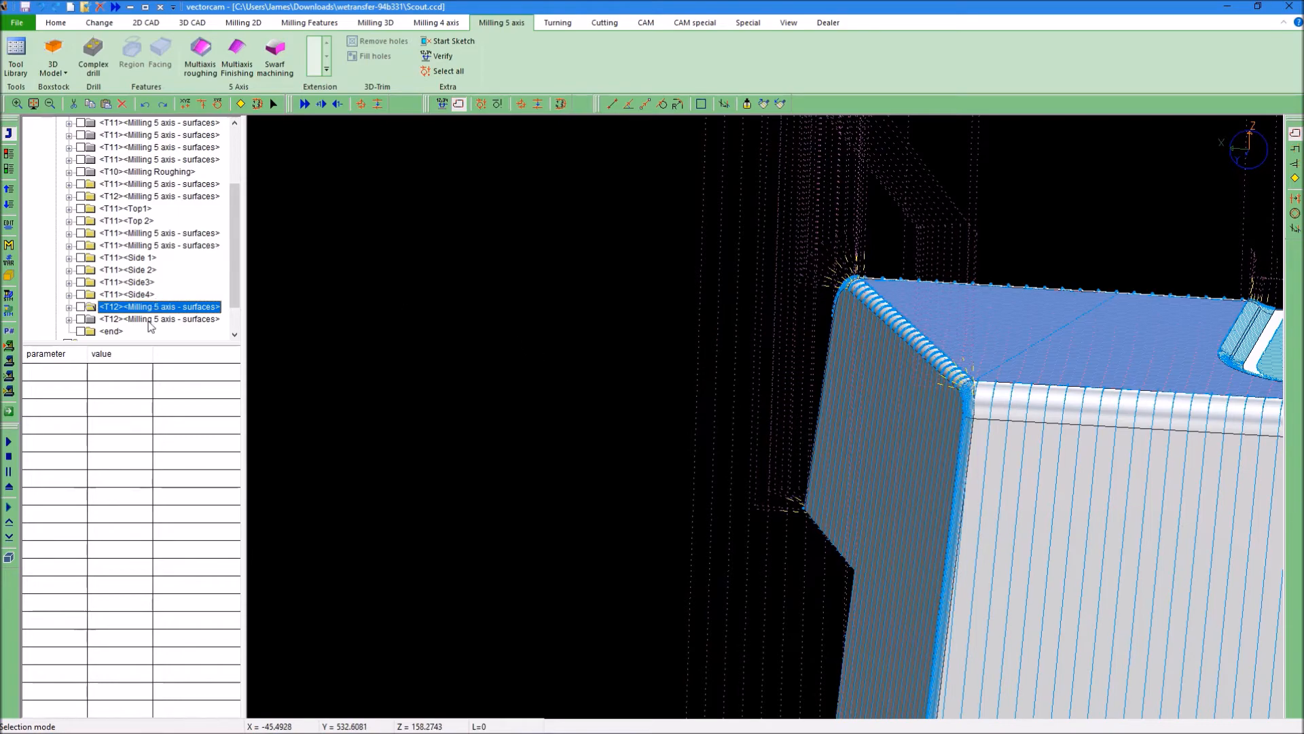
Step: Activate the last T12 Milling 5 axis - surfaces job and inspect its toolpath along the block's rounded edges
key("Down")
scroll(779, 372, "up", 1)
scroll(780, 370, "down", 3)
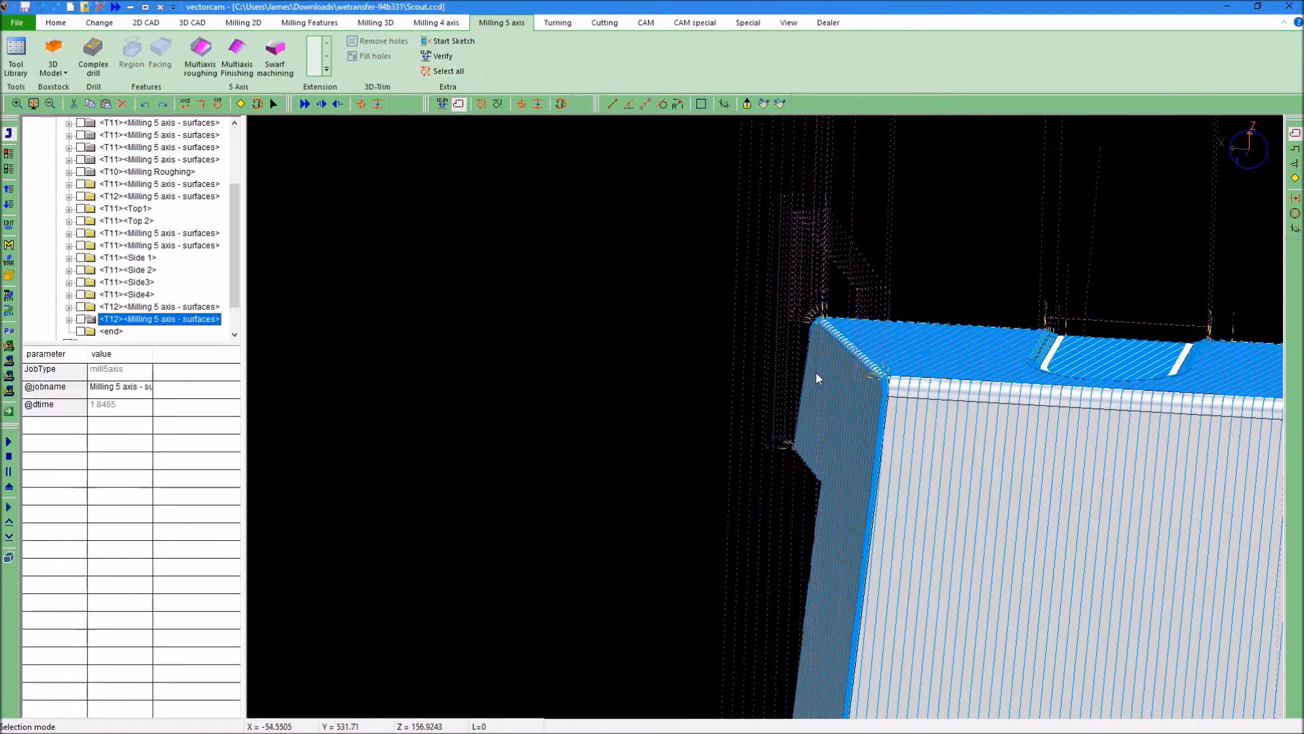
key("Right")
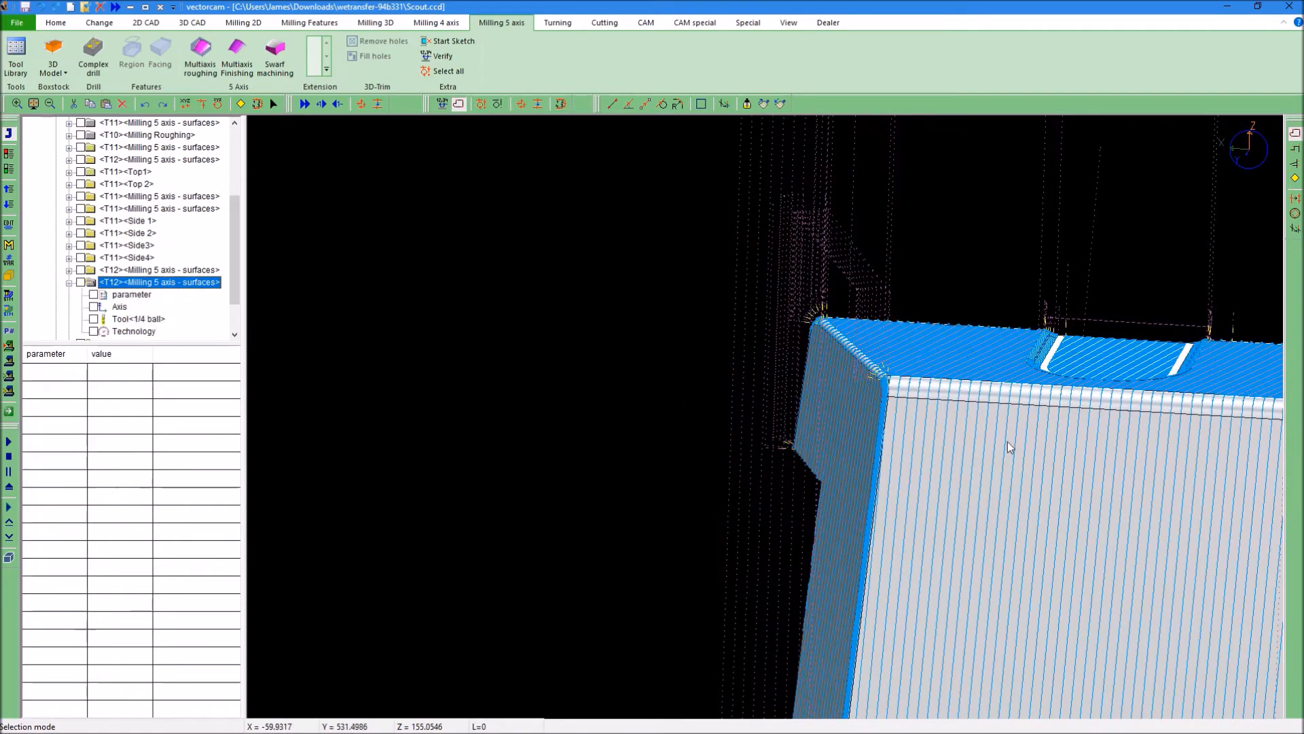
middle_click_drag(1141, 475, 783, 515)
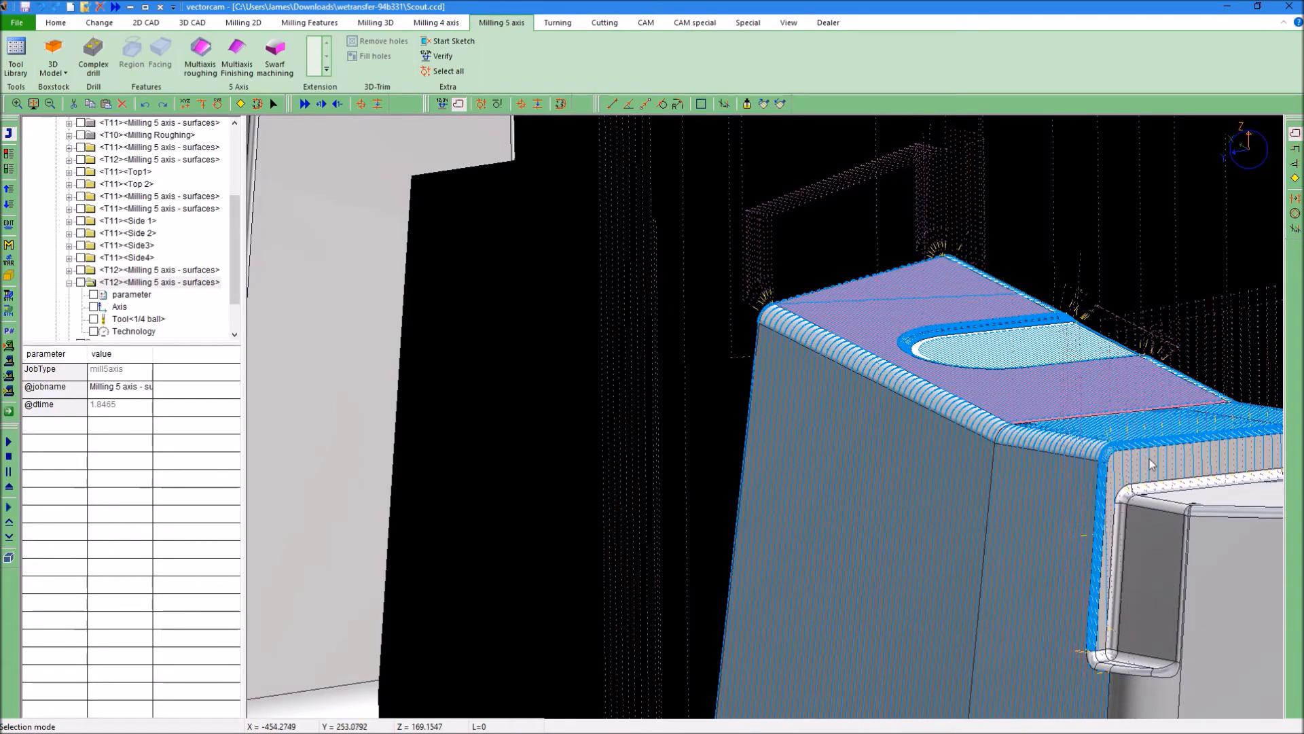
middle_click_drag(793, 413, 1129, 295)
middle_click_drag(723, 408, 795, 441)
scroll(955, 417, "up", 1)
scroll(955, 418, "down", 3)
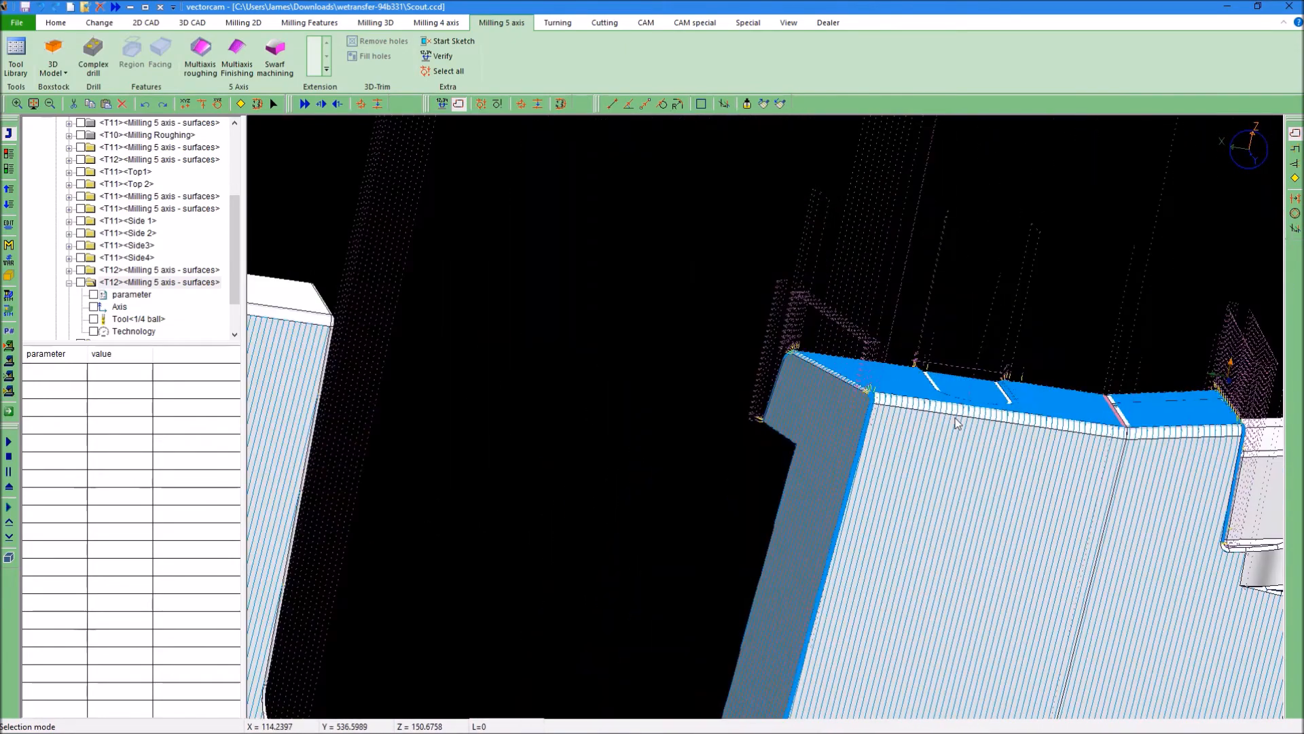
Step: Examine the finishing toolpaths on the side walls, top faces and rounded edges around the block
left_click(1134, 496)
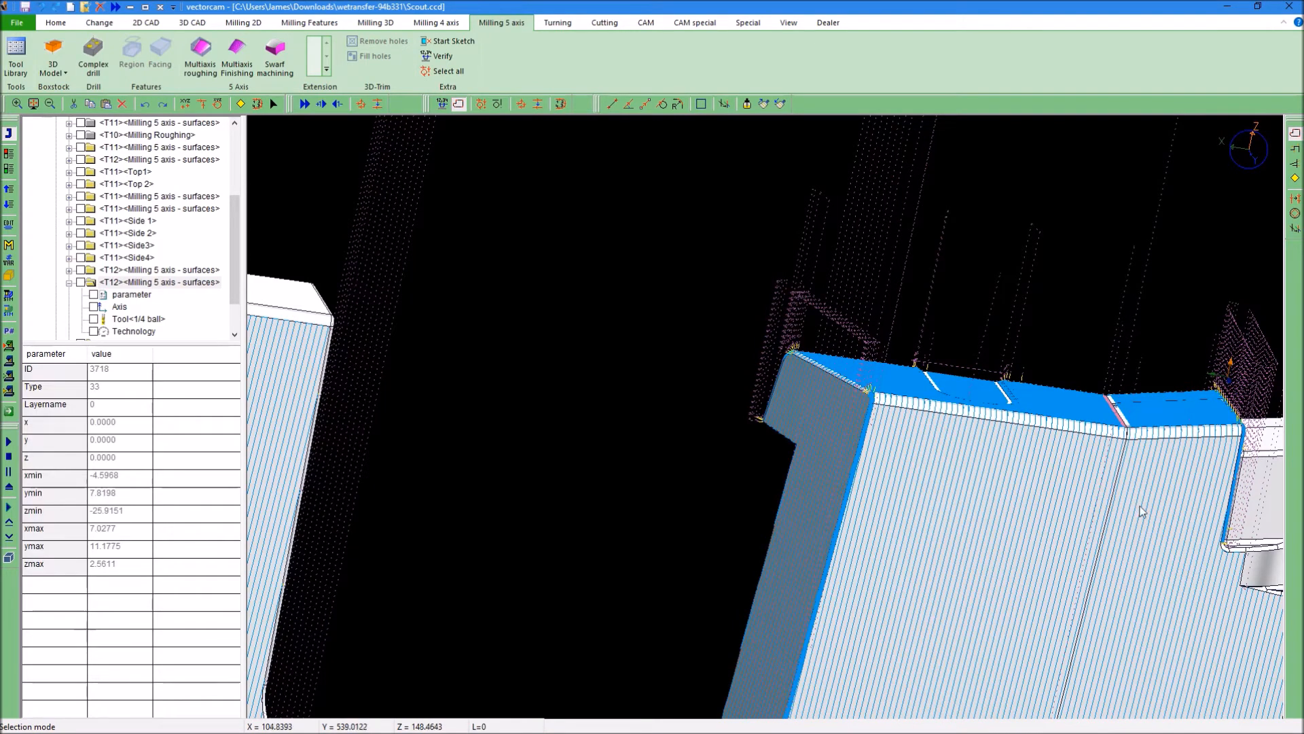
left_click(1139, 506)
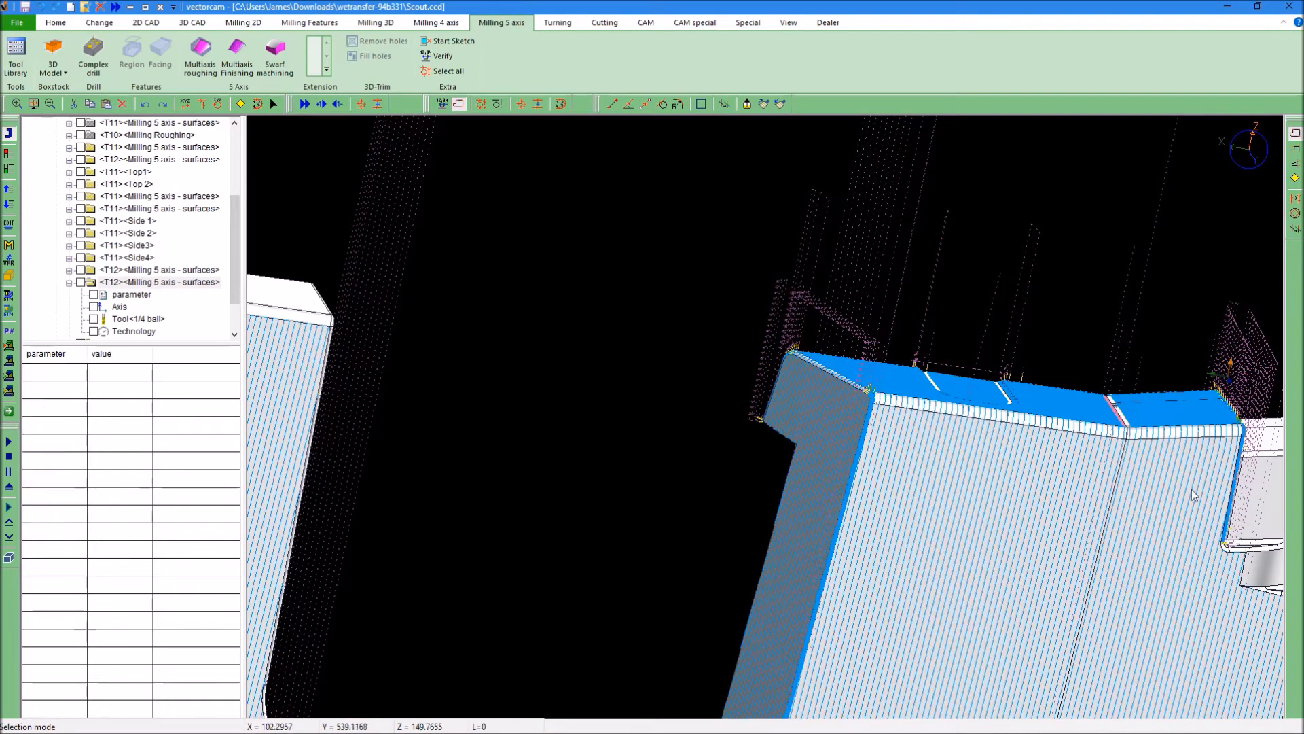
left_click(986, 456)
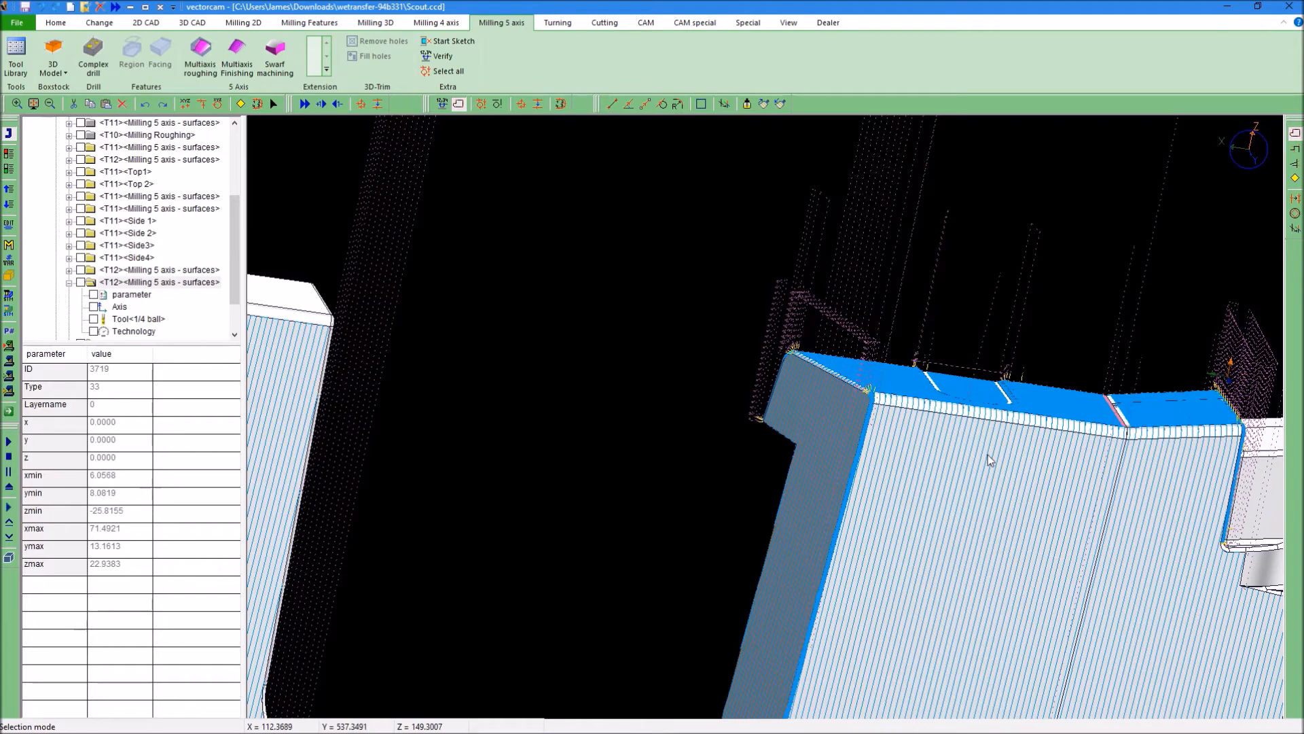
left_click(1018, 462)
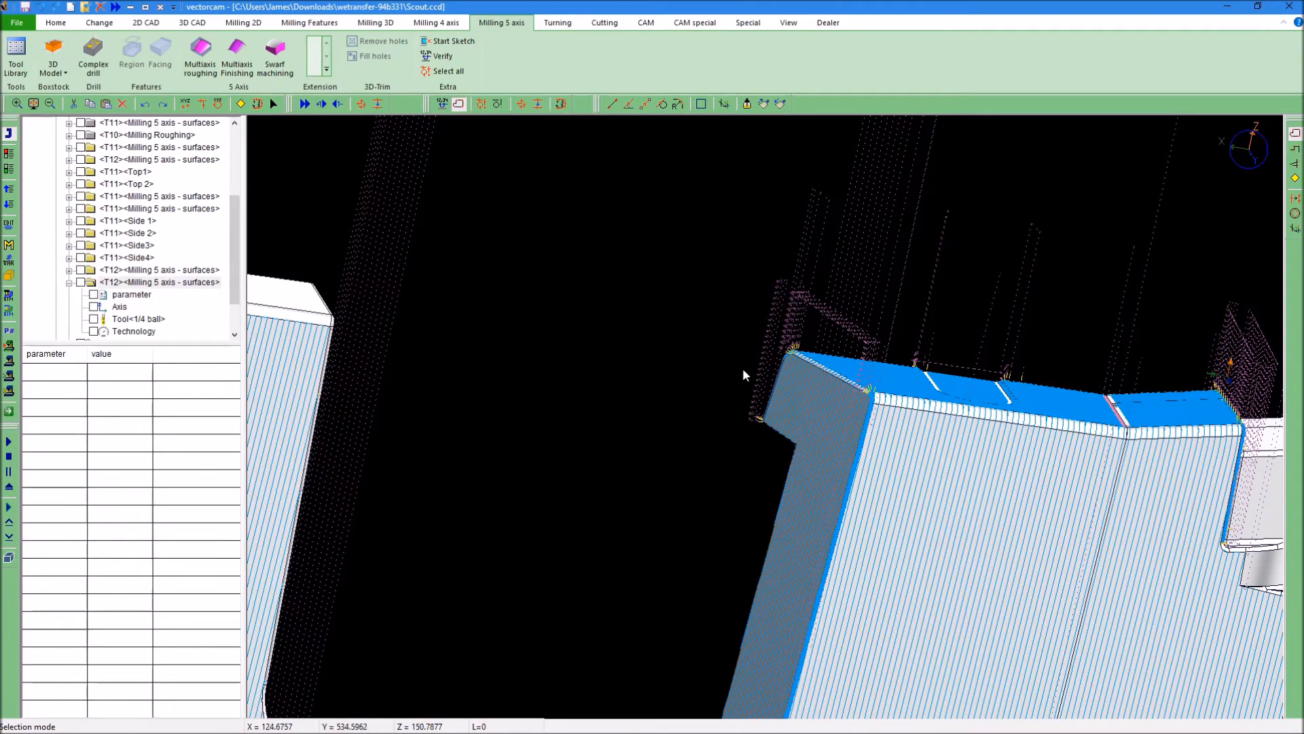
middle_click_drag(700, 344, 792, 397)
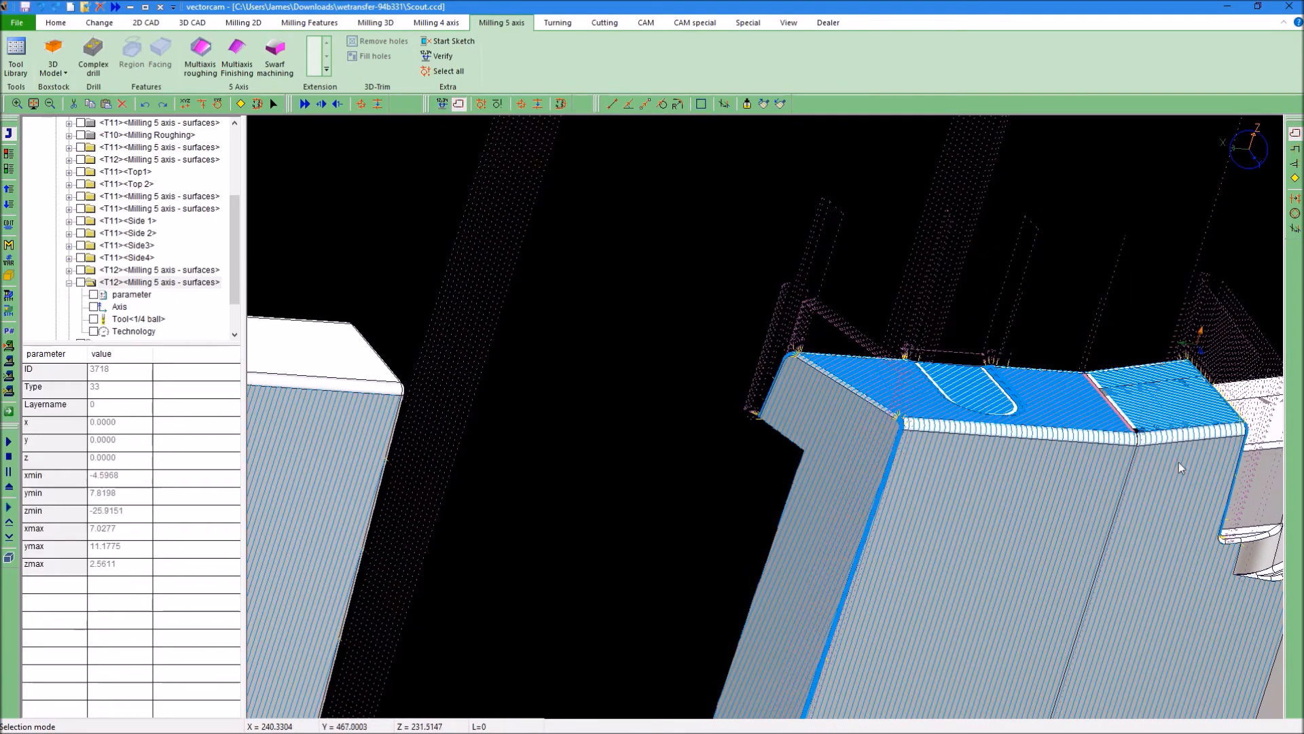
middle_click_drag(1213, 463, 1220, 442)
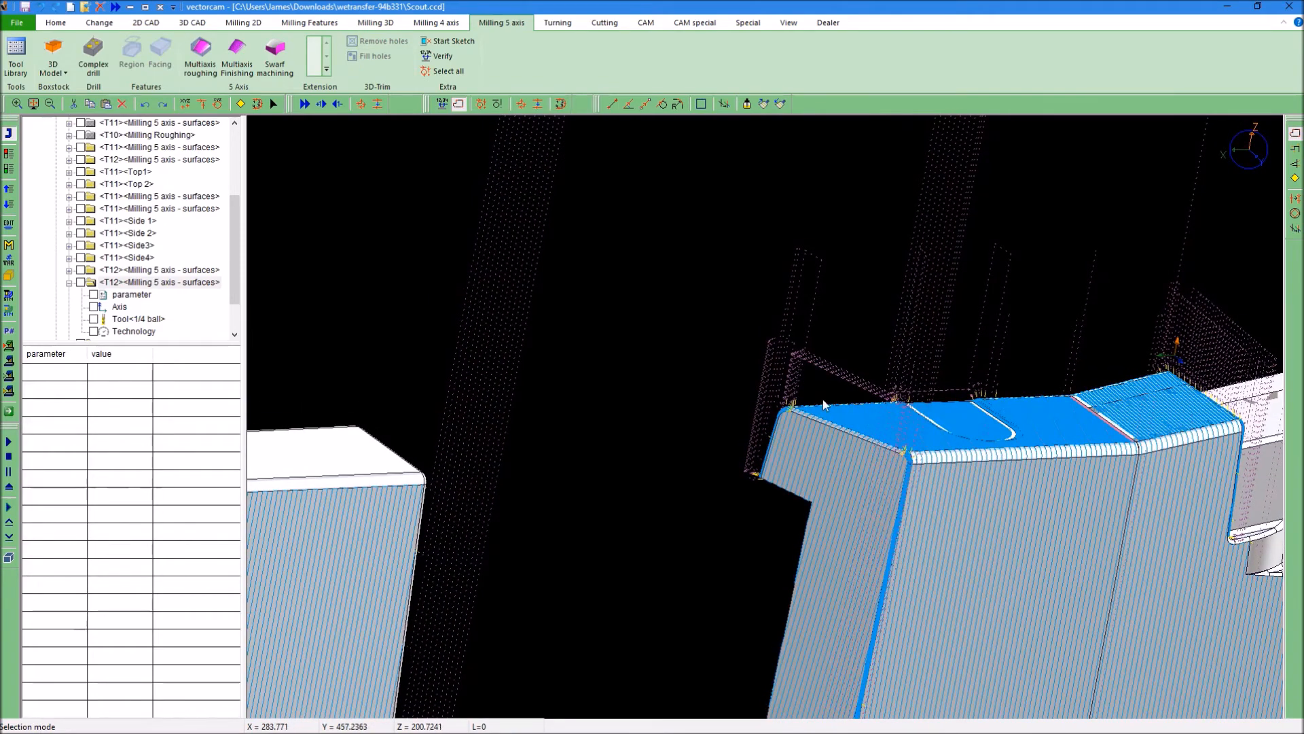
mouse_move(869, 422)
mouse_move(1023, 528)
Step: Collapse the last T12 job in the job list and activate the boxstock job
left_click(69, 282)
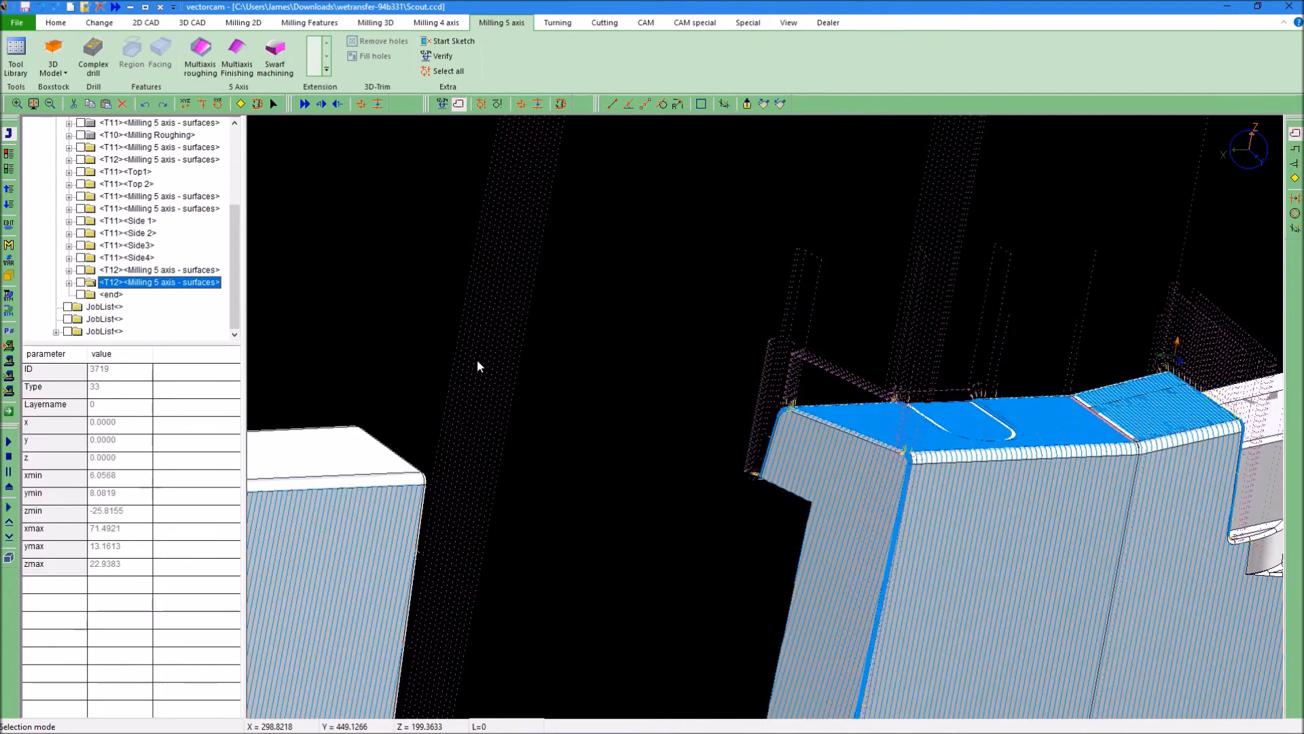
left_click_drag(237, 268, 238, 199)
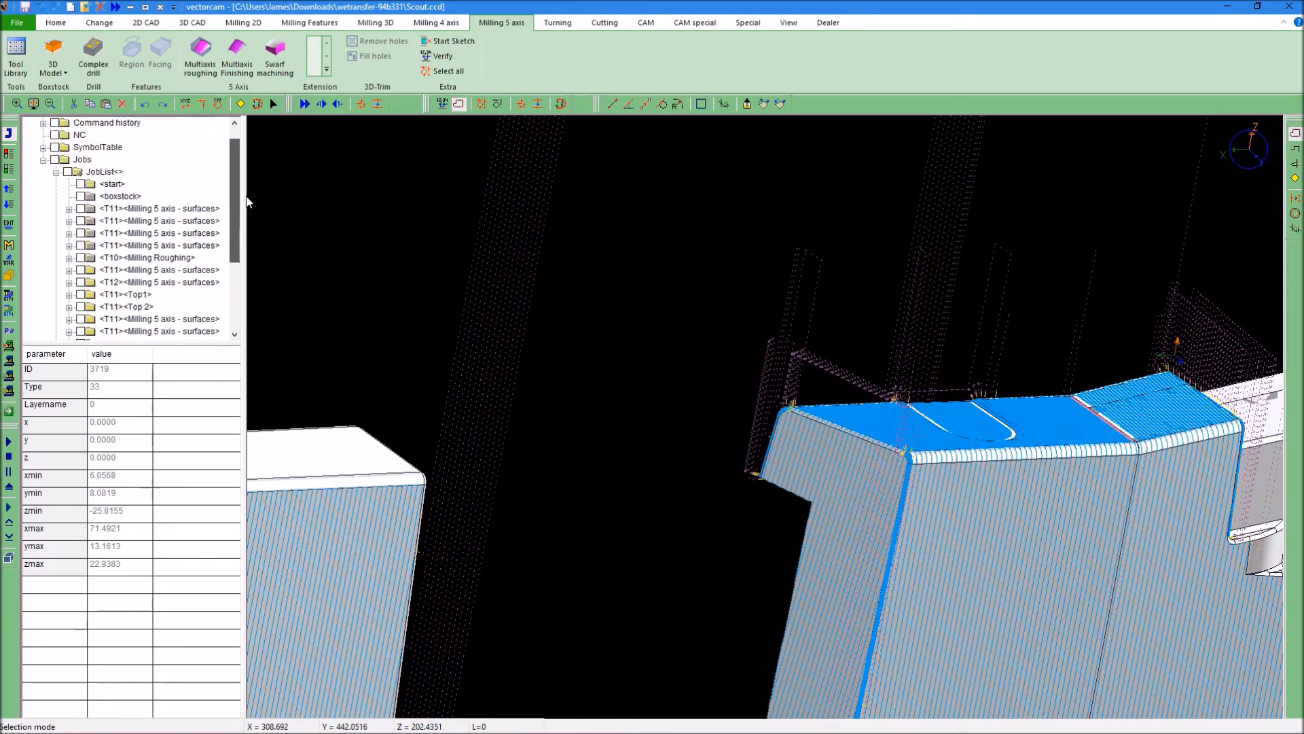
left_click(126, 198)
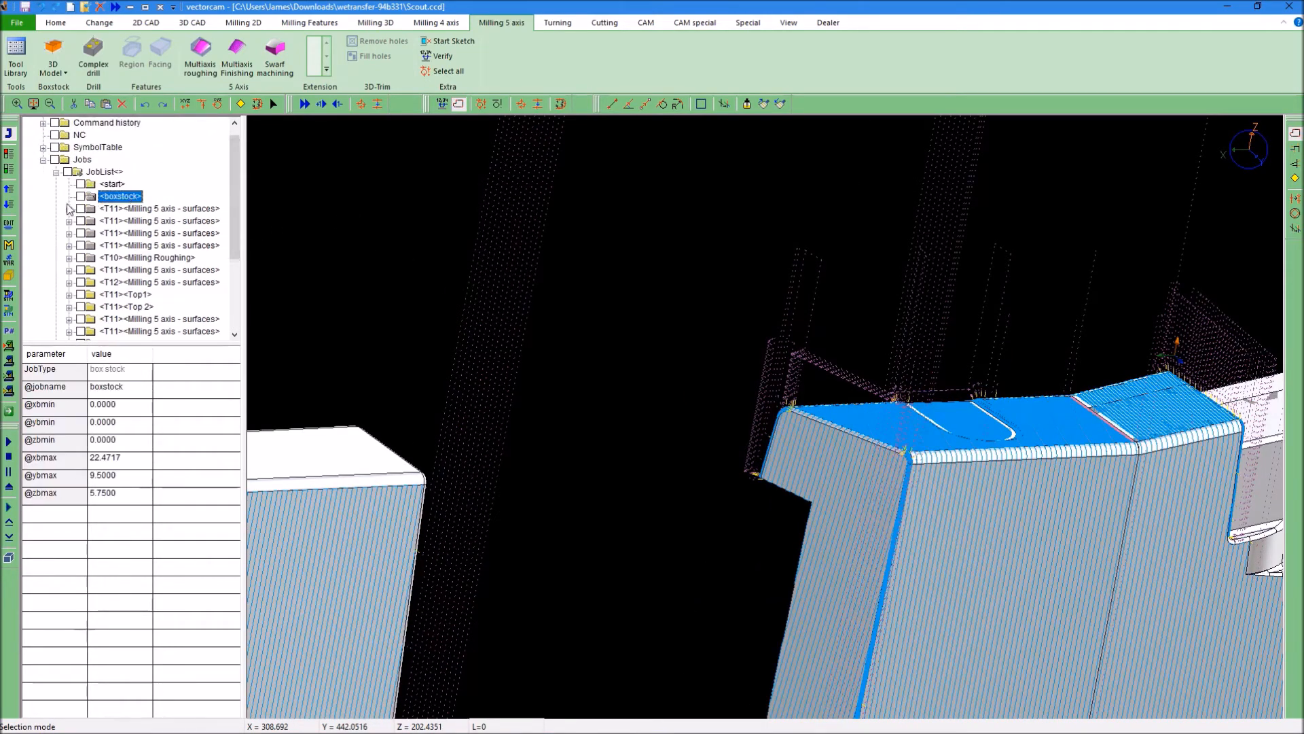
left_click(8, 171)
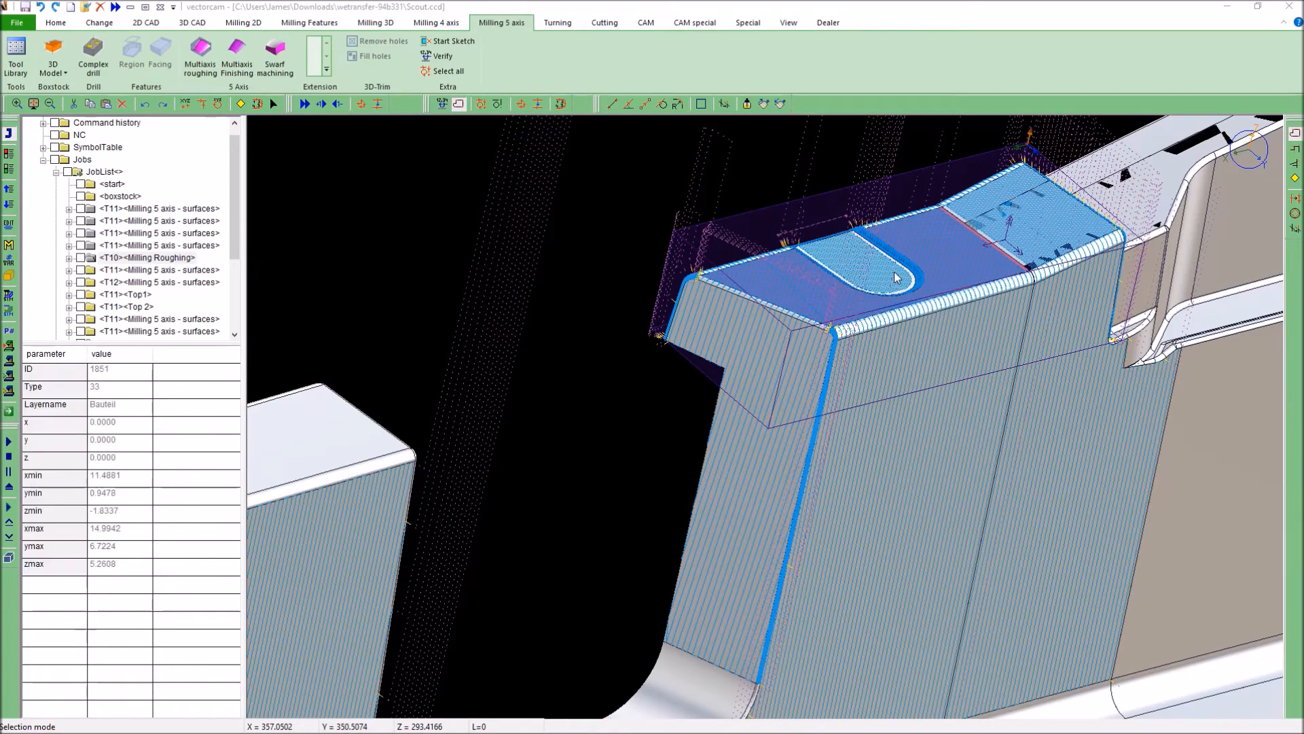
Step: Activate the T10 Milling Roughing job and inspect its toolpath over the top of the block
left_click(163, 259)
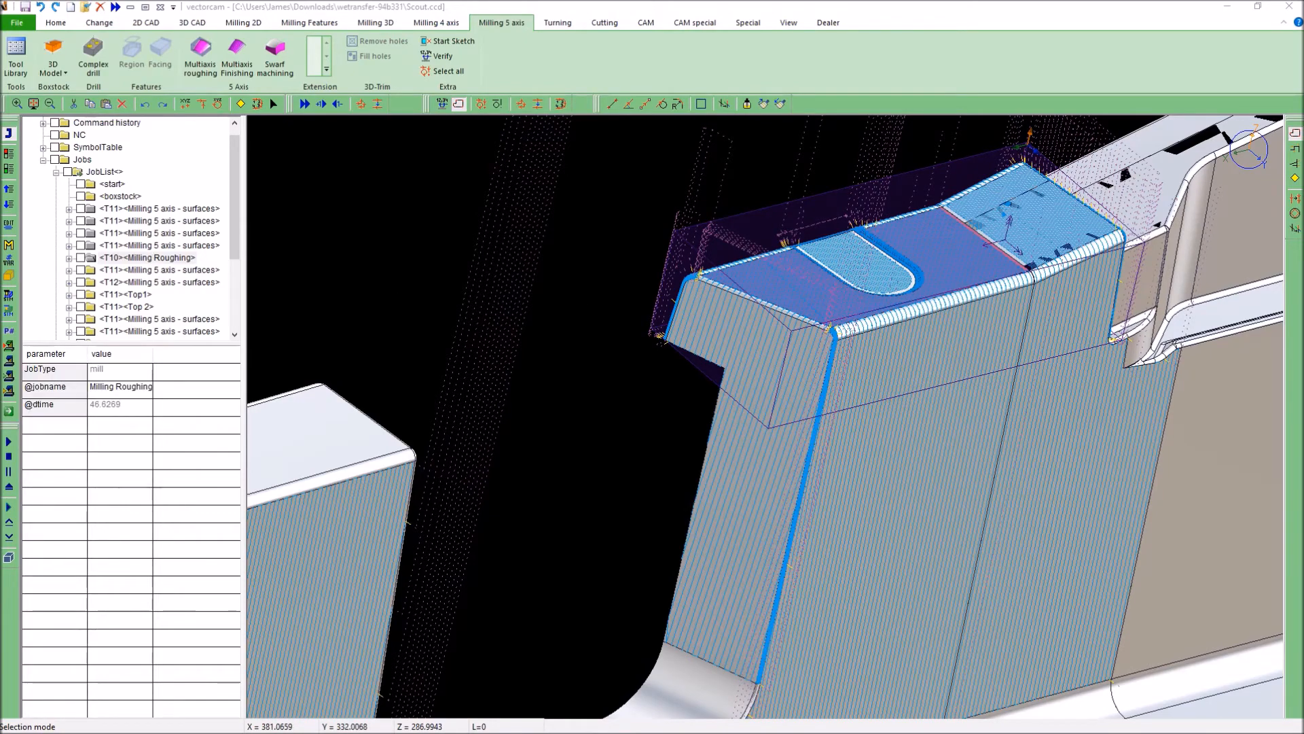
left_click(9, 170)
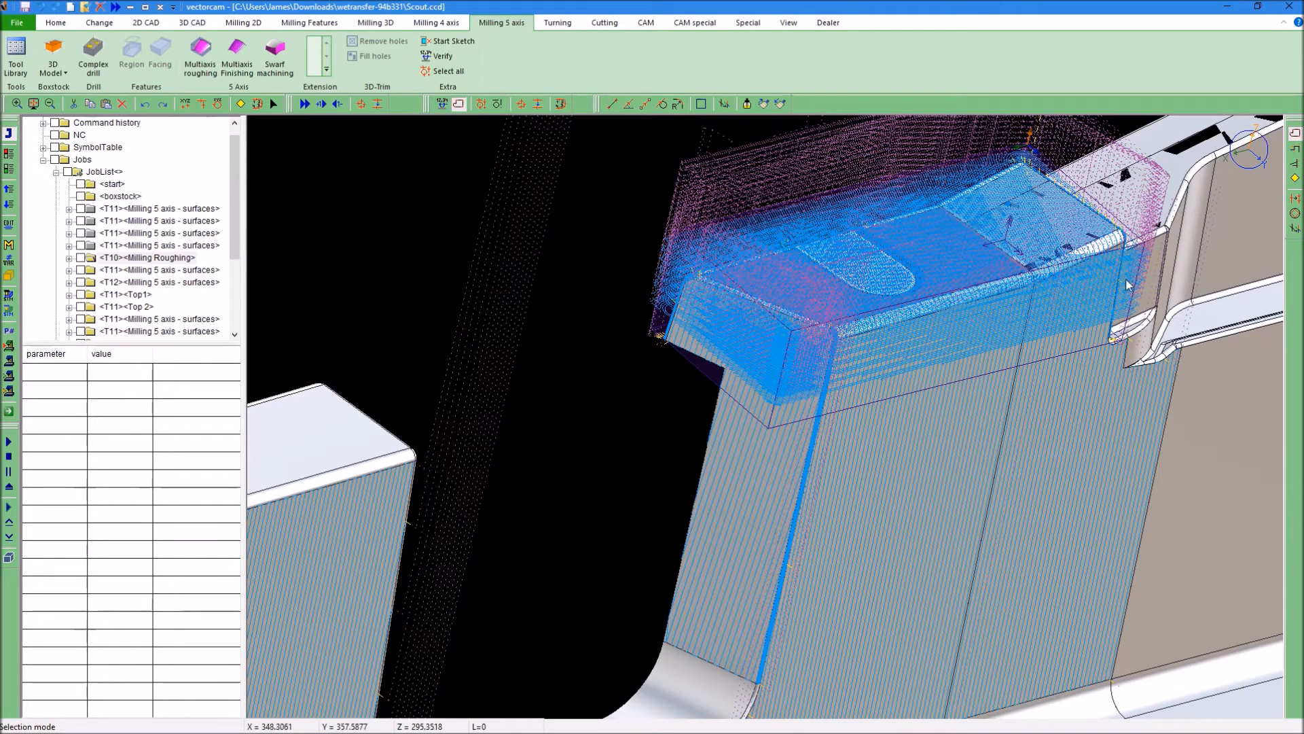
left_click(933, 328)
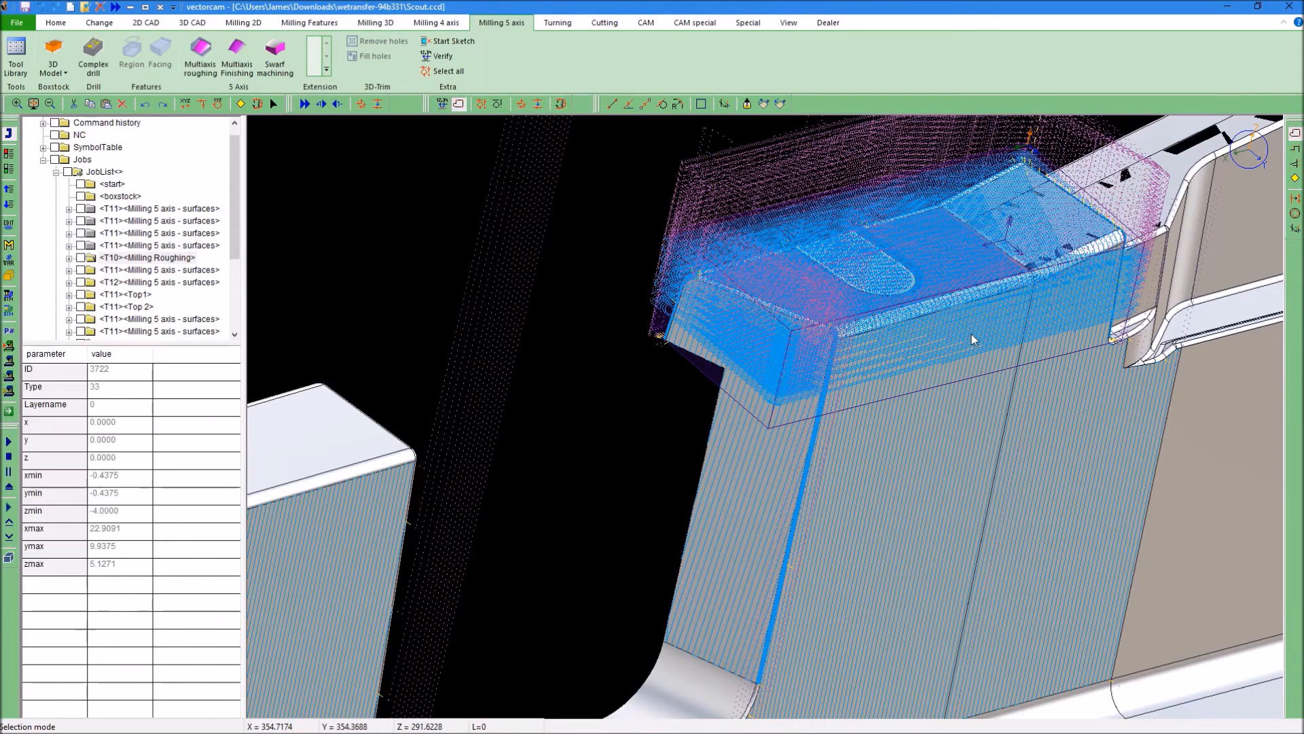
middle_click_drag(1065, 336, 1070, 298)
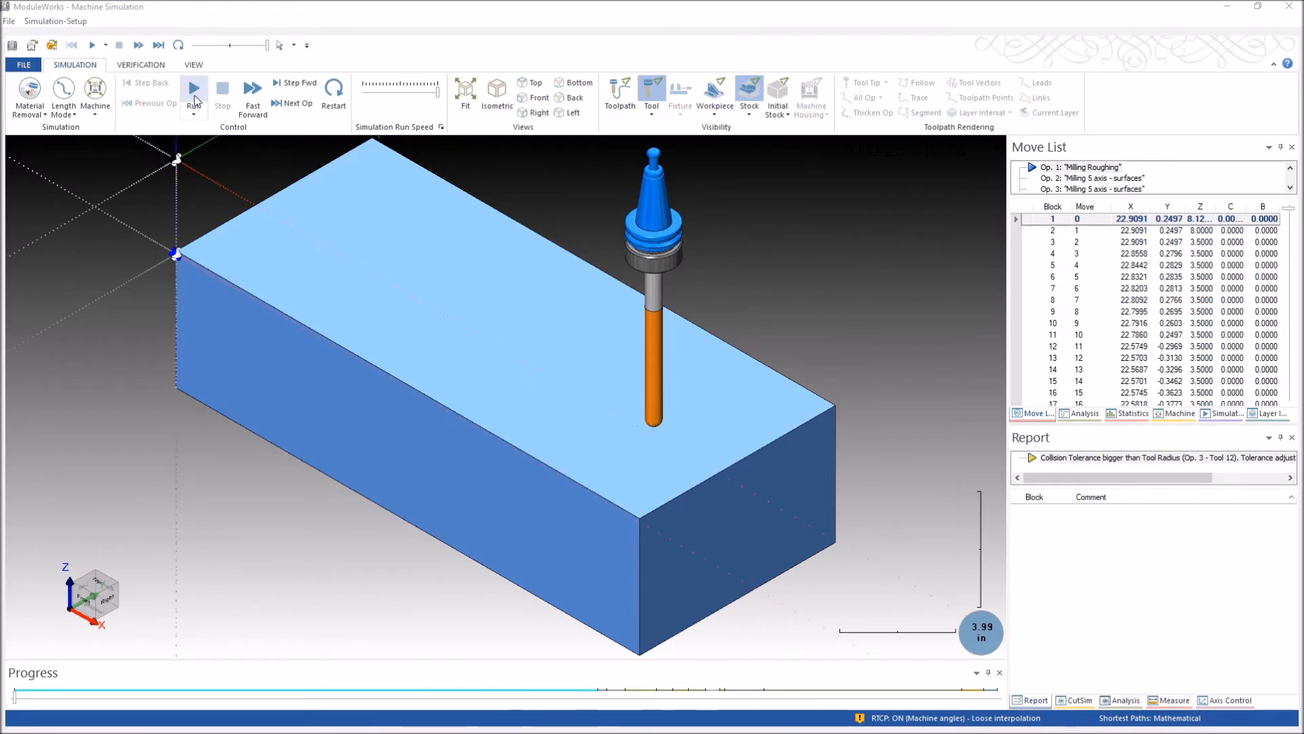
Step: Run the ModuleWorks machine simulation, starting at reduced speed and raising it to near maximum during the Milling Roughing operation
left_click_drag(438, 95, 410, 98)
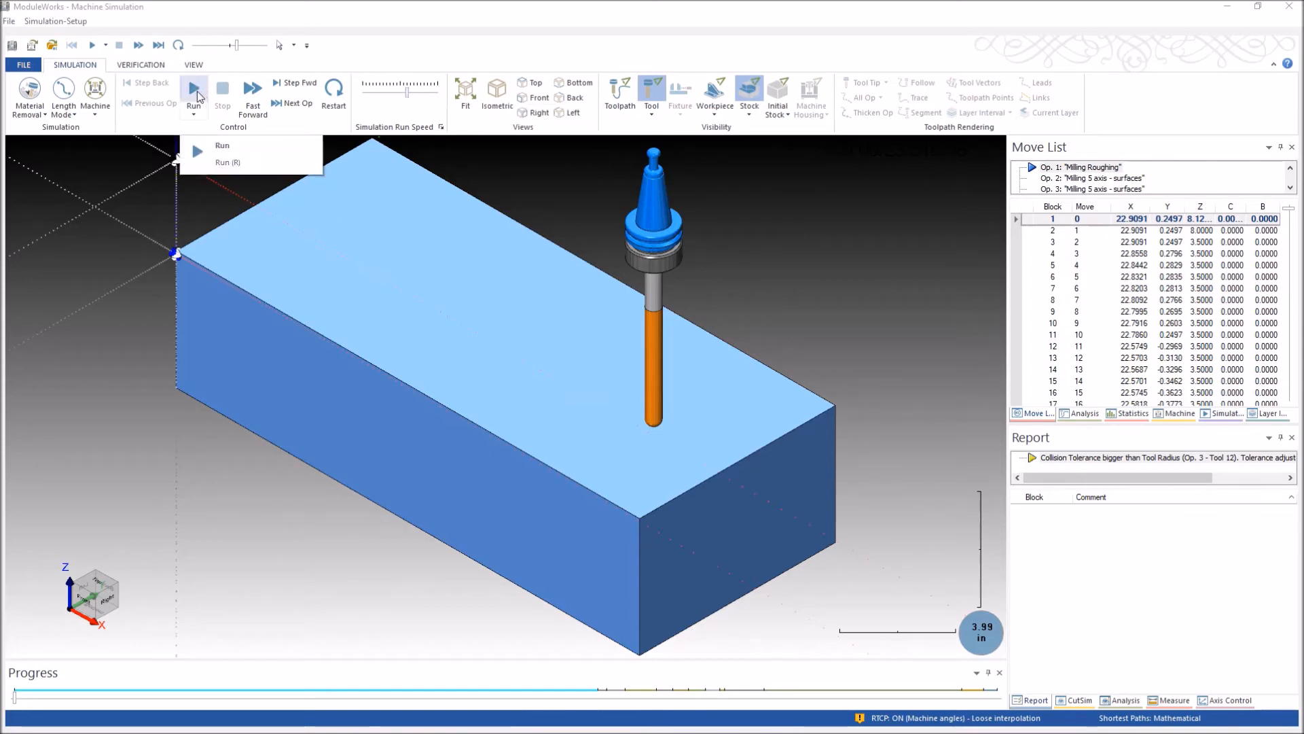
left_click(258, 112)
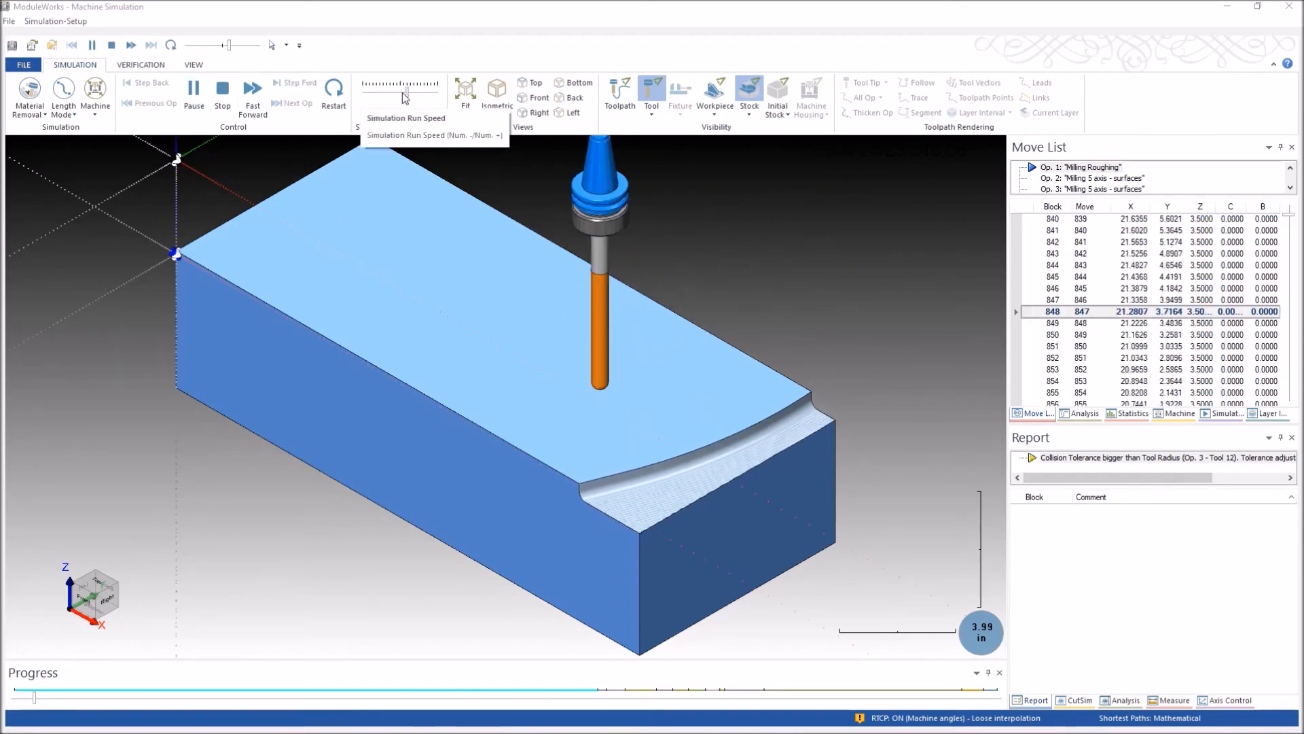
left_click_drag(406, 93, 384, 95)
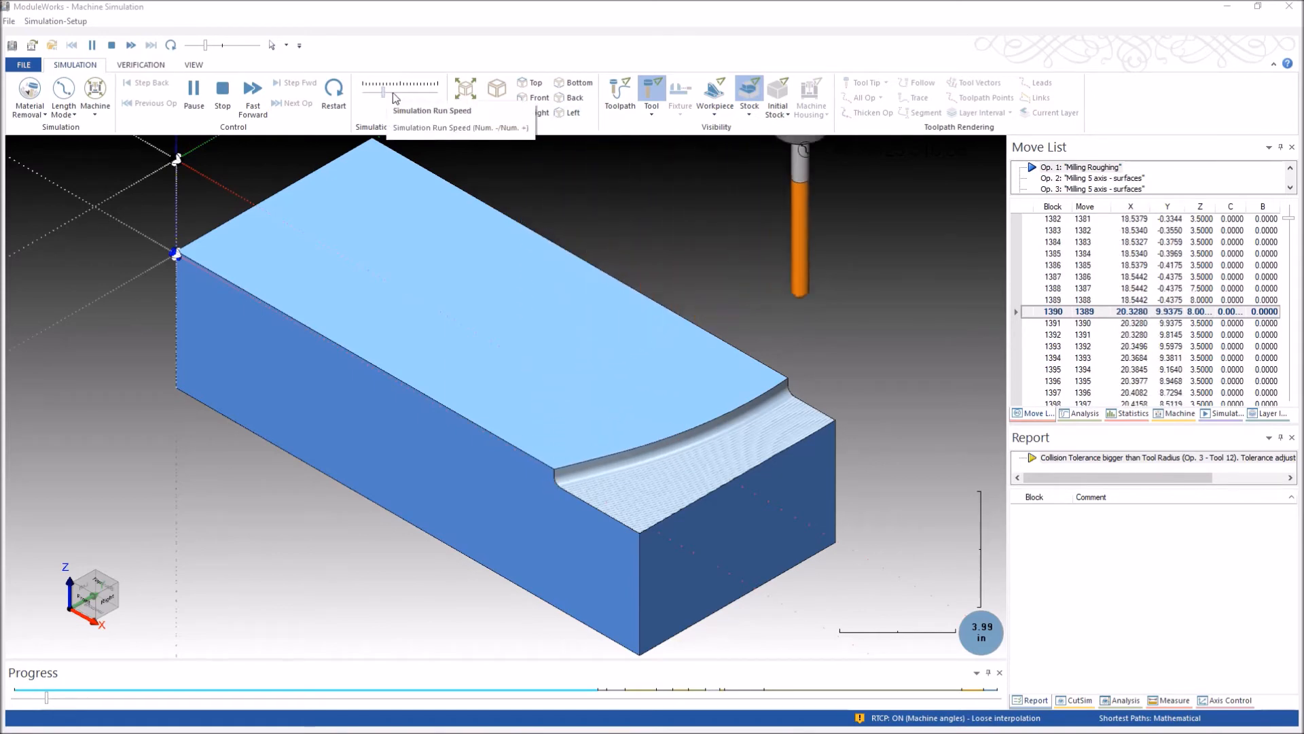
left_click_drag(382, 96, 418, 97)
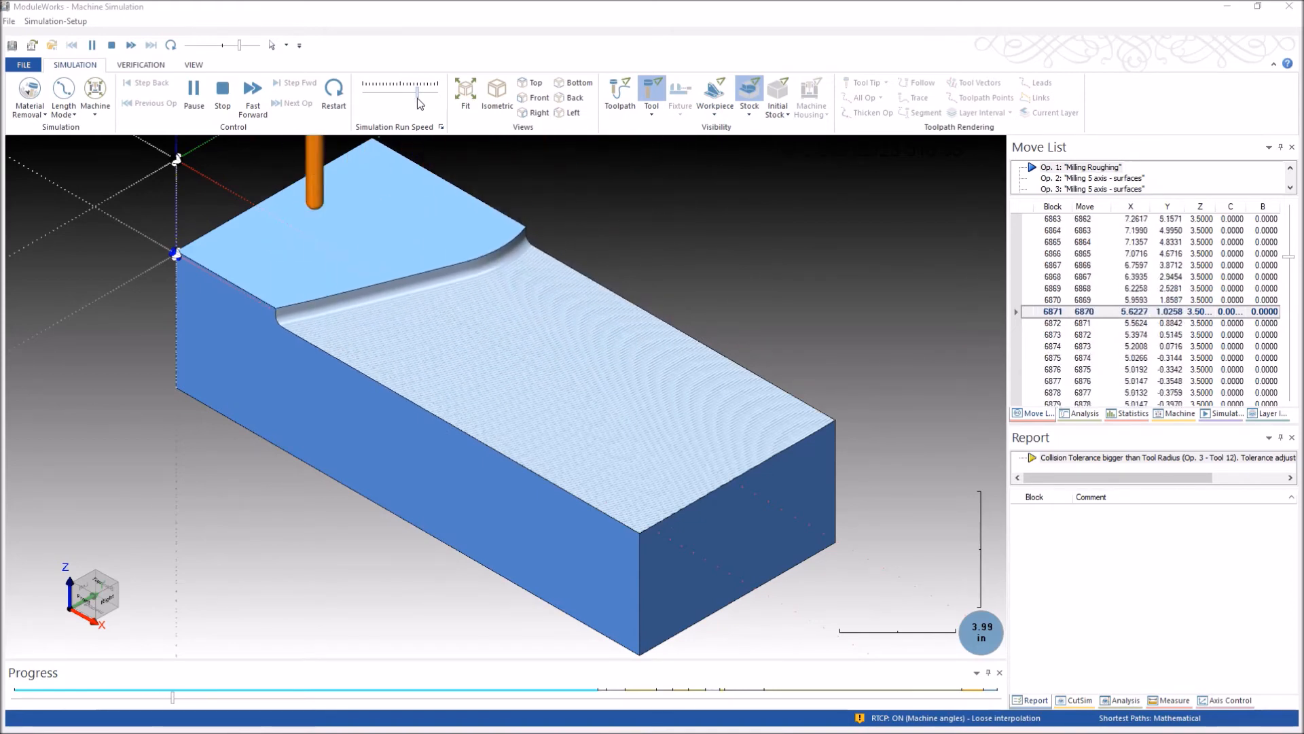
left_click_drag(417, 95, 445, 100)
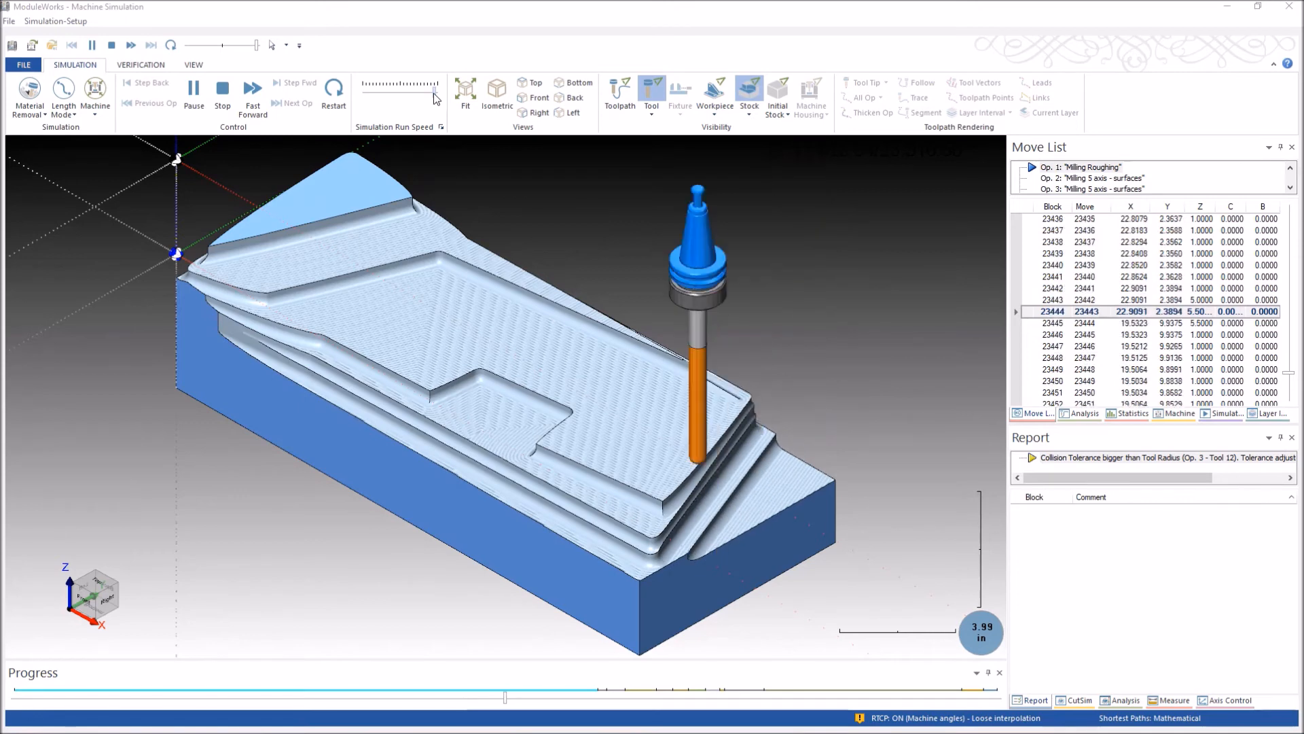
Step: Slow the simulation and vary its speed to watch the 5-axis surface, Top1 and Top 2 operations cut the stock
left_click_drag(434, 95, 379, 97)
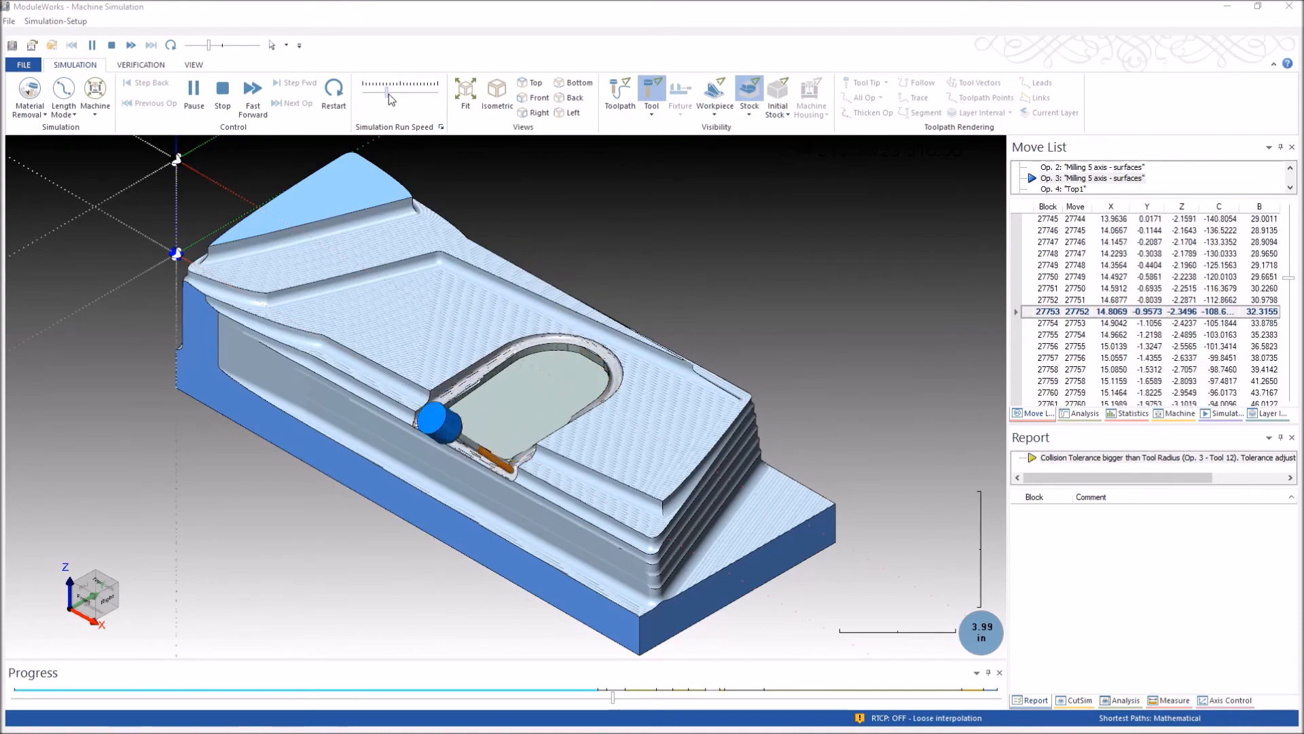
left_click_drag(389, 94, 397, 95)
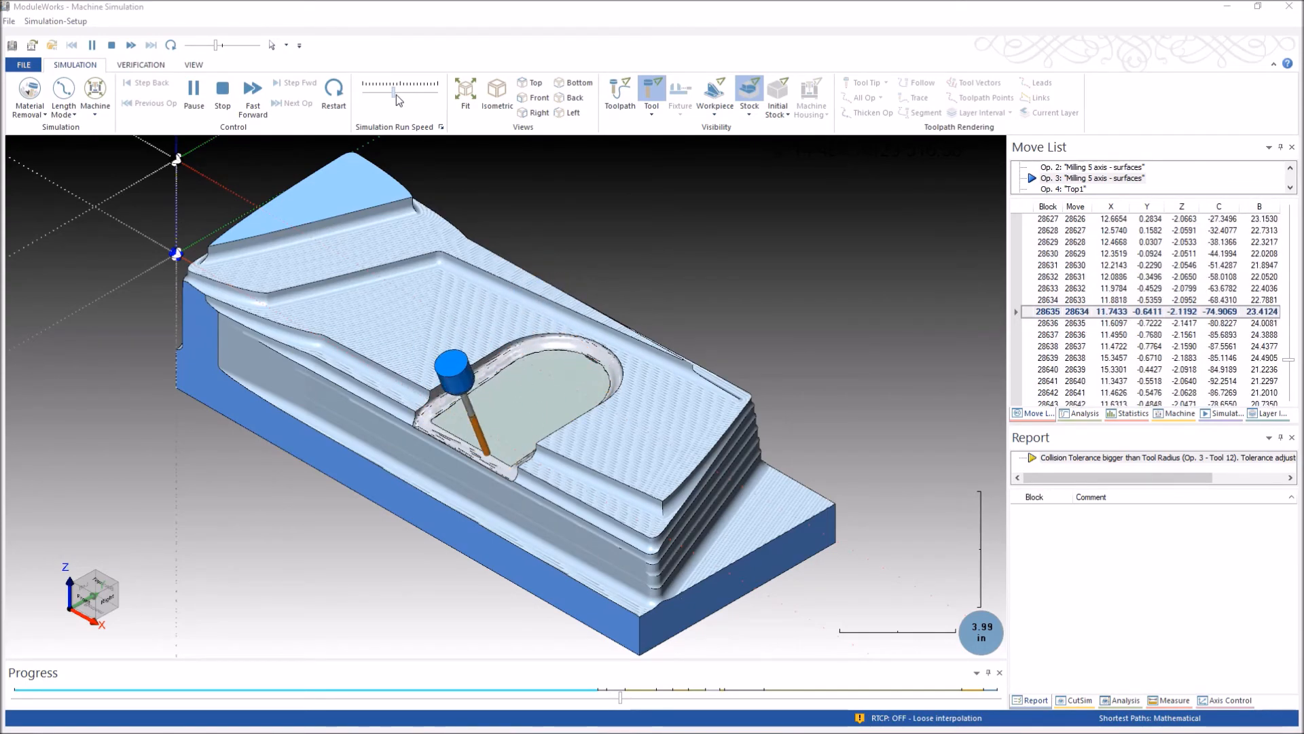
left_click_drag(396, 95, 381, 95)
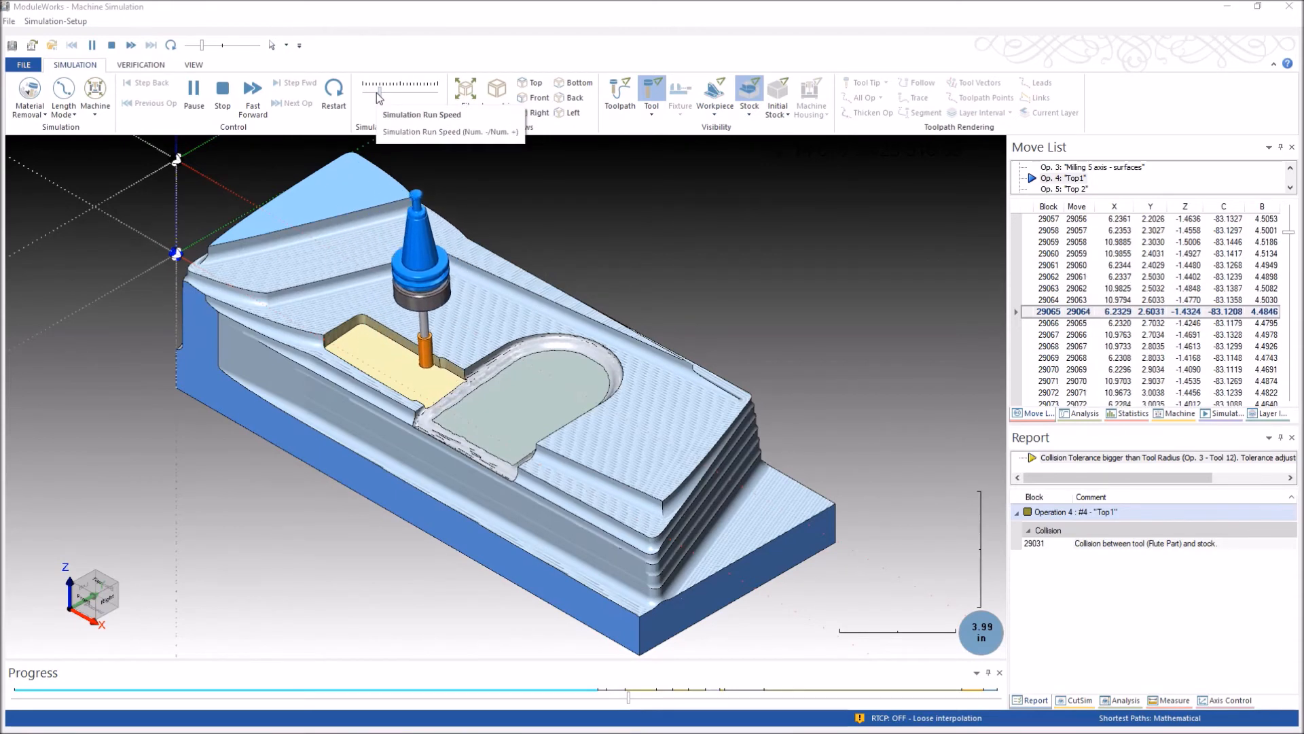
left_click_drag(376, 92, 387, 95)
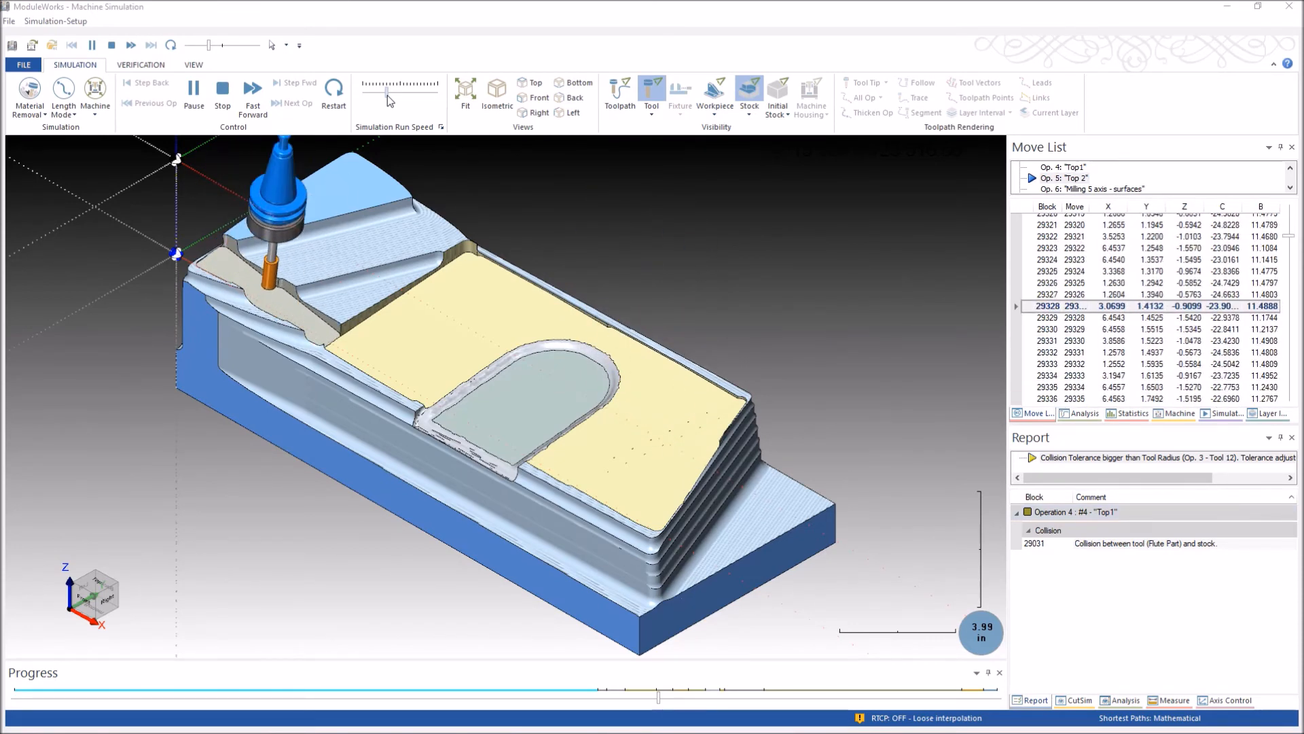
left_click_drag(387, 95, 378, 94)
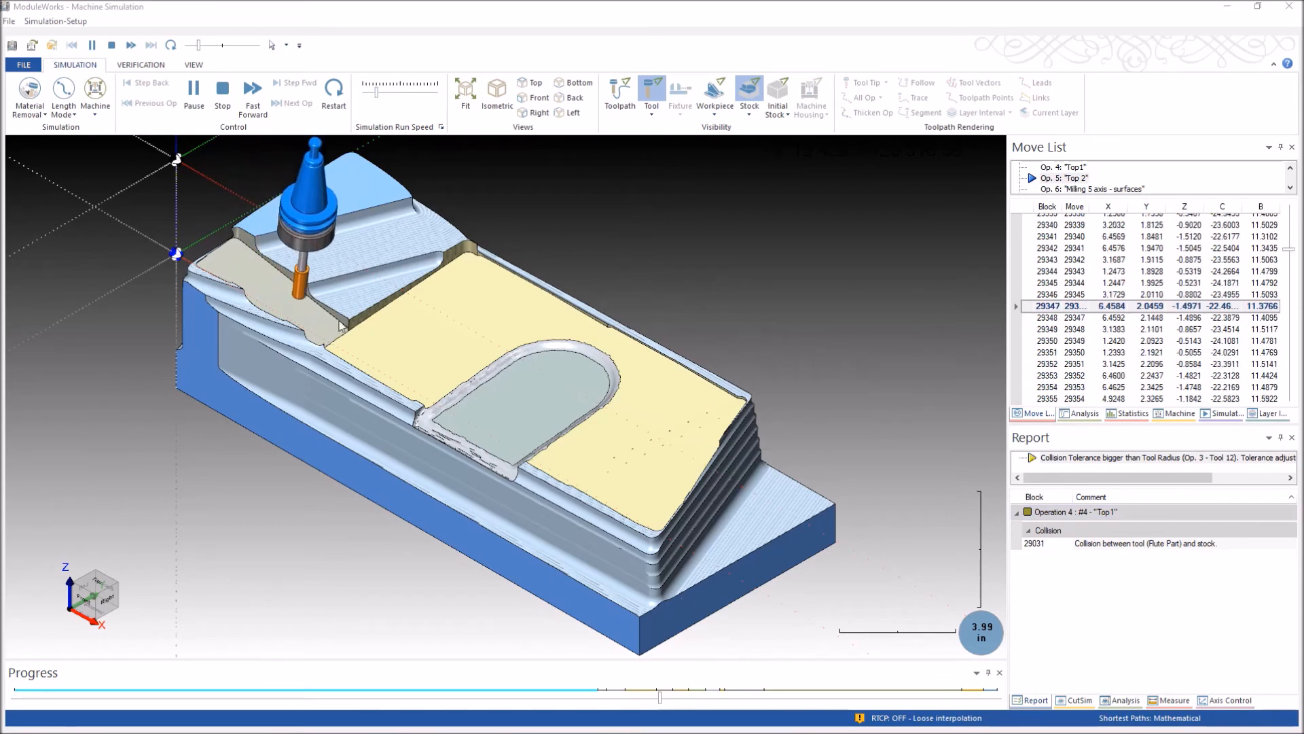
Step: Examine the machined stock closely where the Top1 and Top 2 faces meet, and fit the whole part in view
scroll(341, 325, "up", 5)
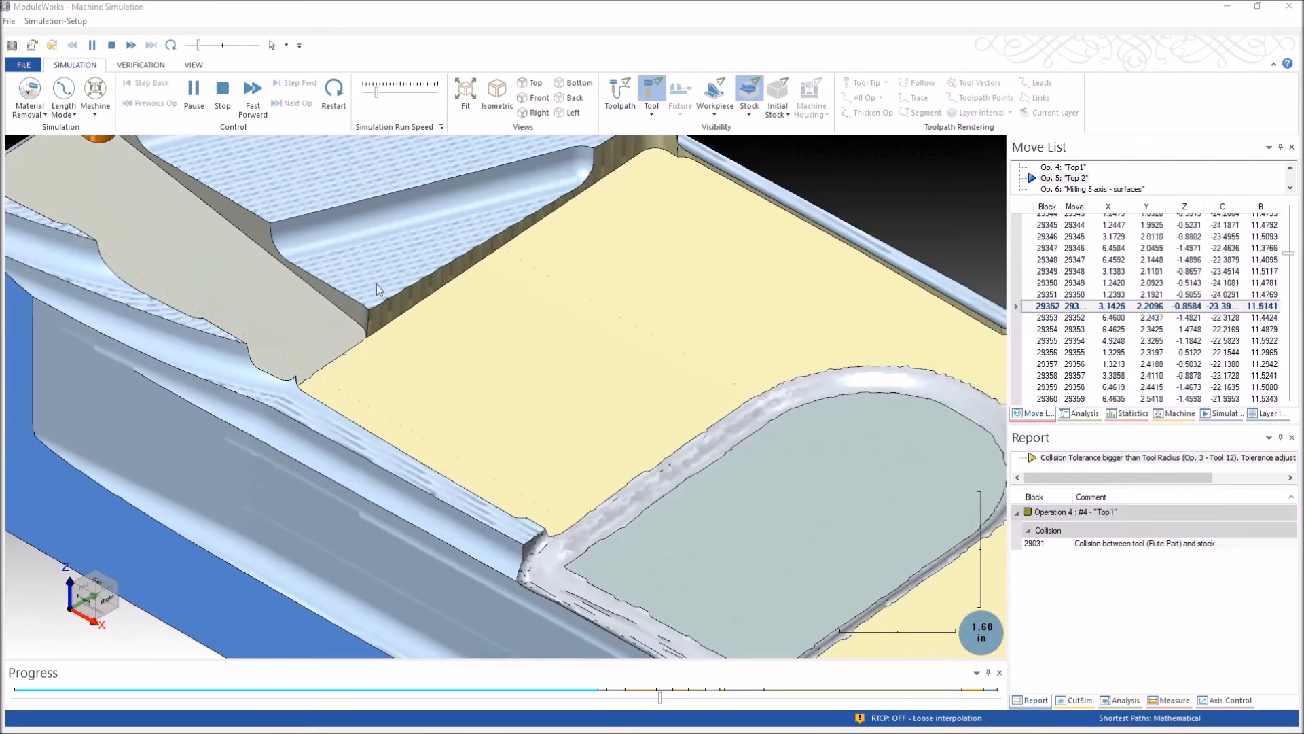
scroll(447, 236, "down", 5)
scroll(466, 206, "down", 3)
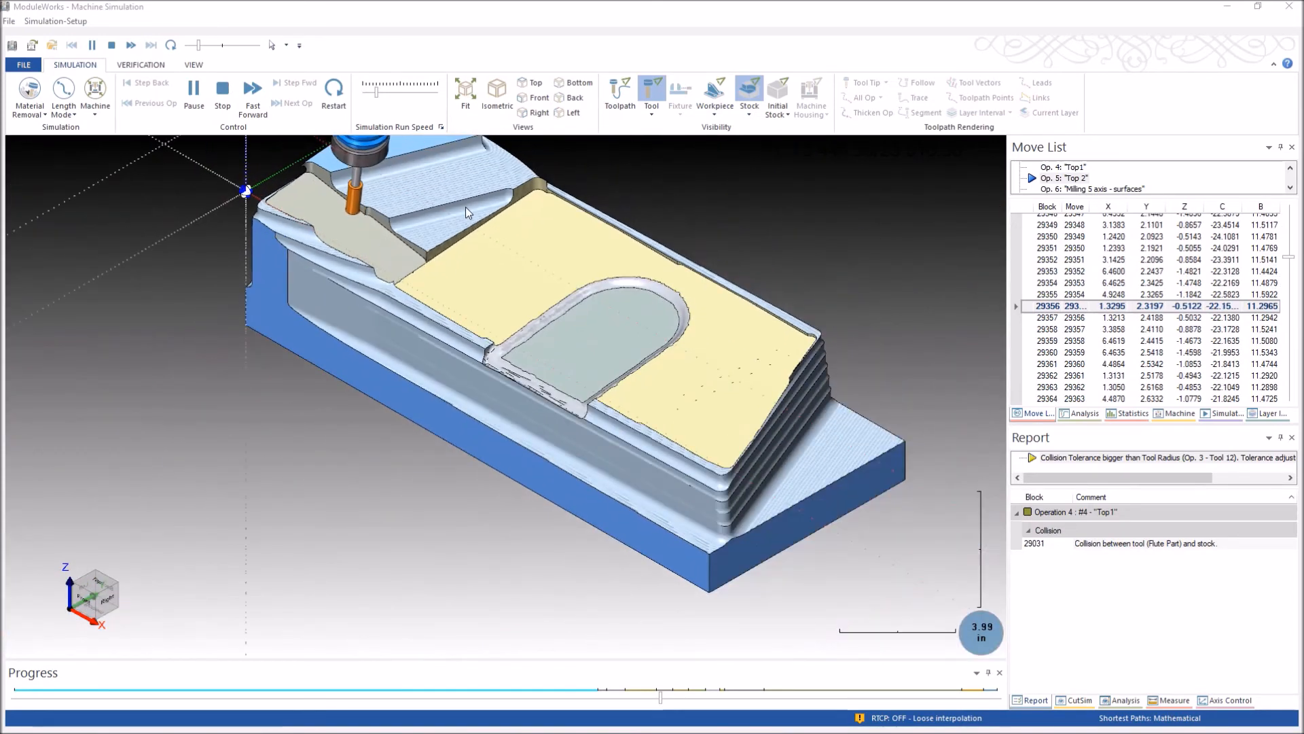
scroll(559, 184, "up", 3)
left_click(466, 103)
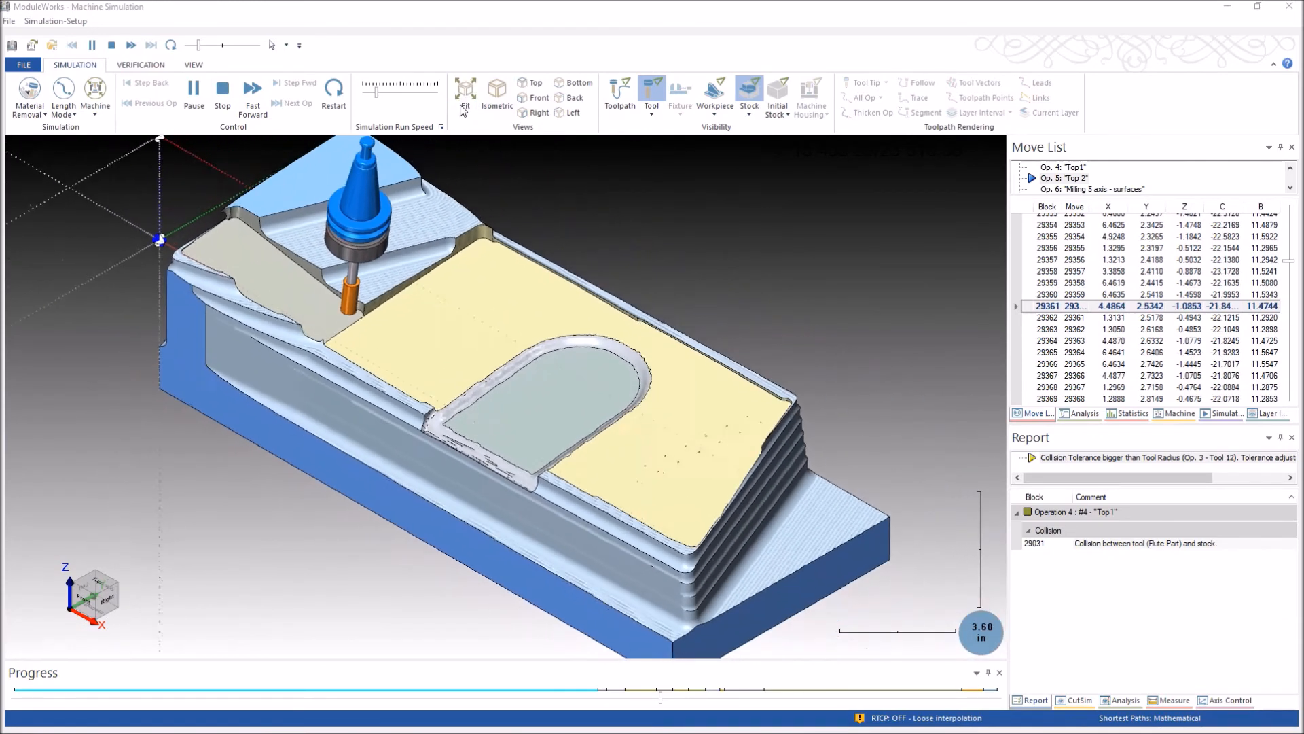
Step: Raise the simulation run speed slightly to watch the Top 2 operation, and reduce it for the 5-axis surface operation
left_click_drag(378, 93, 388, 94)
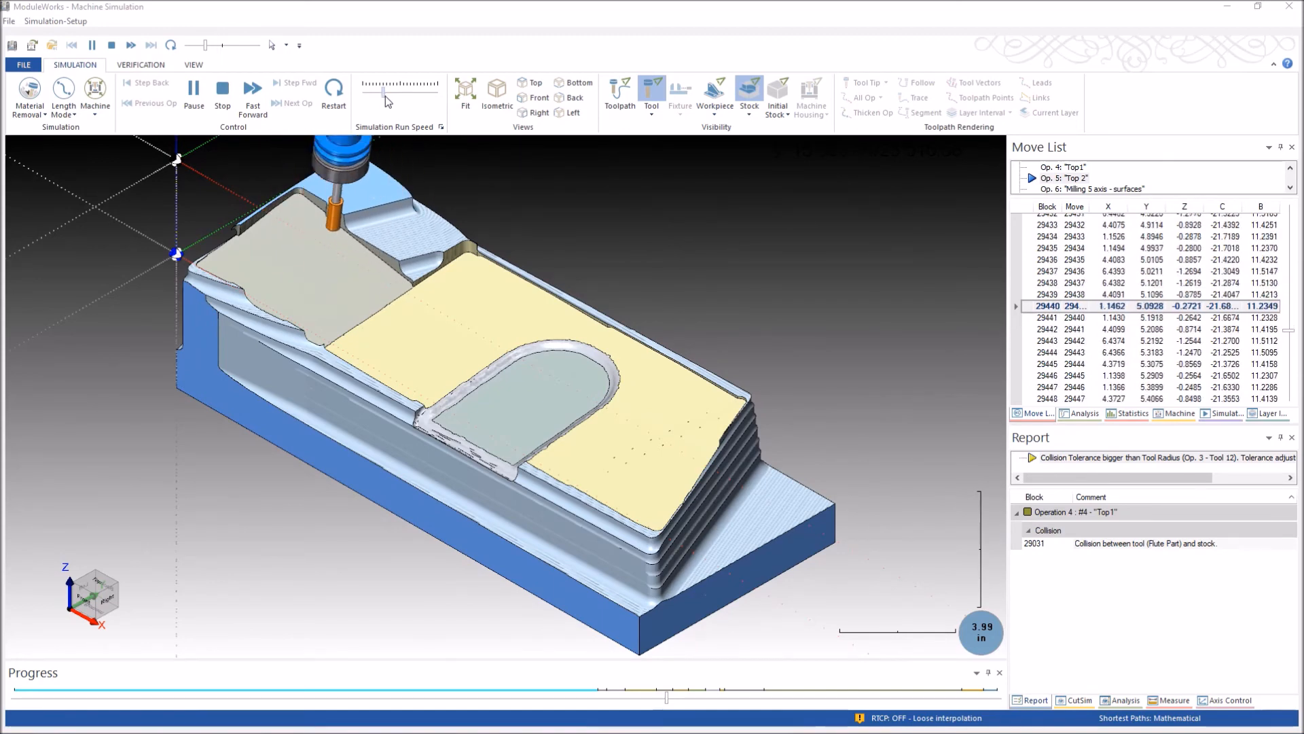
left_click_drag(387, 96, 386, 96)
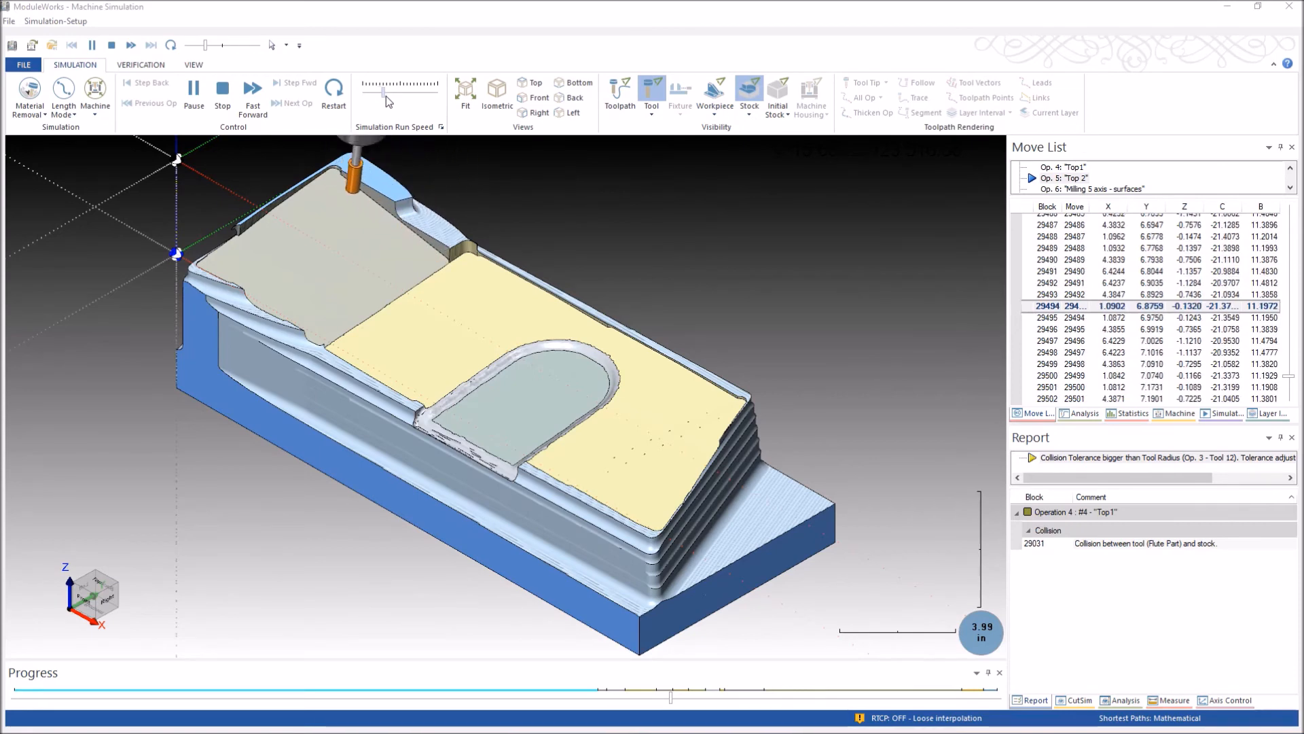
left_click_drag(385, 96, 380, 96)
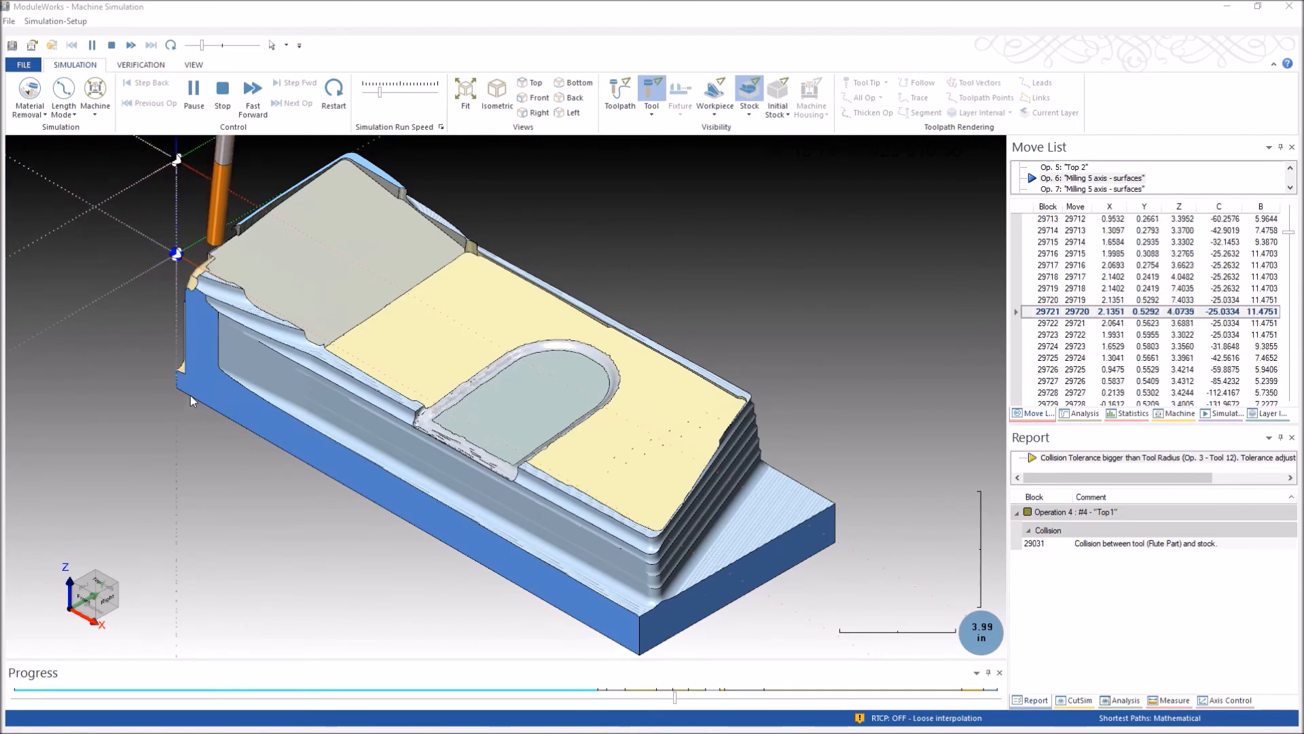
Step: Examine the block's end face from several angles while operation 6, Milling 5 axis - surfaces, cuts it
middle_click_drag(202, 386, 455, 467)
middle_click_drag(258, 449, 303, 528)
middle_click_drag(182, 456, 255, 500)
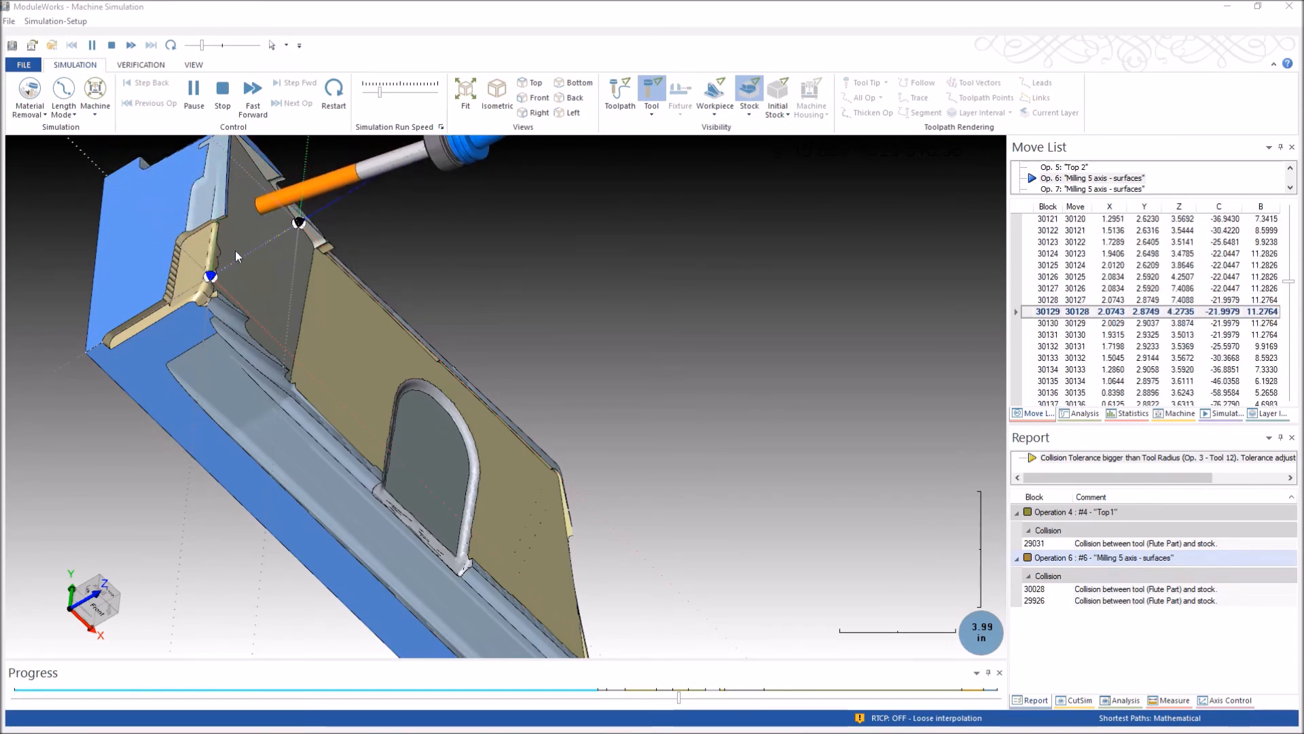
middle_click_drag(167, 397, 87, 416)
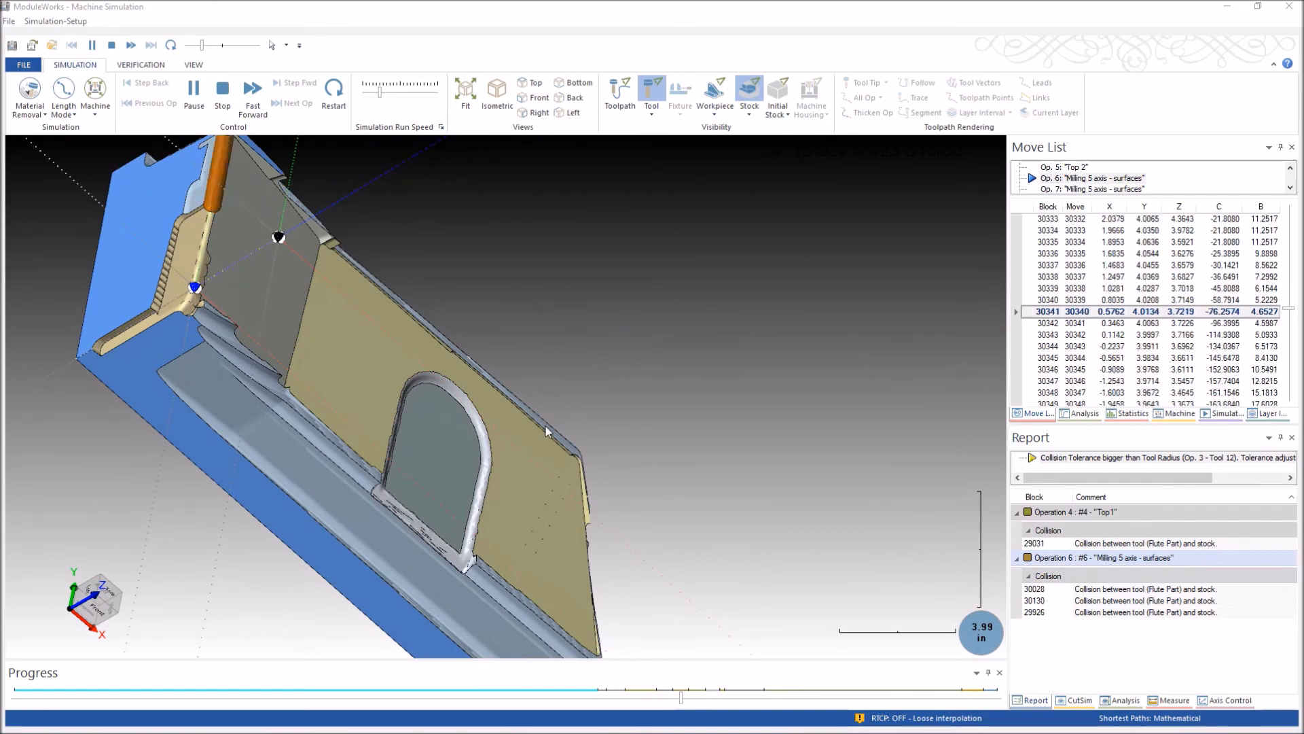
middle_click_drag(498, 401, 492, 379)
middle_click_drag(364, 311, 281, 526)
scroll(369, 468, "up", 2)
scroll(373, 463, "down", 4)
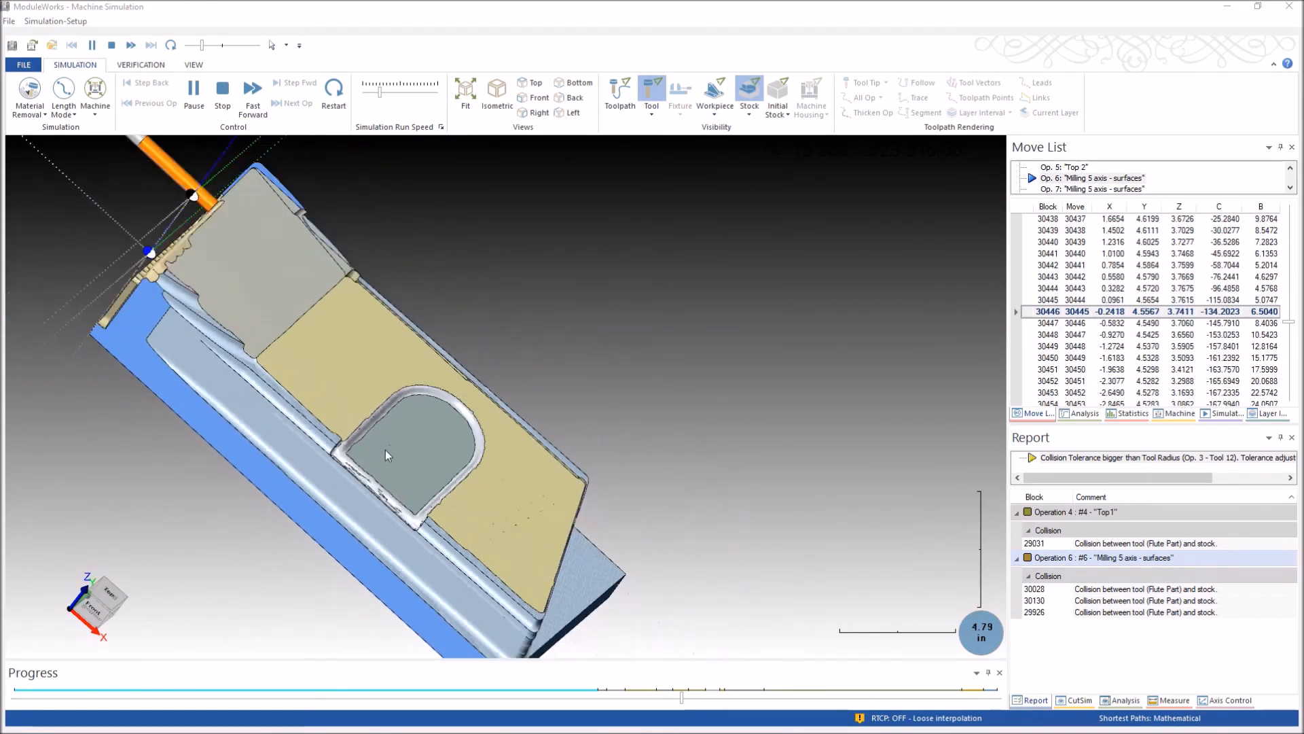
middle_click_drag(303, 434, 300, 387)
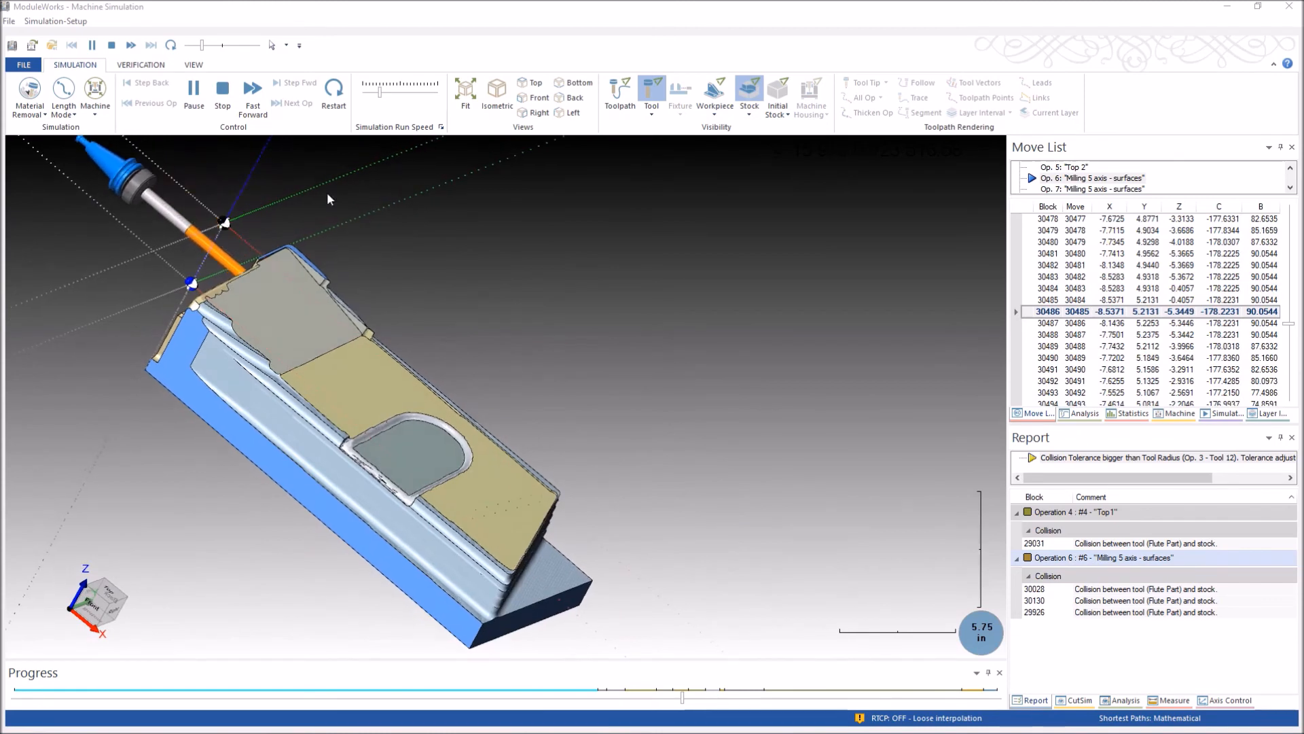
Step: Briefly raise and reduce the run speed during operation 7, and view the whole block from its end during Side 1
left_click_drag(380, 95, 389, 92)
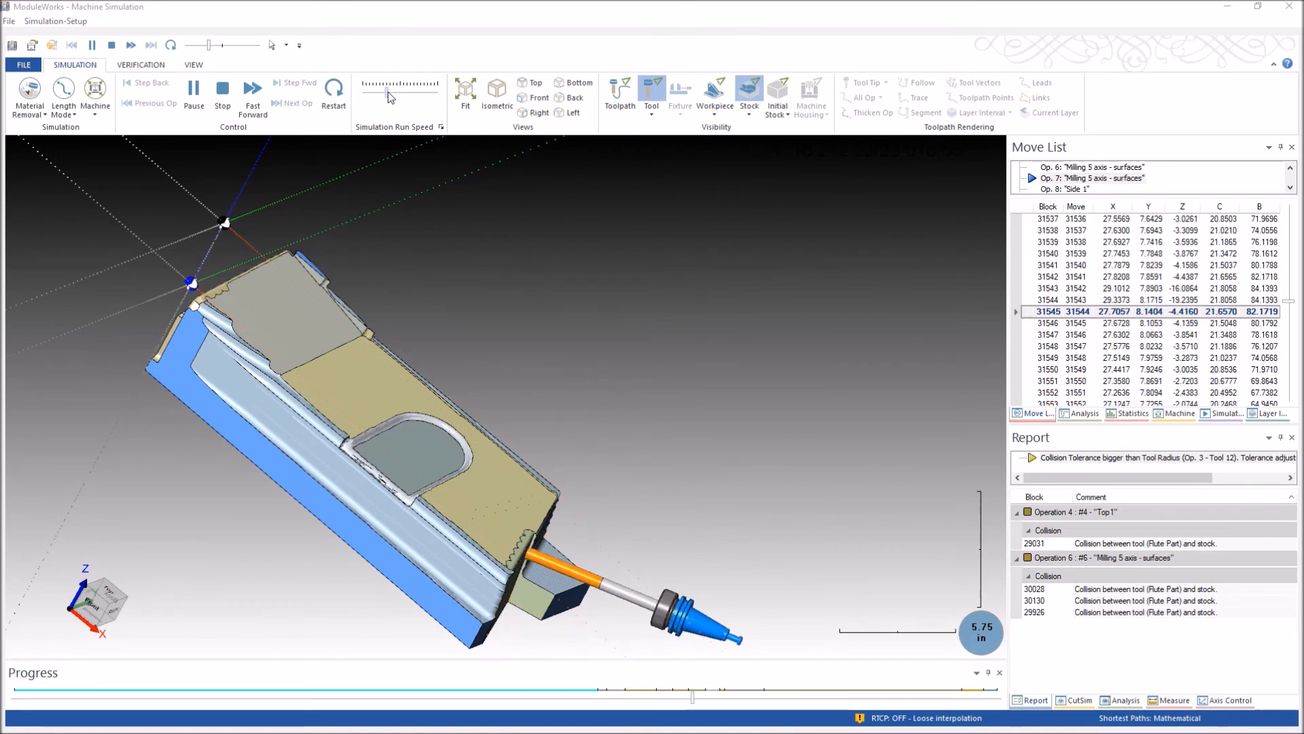
left_click_drag(389, 92, 381, 91)
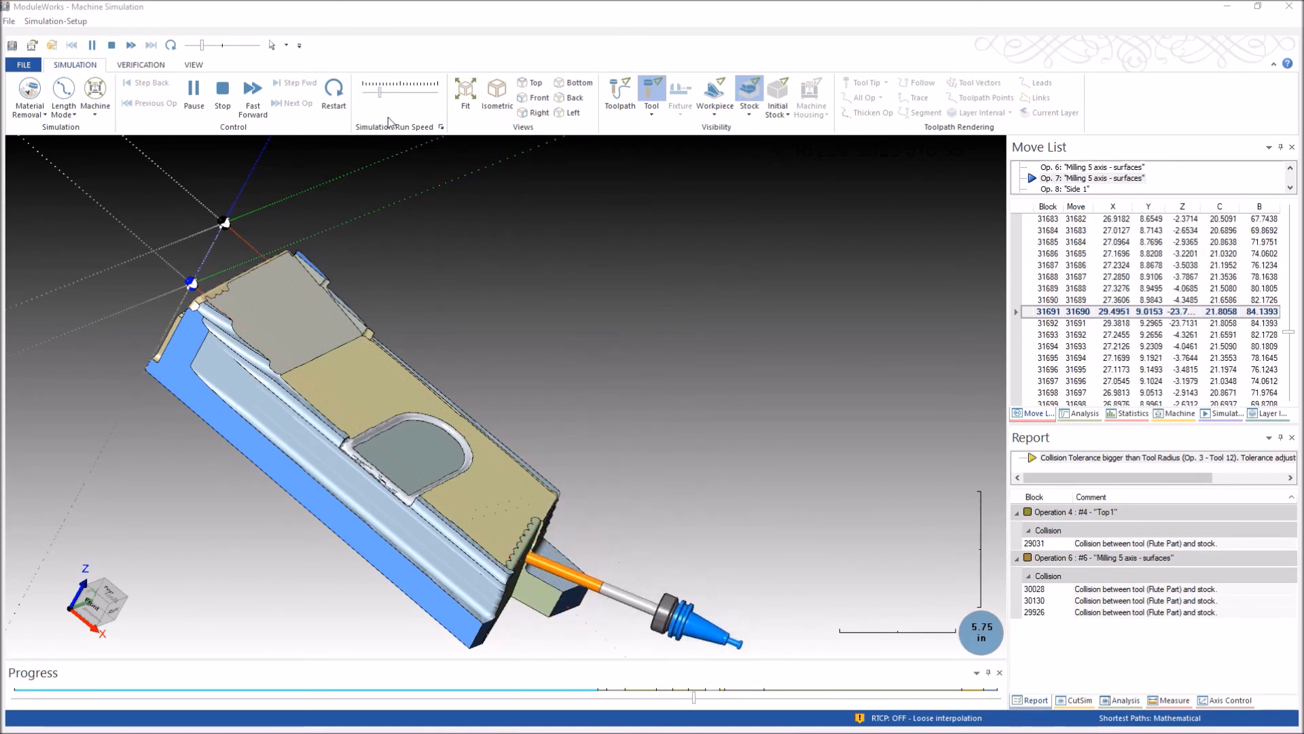
scroll(712, 615, "down", 5)
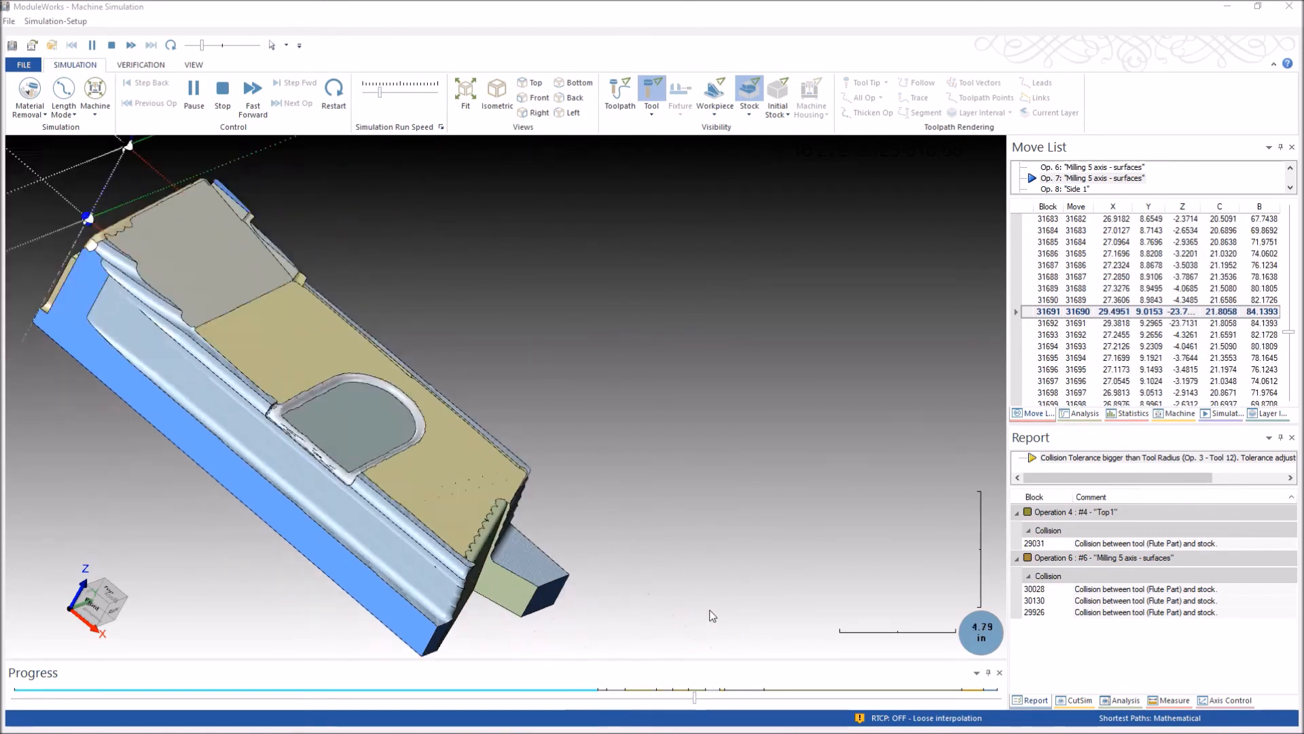
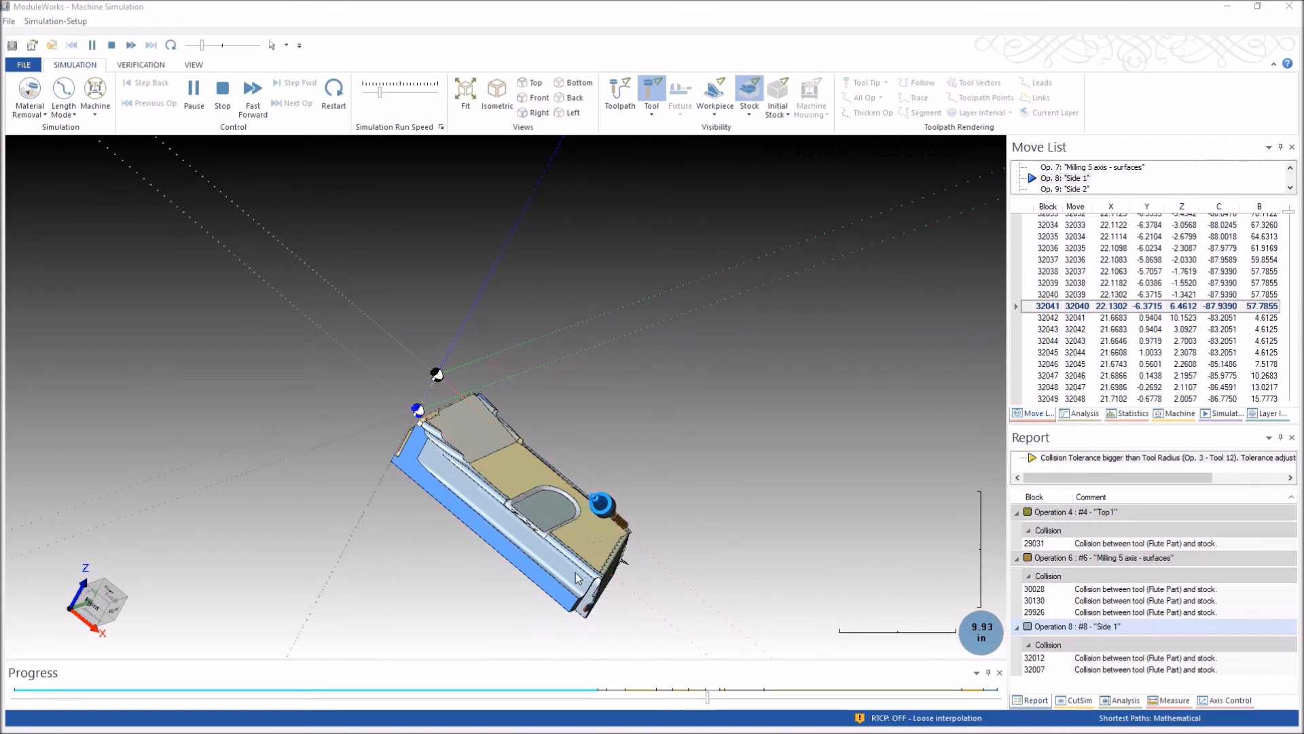
middle_click_drag(598, 314, 581, 312)
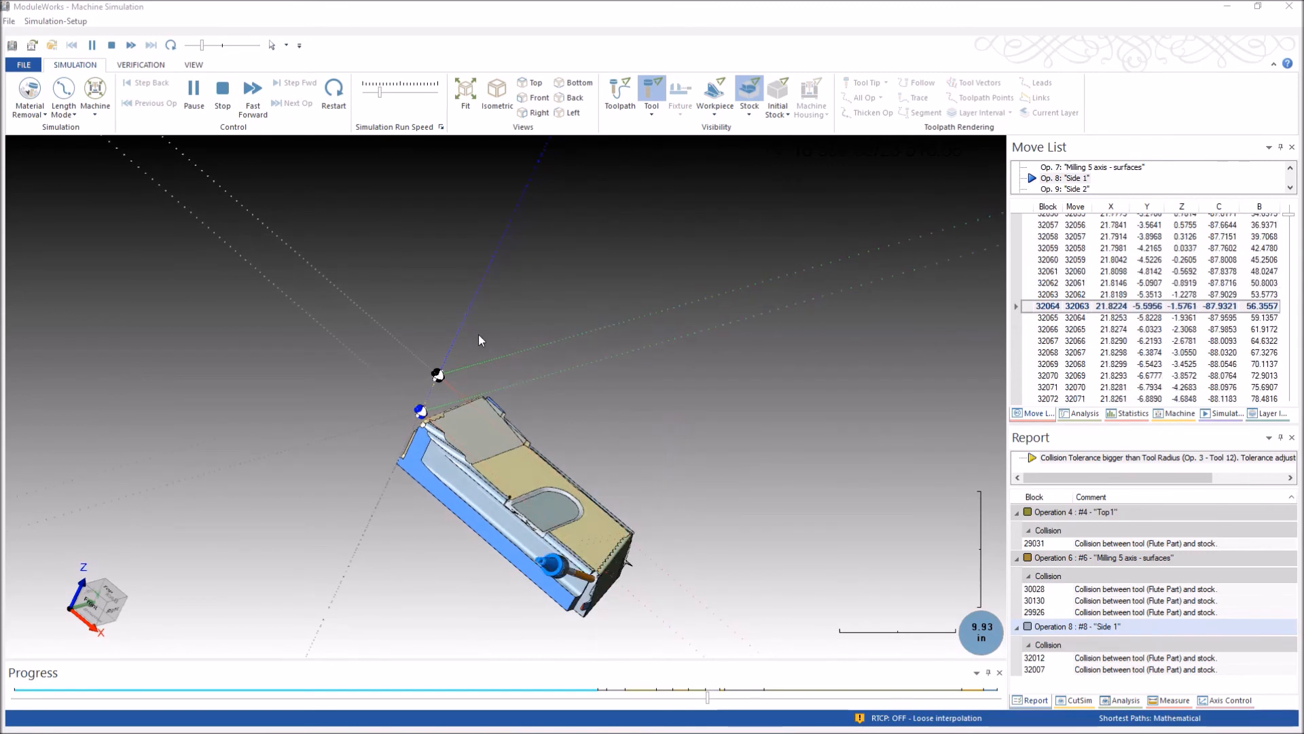
middle_click_drag(480, 334, 393, 335)
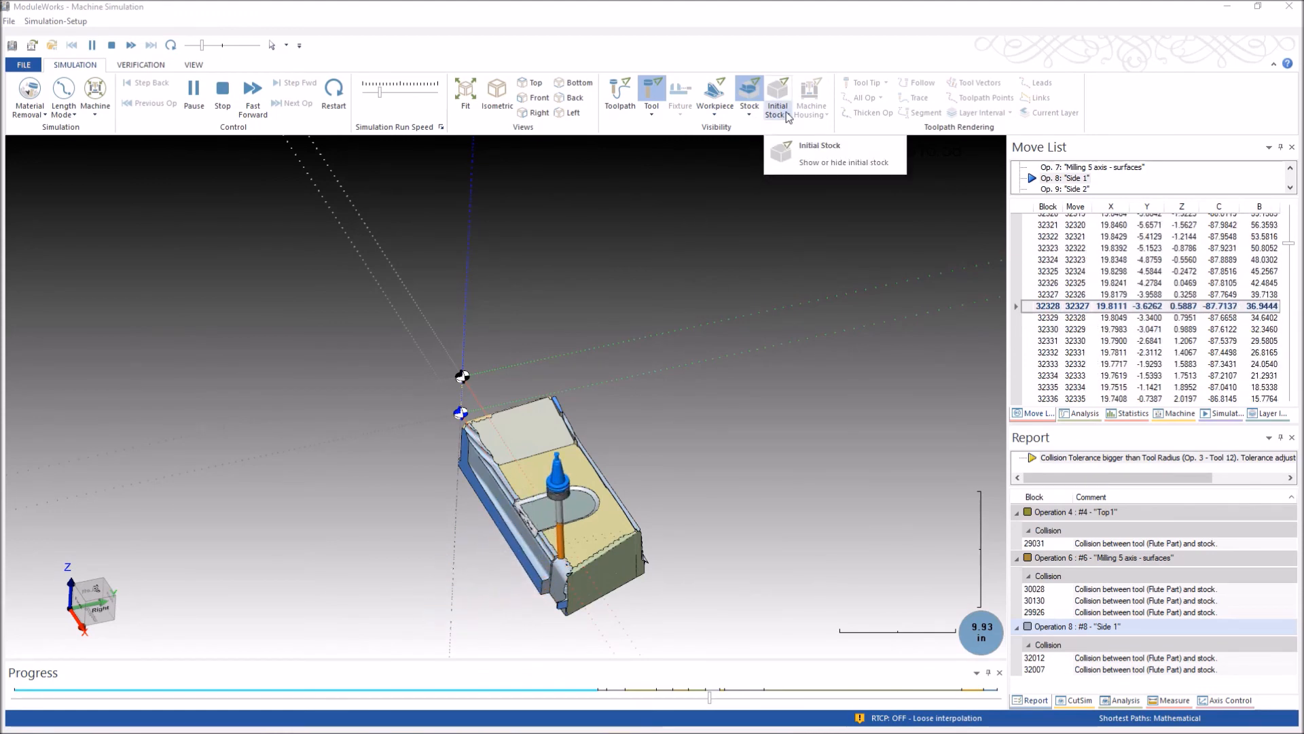
Step: Compare the machined stock with the initial stock shown transparent and solid, and hide the initial stock again
left_click(781, 91)
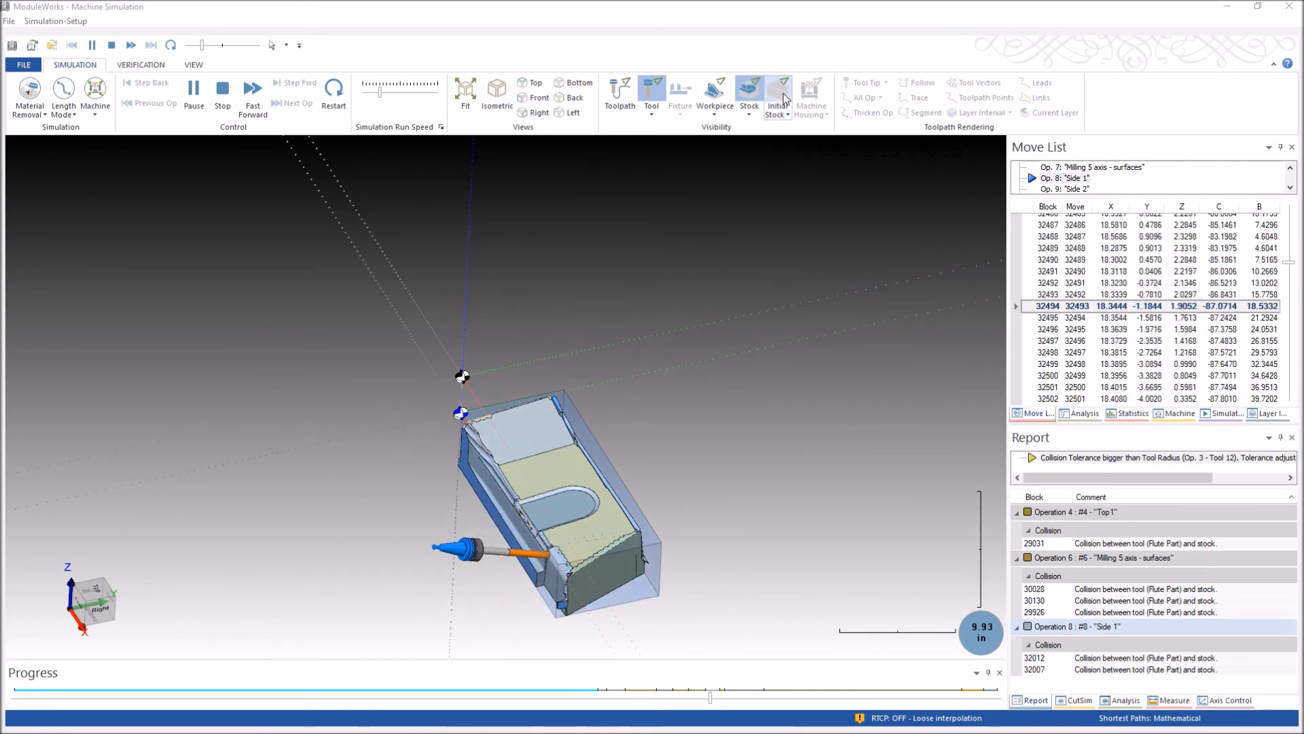
left_click(784, 93)
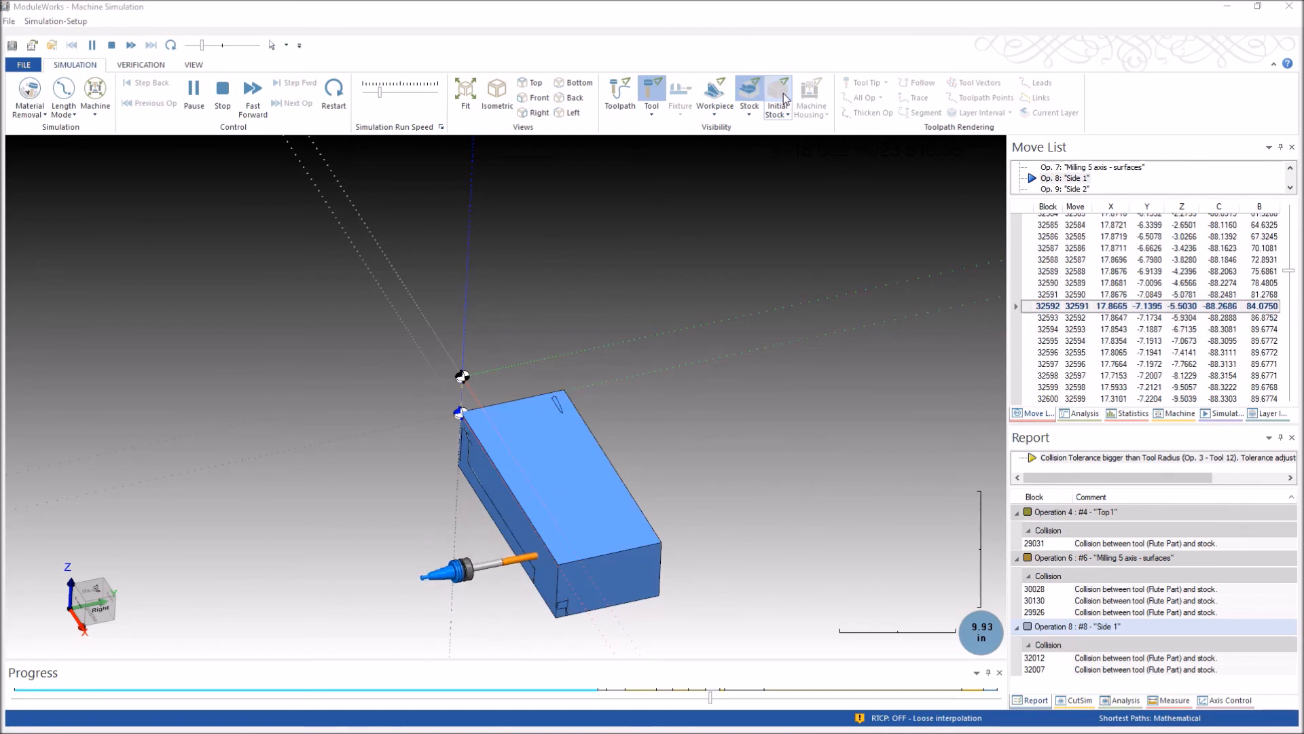
left_click(784, 92)
left_click(784, 93)
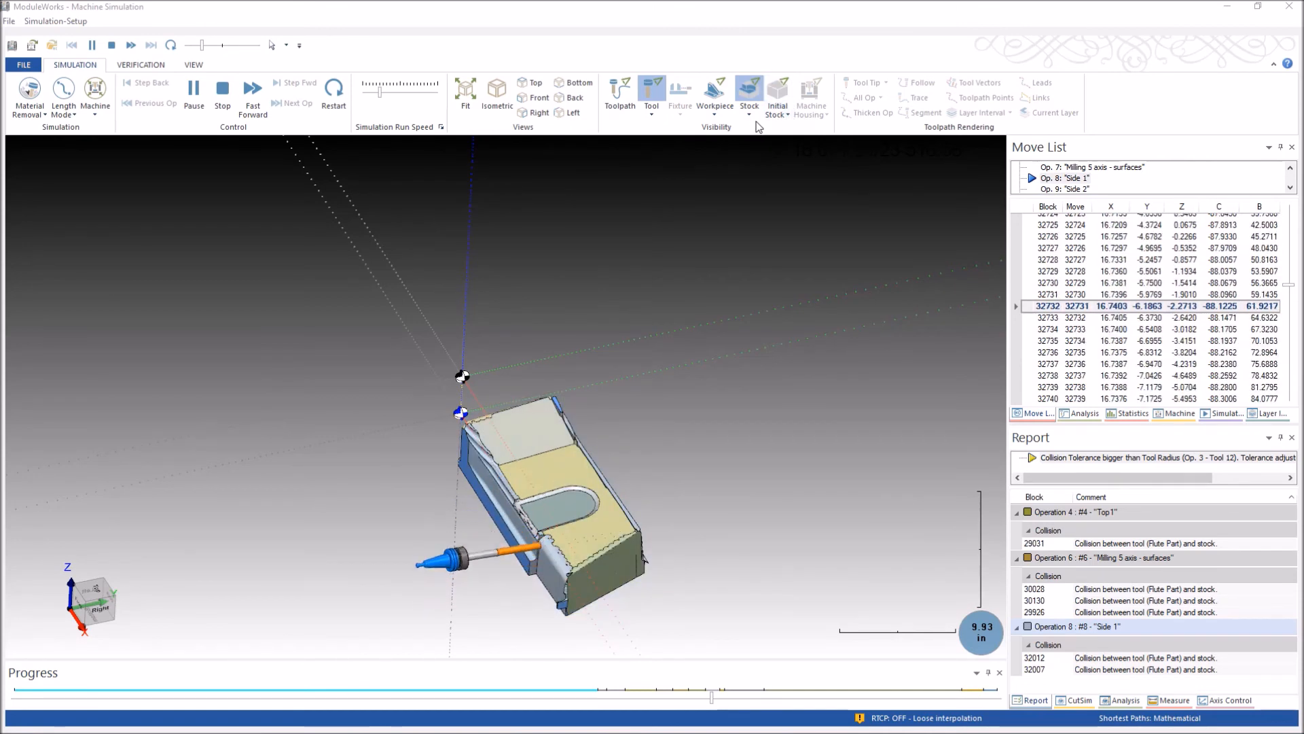
Step: Display the boat workpiece around the stock as solid and as transparent, and hide it again
left_click(713, 99)
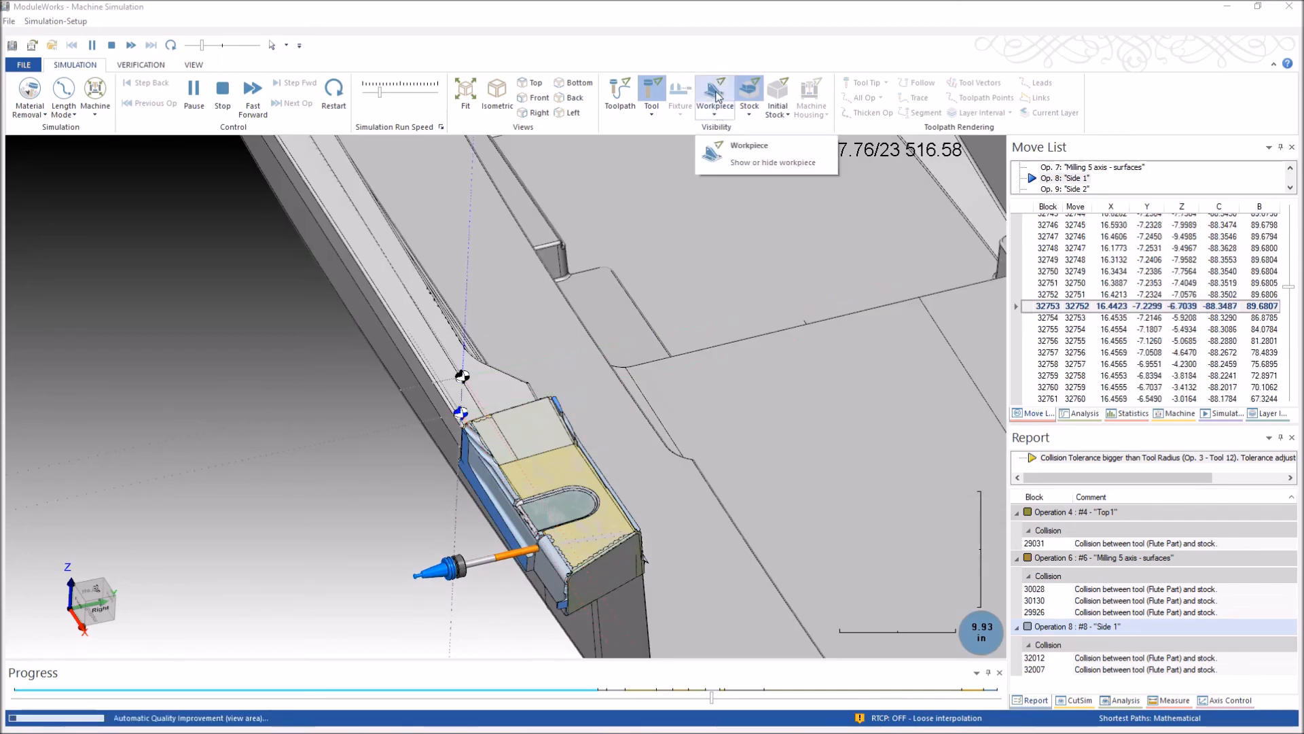
left_click(716, 96)
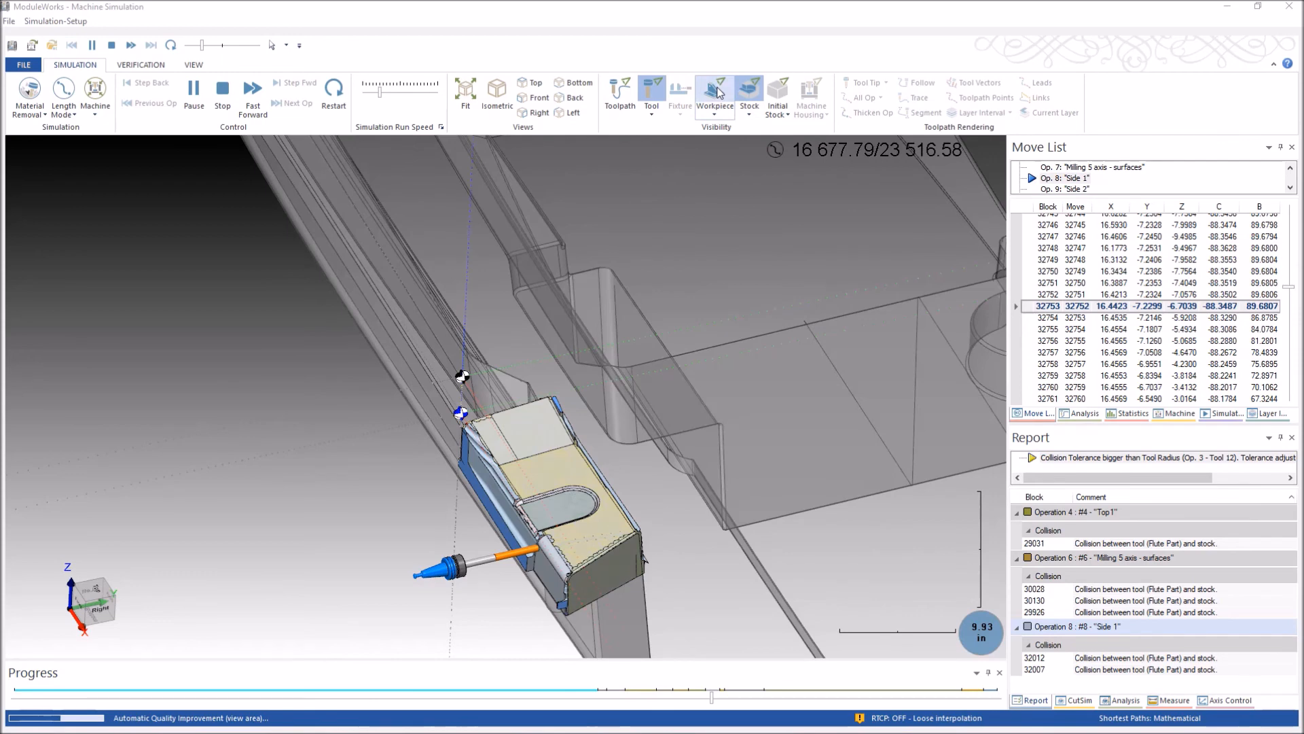
left_click(718, 94)
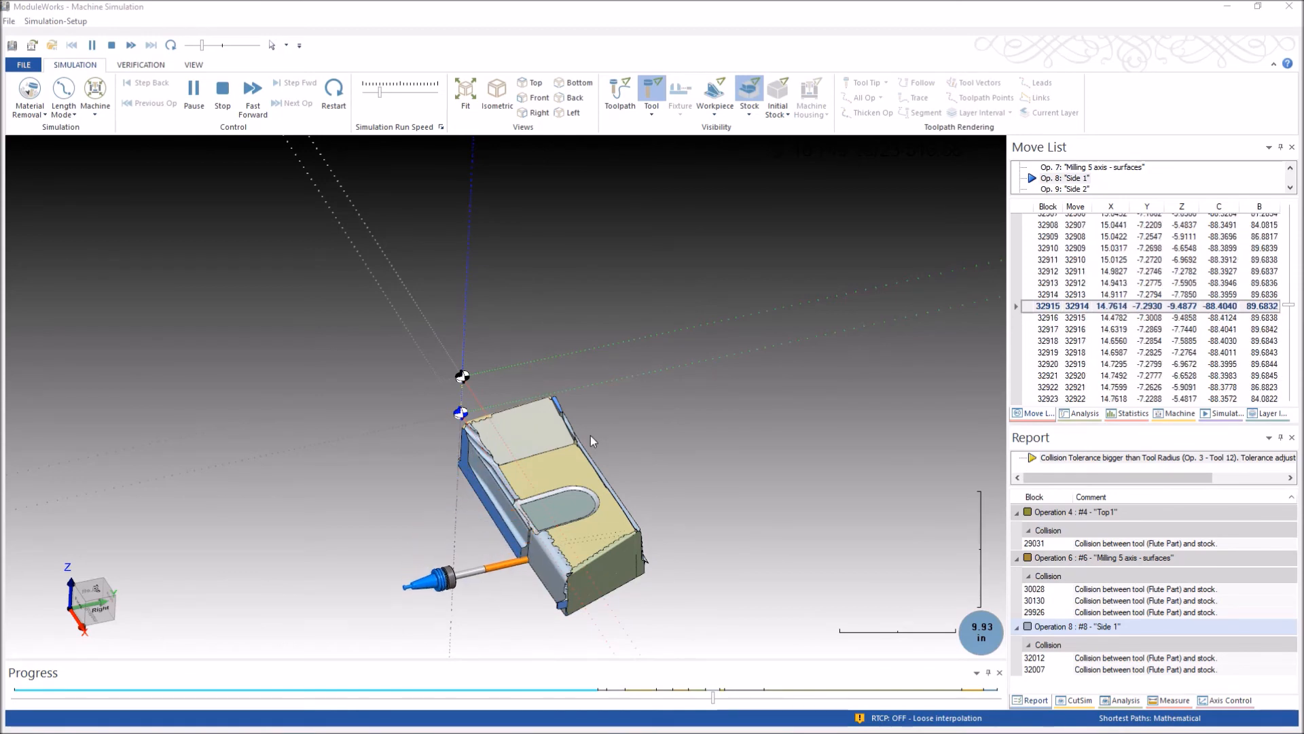
Step: Inspect the long side wall beside the arched pocket closely while the Side 1 operation cuts it
scroll(504, 557, "up", 5)
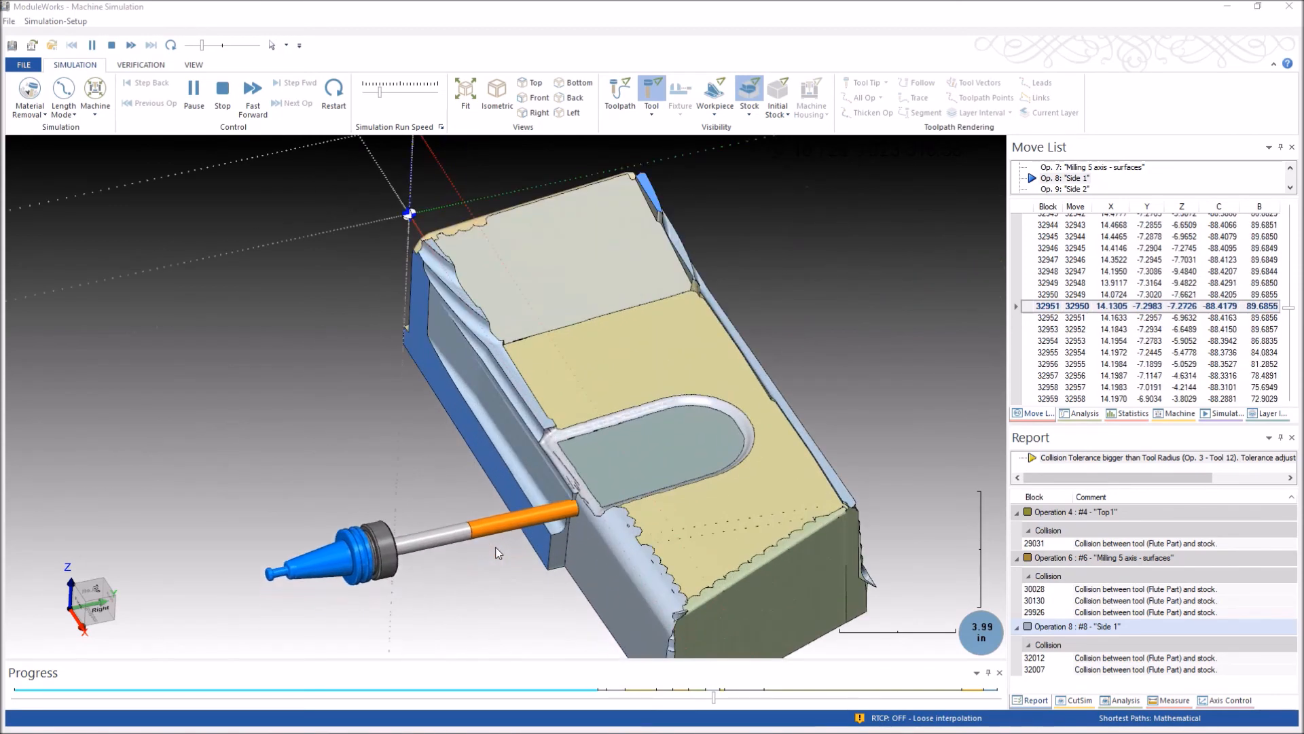
scroll(527, 430, "up", 3)
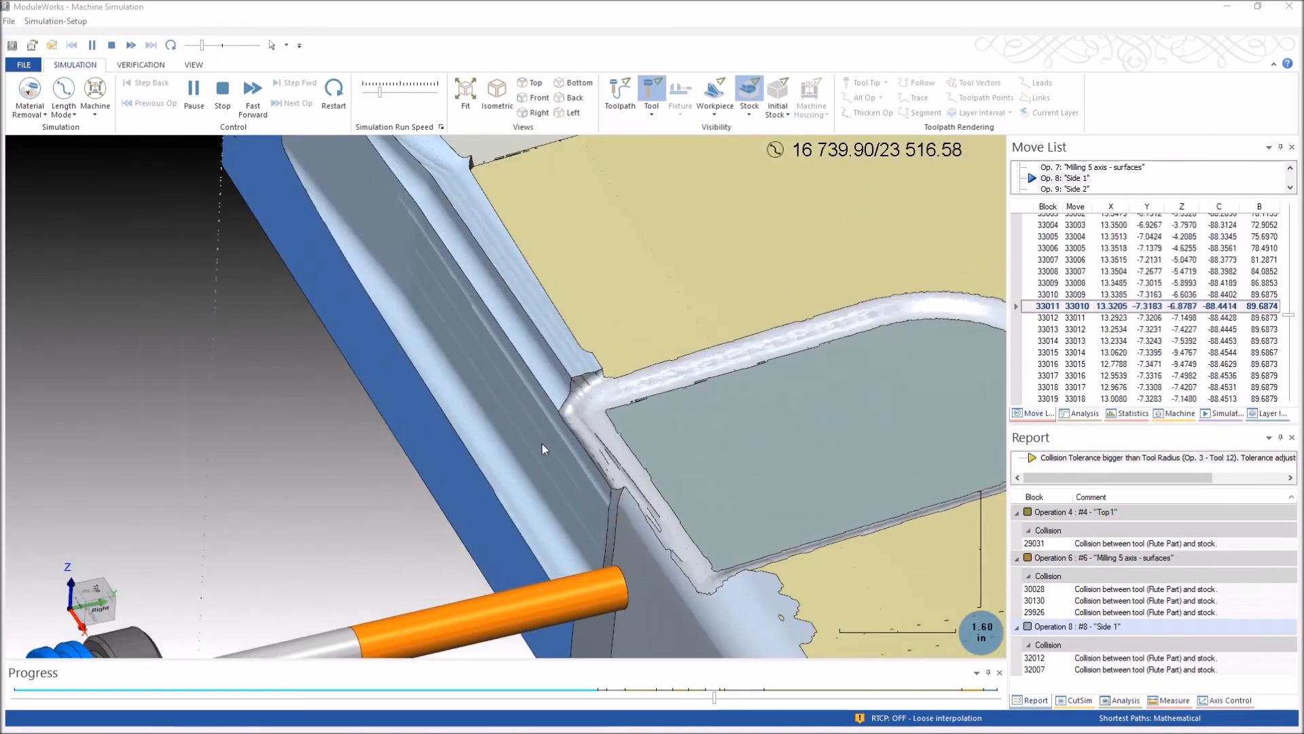
scroll(563, 442, "down", 2)
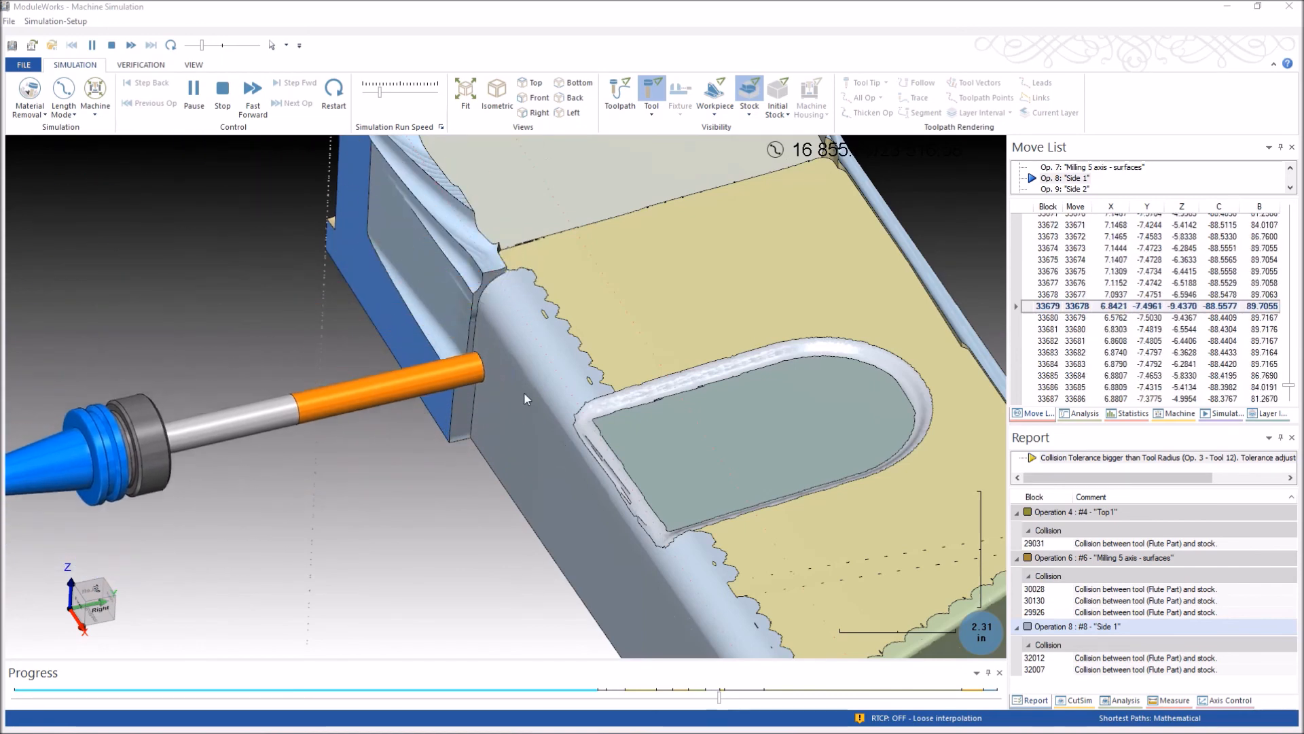
scroll(525, 394, "up", 4)
scroll(525, 394, "down", 6)
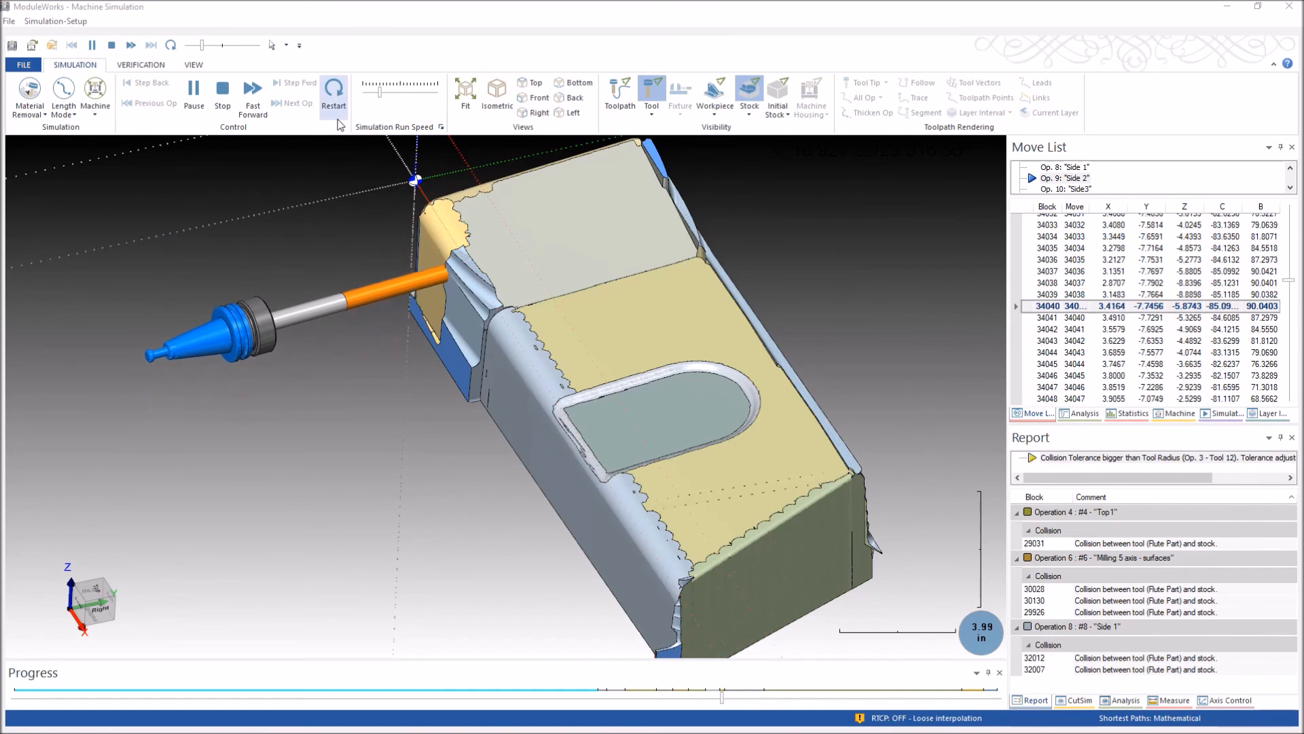
Step: Raise the run speed slightly and examine the block's end and back side during the Side 2 and Side3 operations
left_click_drag(380, 91, 389, 93)
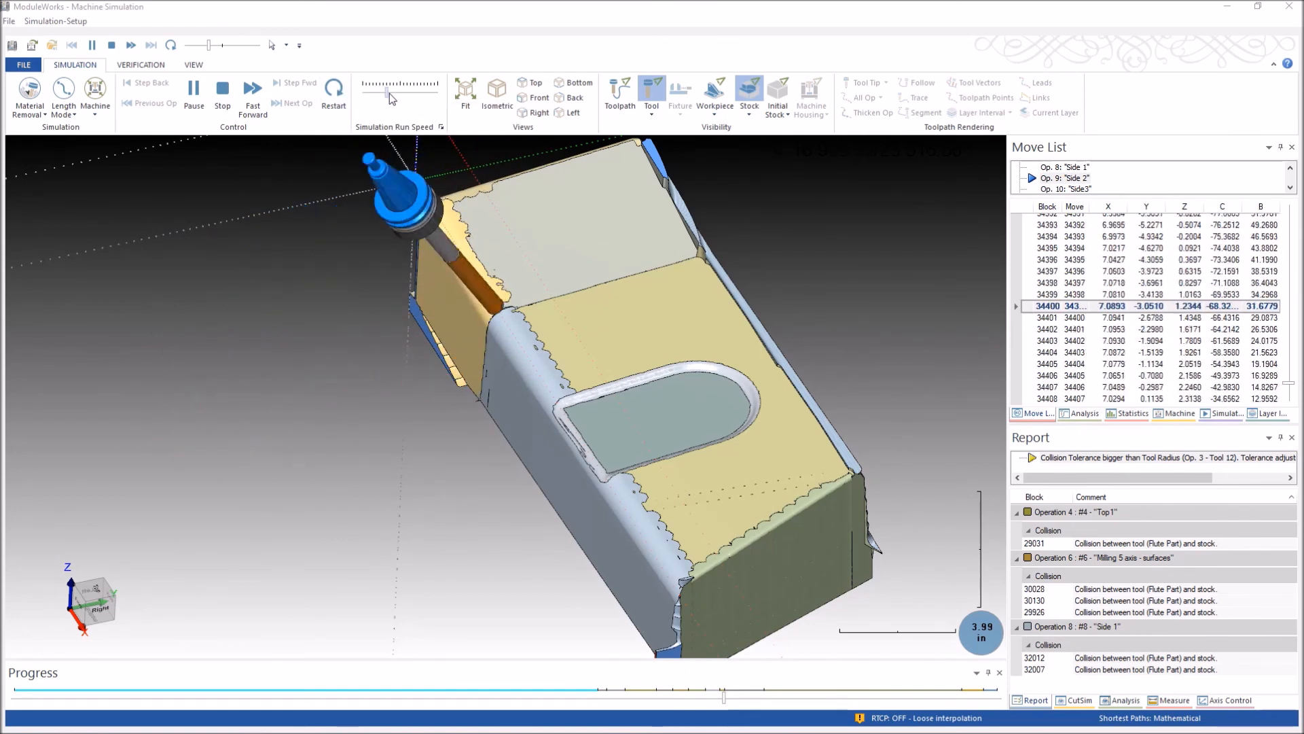
middle_click_drag(621, 349, 440, 408)
middle_click_drag(587, 442, 414, 343)
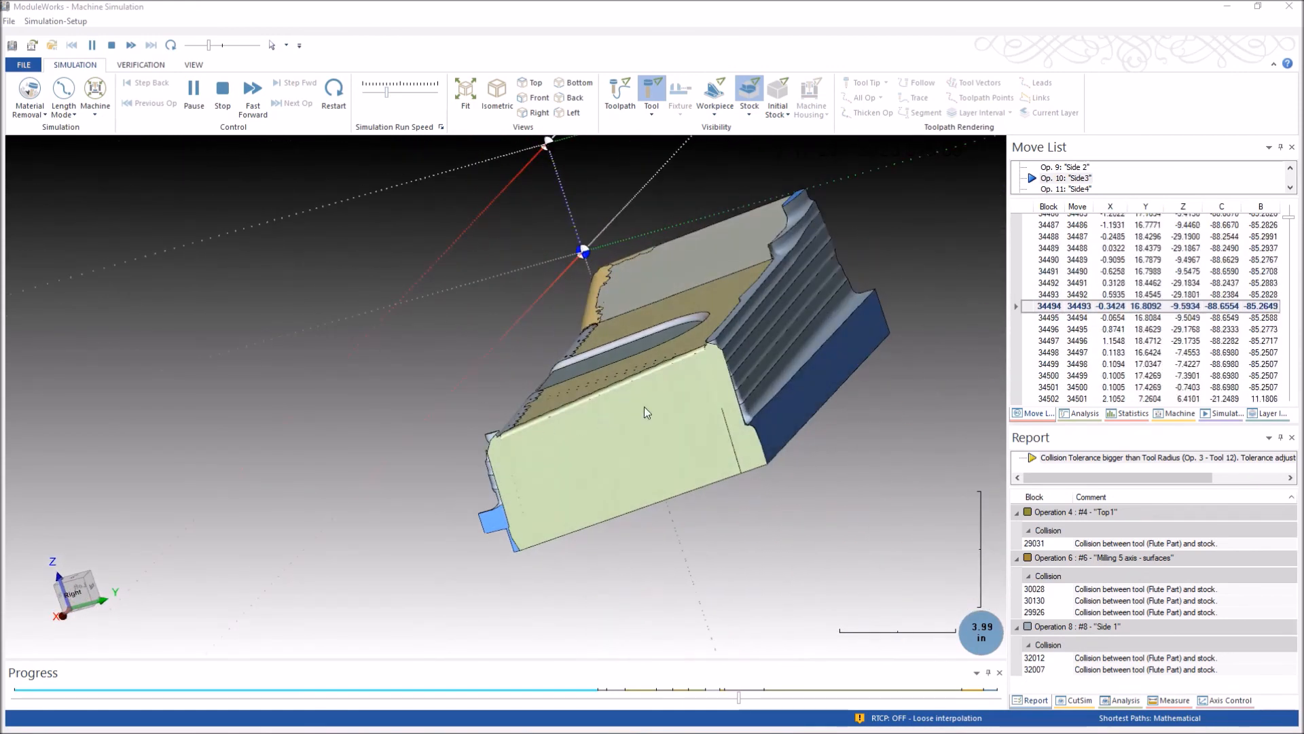
middle_click_drag(699, 369, 725, 506)
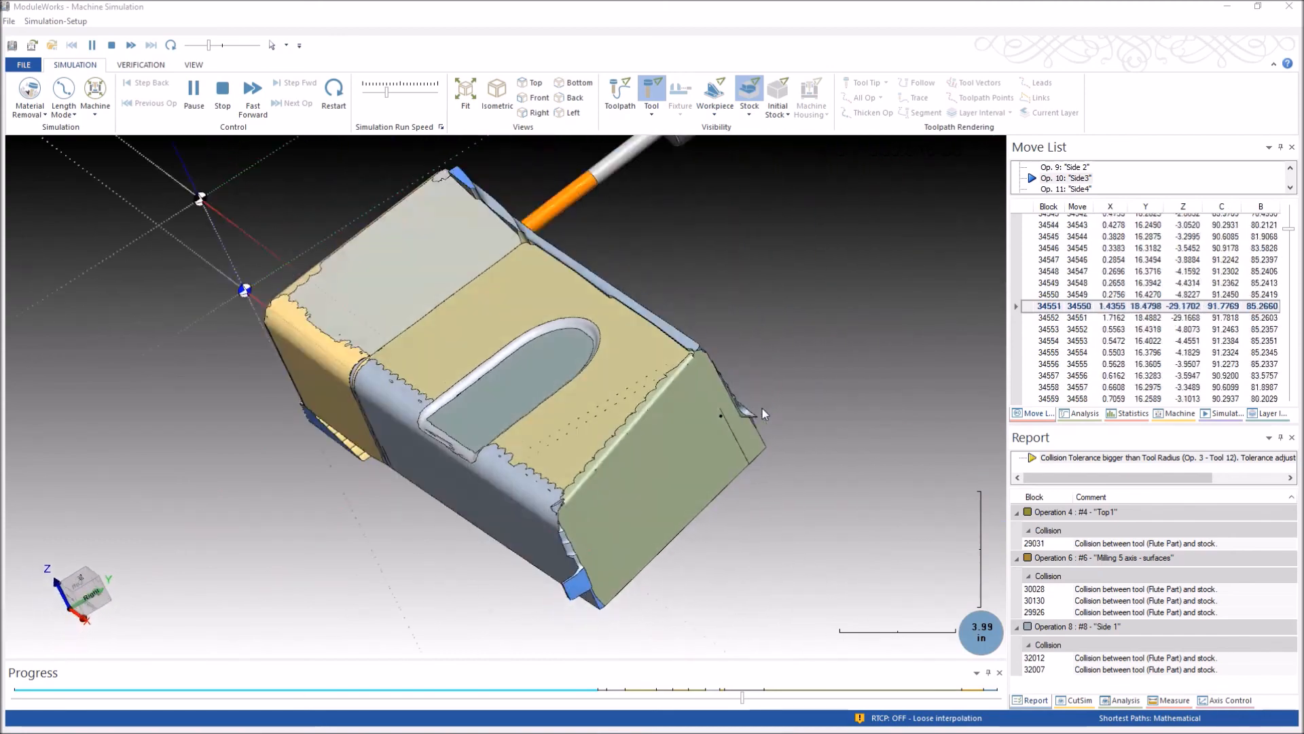
middle_click_drag(365, 227, 542, 210)
middle_click_drag(348, 353, 373, 298)
middle_click_drag(711, 530, 418, 524)
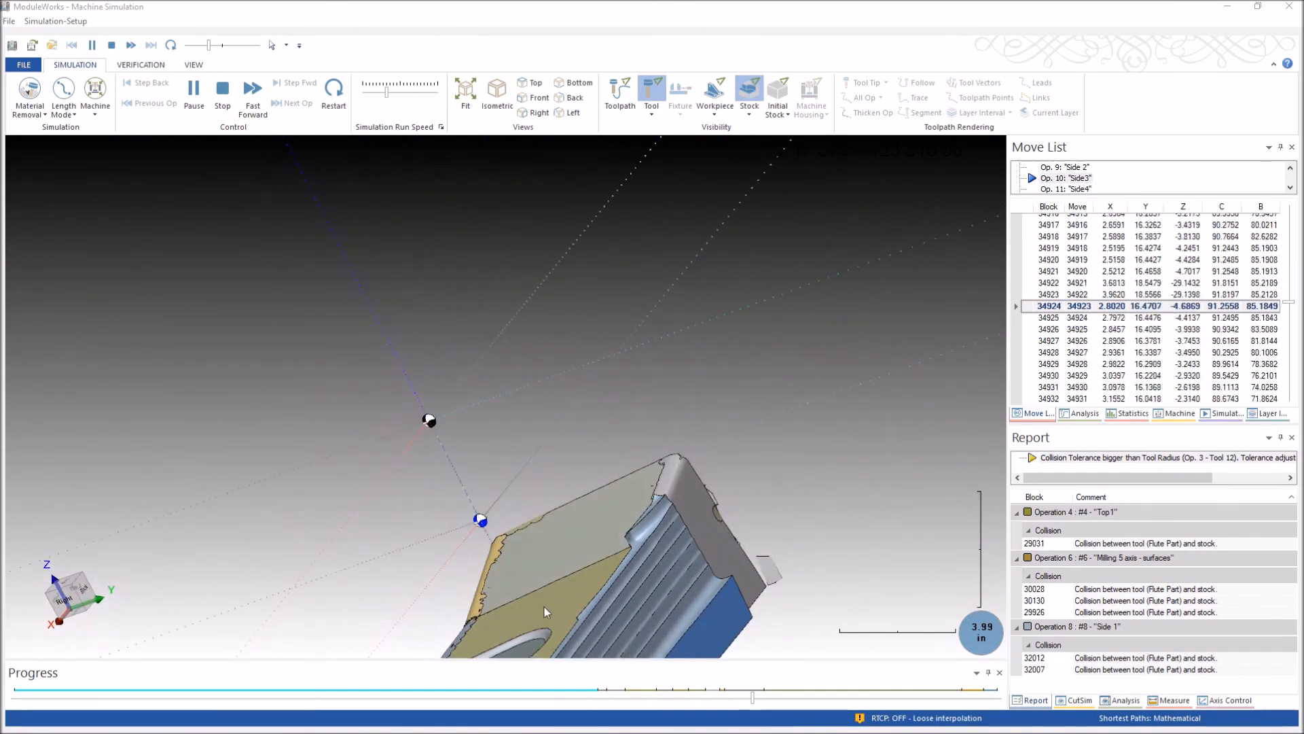
middle_click_drag(471, 410, 453, 473)
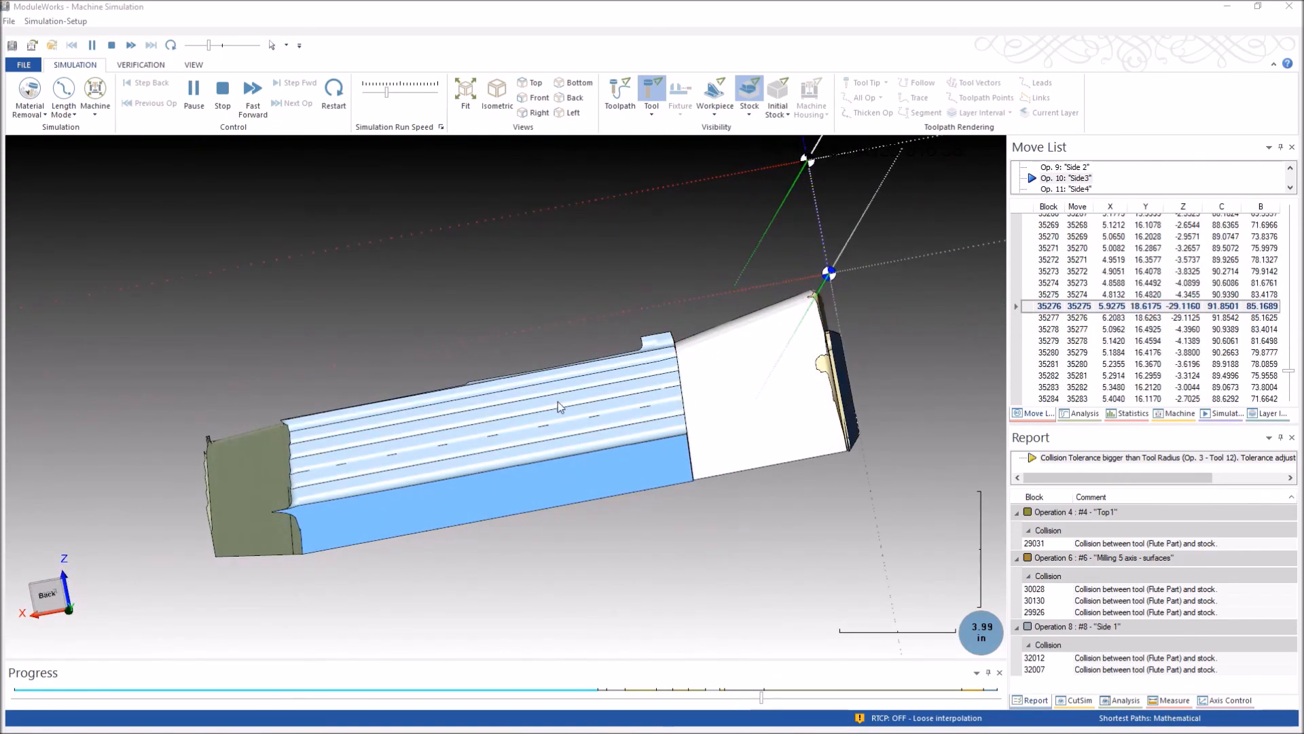
middle_click_drag(850, 352, 846, 404)
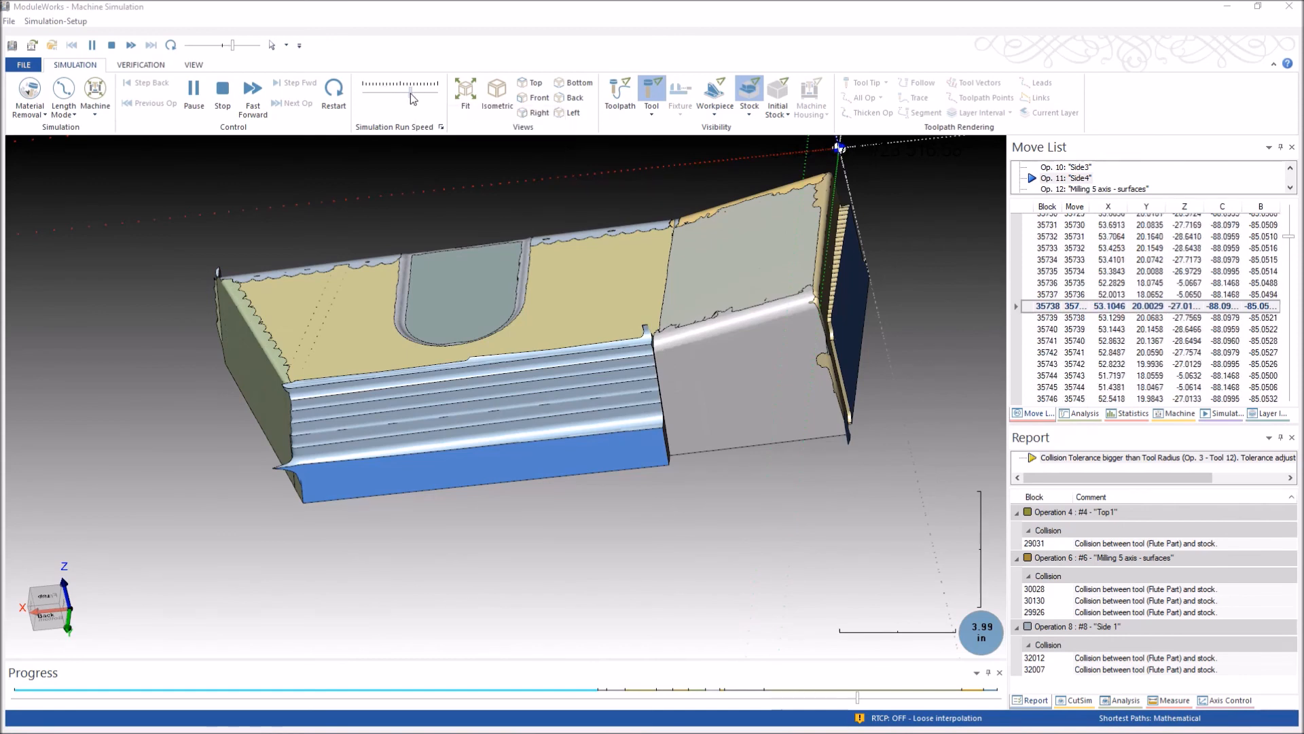
Step: Slow the simulation and examine the vertical corner edge closely while operation 12, Milling 5 axis - surfaces, cuts it
left_click_drag(411, 93, 391, 93)
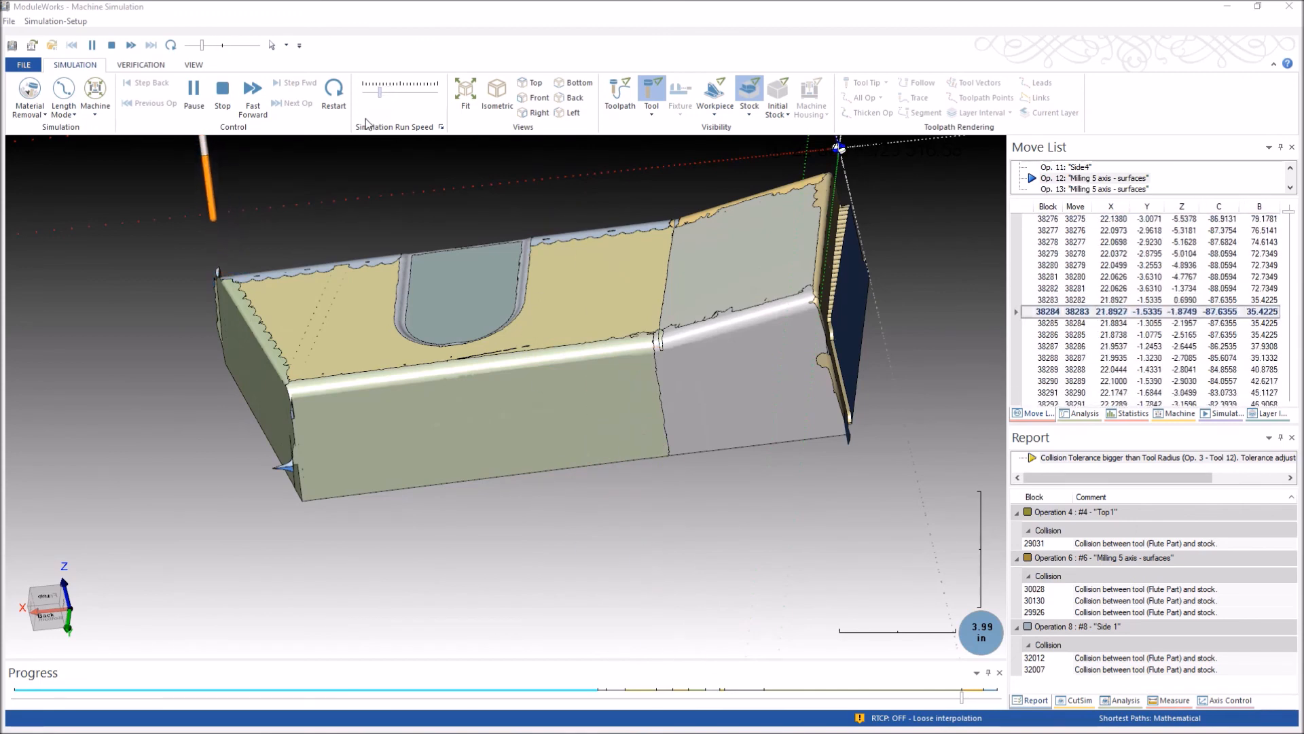
left_click_drag(328, 438, 383, 369)
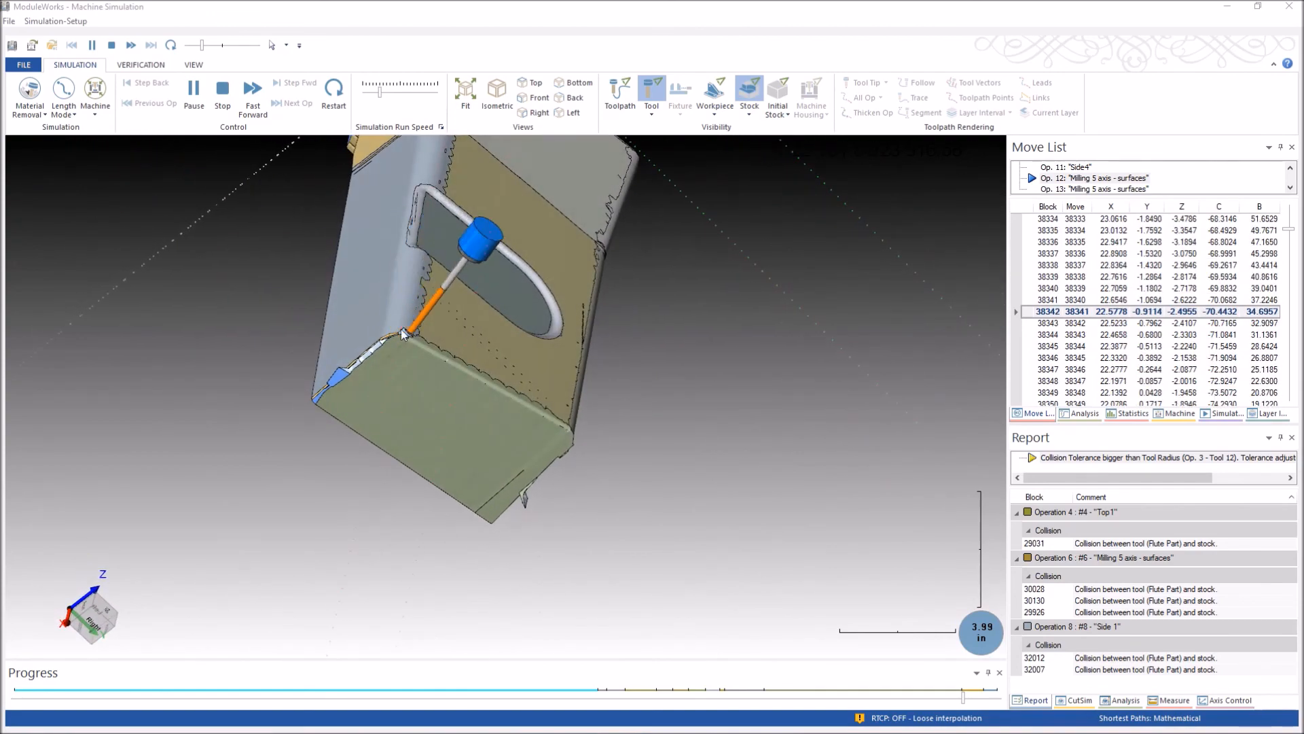
left_click_drag(397, 212, 246, 259)
left_click_drag(479, 495, 459, 248)
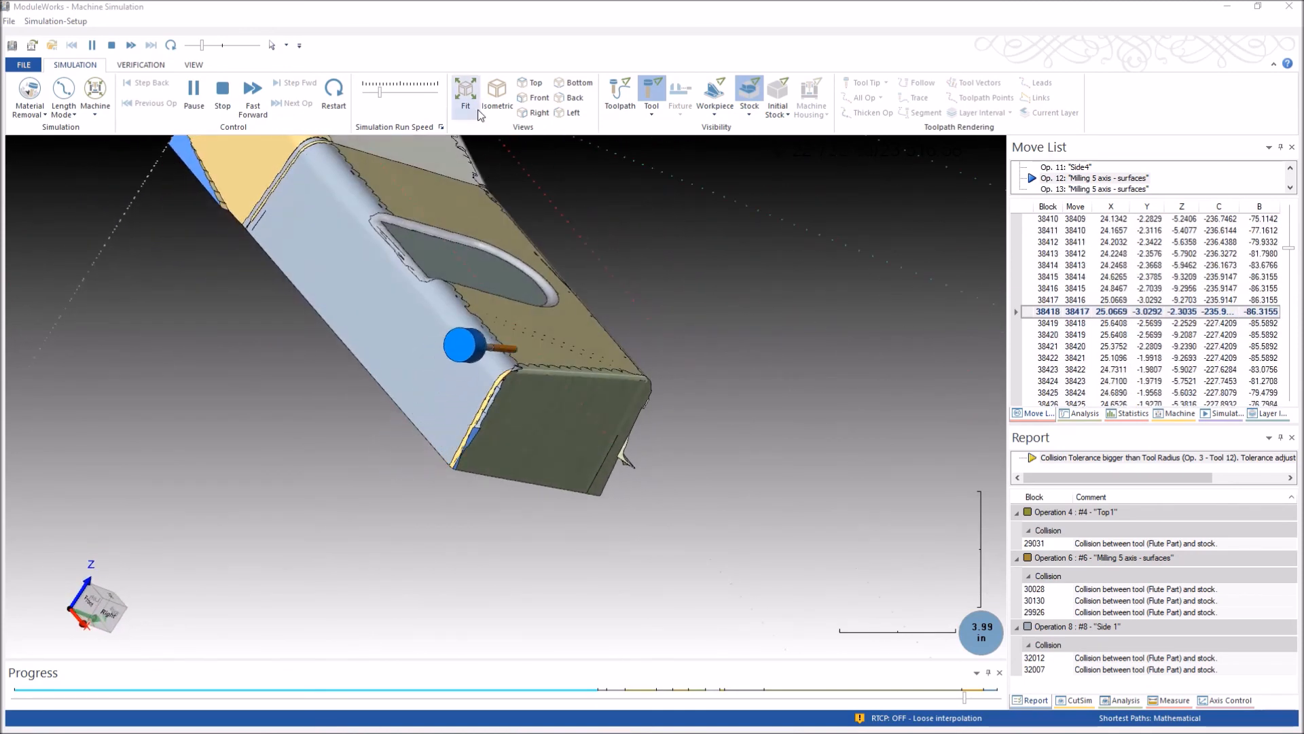
scroll(508, 398, "up", 5)
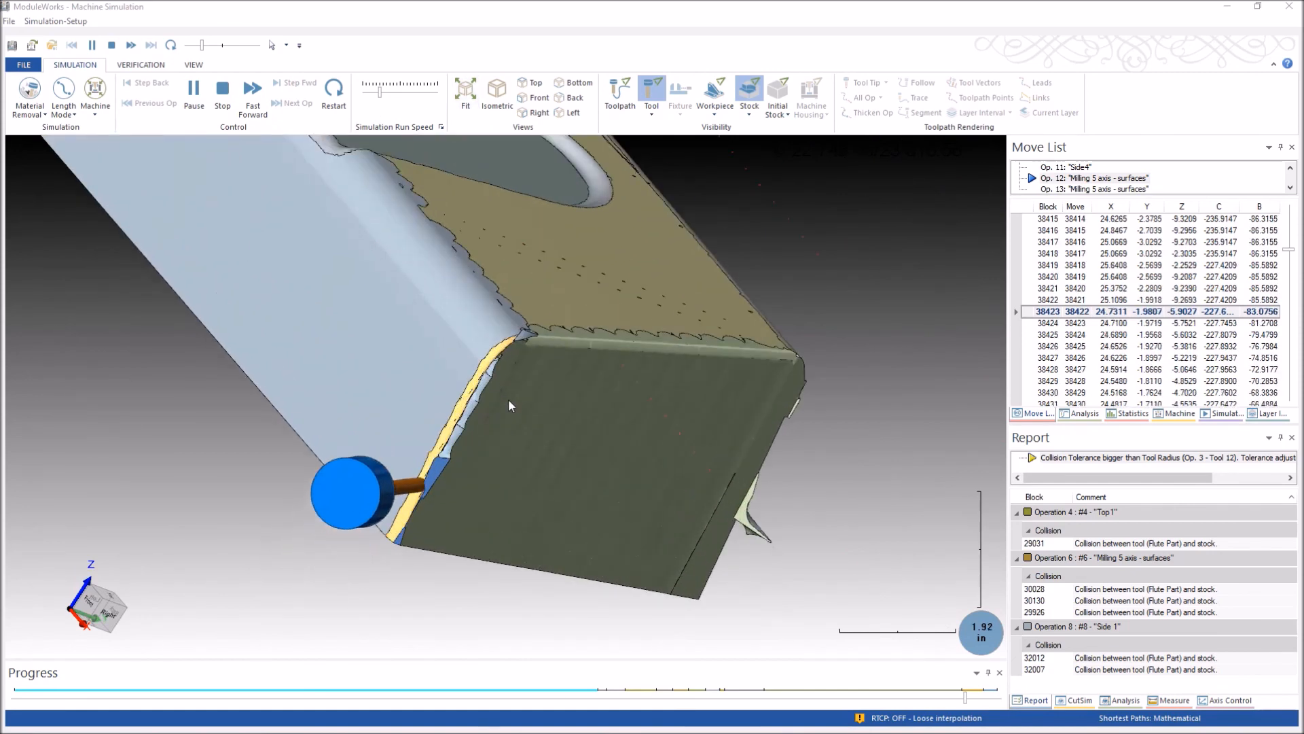
Step: Raise the run speed to about half for operation 13 and inspect the finished rounded corner edge
left_click_drag(379, 92, 401, 96)
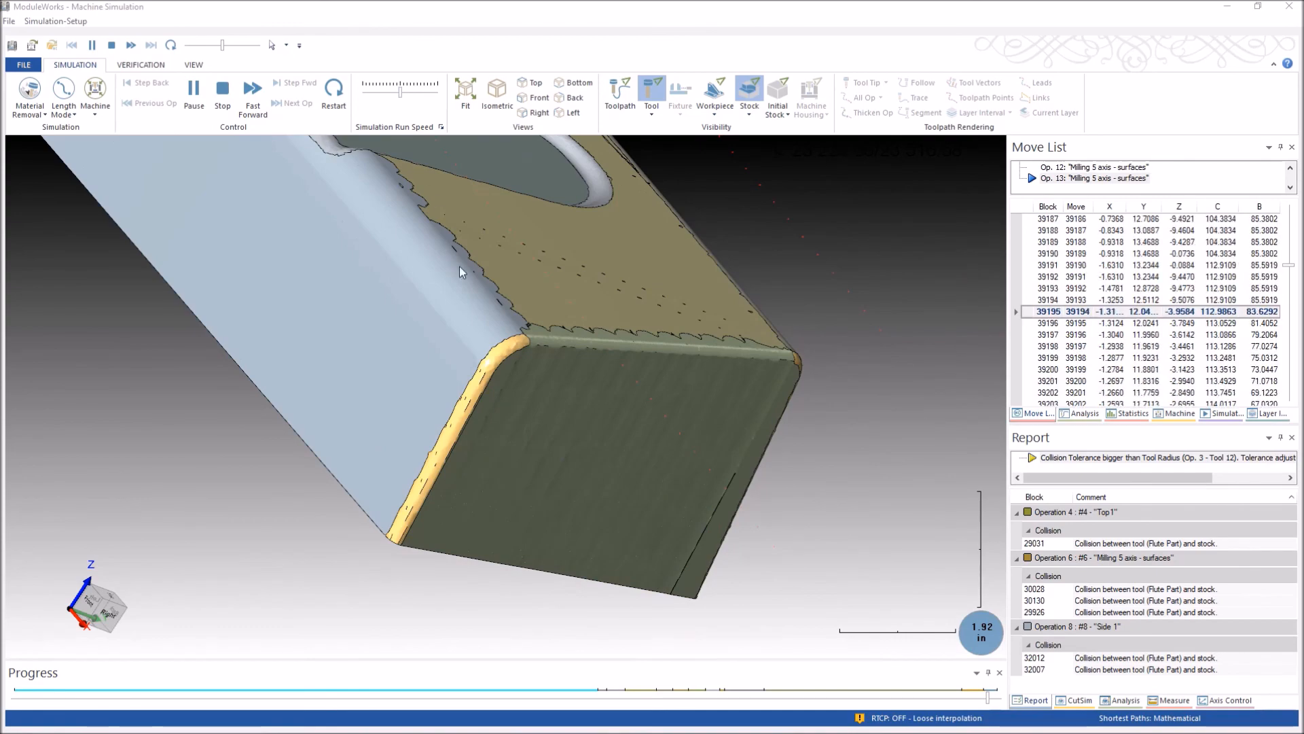
scroll(485, 341, "up", 5)
scroll(493, 430, "down", 9)
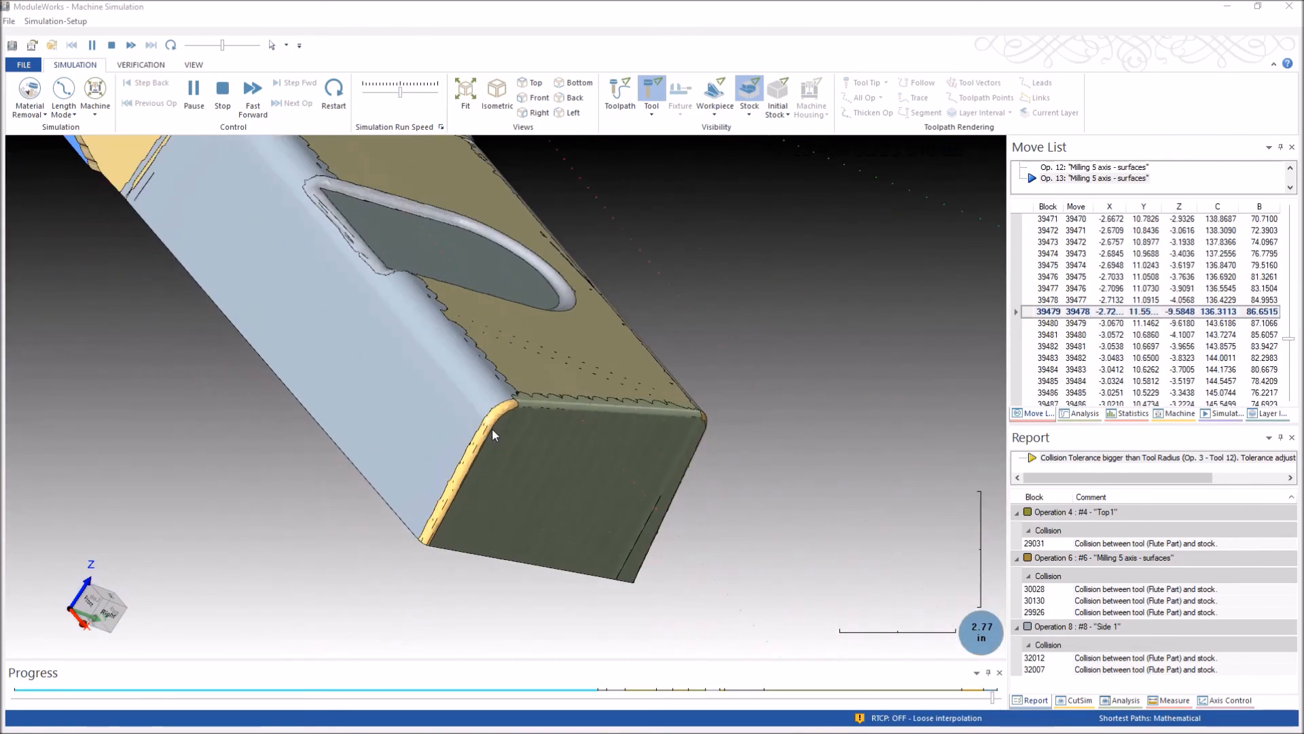
Step: Examine the block's end, top face and arched pocket from several angles as operation 13 finishes
middle_click_drag(492, 430, 279, 308)
middle_click_drag(467, 383, 391, 394)
middle_click_drag(667, 357, 250, 482)
middle_click_drag(752, 350, 671, 466)
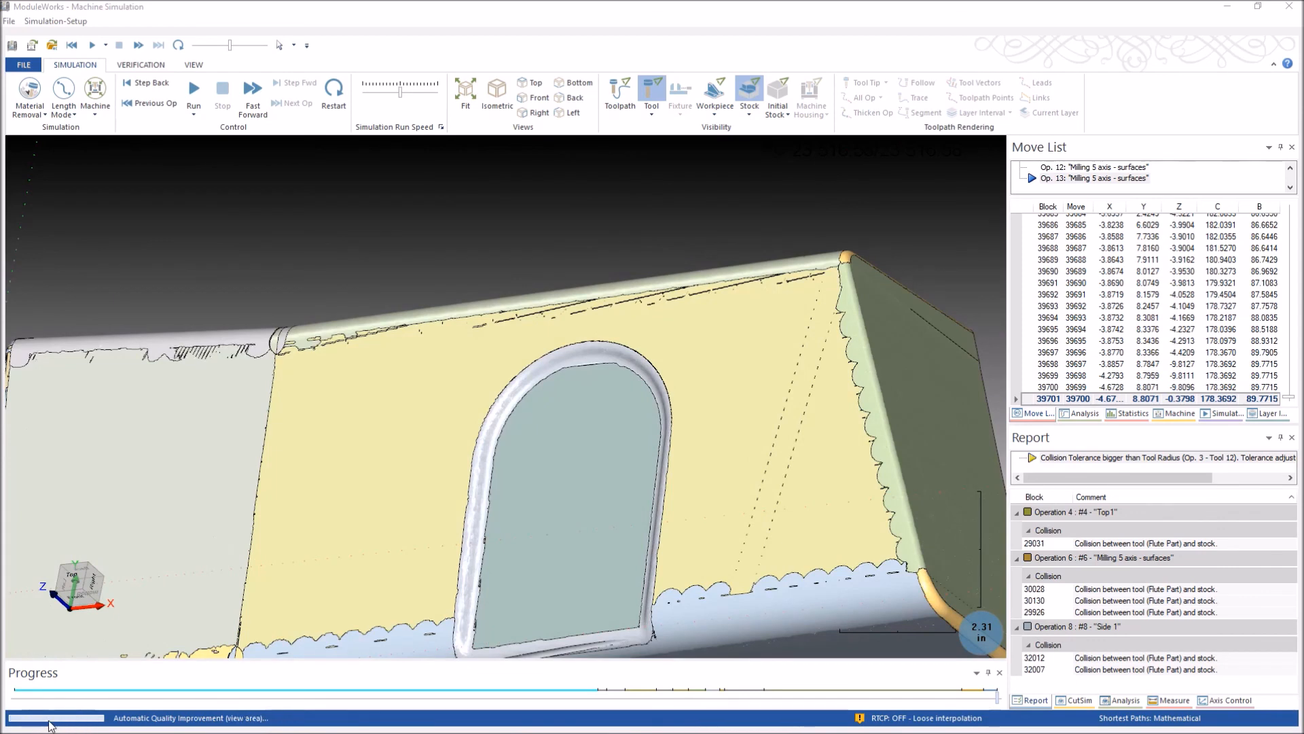
middle_click_drag(154, 439, 227, 402)
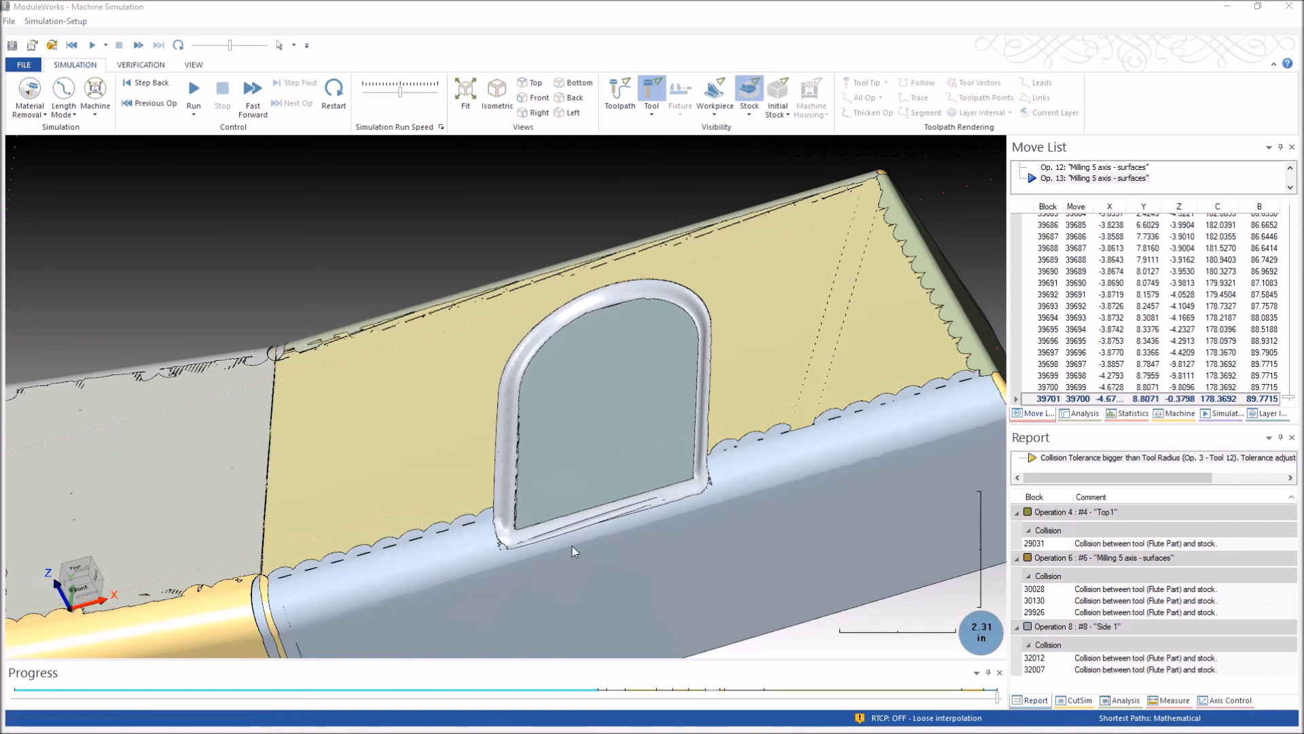
Step: Inspect closely the rounded fillet at the arched pocket's lower corner nearest the grey top section
scroll(500, 518, "up", 10)
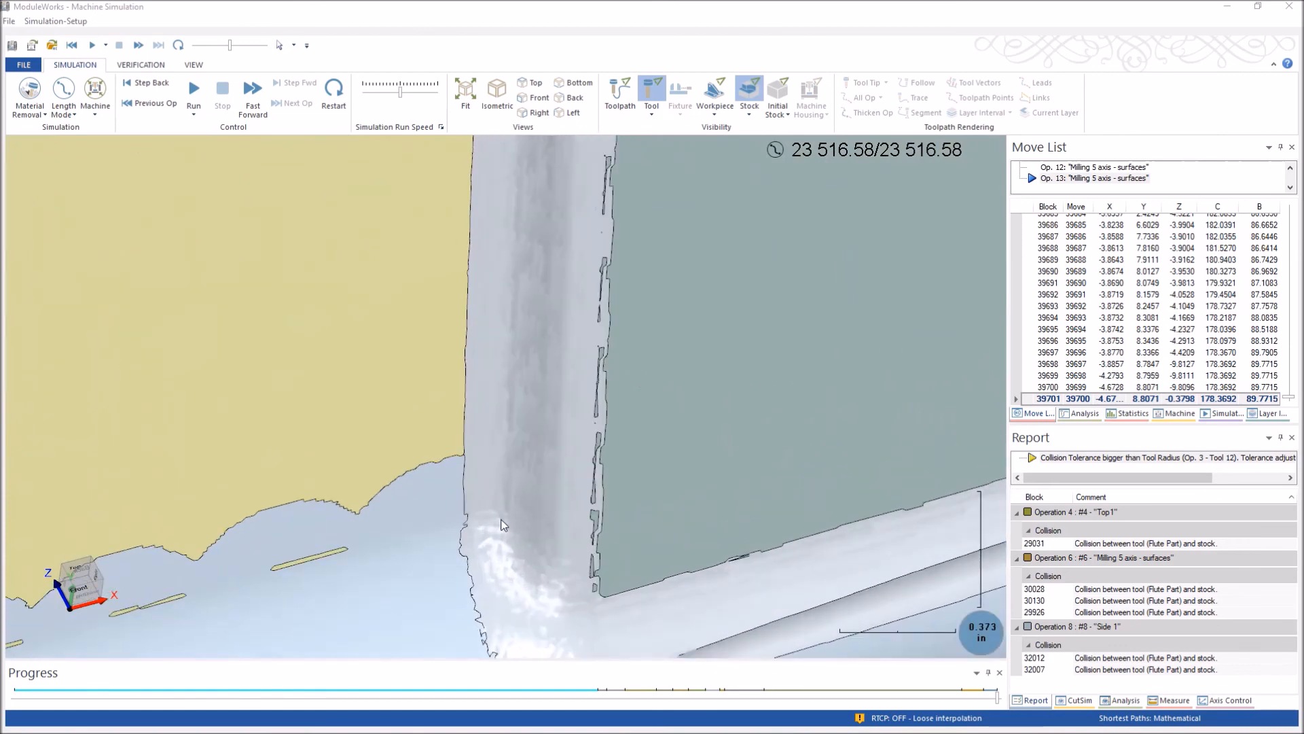
scroll(500, 528, "up", 2)
middle_click_drag(500, 527, 513, 476)
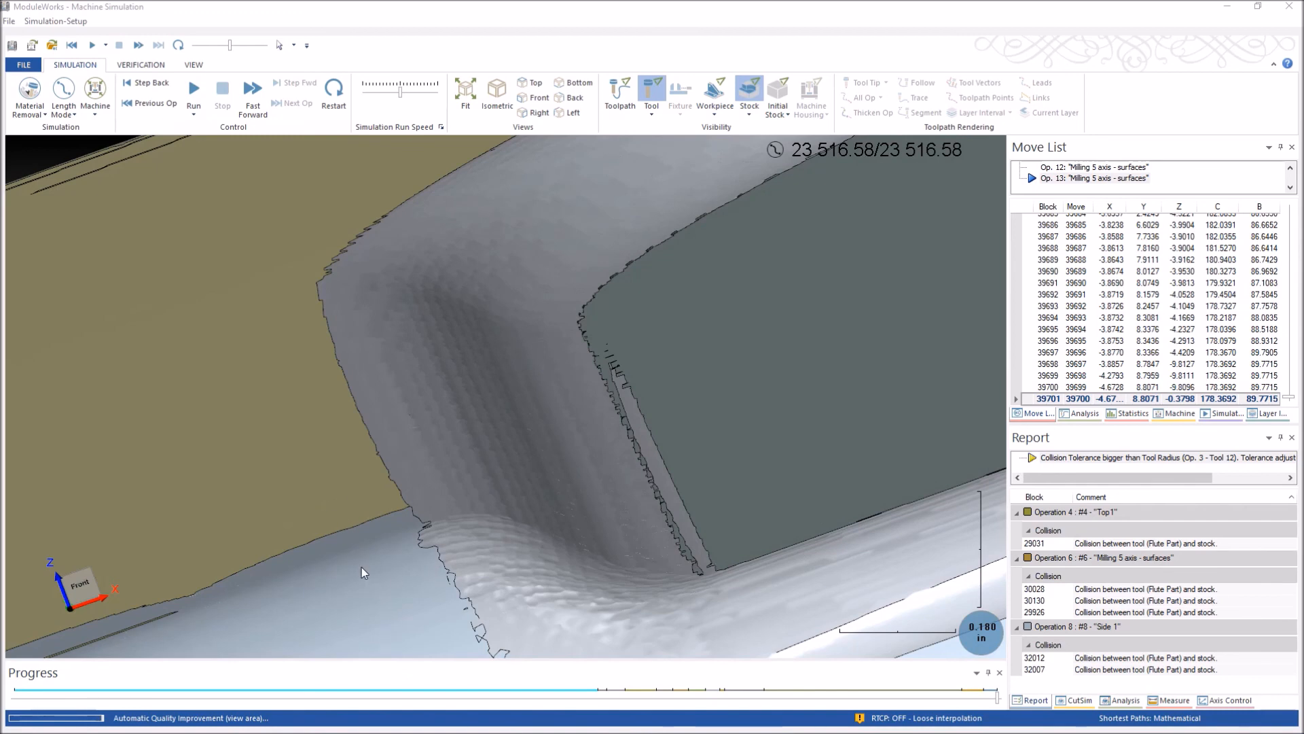
scroll(362, 573, "down", 3)
scroll(361, 568, "down", 6)
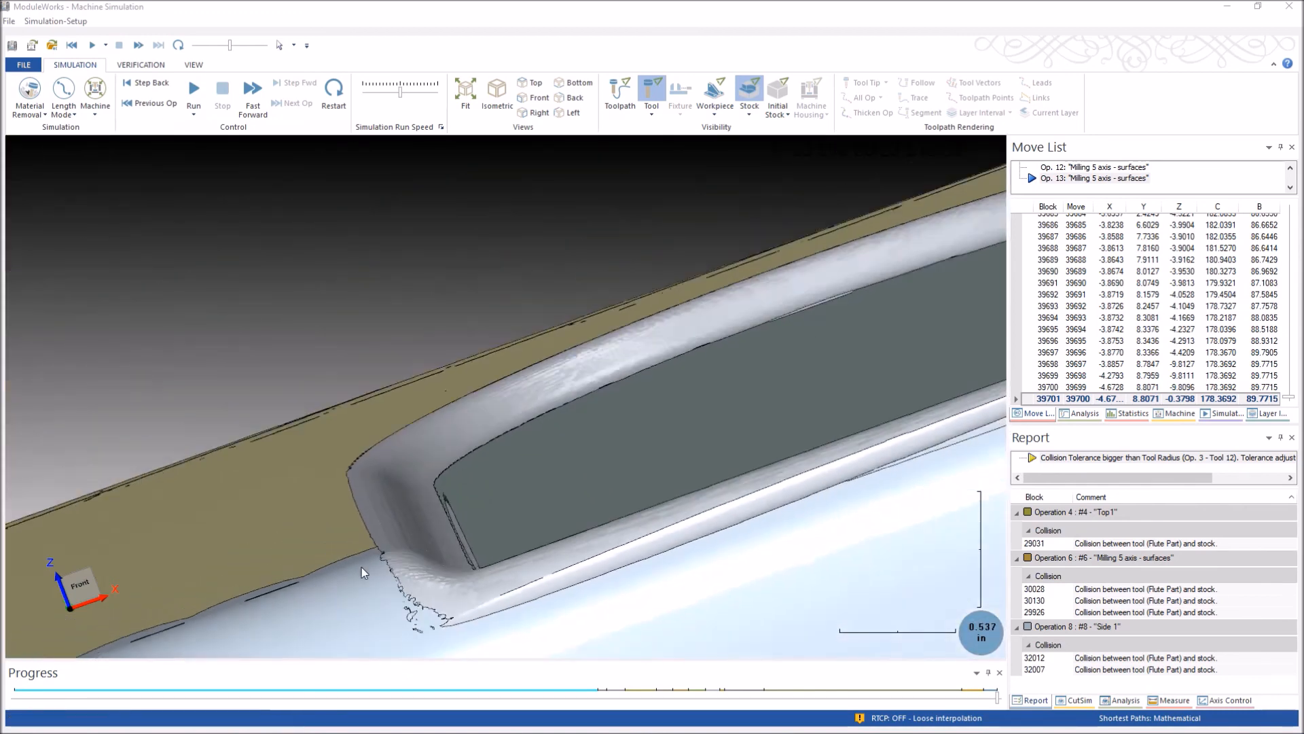
scroll(344, 583, "down", 1)
middle_click_drag(338, 586, 262, 625)
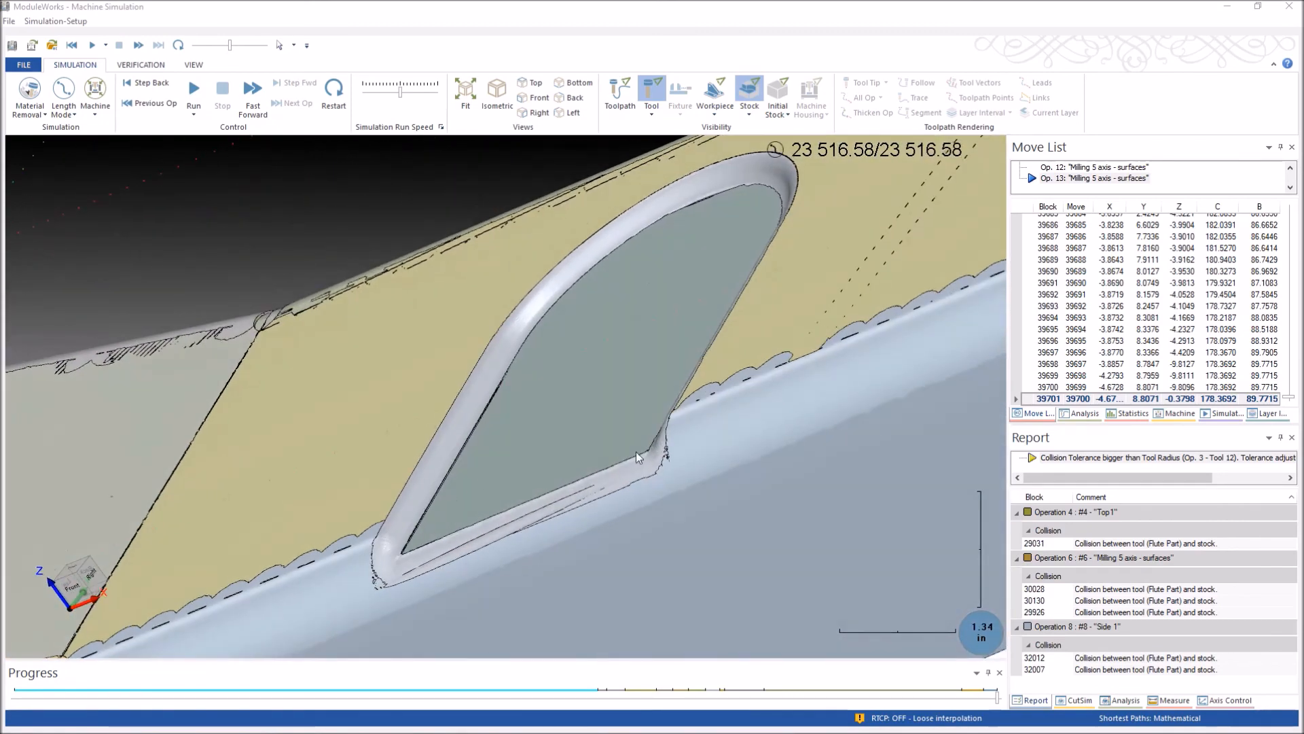
Step: Inspect the pocket's straight edge and opposite lower corner closely, and review the machined block as a whole
middle_click_drag(742, 369, 775, 337)
middle_click_drag(863, 337, 907, 255)
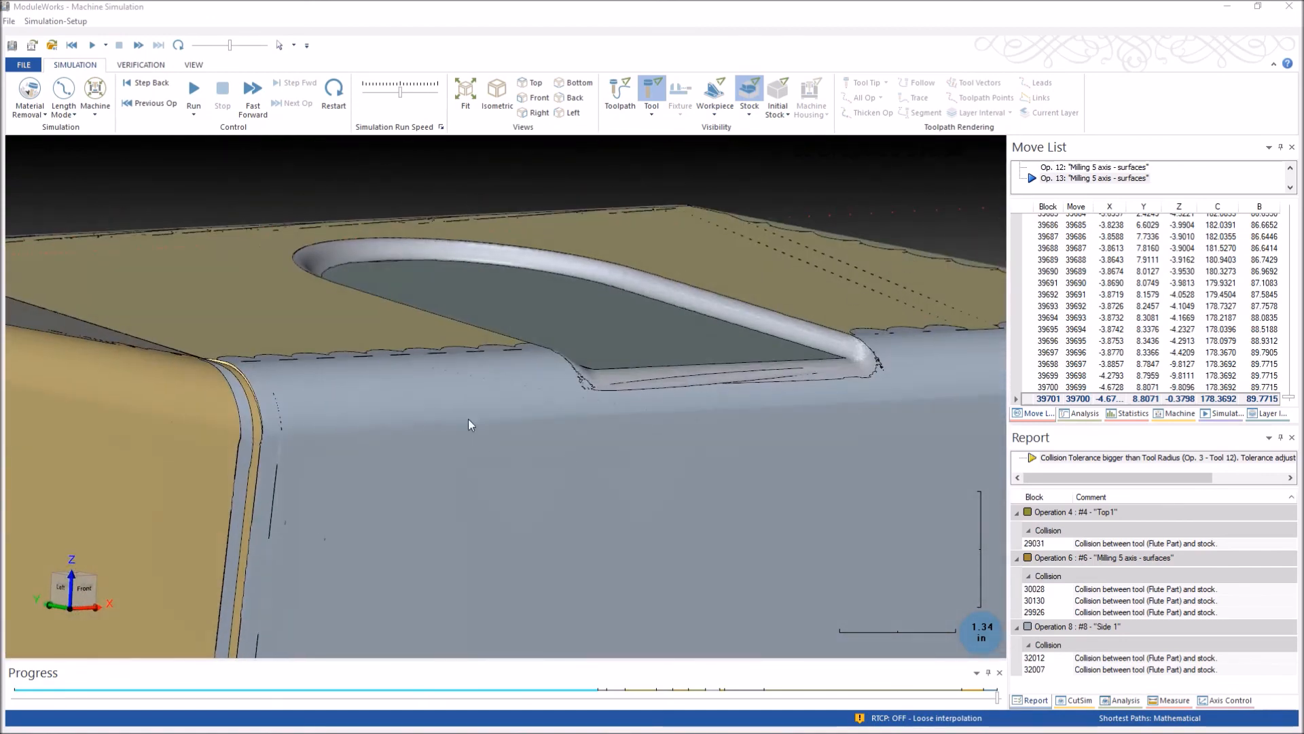
scroll(916, 342, "up", 5)
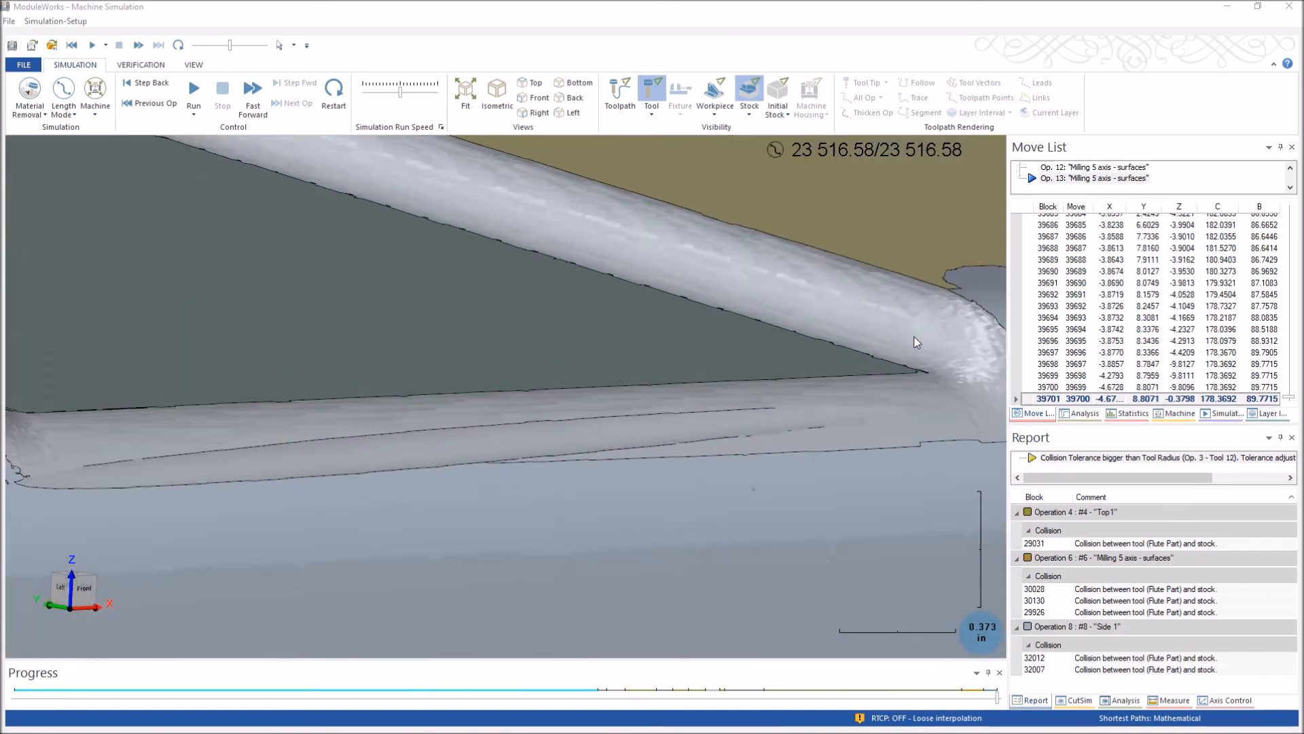
scroll(914, 337, "up", 5)
middle_click_drag(796, 332, 772, 369)
scroll(772, 369, "up", 1)
scroll(771, 370, "down", 4)
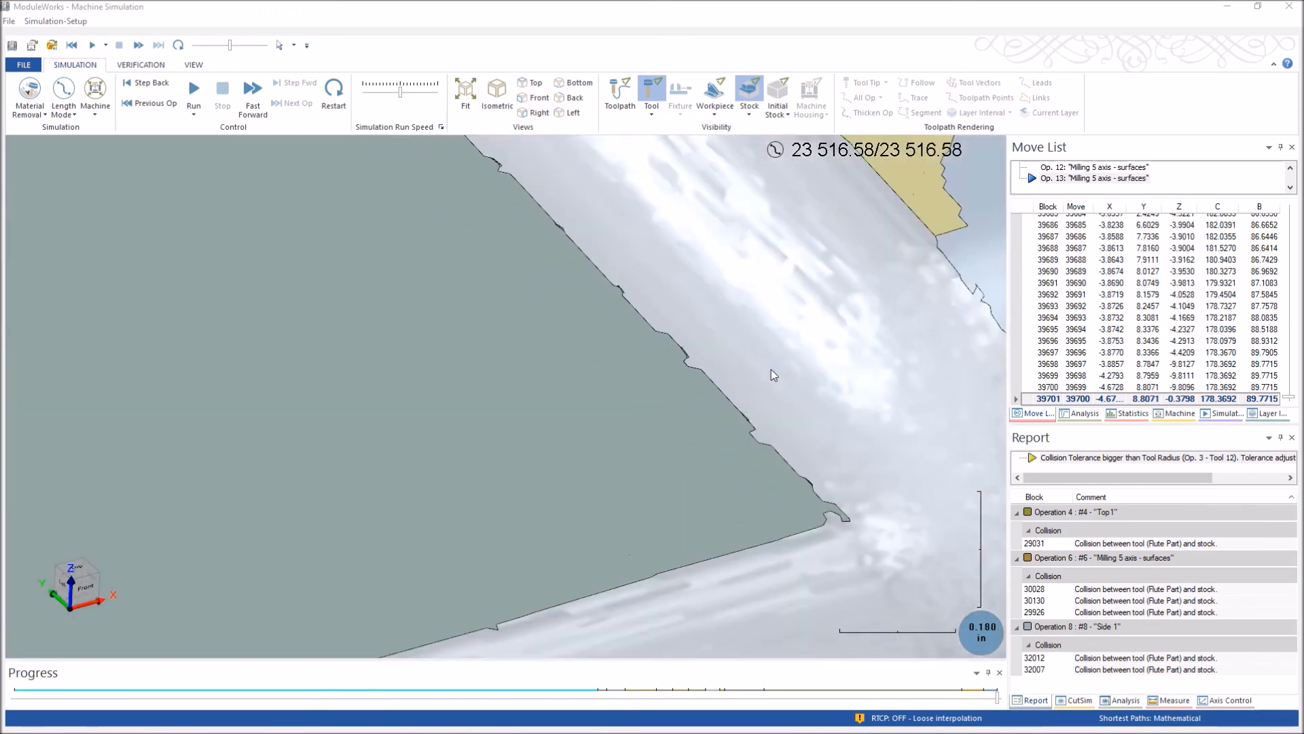
scroll(772, 369, "down", 8)
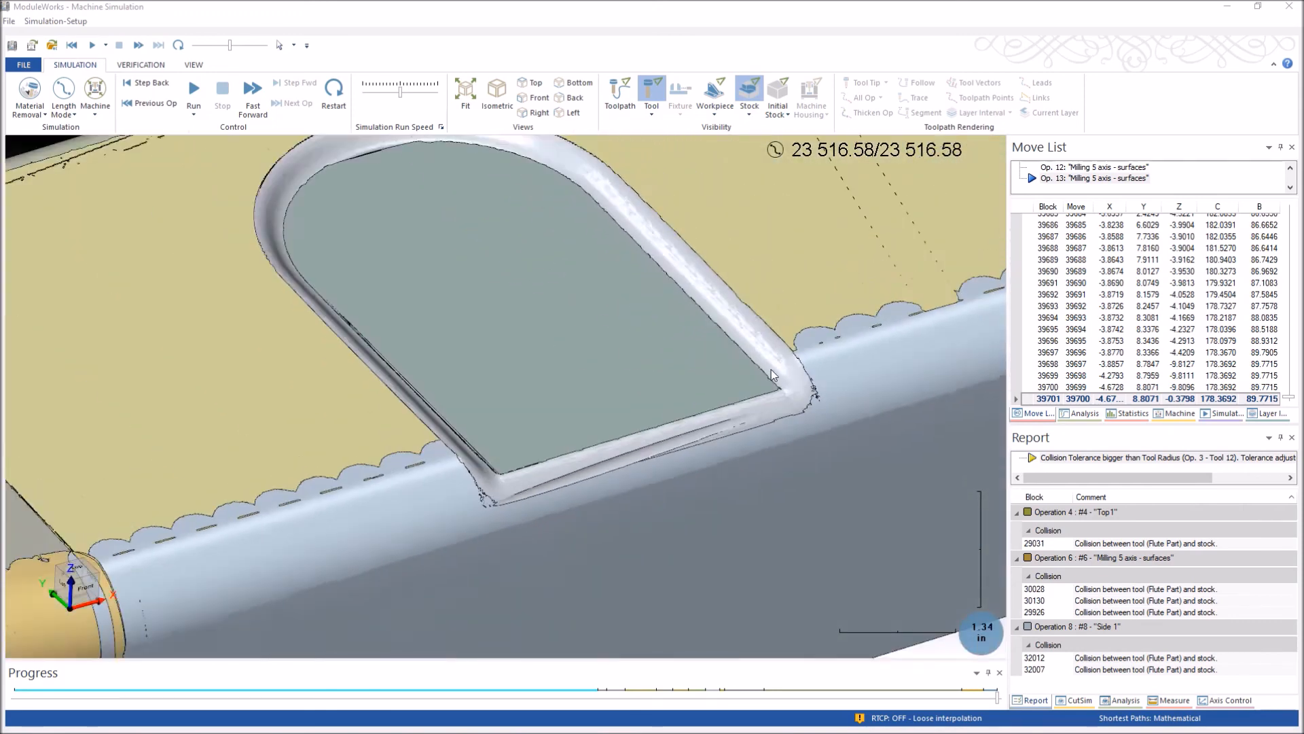
scroll(771, 371, "down", 3)
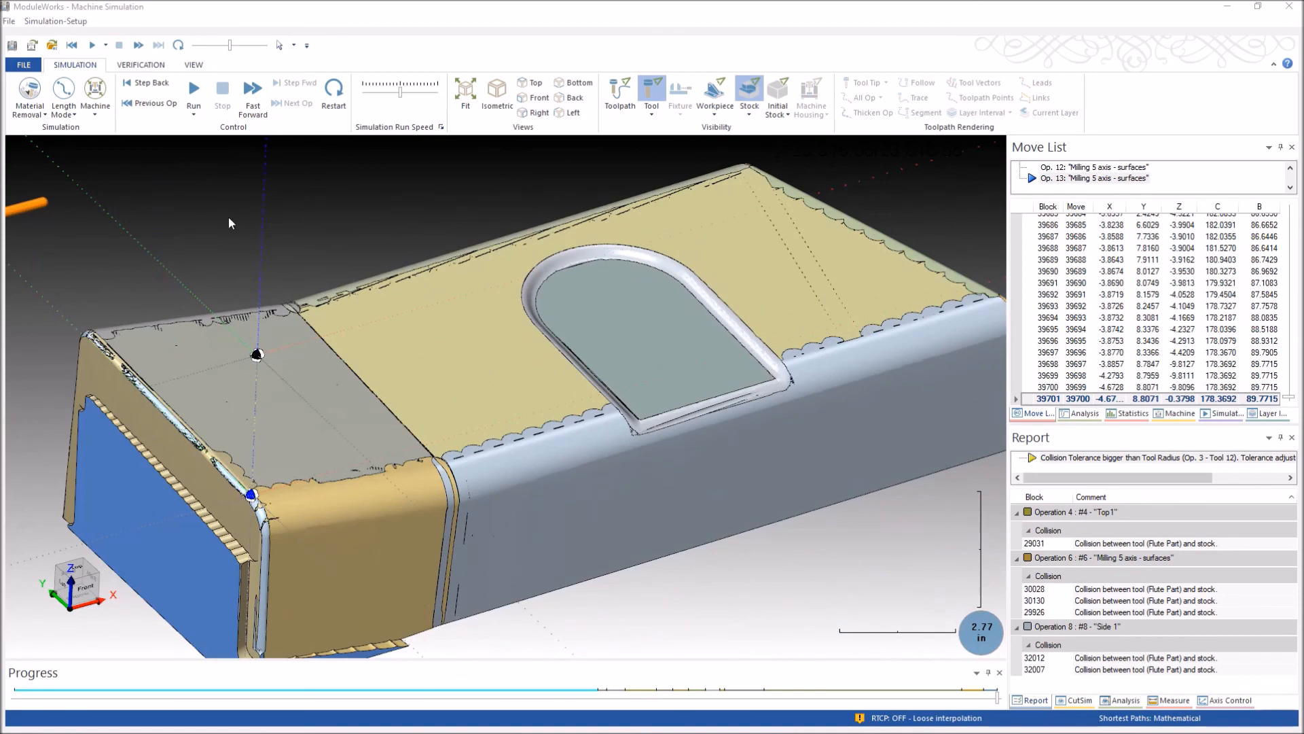
middle_click_drag(685, 363, 599, 408)
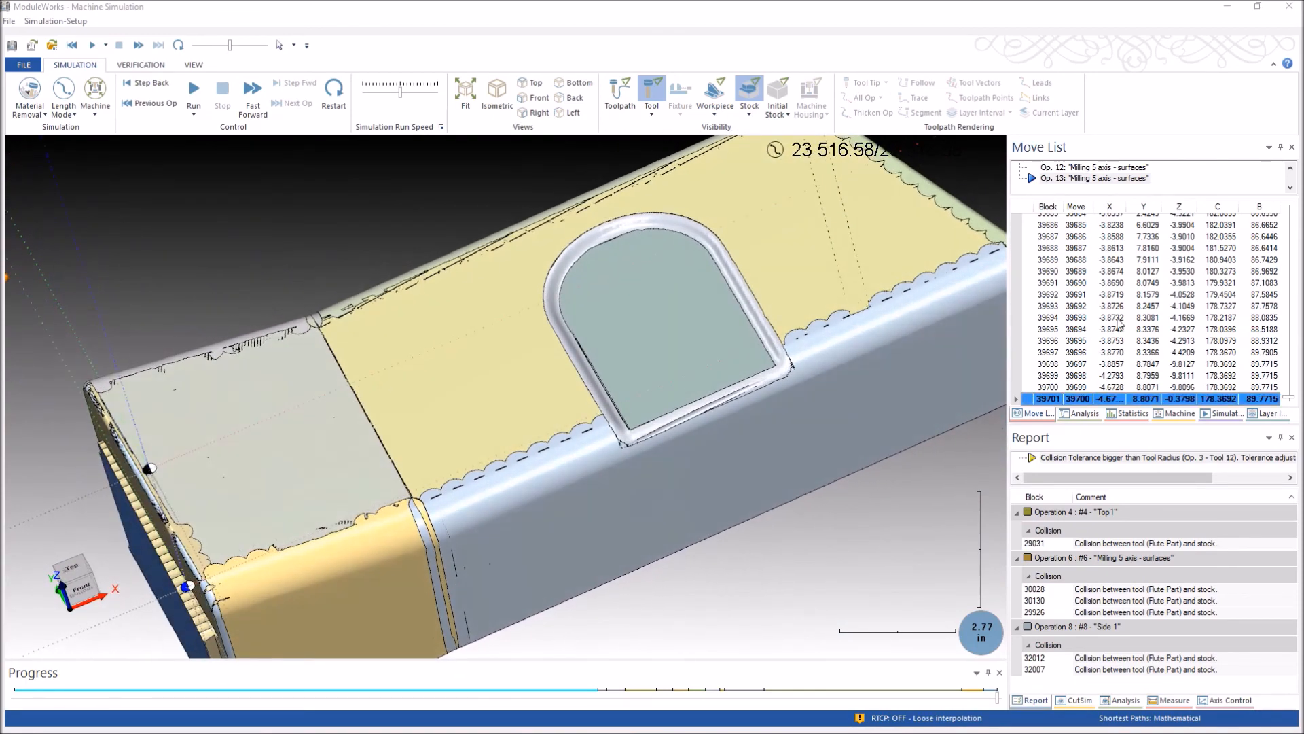